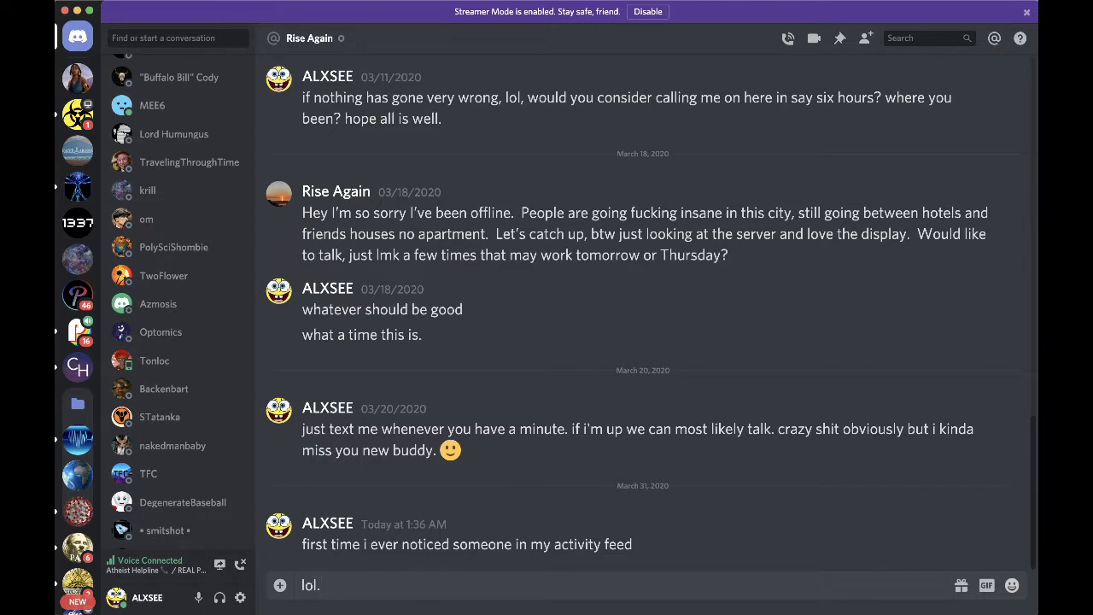
# - Discard the unsent draft reply in the Discord DM box
pyautogui.press('BackSpace')
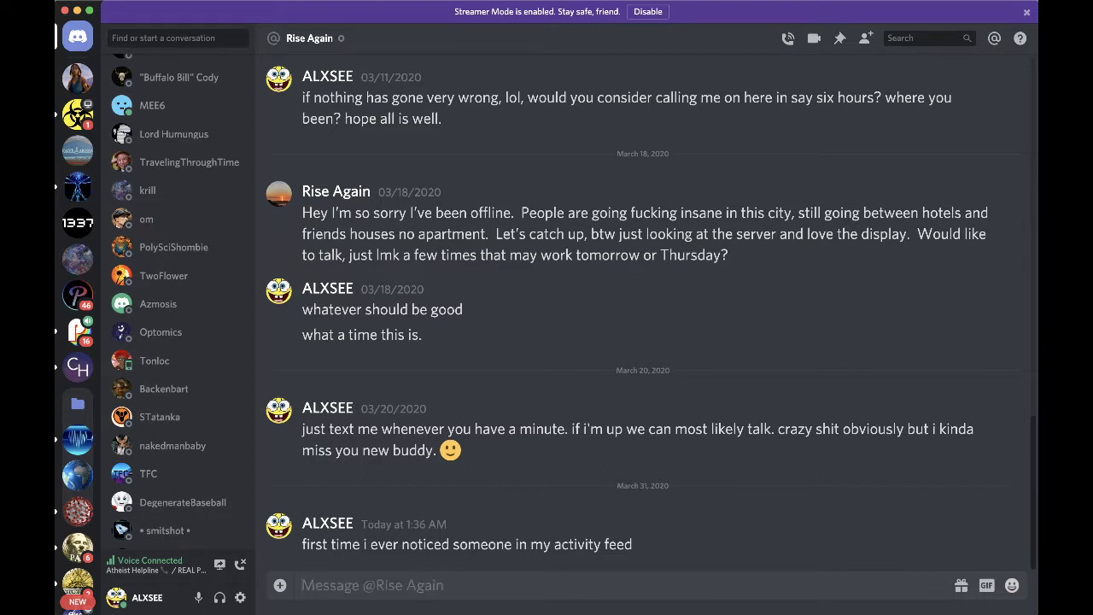
pyautogui.write('said "')
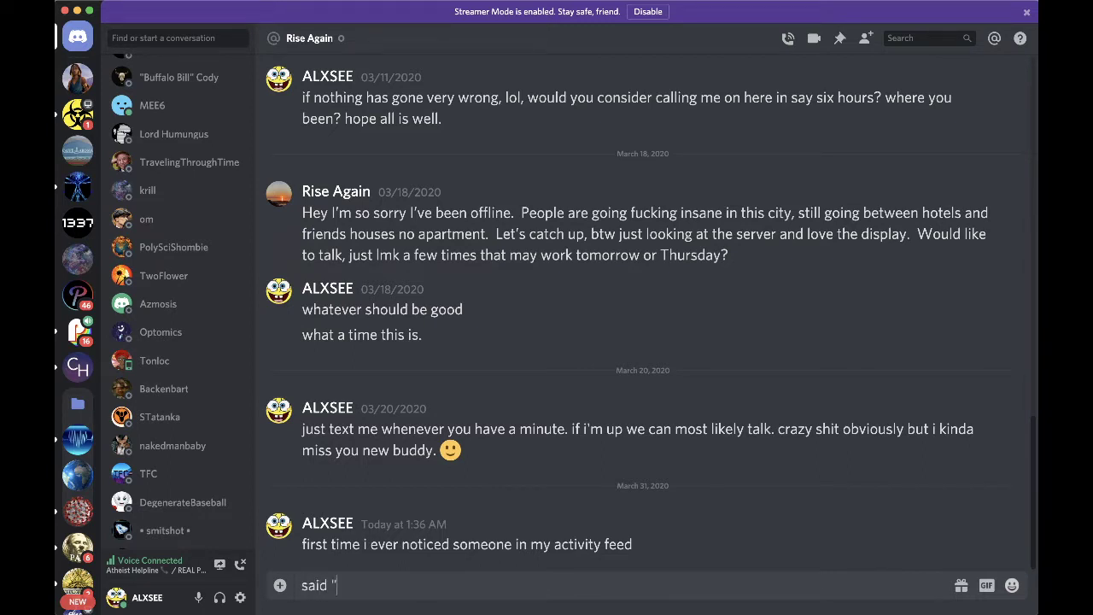
pyautogui.press('BackSpace')
pyautogui.press('BackSpace')
pyautogui.press('BackSpace')
pyautogui.press('BackSpace')
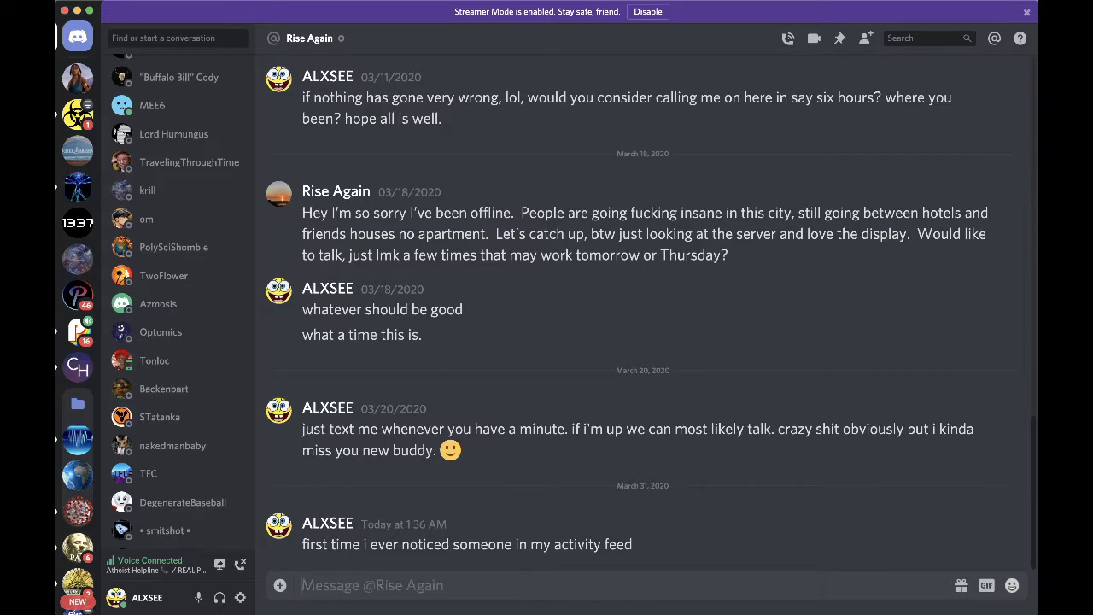
# - Read the latest REAL POLITICS debate-chat messages, then move over to Loopback
pyautogui.click(78, 329)
pyautogui.scroll(-2, 152, 342)
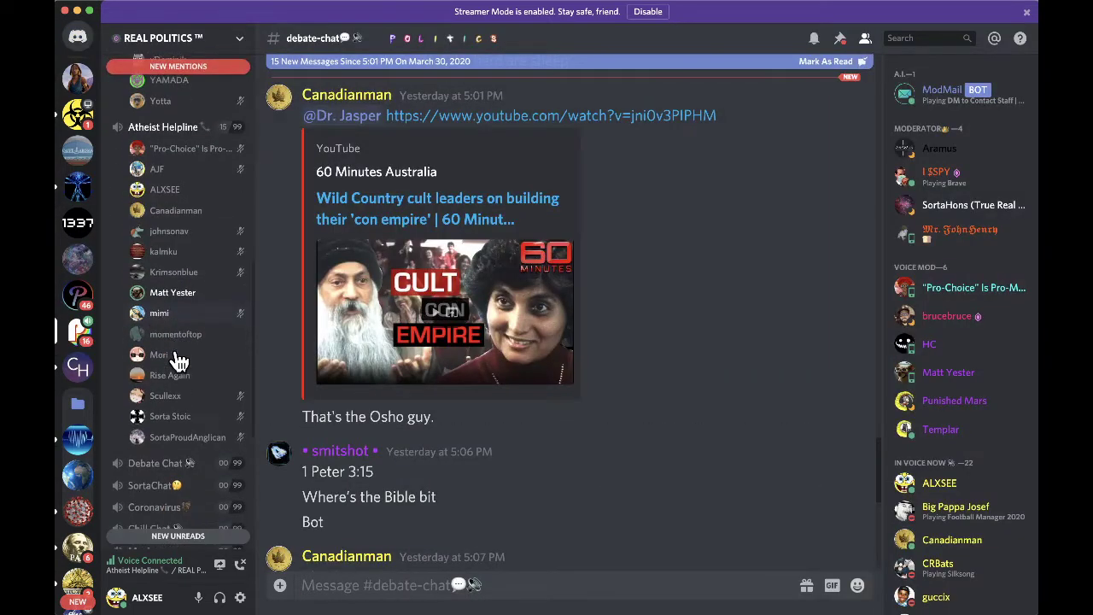
pyautogui.scroll(-6, 647, 362)
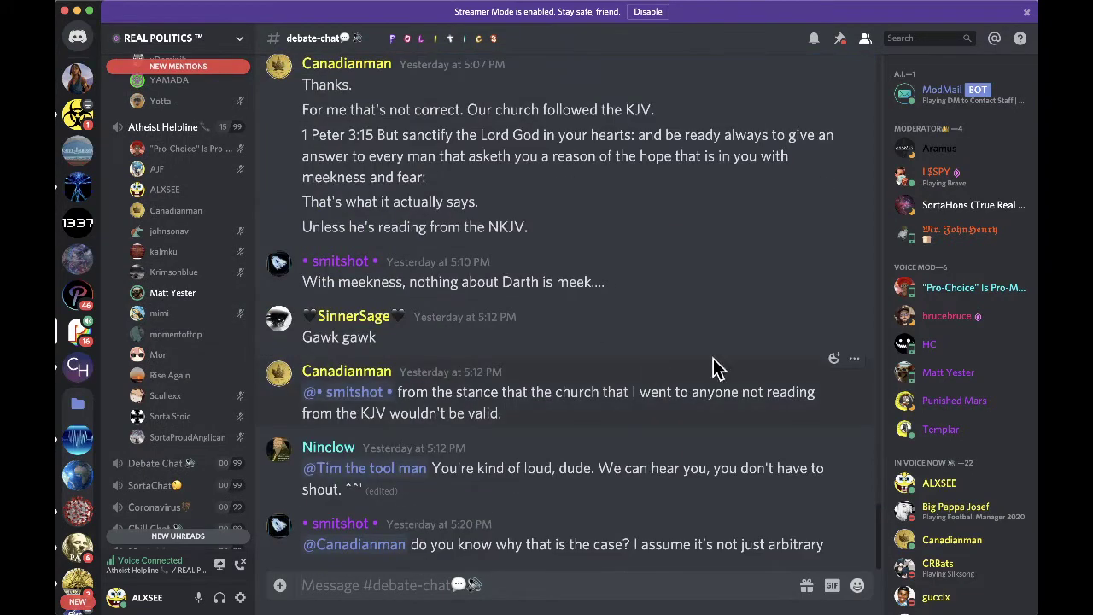
pyautogui.press('super+Tab')
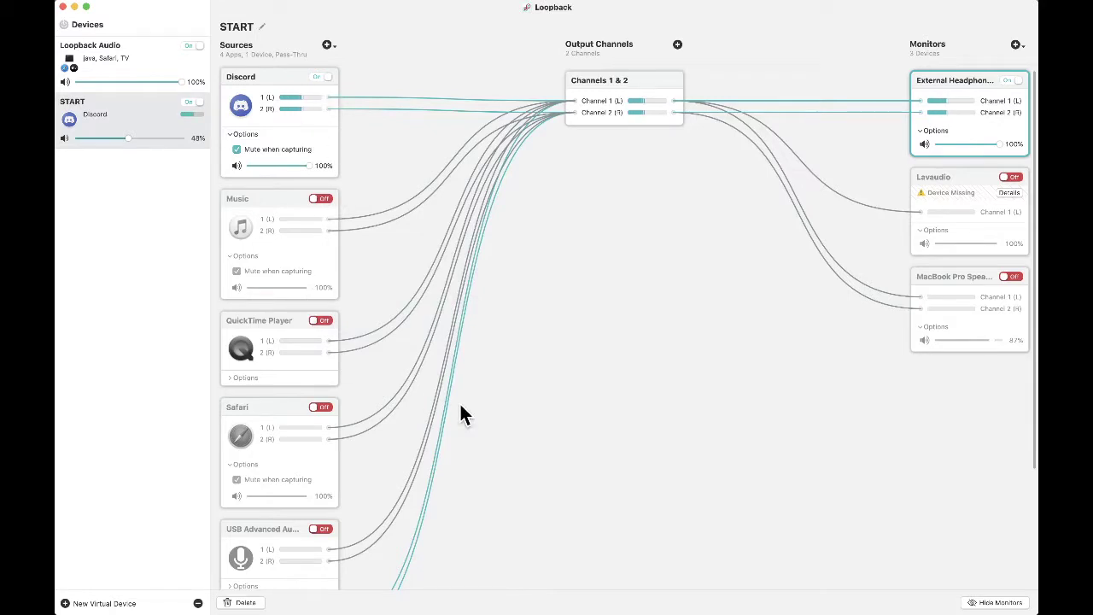
# - Turn on Safari as an audio source in the START device, alongside Discord on channels 1 & 2
pyautogui.scroll(-1, 280, 417)
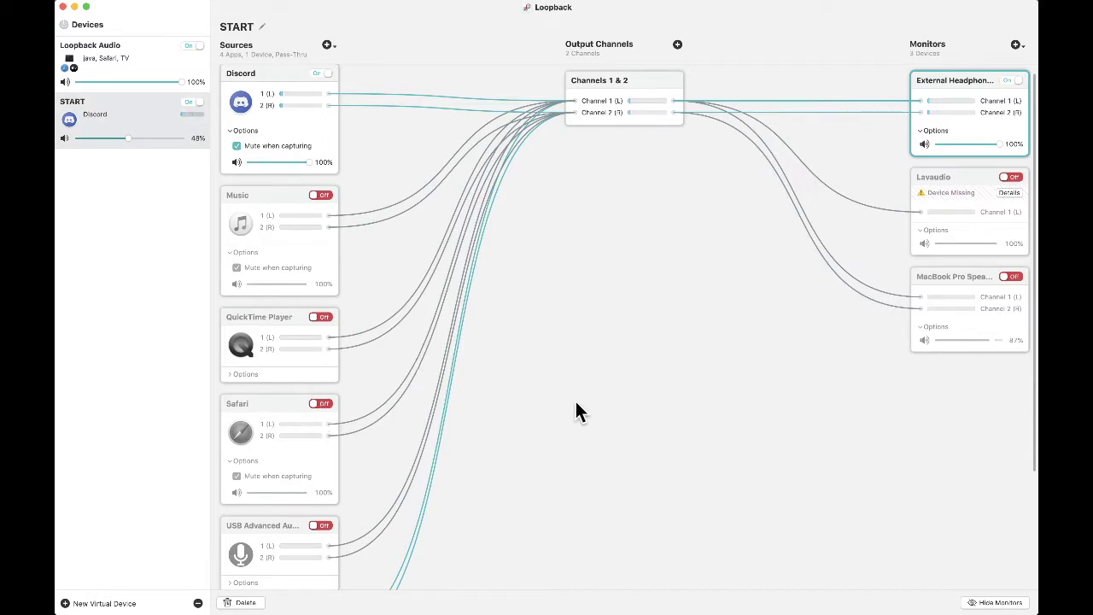
pyautogui.click(322, 404)
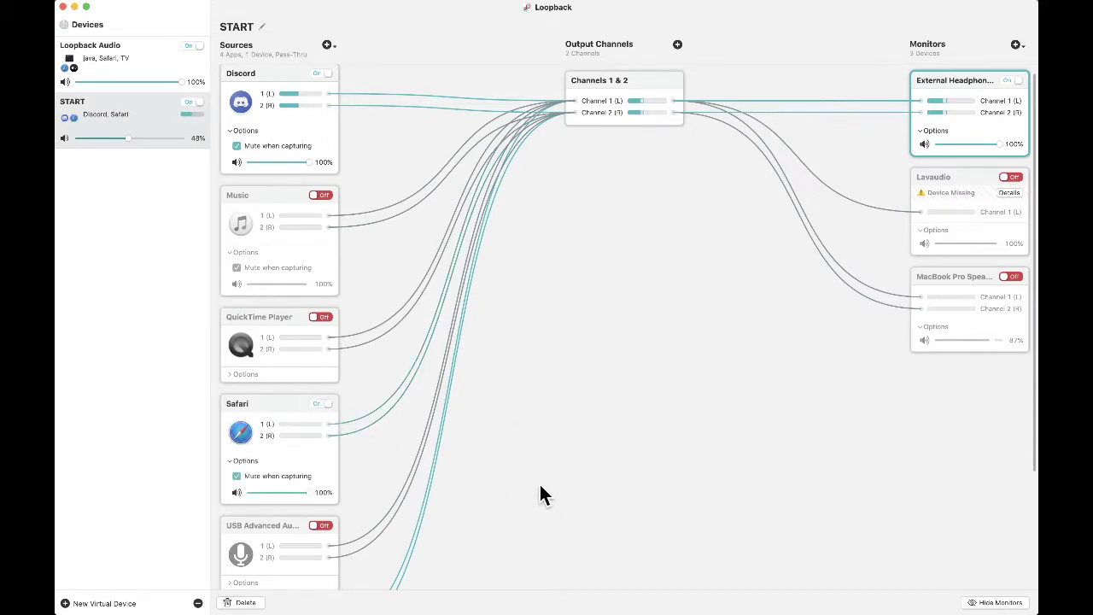
pyautogui.scroll(-3, 582, 414)
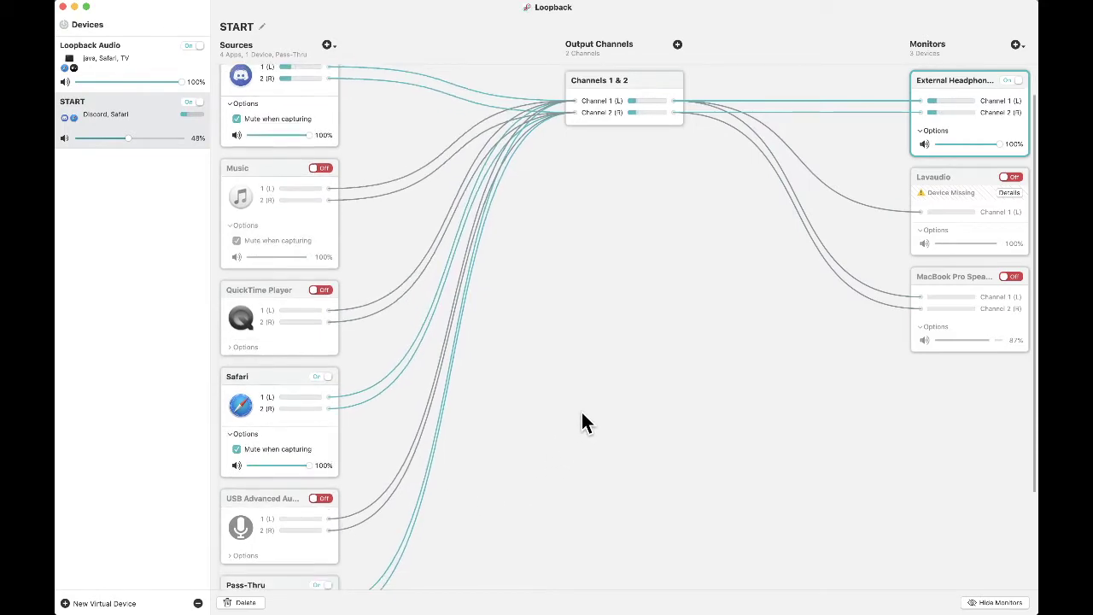
pyautogui.press('super+Tab')
pyautogui.press('super+Tab')
pyautogui.press('super+Tab')
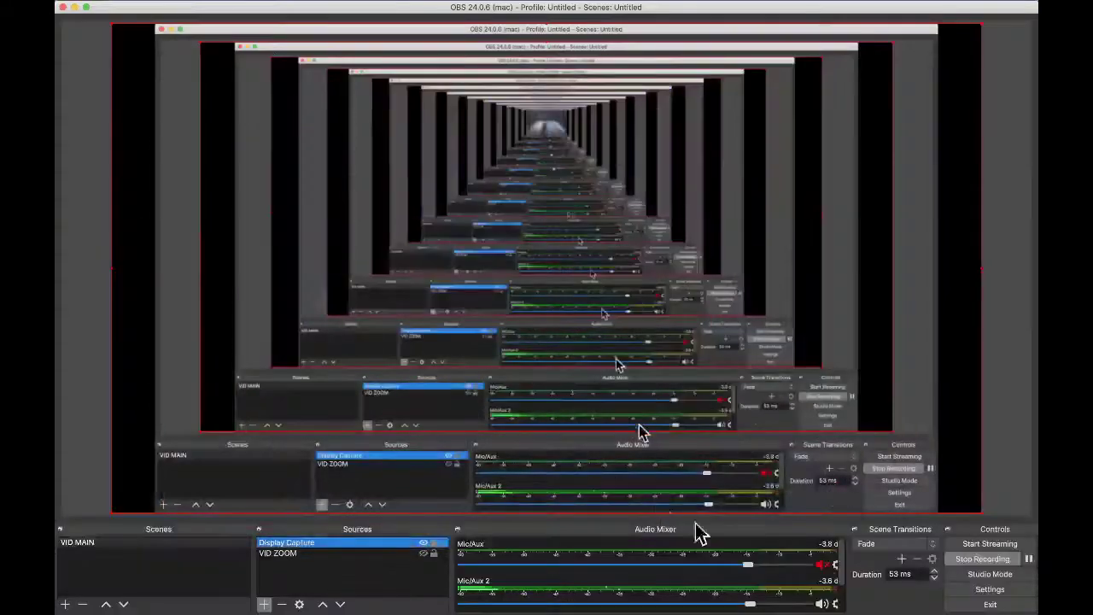
# - Dismiss OBS's Import Complete notification and bring up the Finder windows from the Dock
pyautogui.scroll(-2, 780, 586)
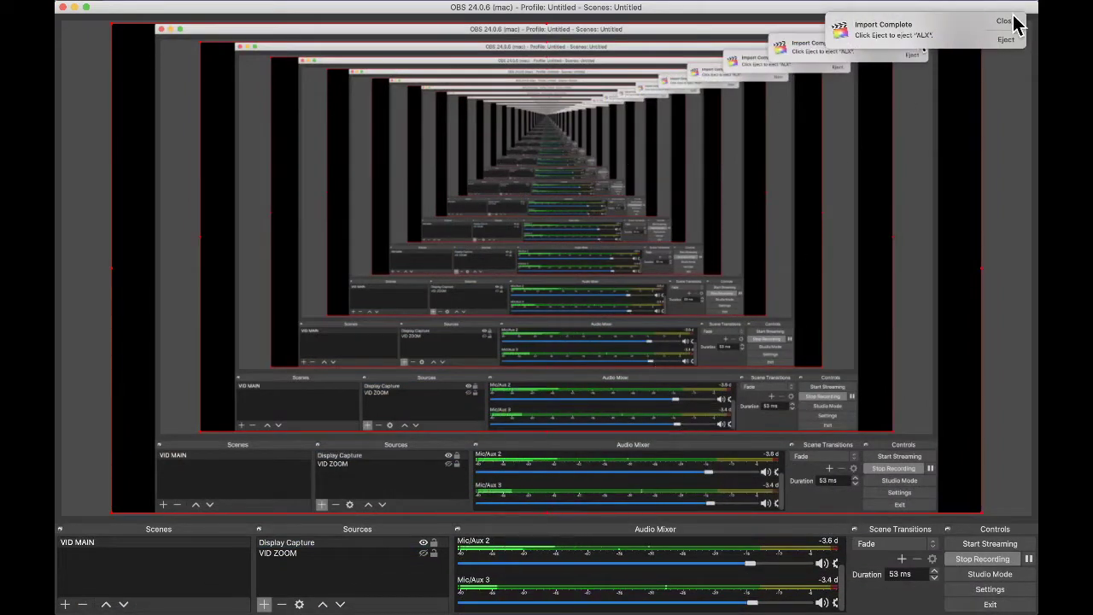
pyautogui.click(1007, 21)
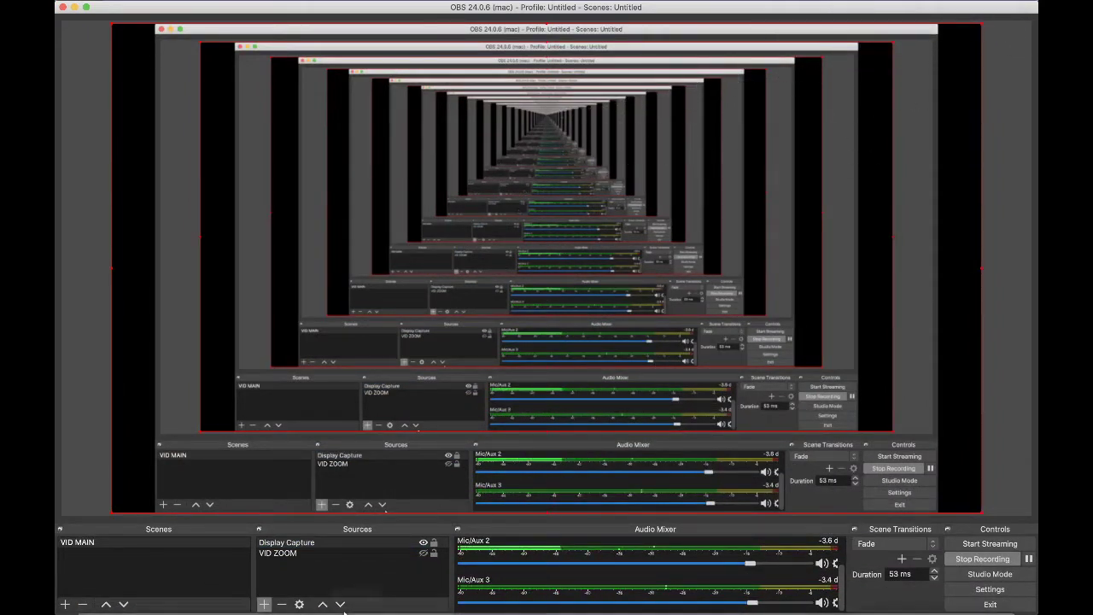
pyautogui.moveTo(359, 608)
pyautogui.click(94, 598)
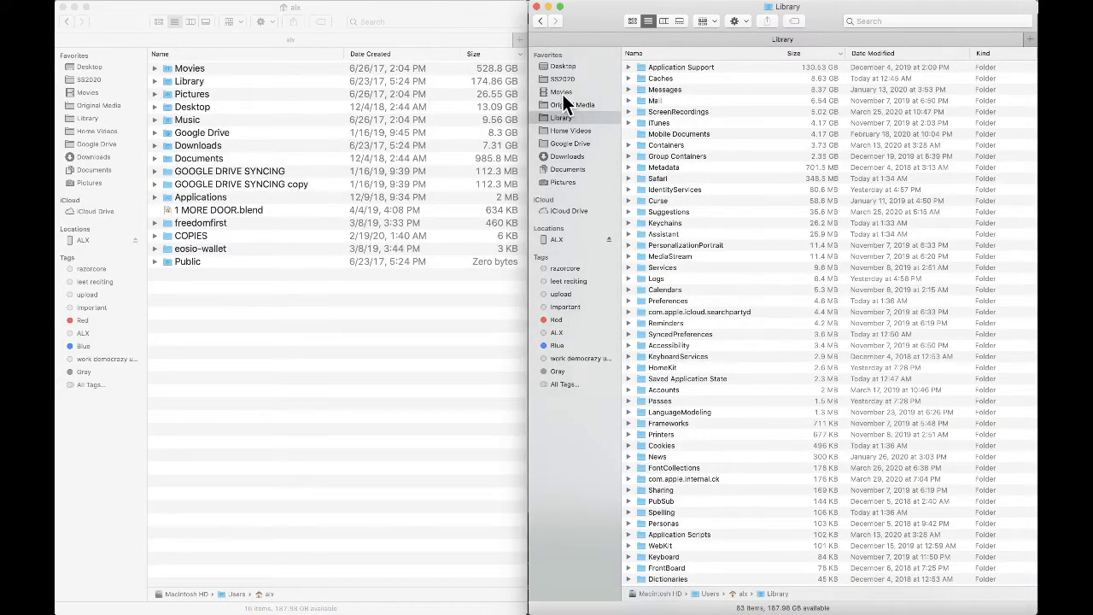
# - Navigate from Library into Application Support, then MobileSync, to list its Backup folder
pyautogui.doubleClick(692, 67)
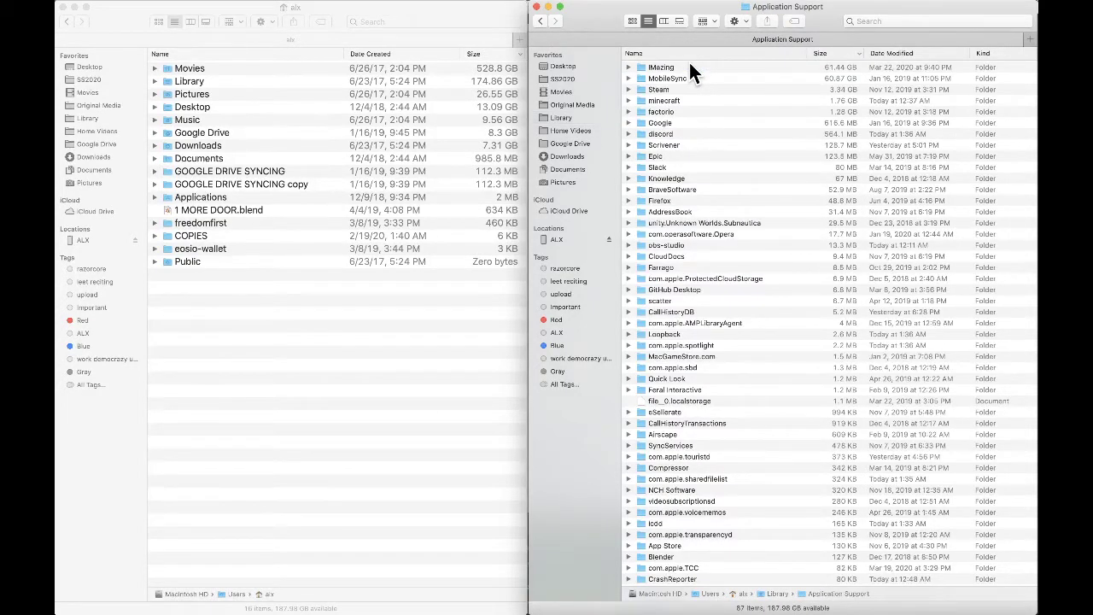
pyautogui.scroll(-1, 724, 71)
pyautogui.scroll(1, 723, 71)
pyautogui.doubleClick(712, 78)
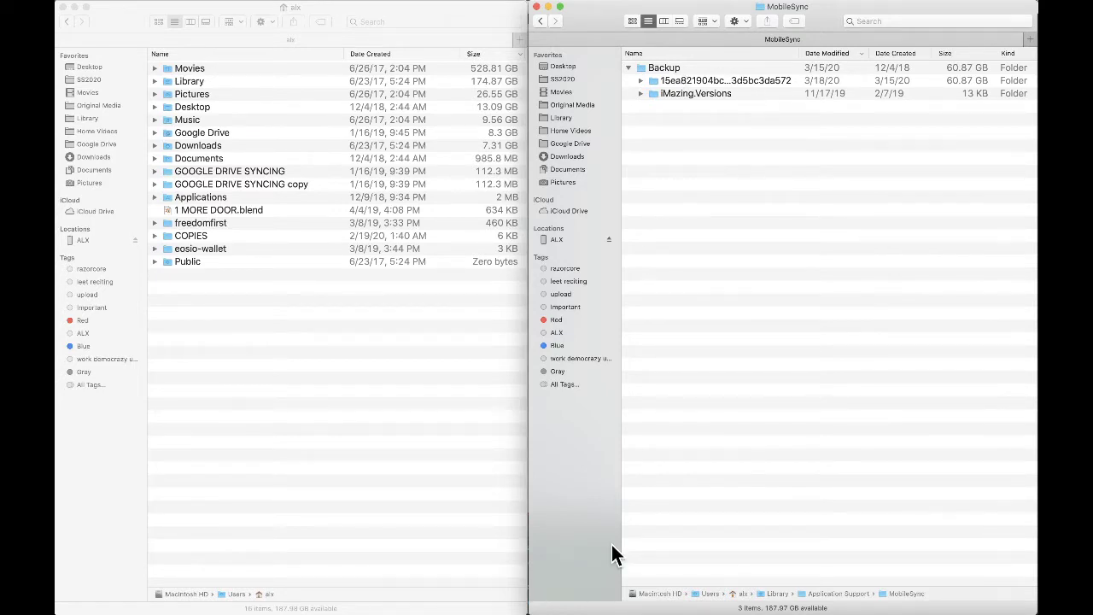
pyautogui.moveTo(645, 609)
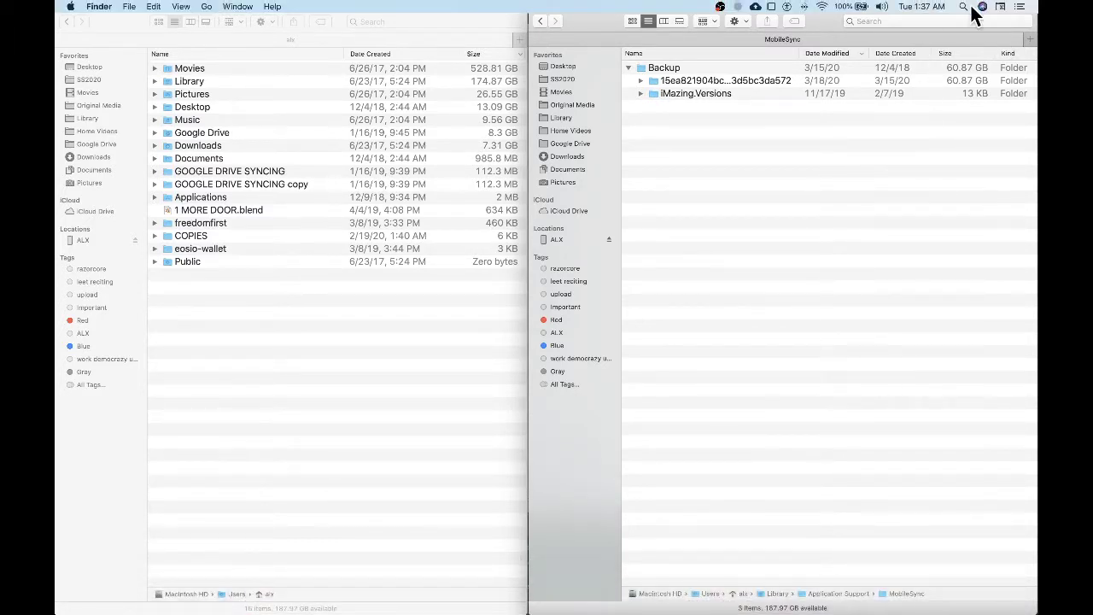
# - Launch iMazing via a Spotlight search for 'imazing', then bring Final Cut Pro forward
pyautogui.click(964, 7)
pyautogui.write('imazing')
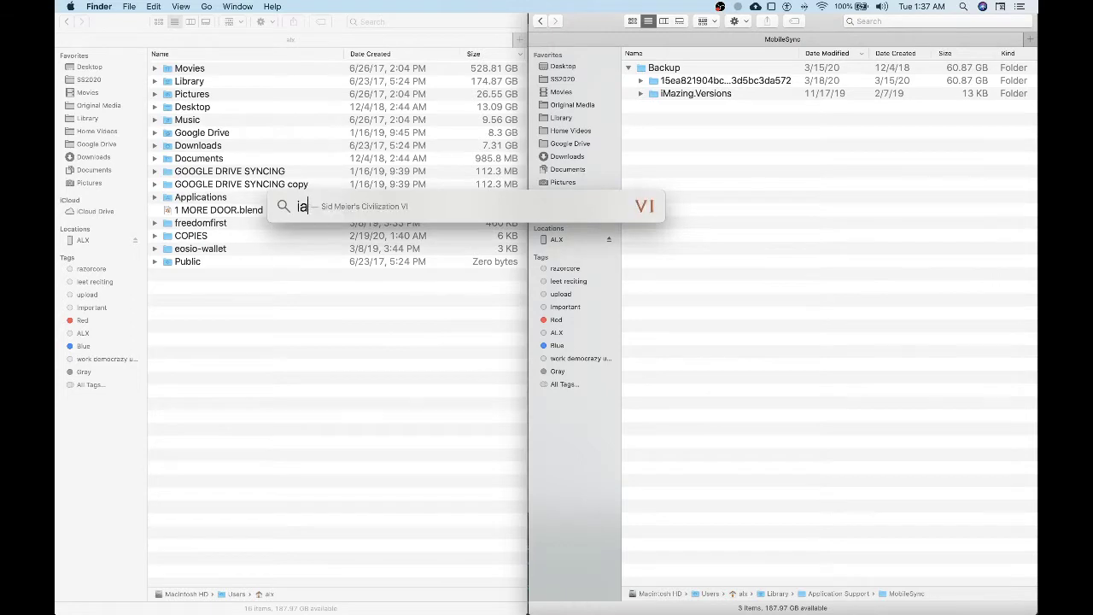
pyautogui.press('Escape')
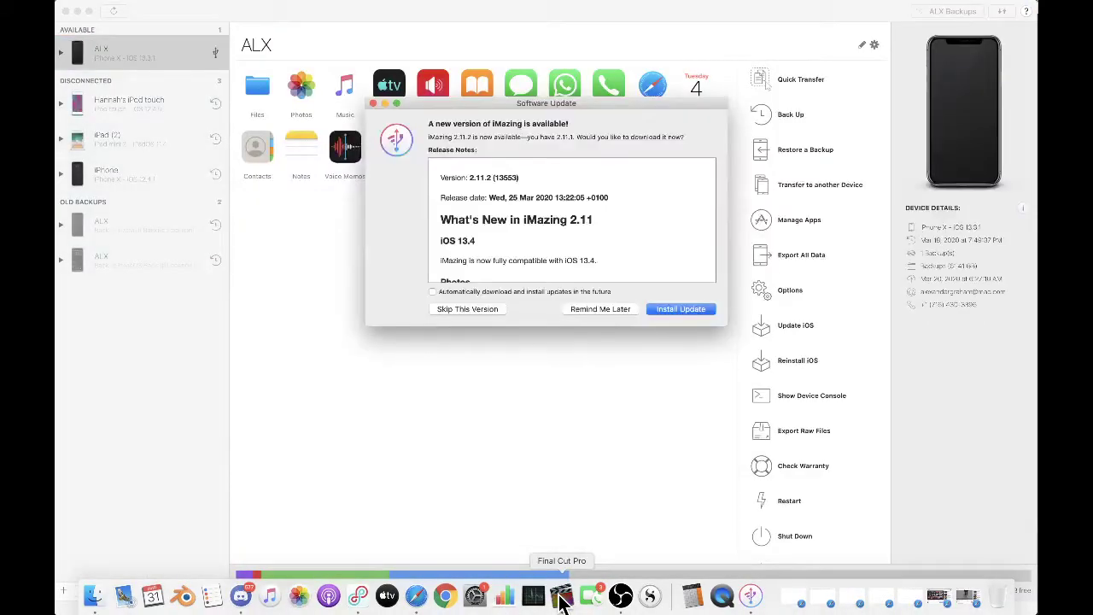
pyautogui.click(562, 595)
pyautogui.scroll(3, 342, 231)
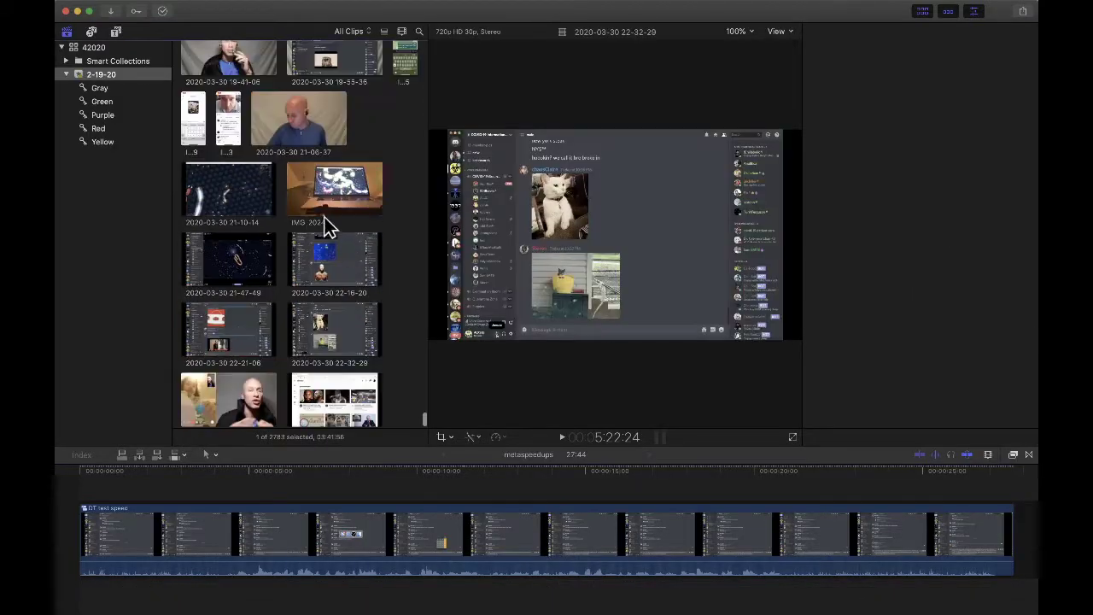
# - Filter the browser to 'img' clips and move clip IMG_1995 to the trash
pyautogui.scroll(5, 230, 192)
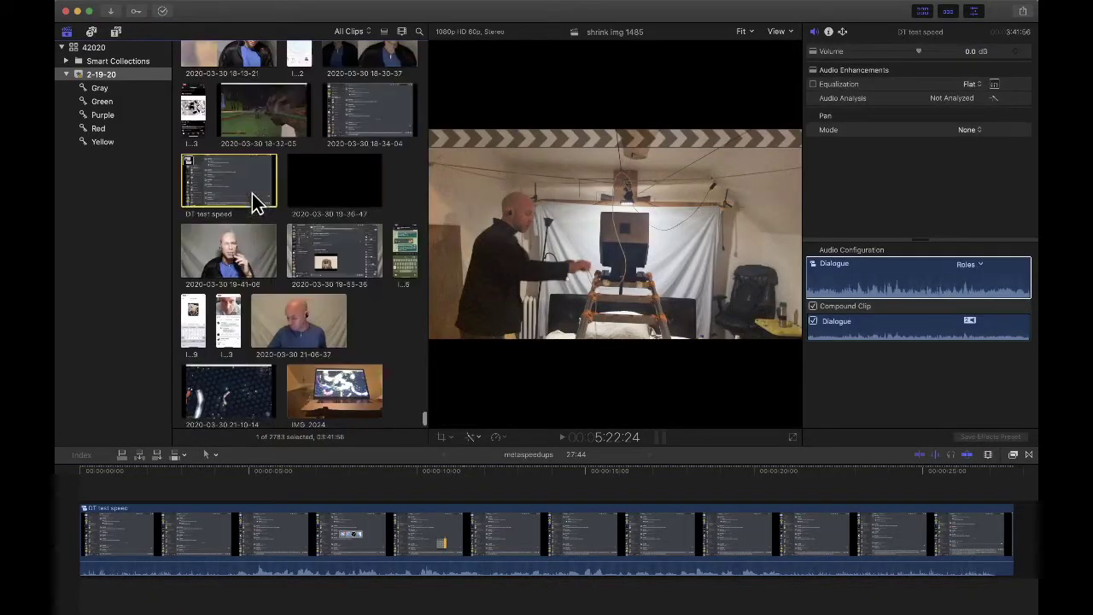
pyautogui.click(418, 33)
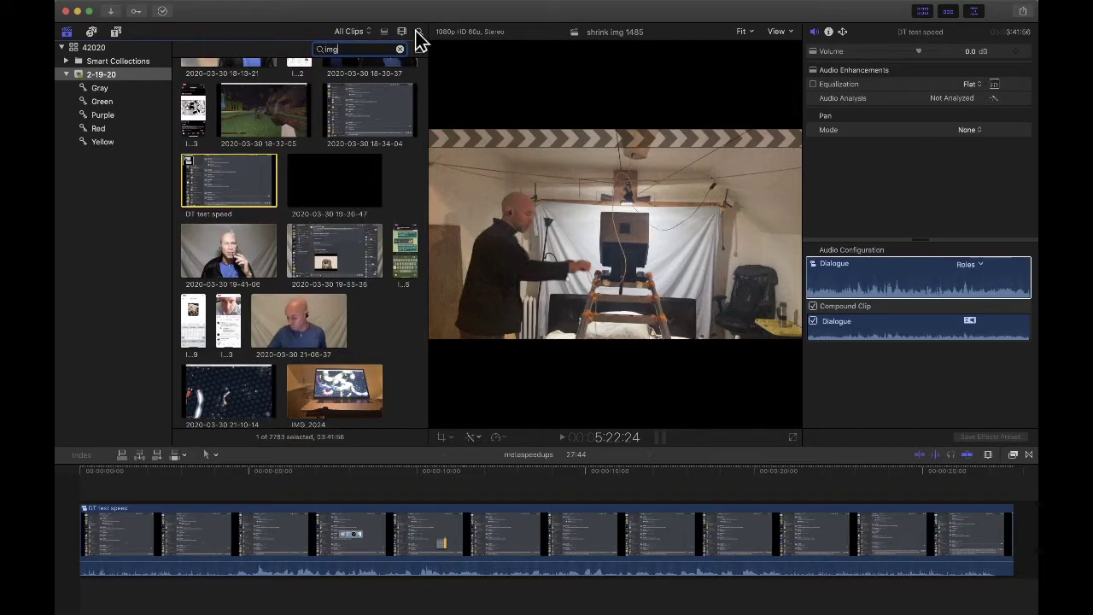
pyautogui.press('Return')
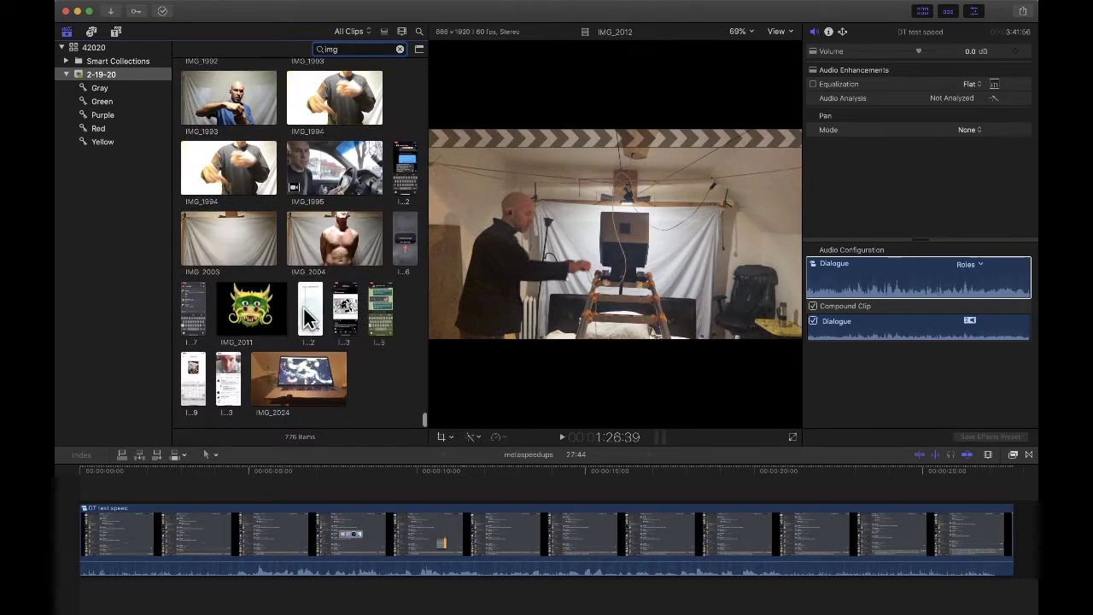
pyautogui.scroll(3, 321, 315)
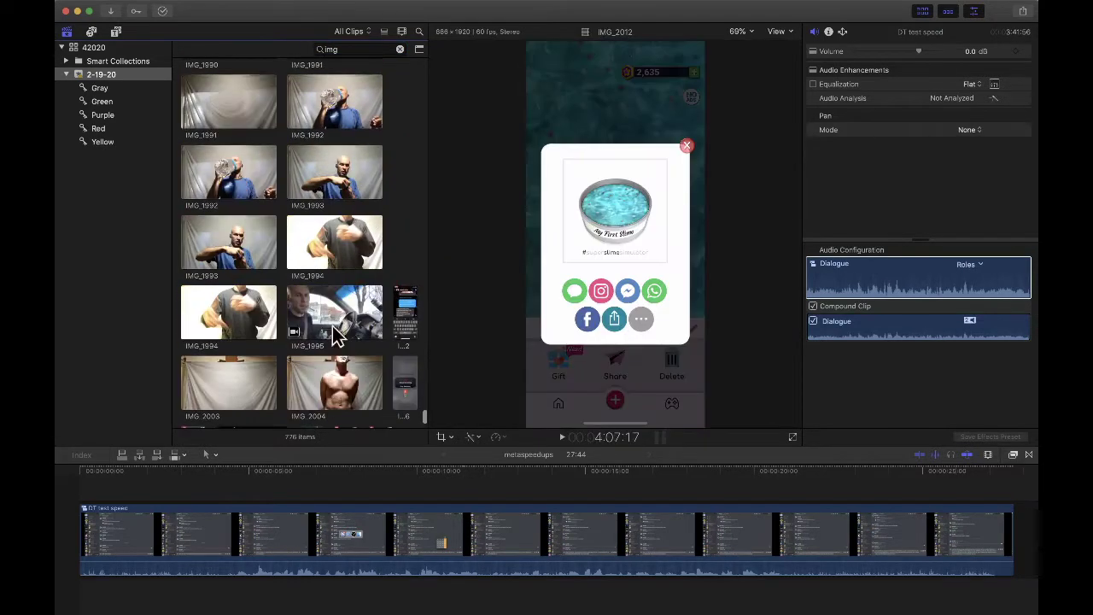
pyautogui.click(337, 329)
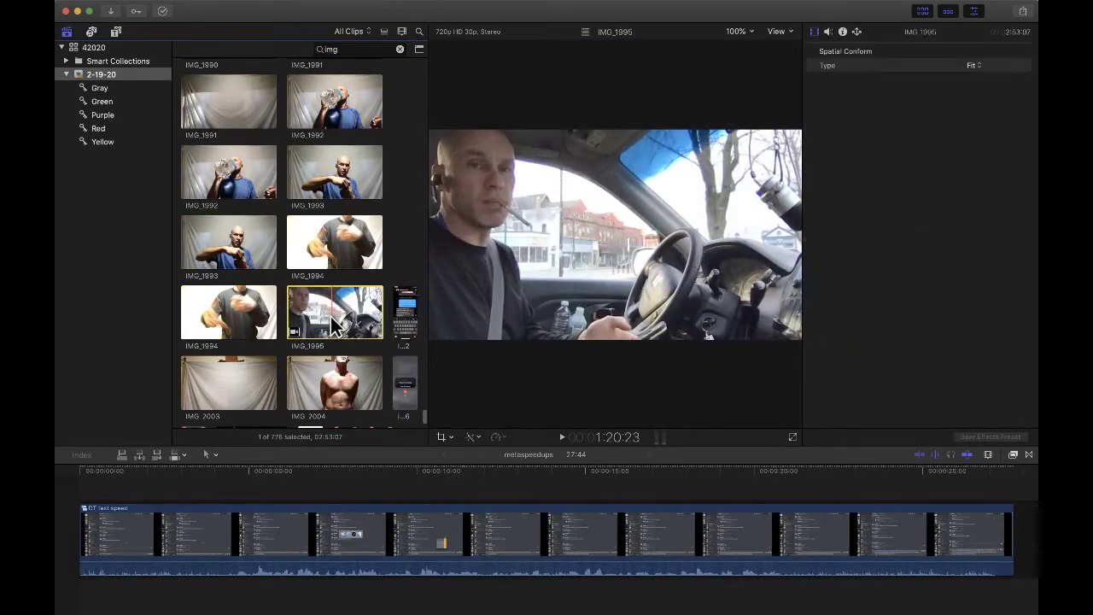
pyautogui.press('super+BackSpace')
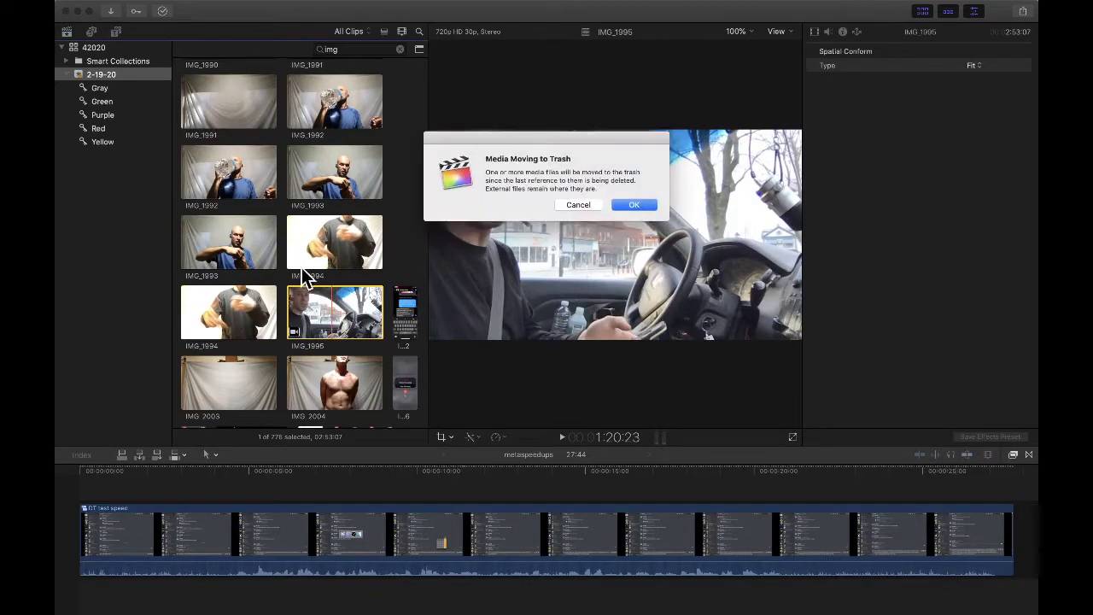
pyautogui.click(633, 205)
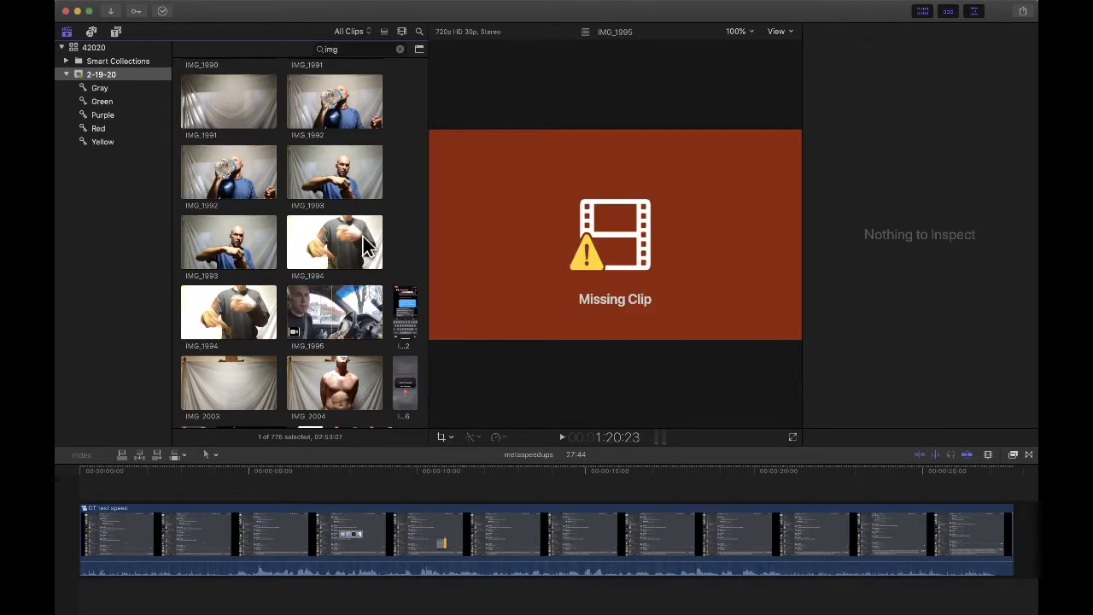
# - Move clip IMG_1888 to the trash, confirming the deletion
pyautogui.scroll(3, 316, 248)
pyautogui.scroll(10, 316, 254)
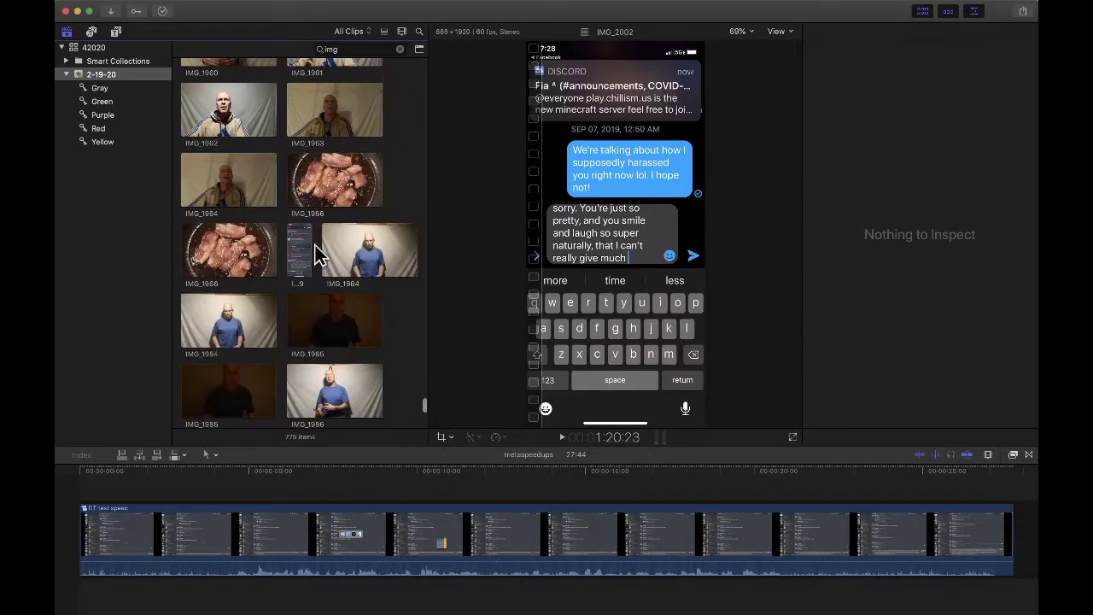
pyautogui.scroll(8, 316, 254)
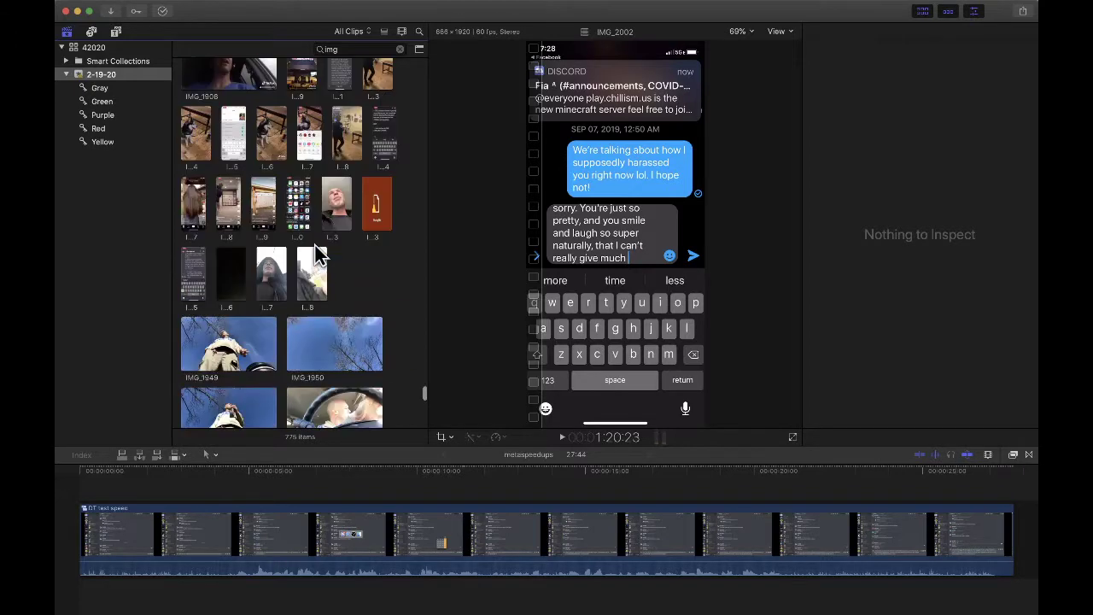
pyautogui.scroll(10, 316, 254)
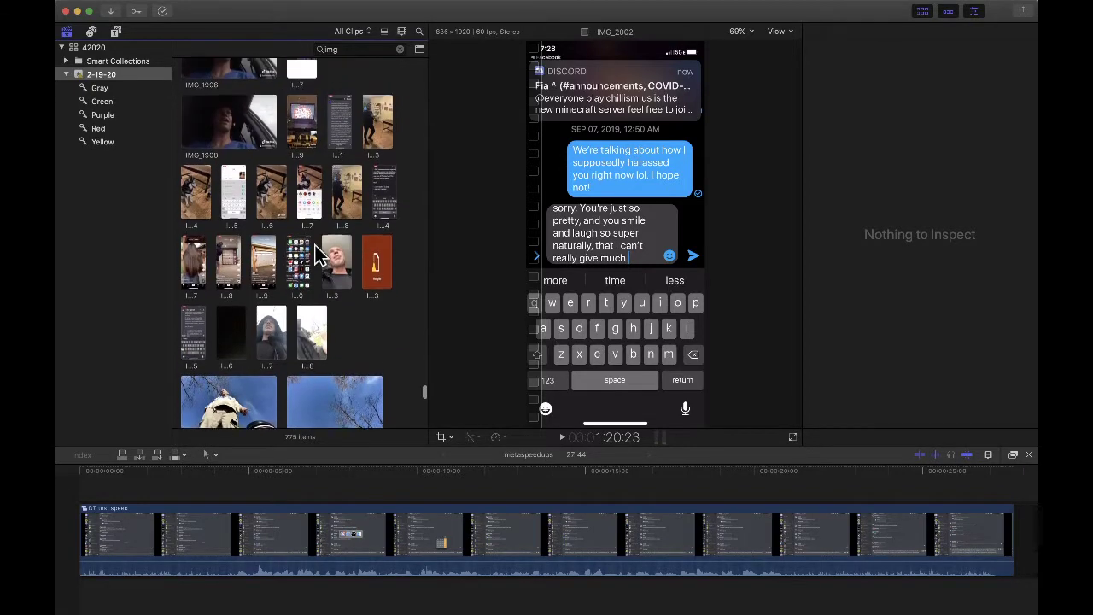
pyautogui.scroll(5, 316, 254)
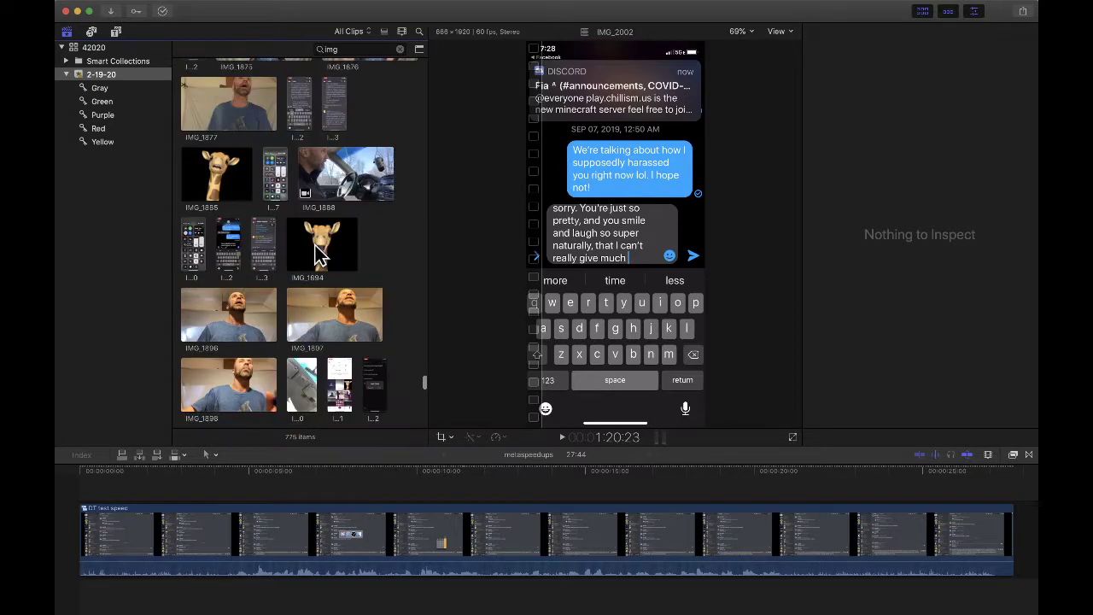
pyautogui.click(346, 229)
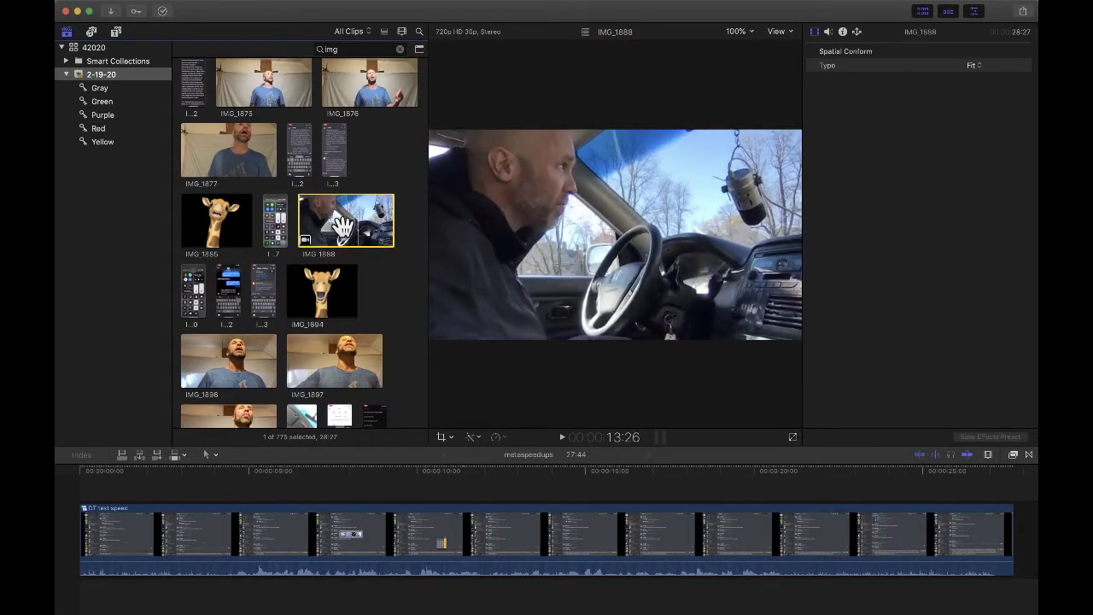
pyautogui.press('super+BackSpace')
pyautogui.press('Return')
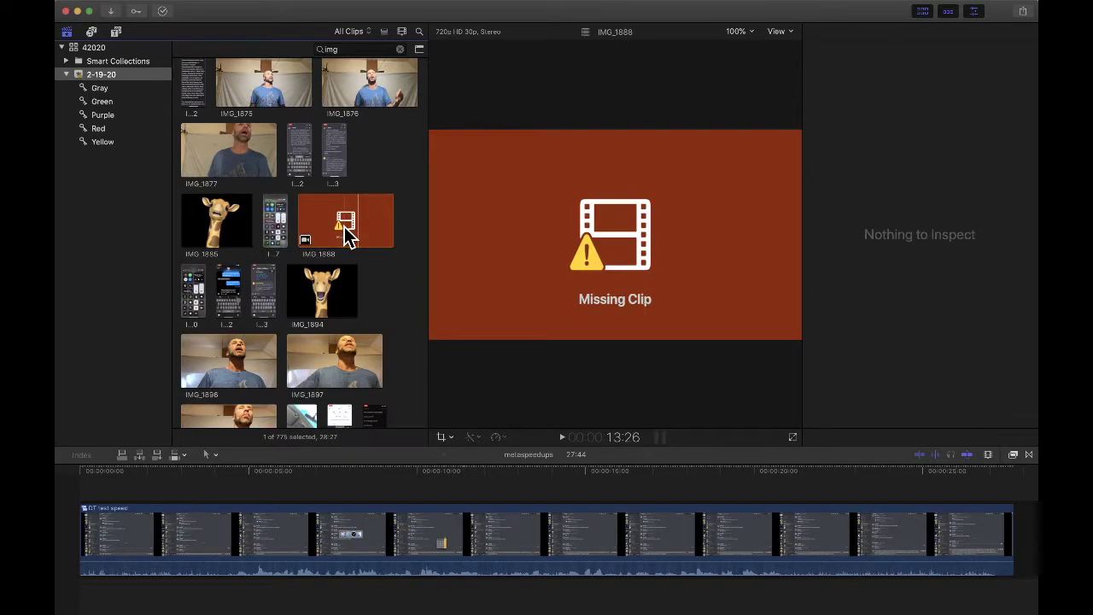
# - Open Final Cut Pro's media import window, then go to Discord
pyautogui.scroll(5, 357, 268)
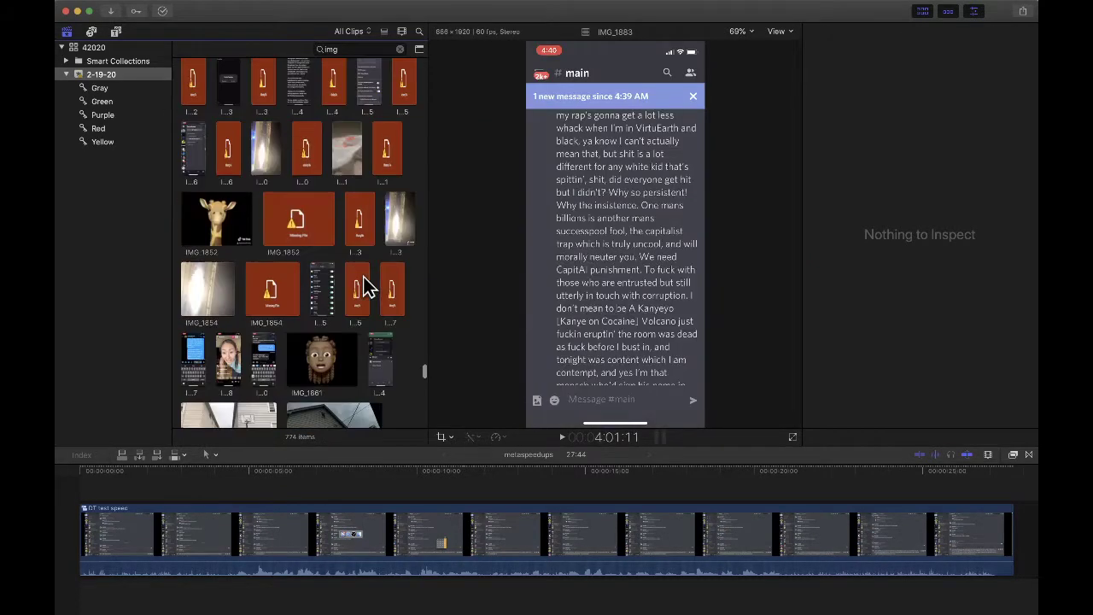
pyautogui.scroll(4, 363, 286)
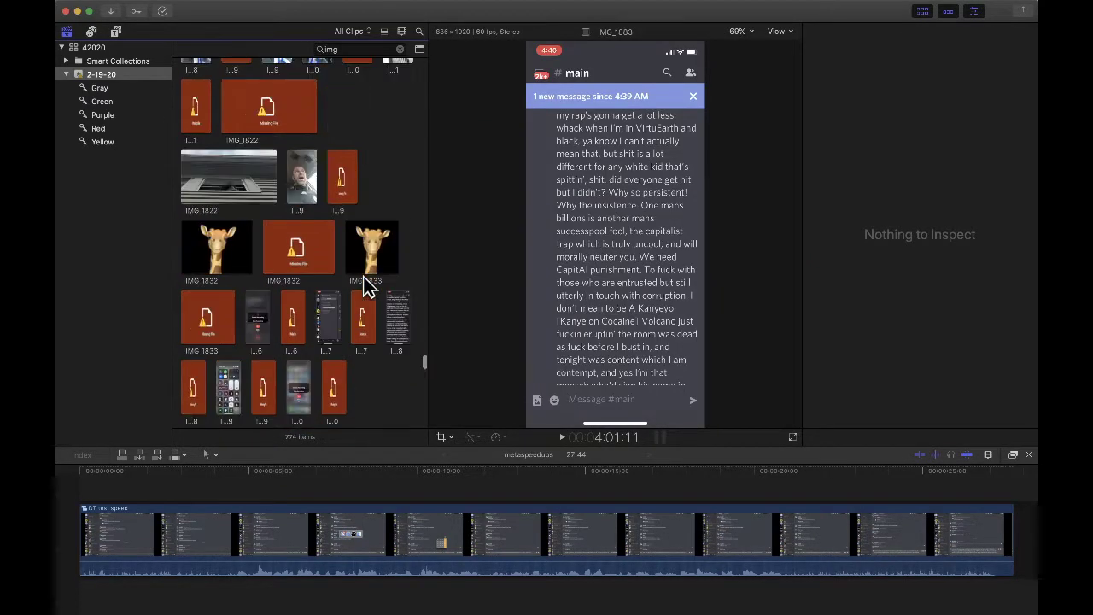
pyautogui.scroll(-15, 366, 286)
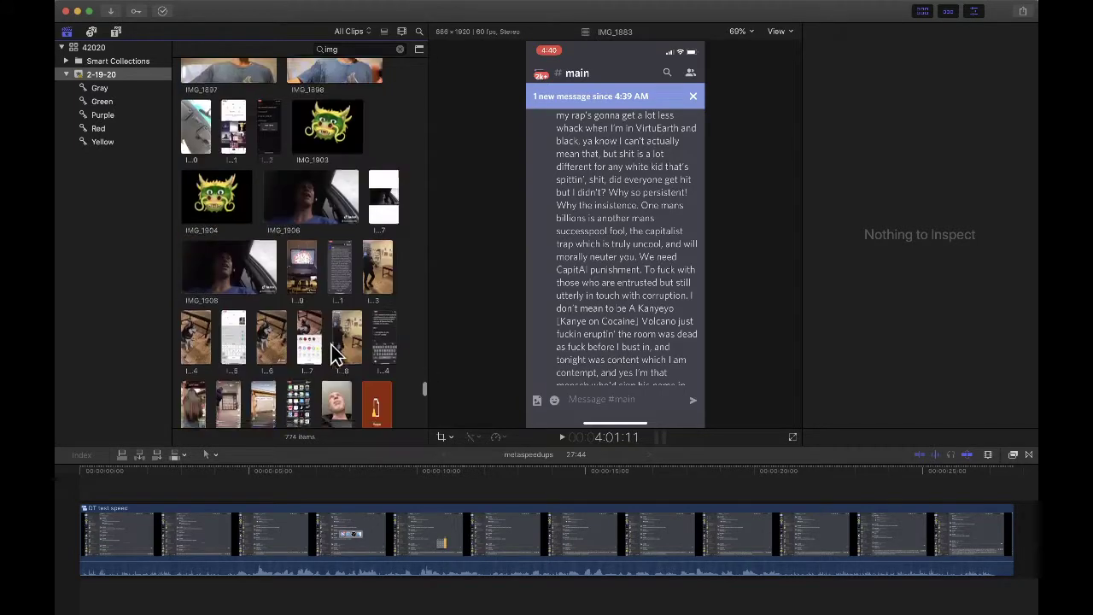
pyautogui.scroll(-5, 338, 357)
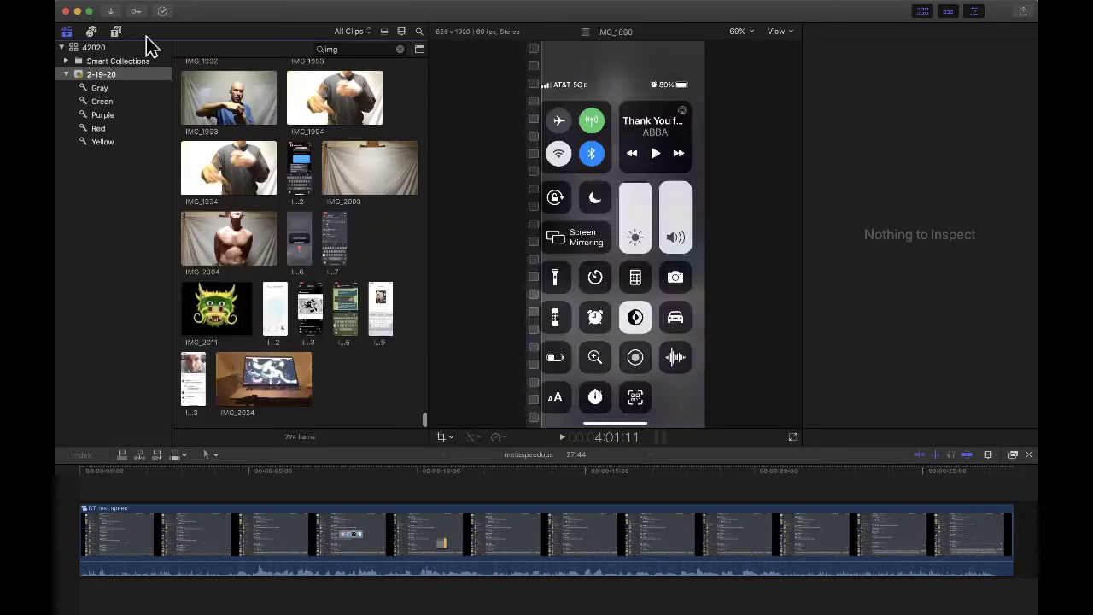
pyautogui.click(111, 13)
pyautogui.press('super+Tab')
pyautogui.press('super+Tab')
pyautogui.press('super+Tab')
pyautogui.press('super+Tab')
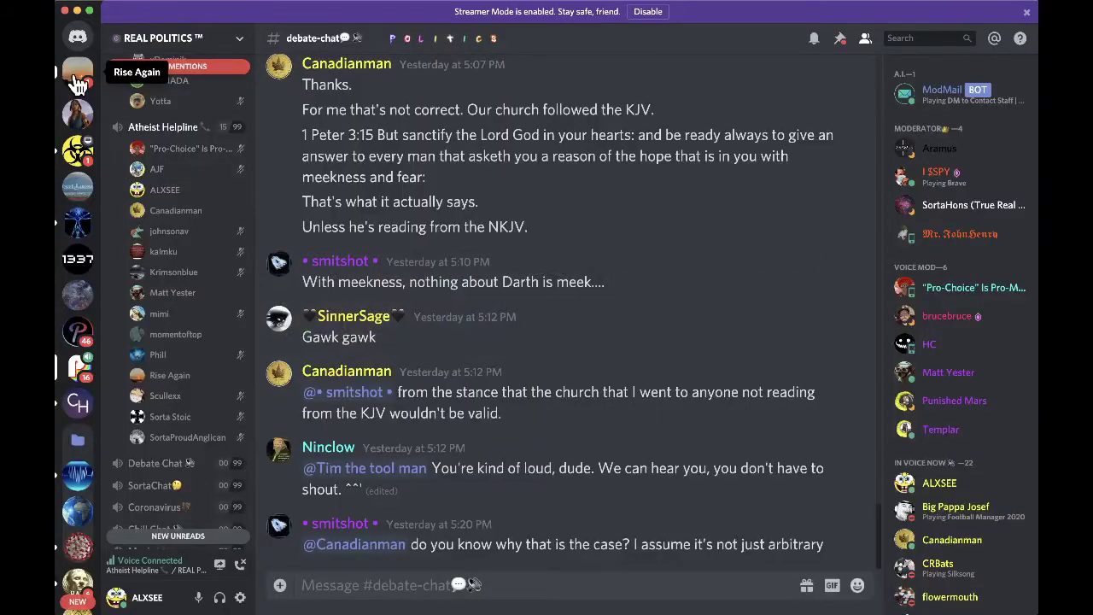
# - Send a ':)' smiley reply in the Discord direct message
pyautogui.click(78, 78)
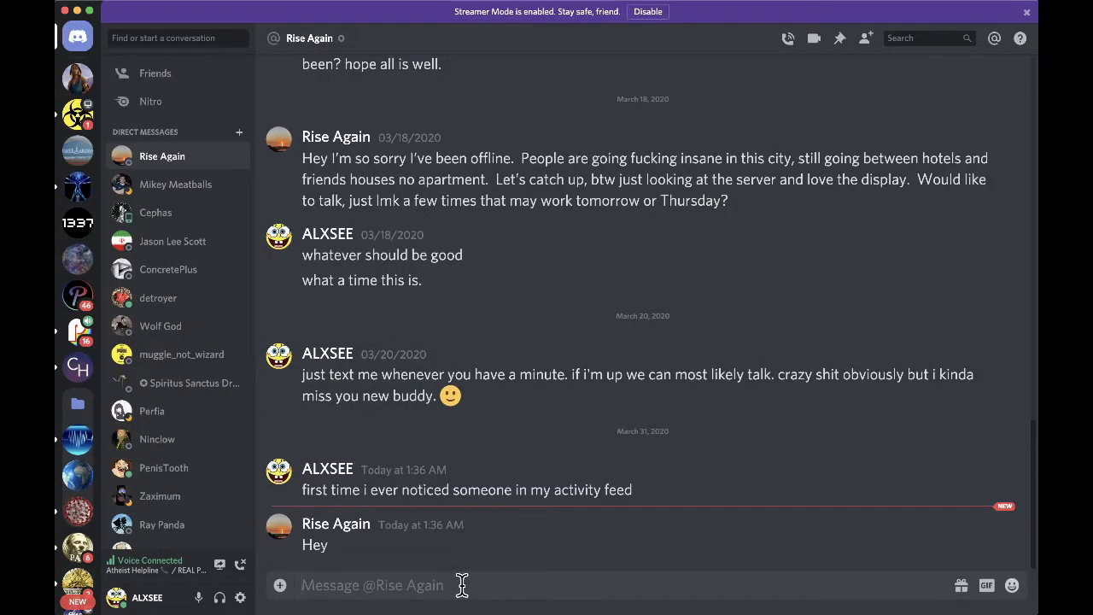
pyautogui.write(':)')
pyautogui.press('Return')
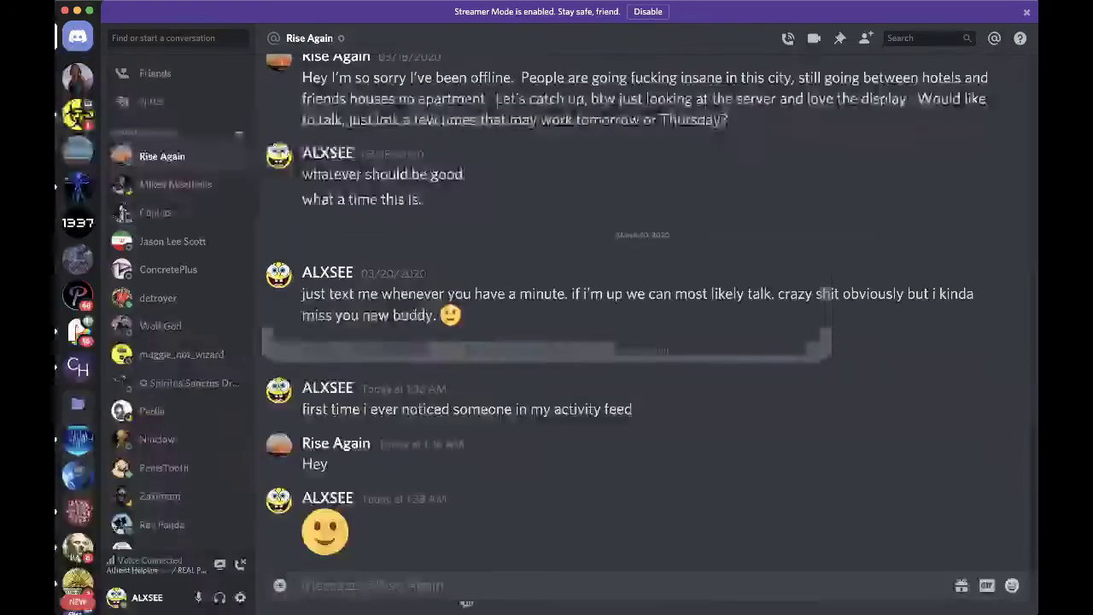
pyautogui.press('super+Tab')
pyautogui.press('super+Tab')
pyautogui.press('super+Tab')
pyautogui.press('super+Tab')
pyautogui.press('super+Tab')
pyautogui.press('super+Tab')
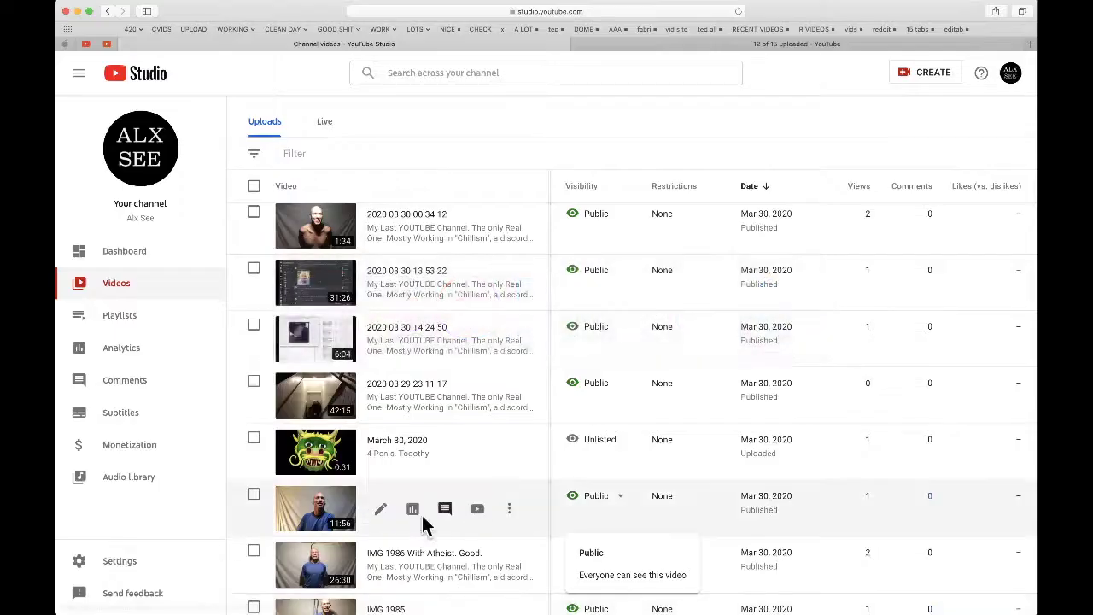
# - Open the last upload, Tryin' to crack up Tech Shaman, in a new tab and view its page
pyautogui.scroll(-5, 382, 405)
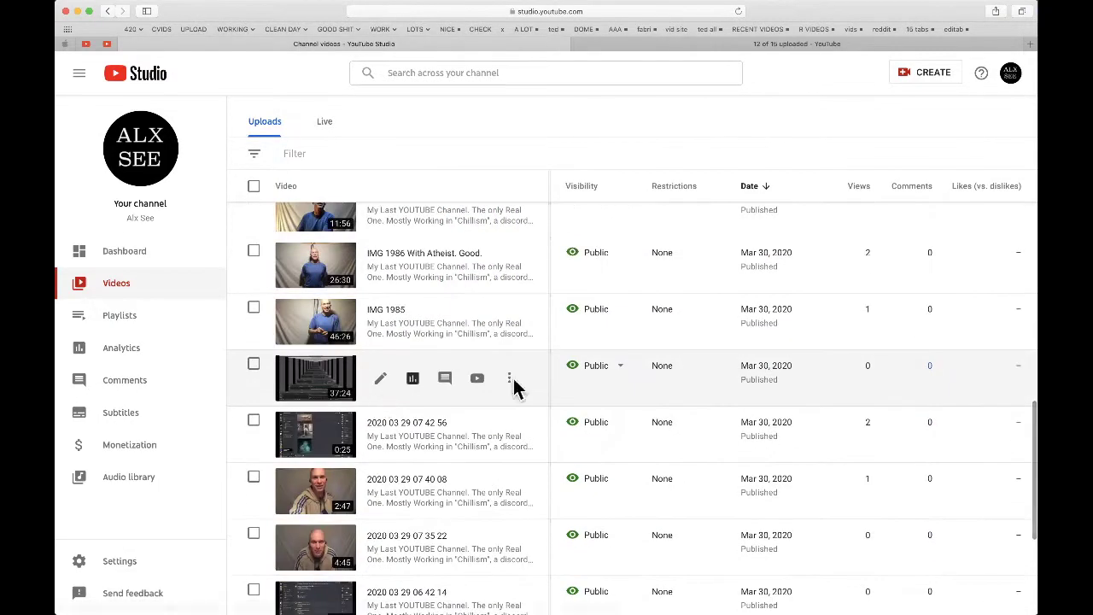
pyautogui.scroll(-4, 566, 433)
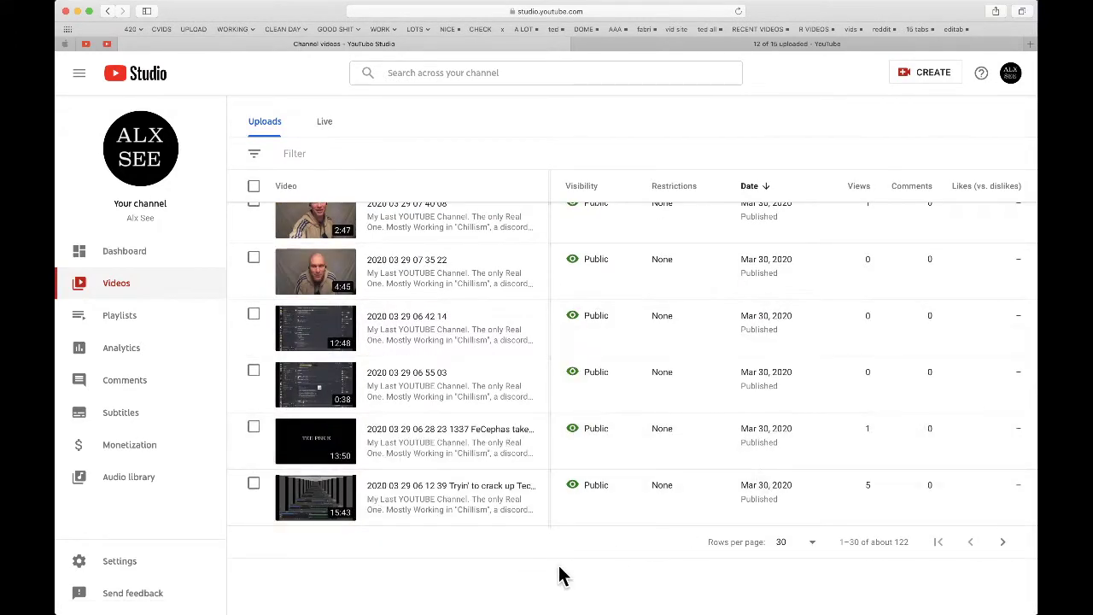
pyautogui.rightClick(311, 493)
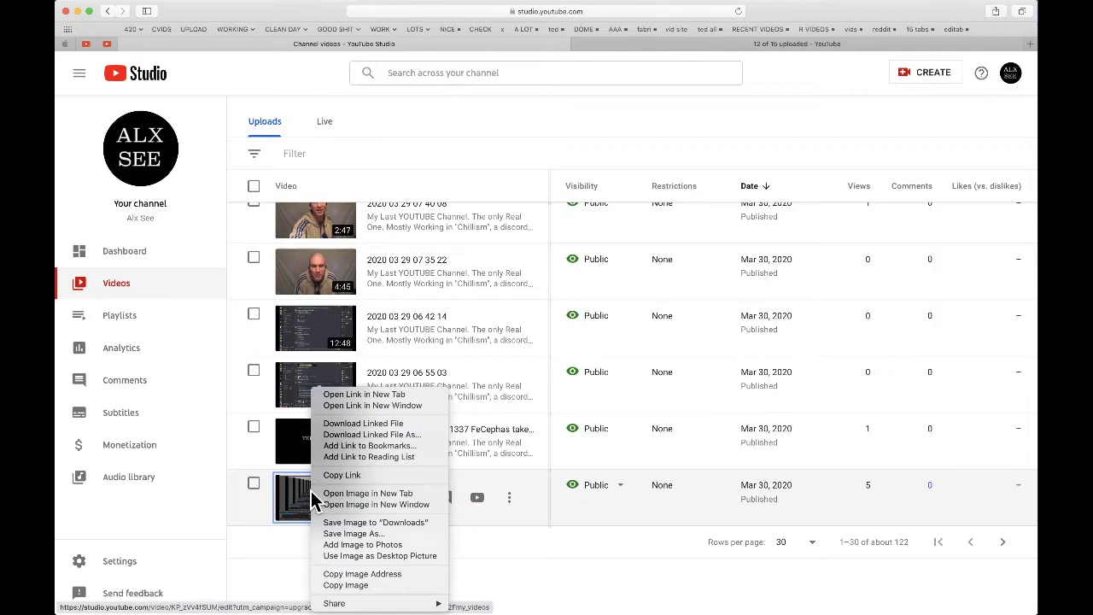
pyautogui.click(342, 394)
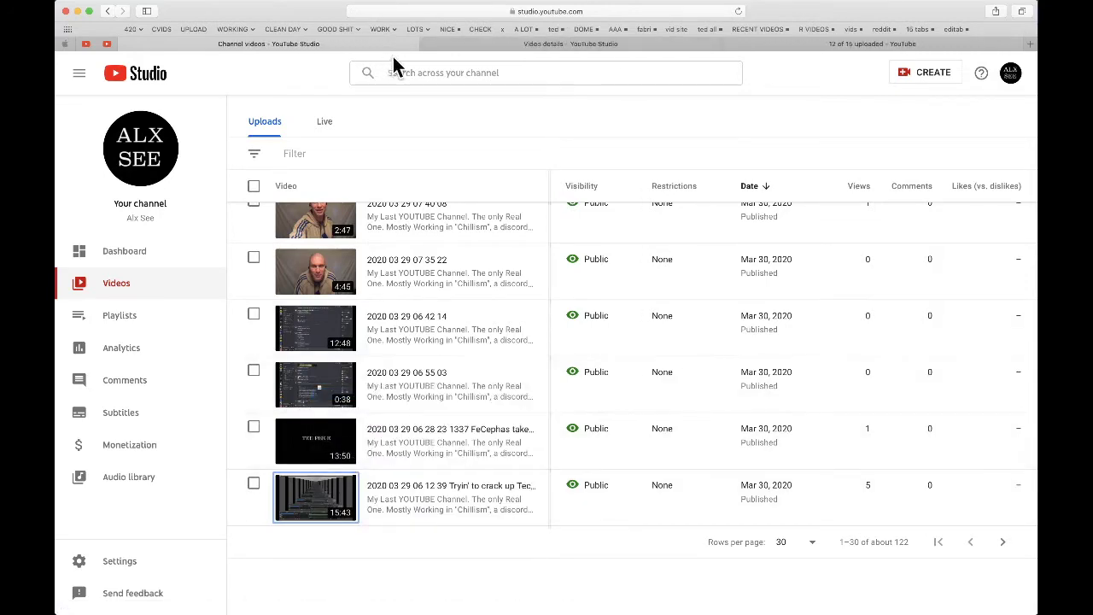
pyautogui.click(546, 44)
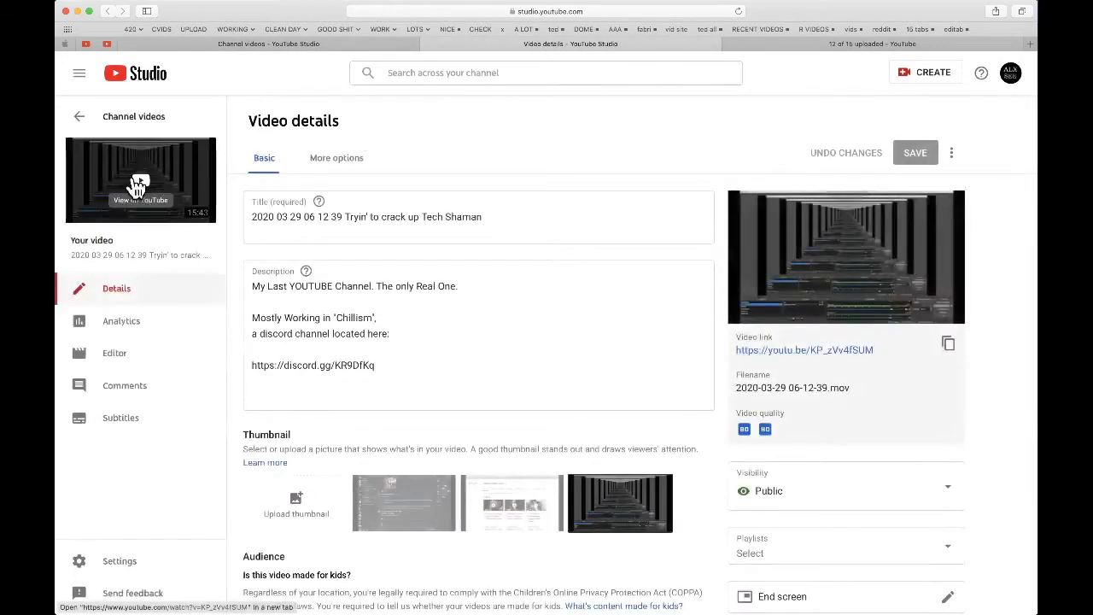
pyautogui.click(171, 176)
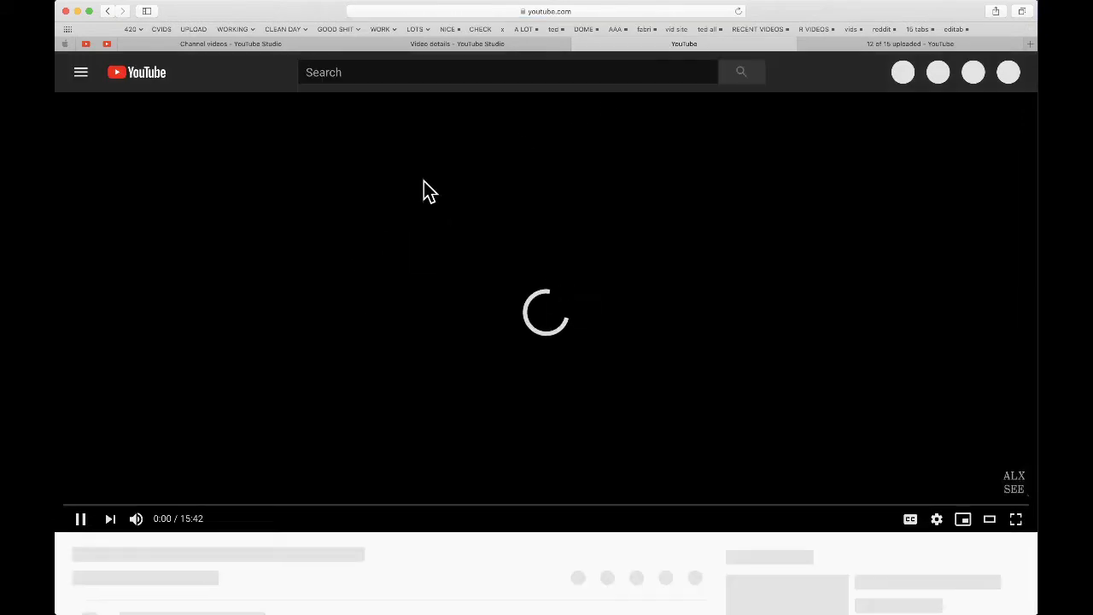
# - Skip the video ahead to about 0:26 and lower the system volume slightly
pyautogui.press('super+Tab')
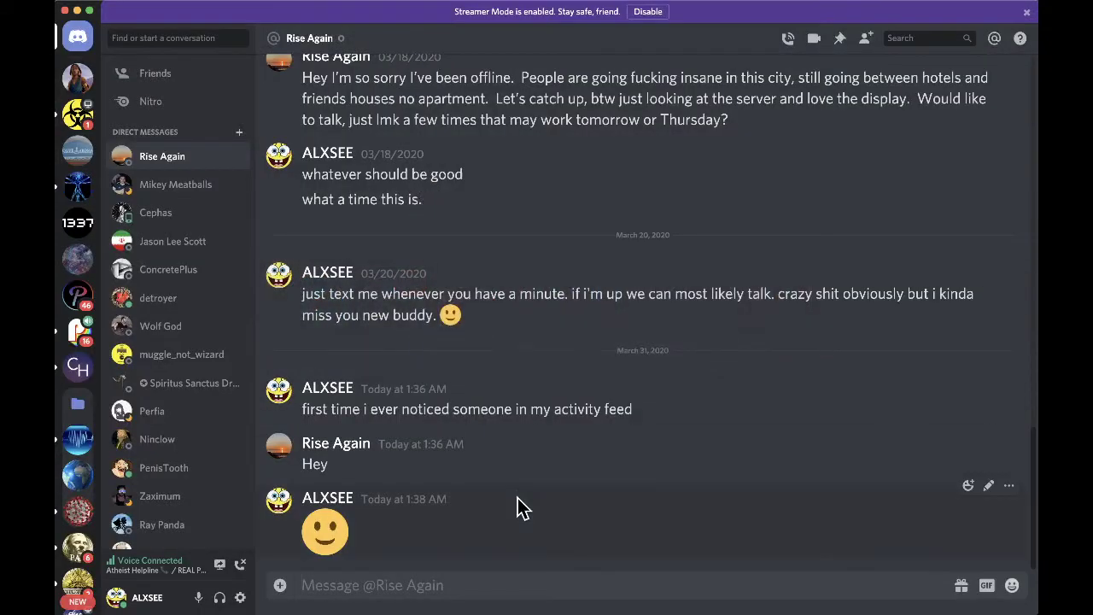
pyautogui.press('super+Tab')
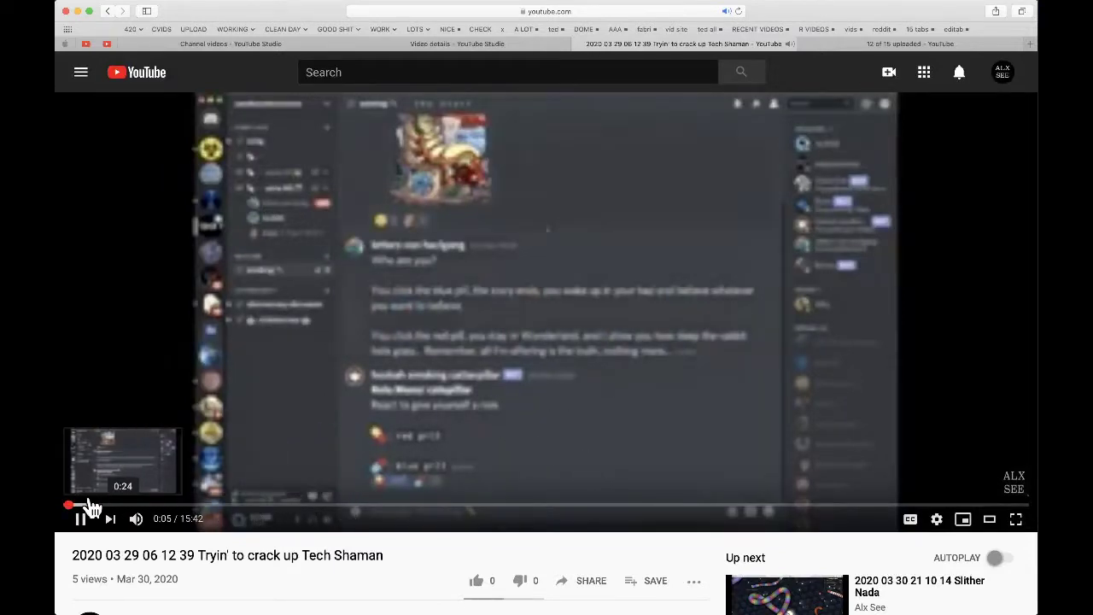
pyautogui.click(91, 507)
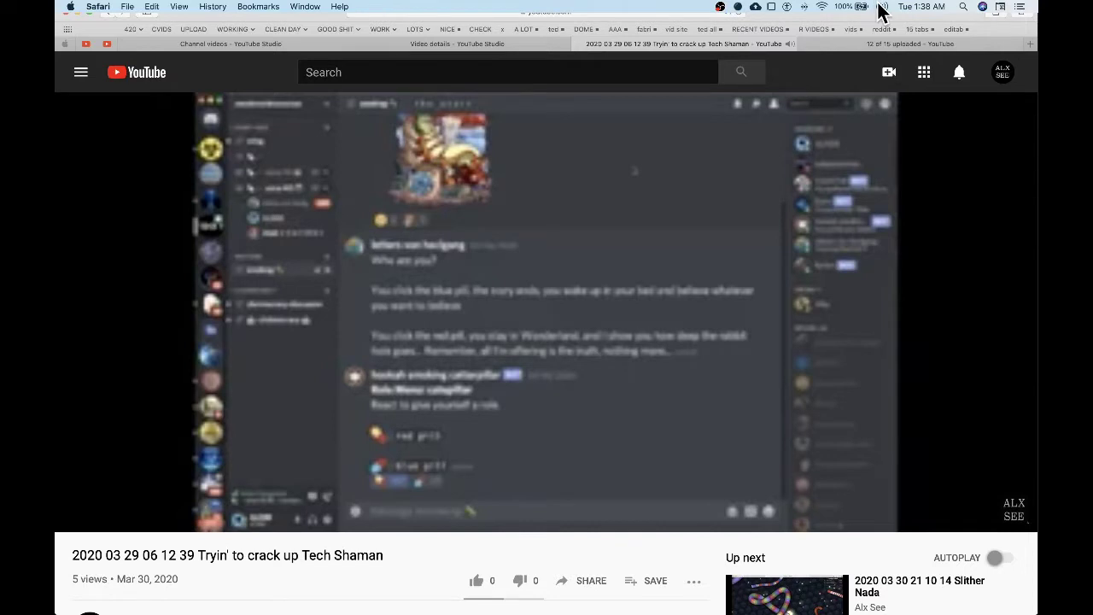
pyautogui.click(881, 7)
pyautogui.moveTo(993, 36); pyautogui.dragTo(966, 44)
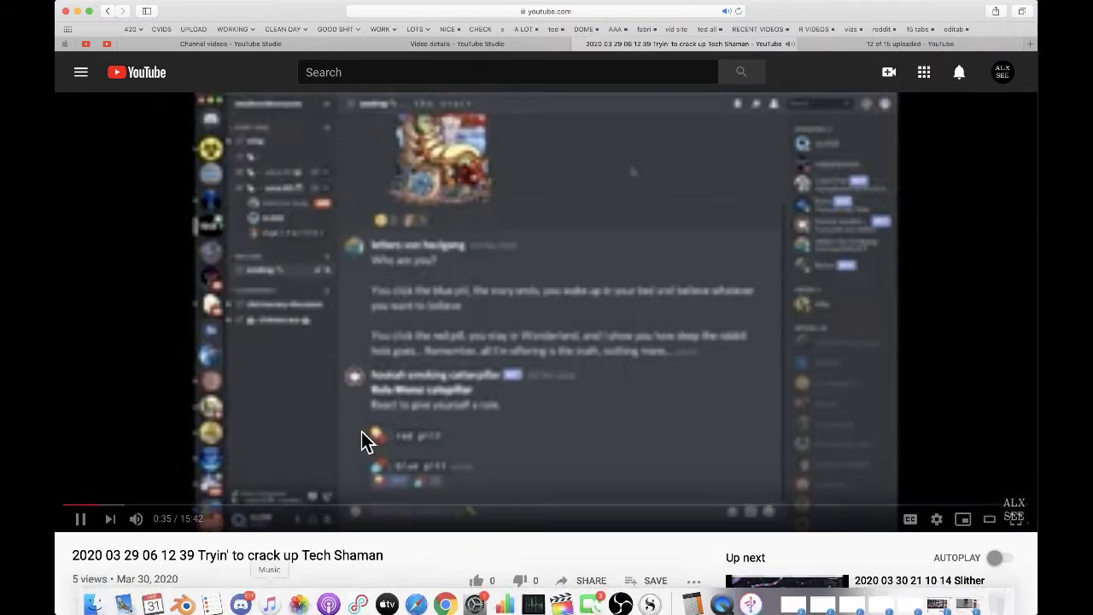
# - Set the YouTube playback quality to 720p, then return to Discord
pyautogui.click(949, 519)
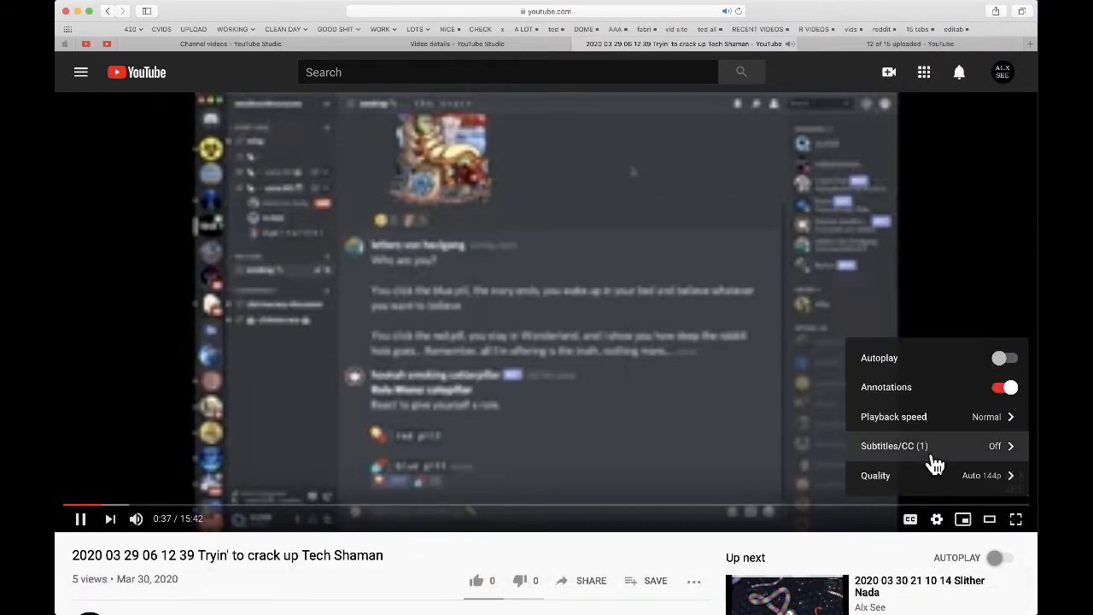
pyautogui.click(952, 481)
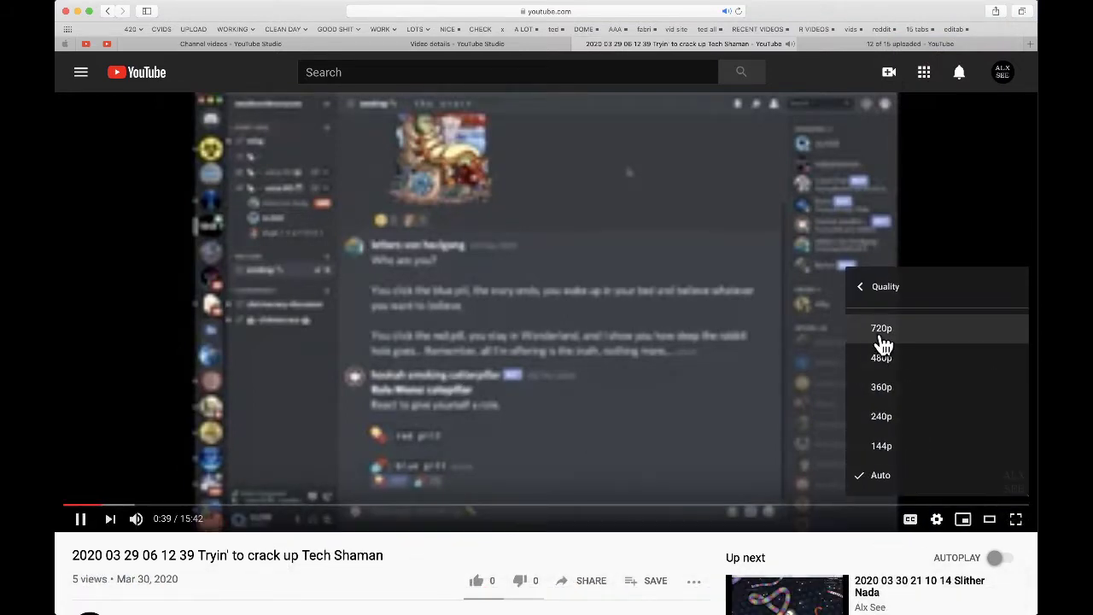
pyautogui.click(882, 340)
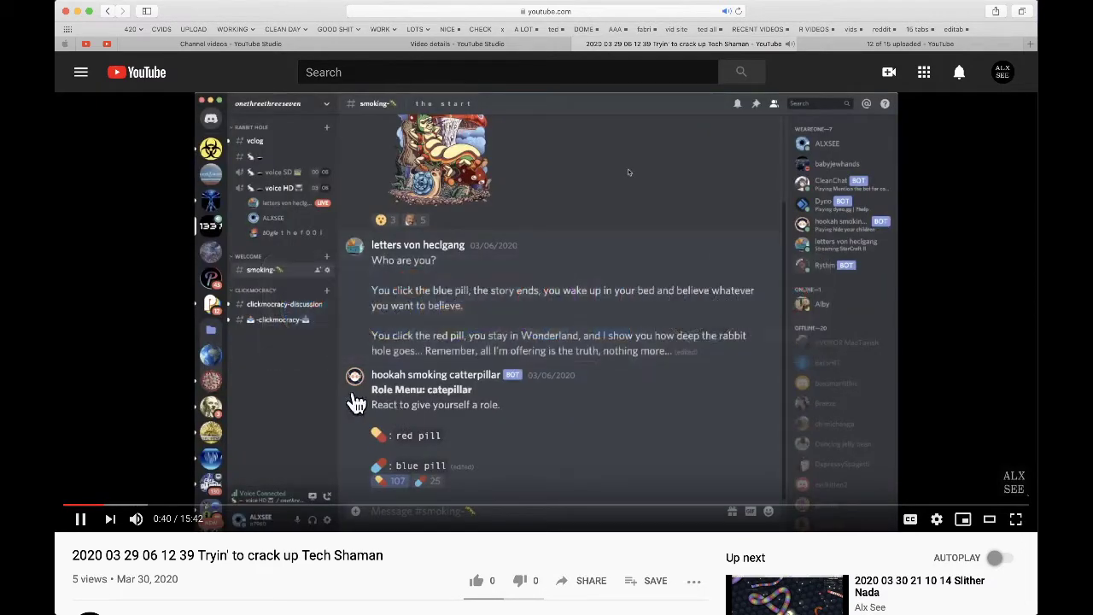
pyautogui.press('super+Tab')
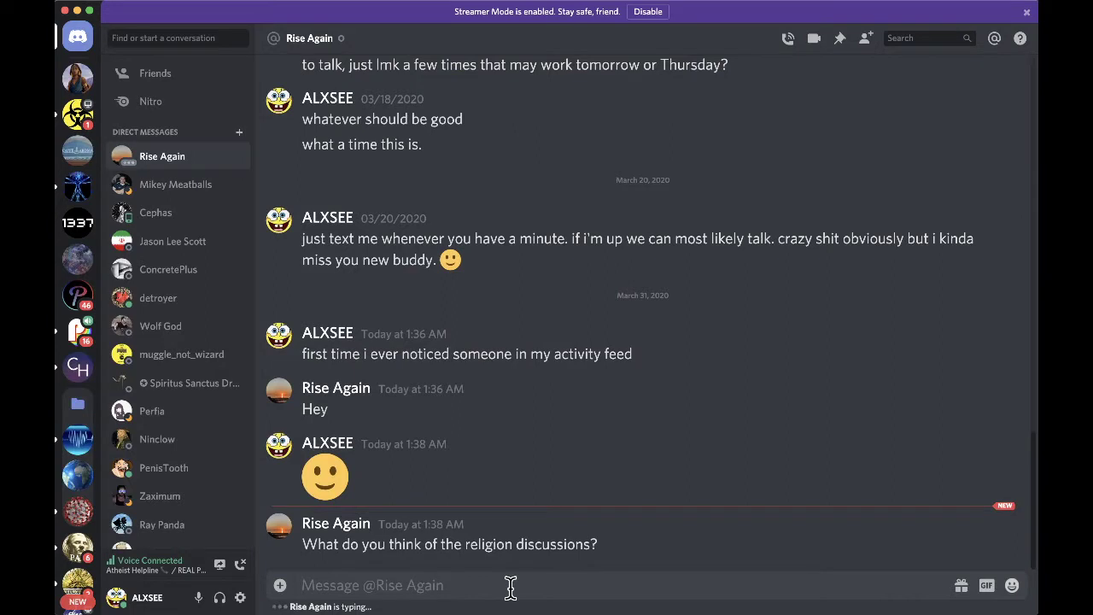
# - Reply that you sometimes like religion discussions, sometimes avoid them, then send 'you?'
pyautogui.write('sometiem')
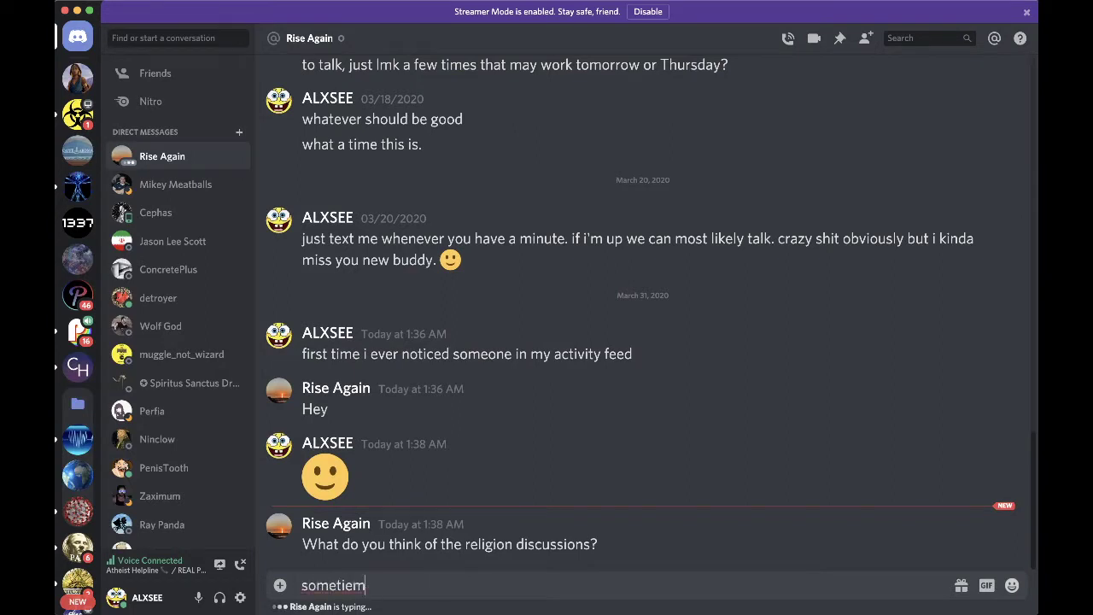
pyautogui.press('BackSpace')
pyautogui.press('BackSpace')
pyautogui.write('mes i like them.')
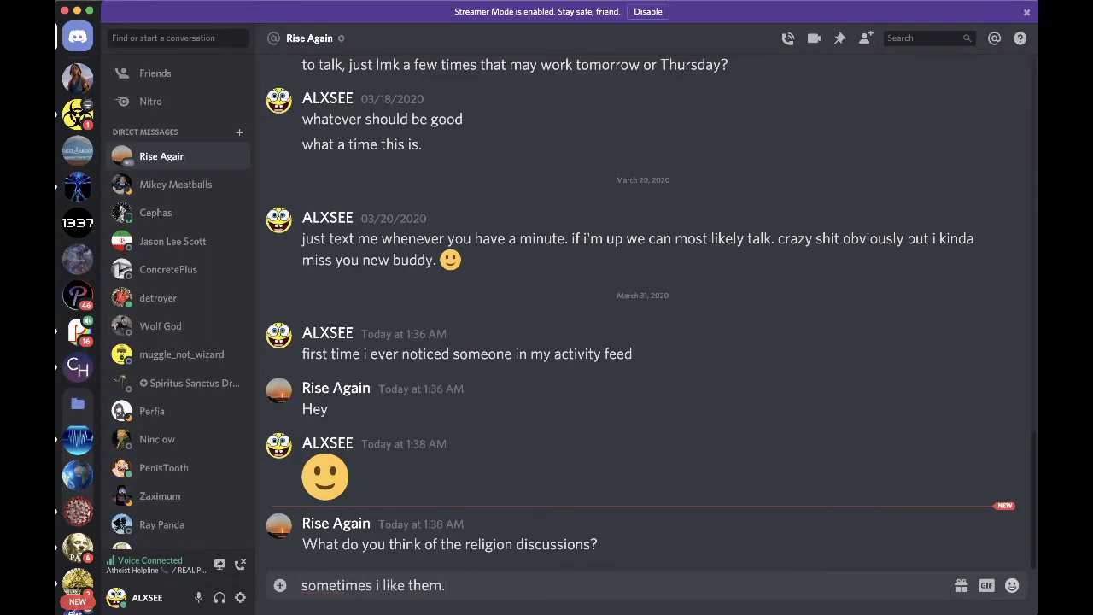
pyautogui.press('BackSpace')
pyautogui.press('BackSpace')
pyautogui.press('BackSpace')
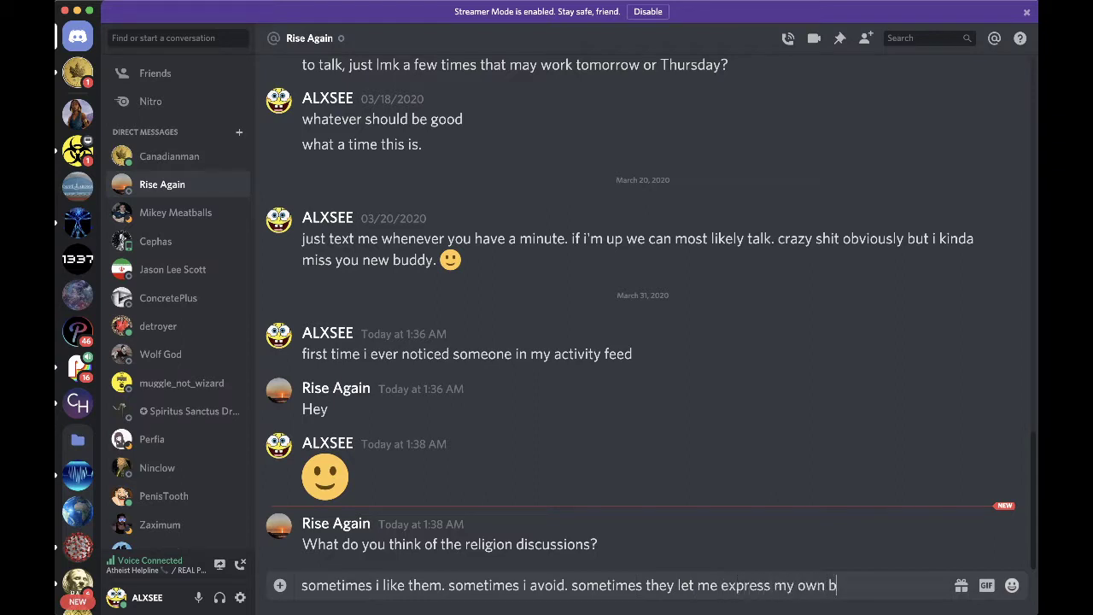
pyautogui.press('Return')
pyautogui.write('you?')
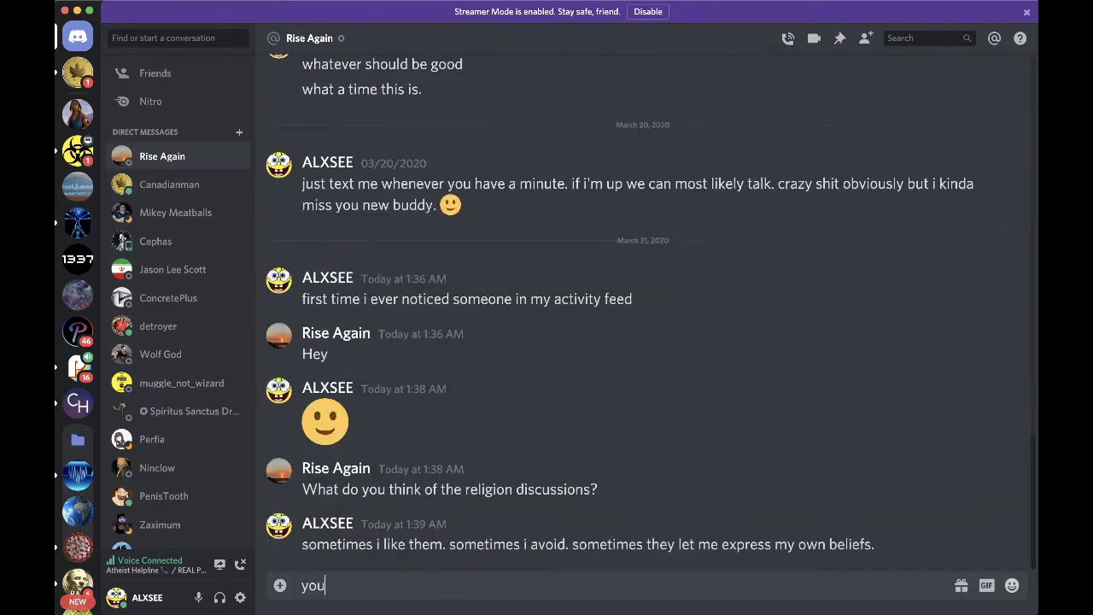
pyautogui.press('Return')
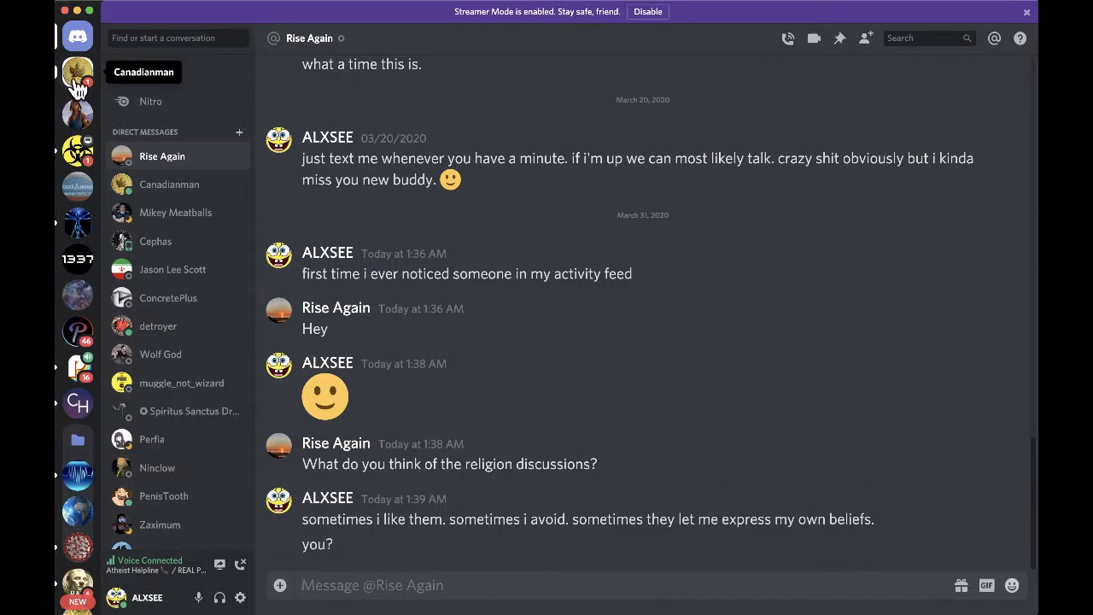
# - Send a quick 'what' reply in the unread DM, glance at COVID-19 and REAL POLITICS, then return
pyautogui.click(76, 74)
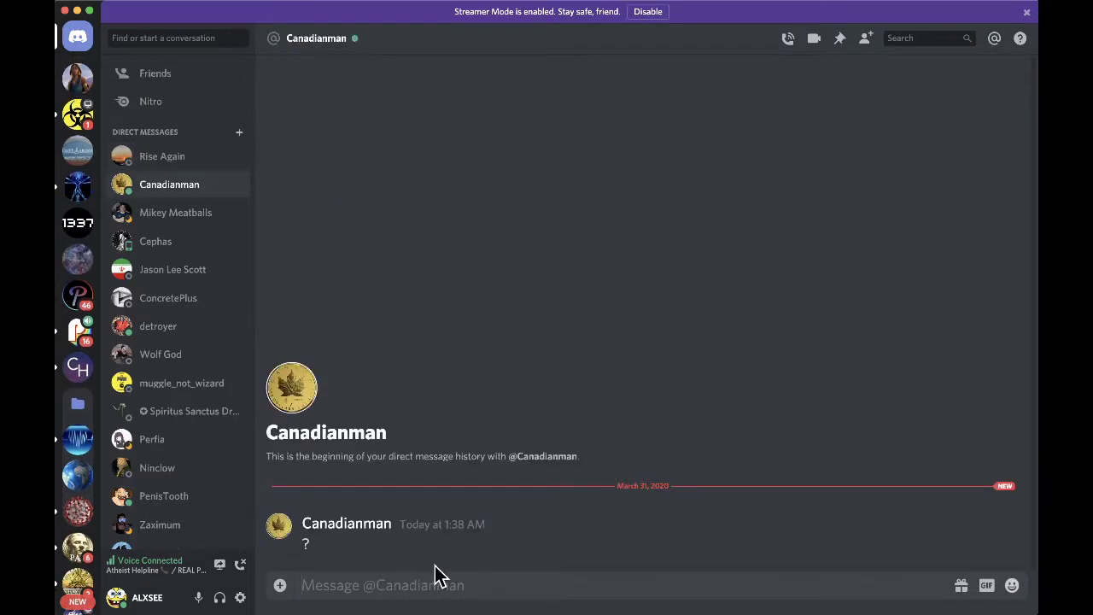
pyautogui.write('whta')
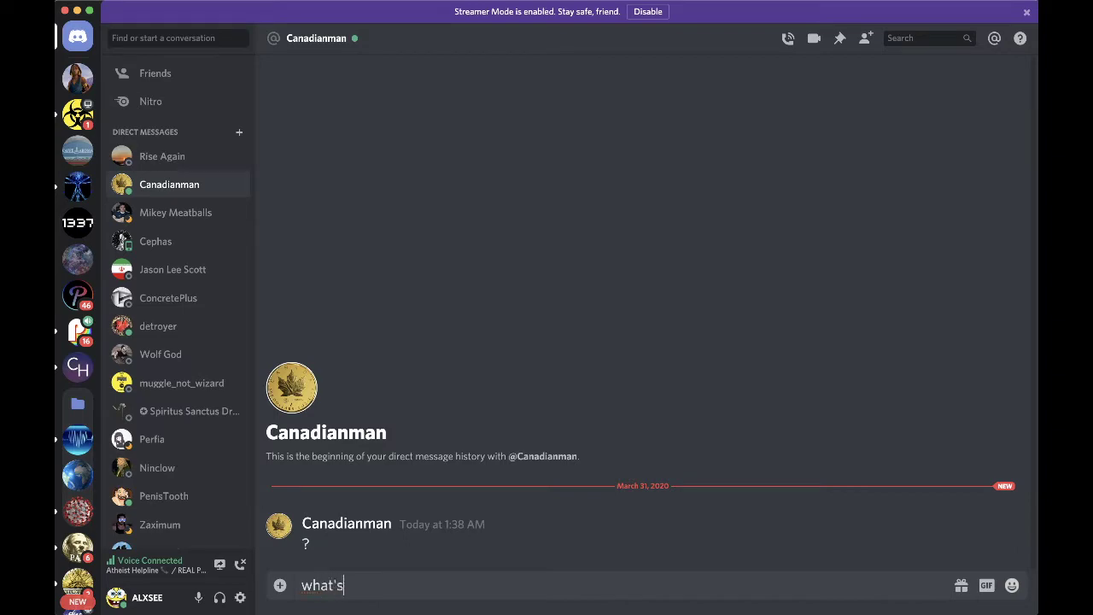
pyautogui.press('Return')
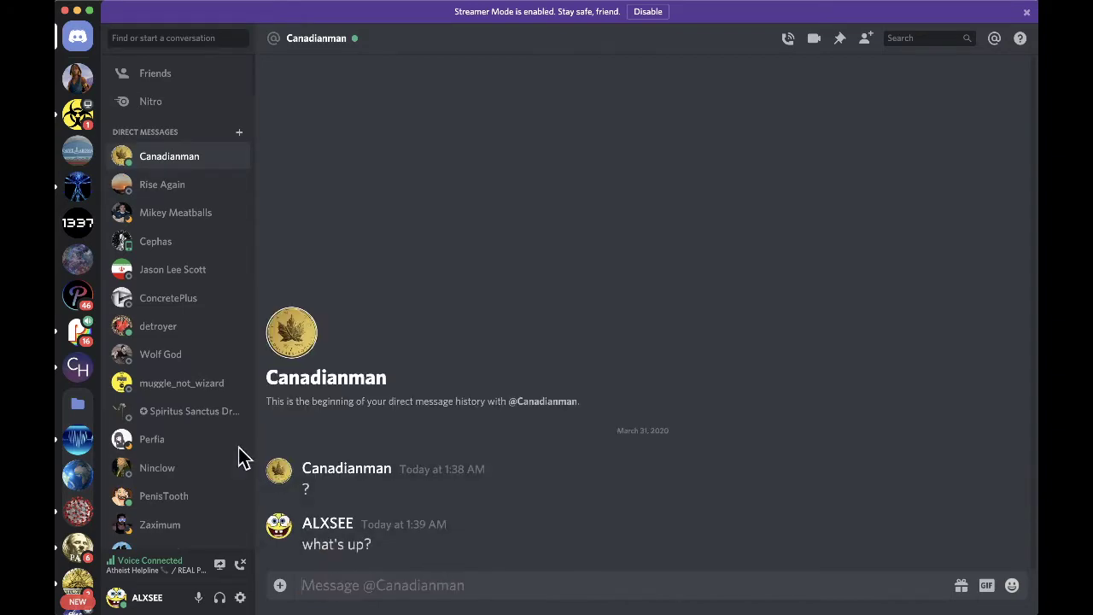
pyautogui.click(76, 113)
pyautogui.scroll(-5, 197, 324)
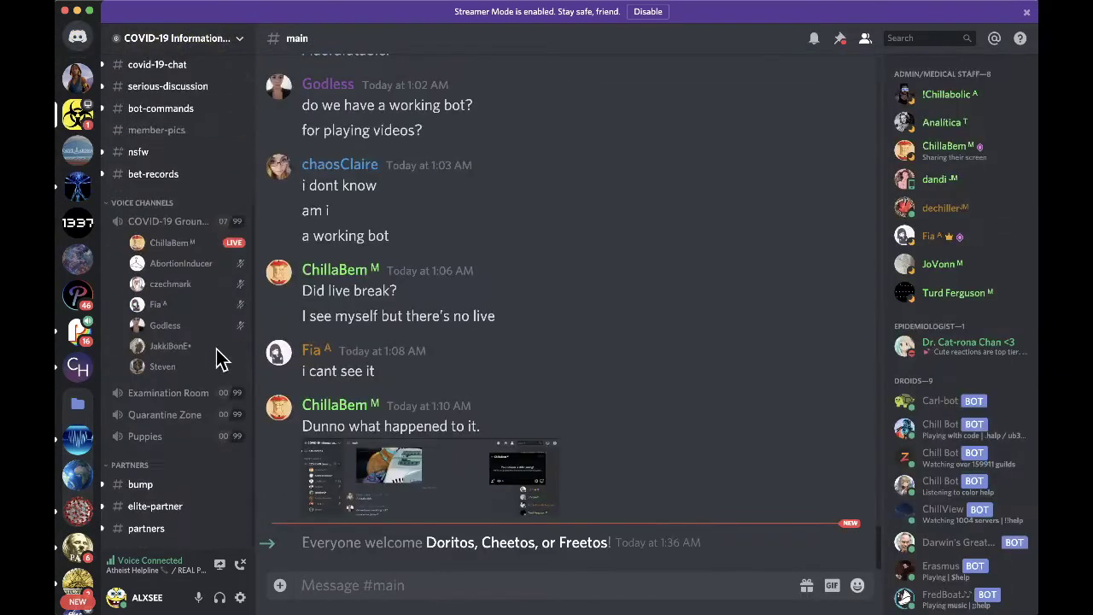
pyautogui.click(77, 331)
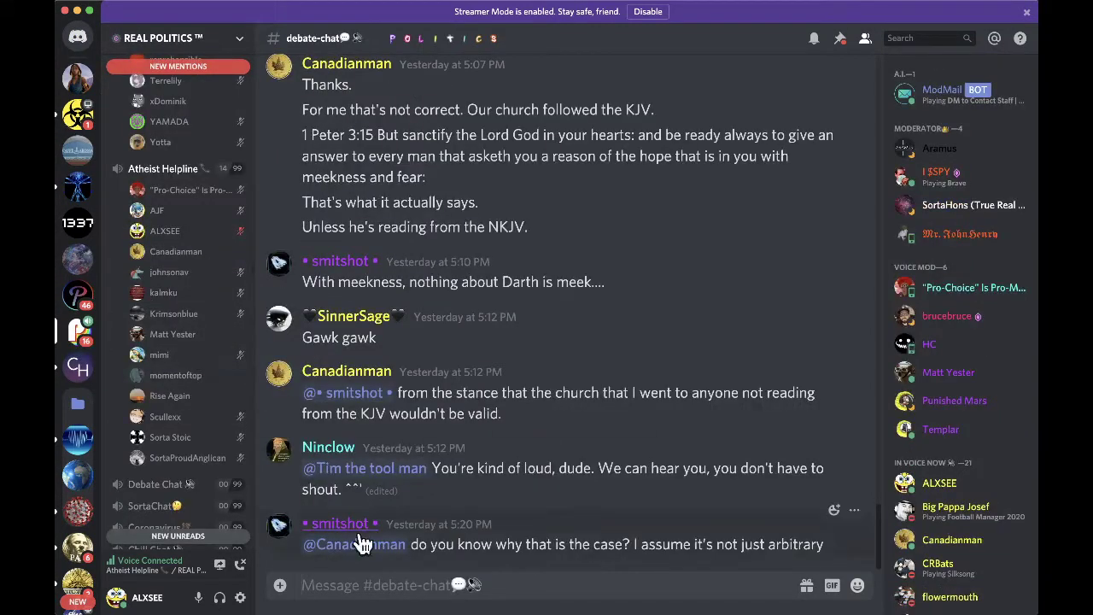
pyautogui.click(76, 43)
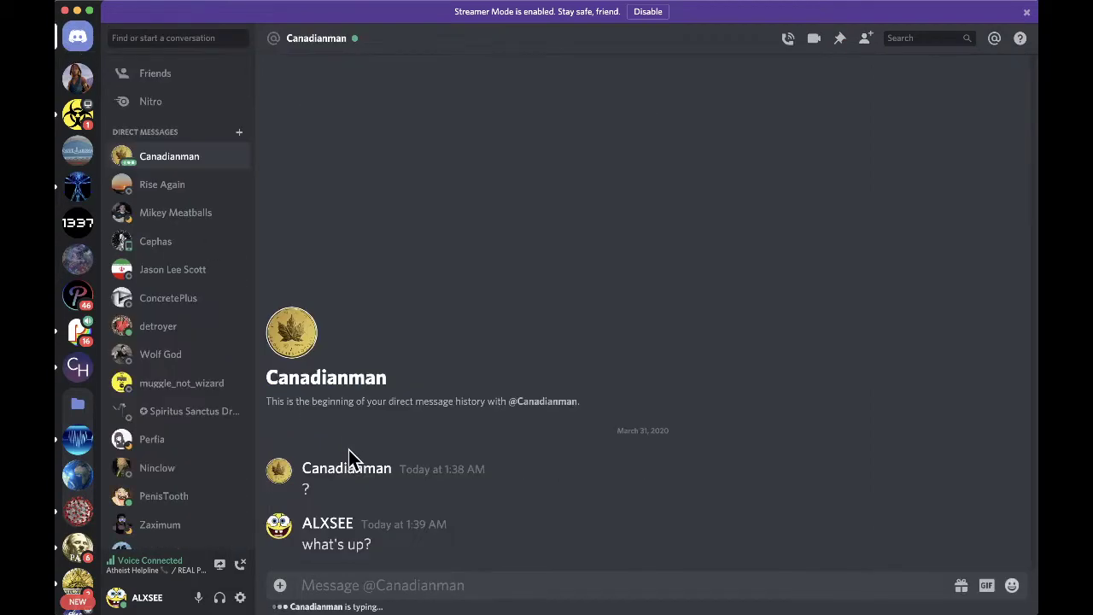
# - Send 'ohhh', 'lol sorry' and 'wait, it's coming through?' as separate DM messages
pyautogui.write('ohhh')
pyautogui.press('Return')
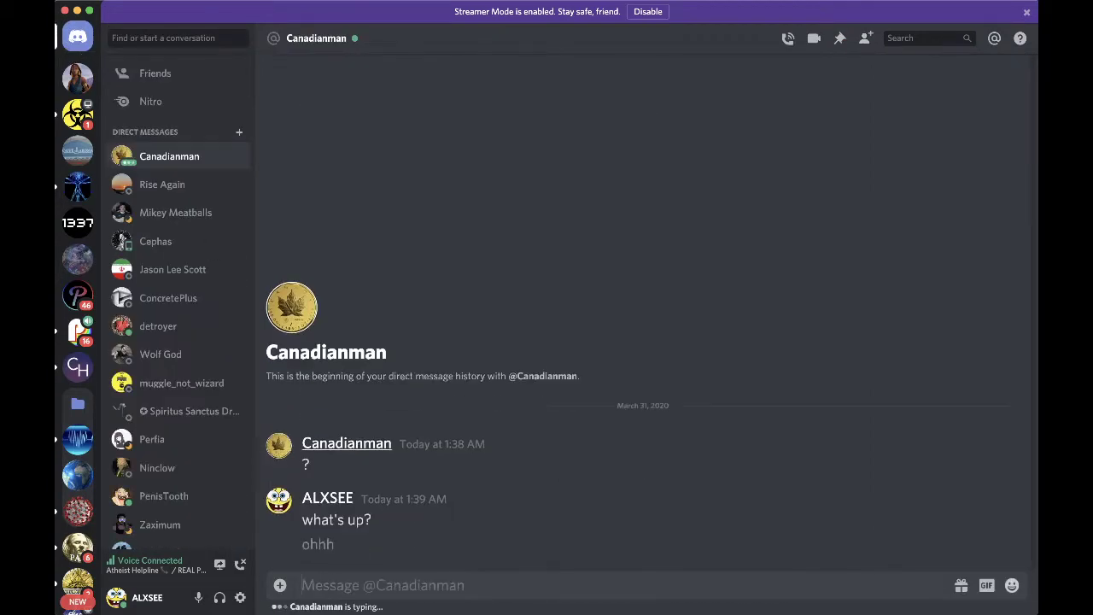
pyautogui.write('lol sorry')
pyautogui.press('Return')
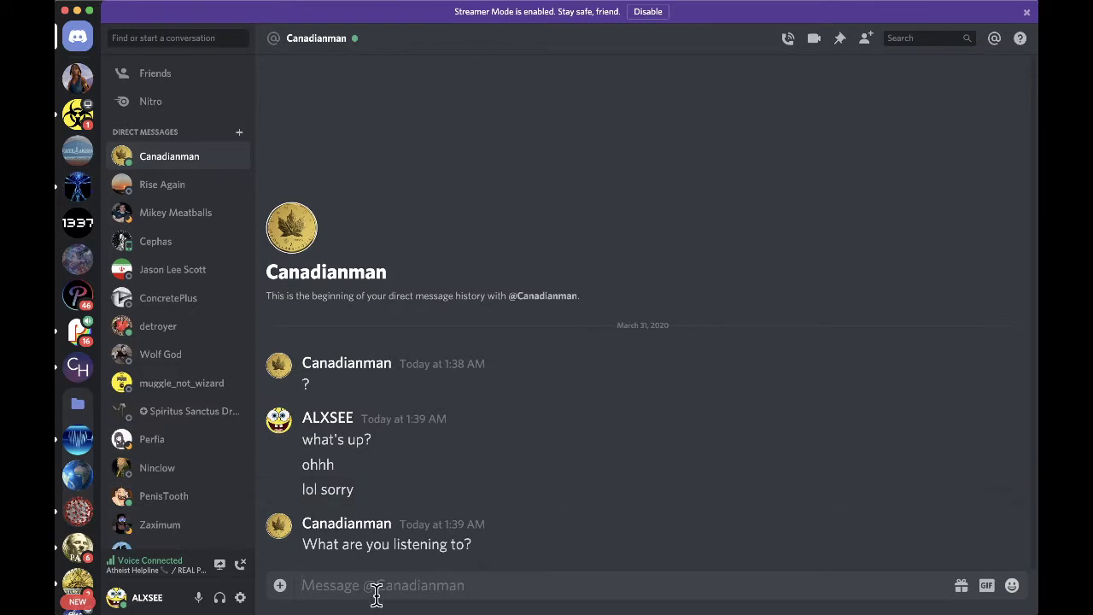
pyautogui.write('a')
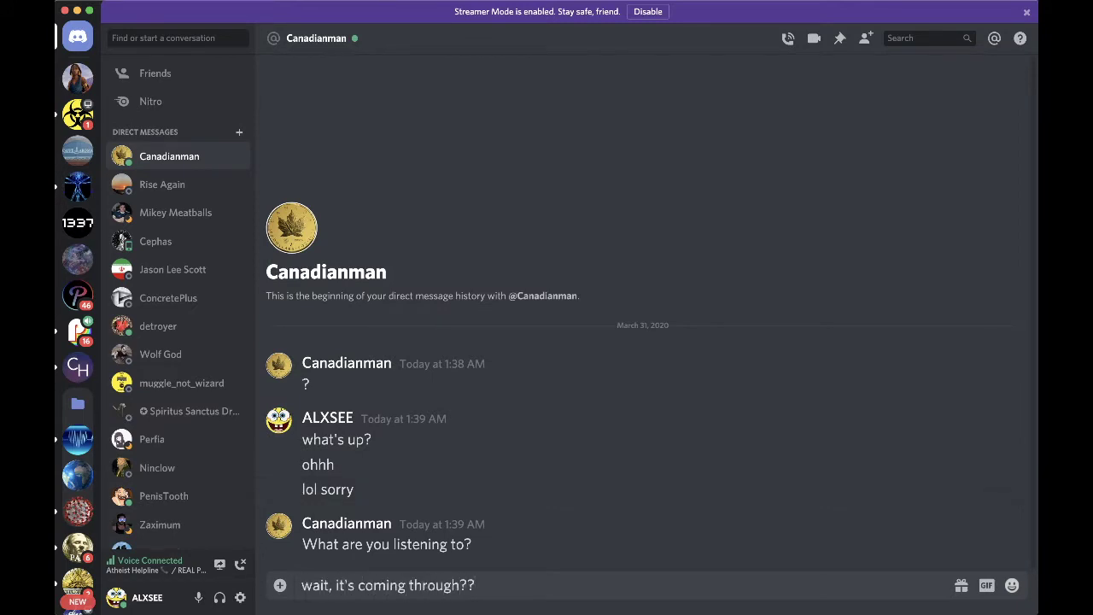
pyautogui.press('BackSpace')
pyautogui.press('Return')
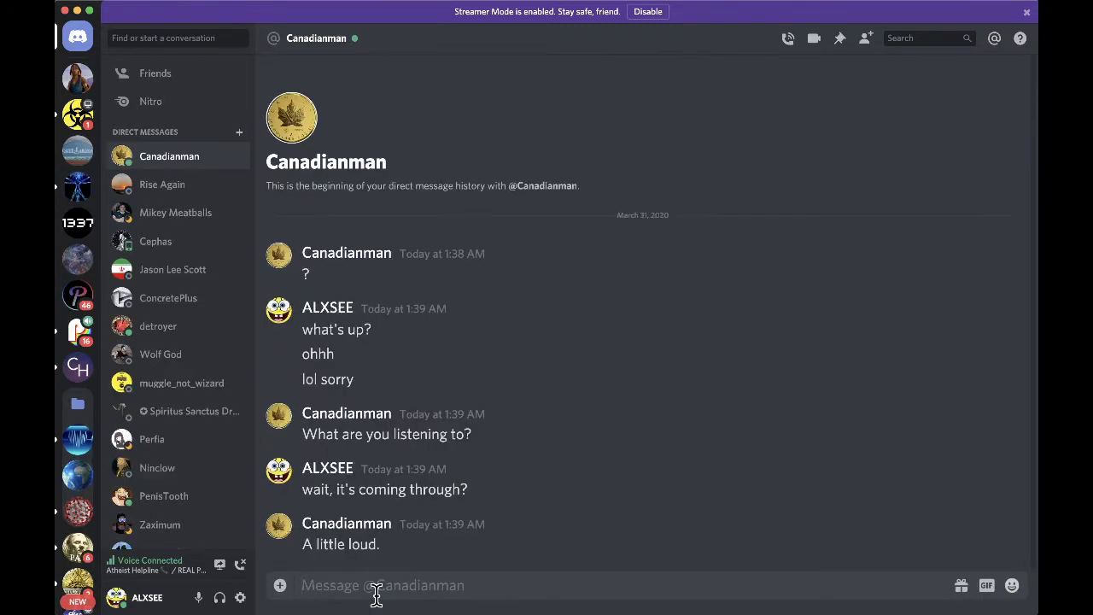
# - Send 'or was?' and then 'hmm. my bad. shit.' in the direct message
pyautogui.write('or was?')
pyautogui.press('Return')
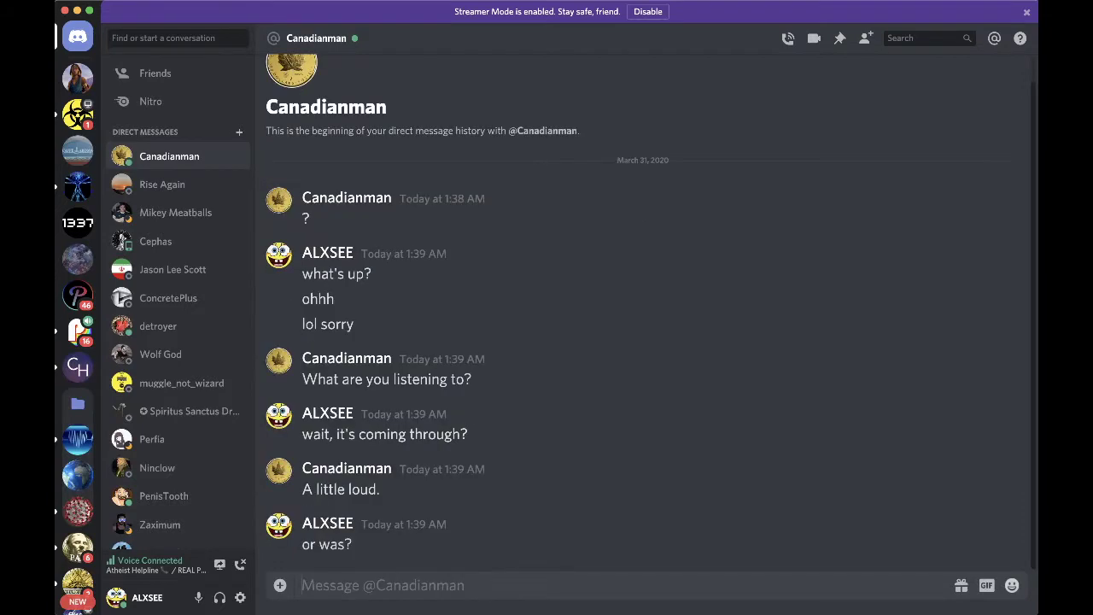
pyautogui.write('hmm')
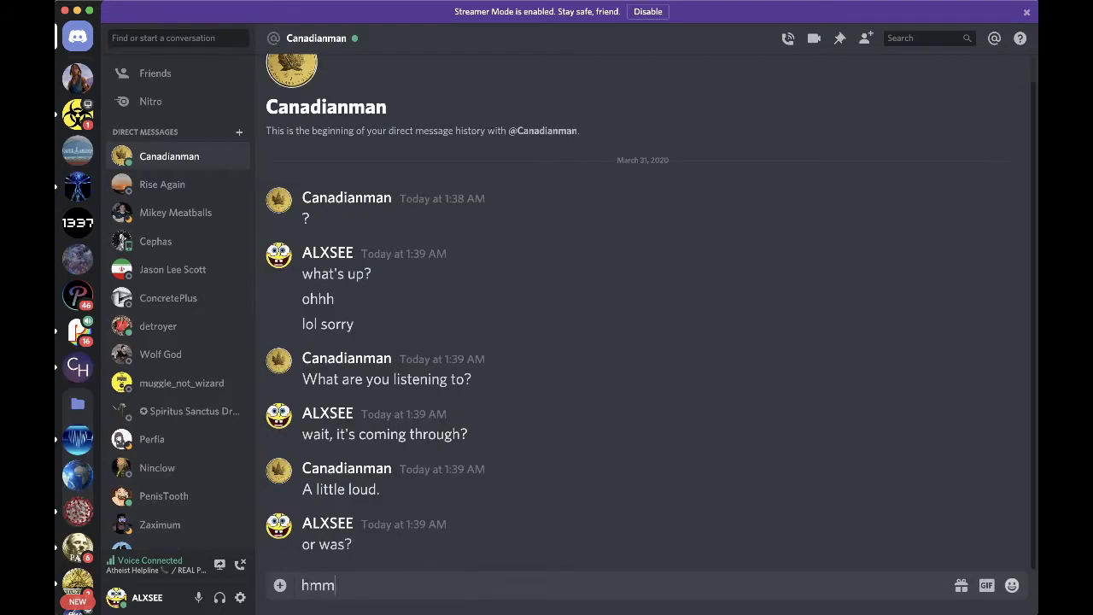
pyautogui.press('BackSpace')
pyautogui.press('BackSpace')
pyautogui.write('m')
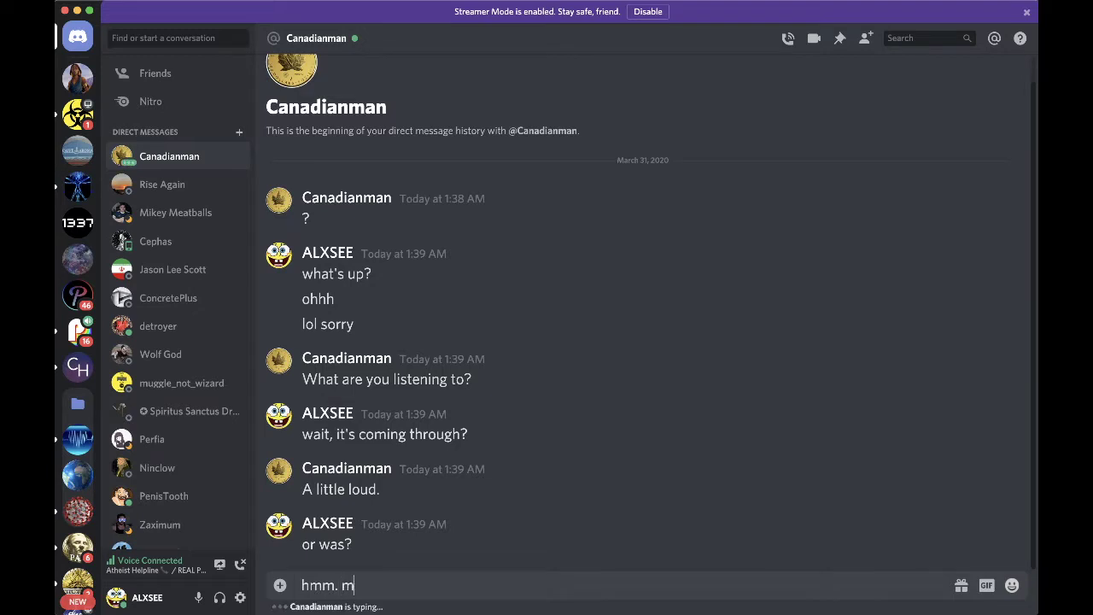
pyautogui.write('y bad. shit.')
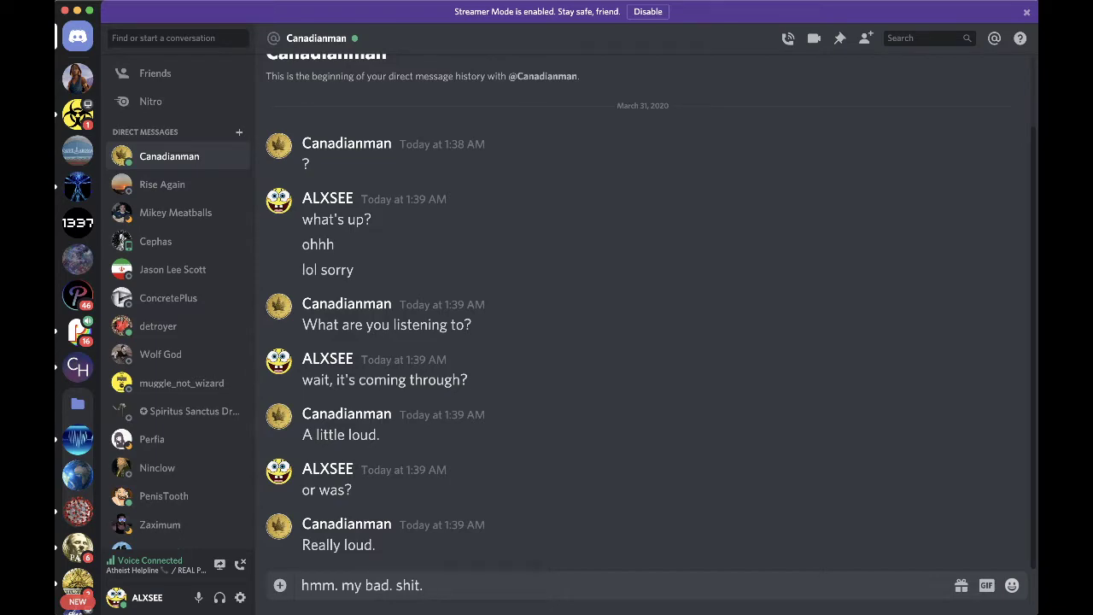
pyautogui.press('Return')
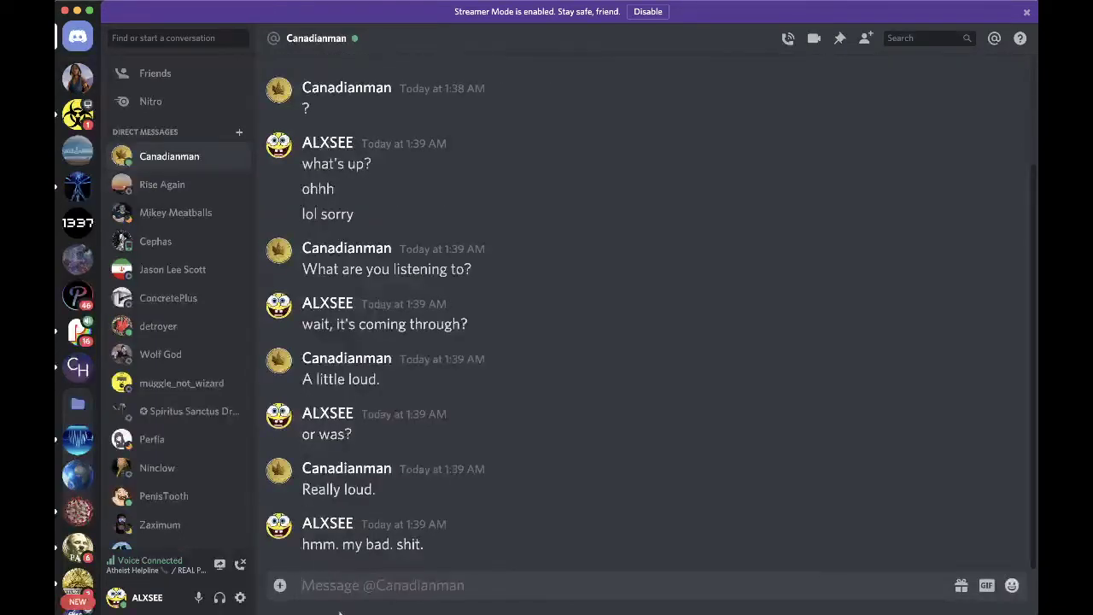
# - Review Discord's Voice & Video settings, then switch past Safari to Final Cut Pro
pyautogui.click(240, 597)
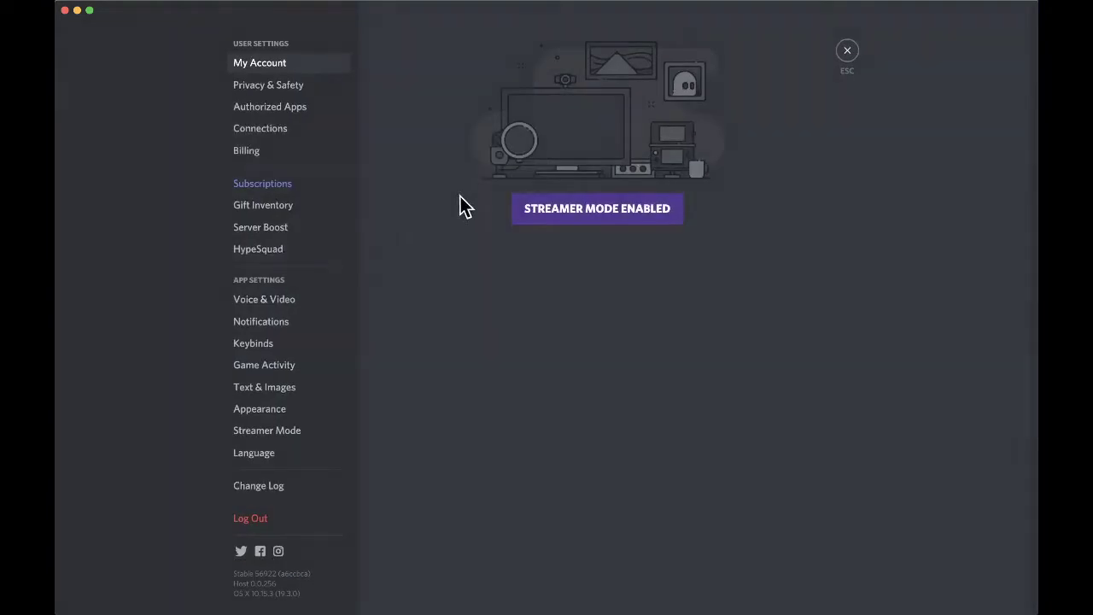
pyautogui.click(277, 296)
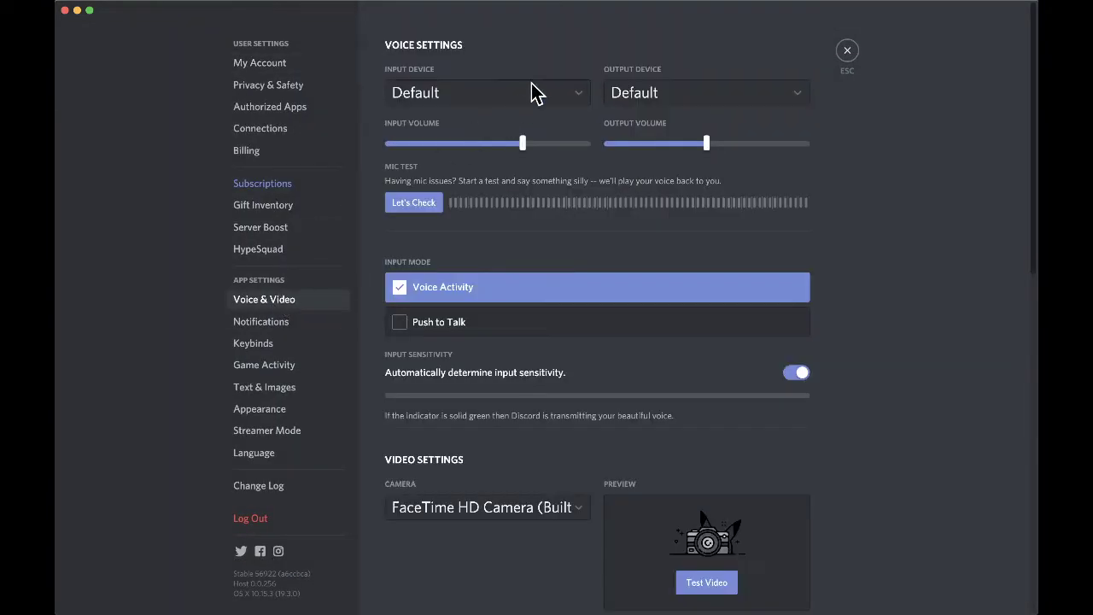
pyautogui.click(848, 53)
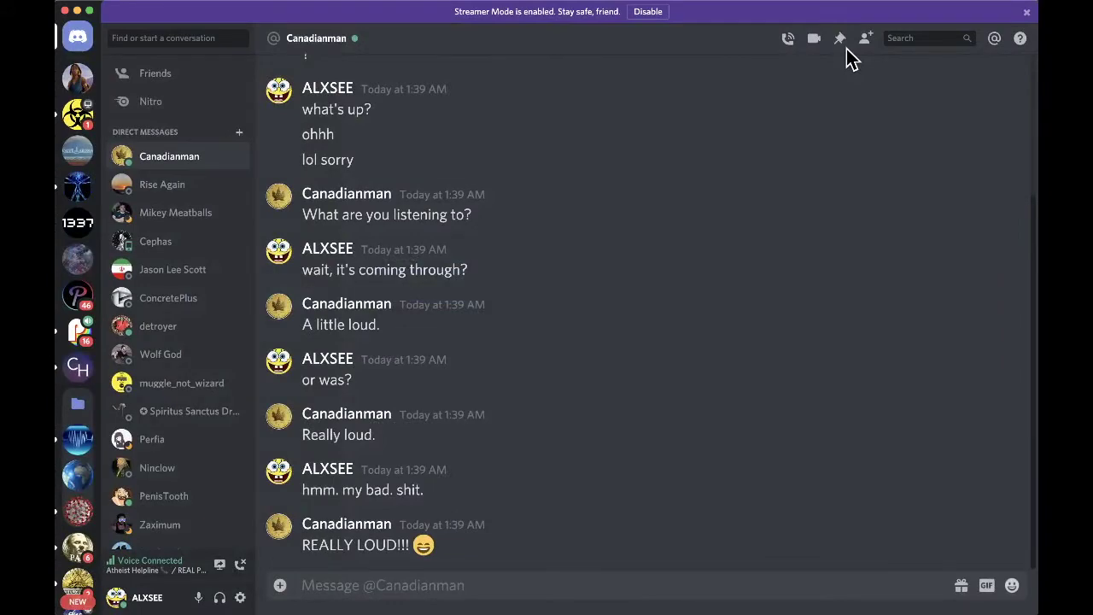
pyautogui.press('super+Tab')
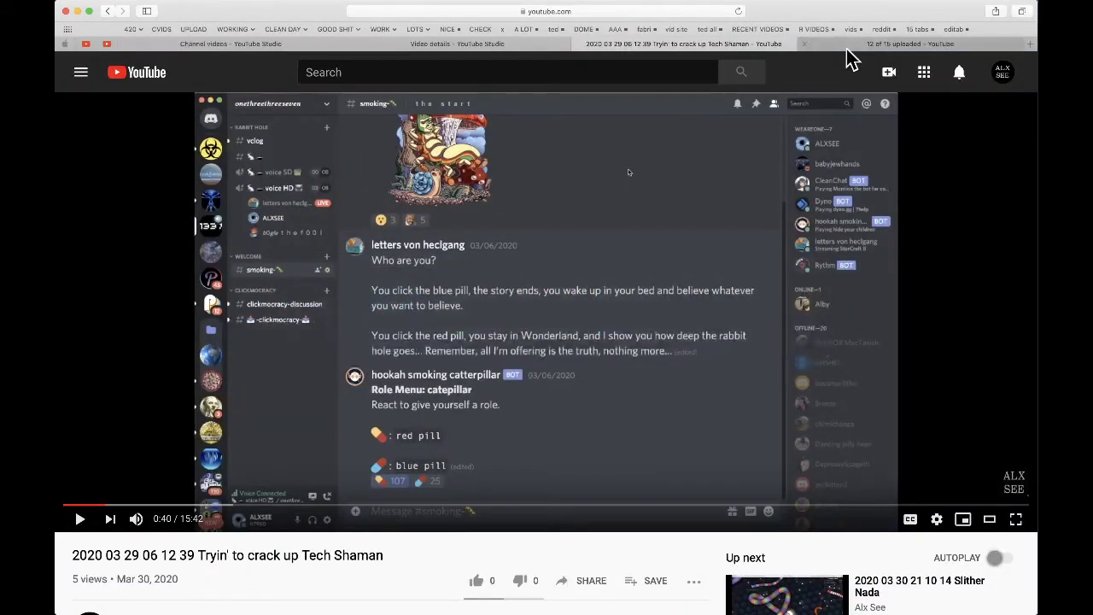
pyautogui.press('super+Tab')
pyautogui.press('super+Tab')
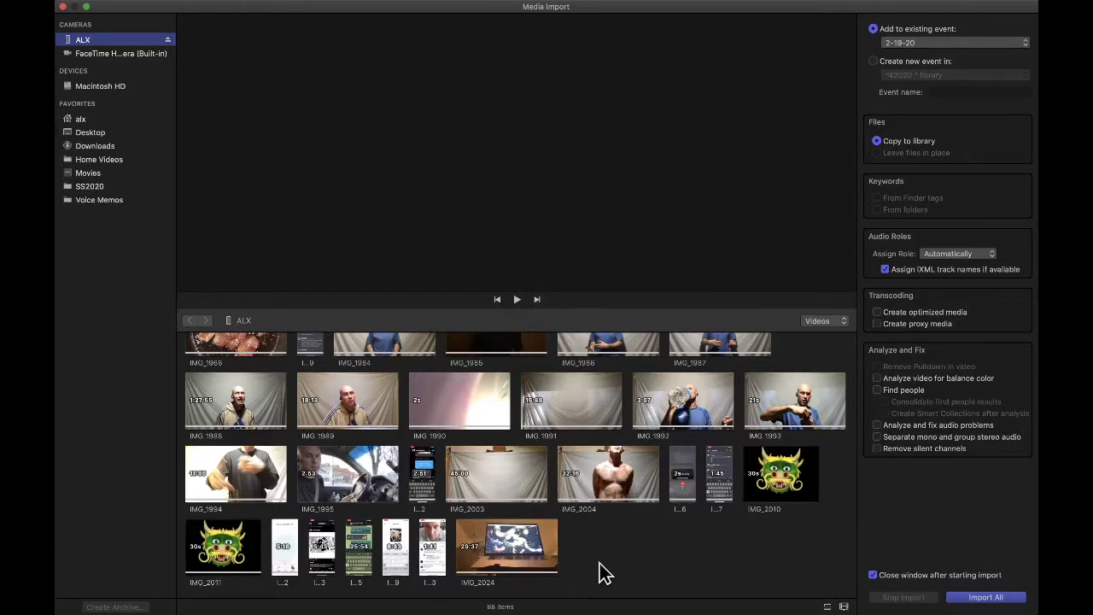
# - Select clip IMG_1995 in Media Import to preview it, then switch back to Discord
pyautogui.click(357, 475)
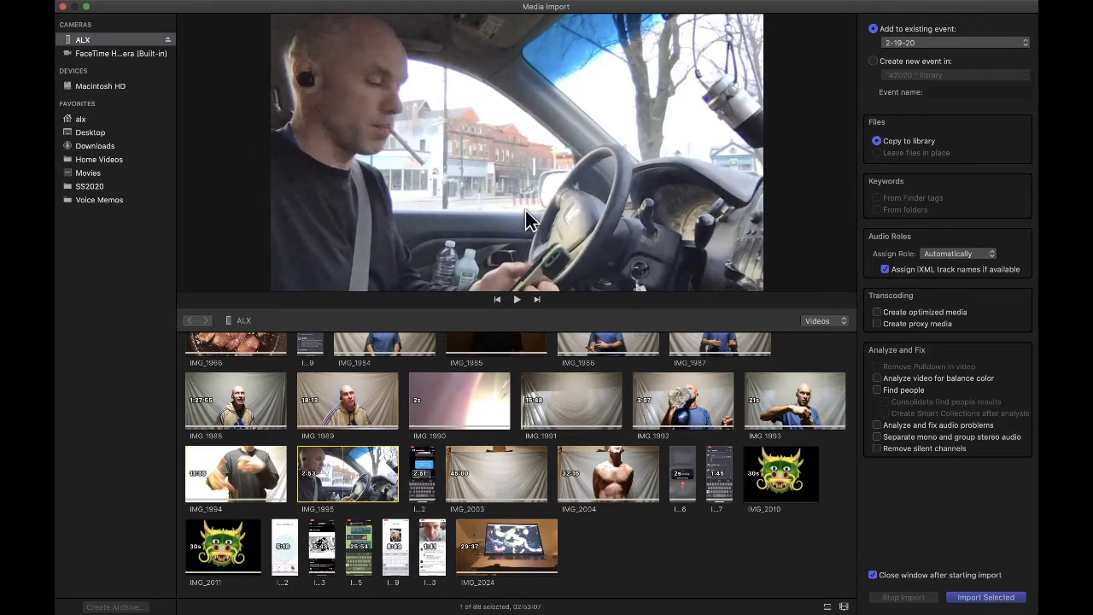
pyautogui.press('super+Tab')
pyautogui.press('super+Tab')
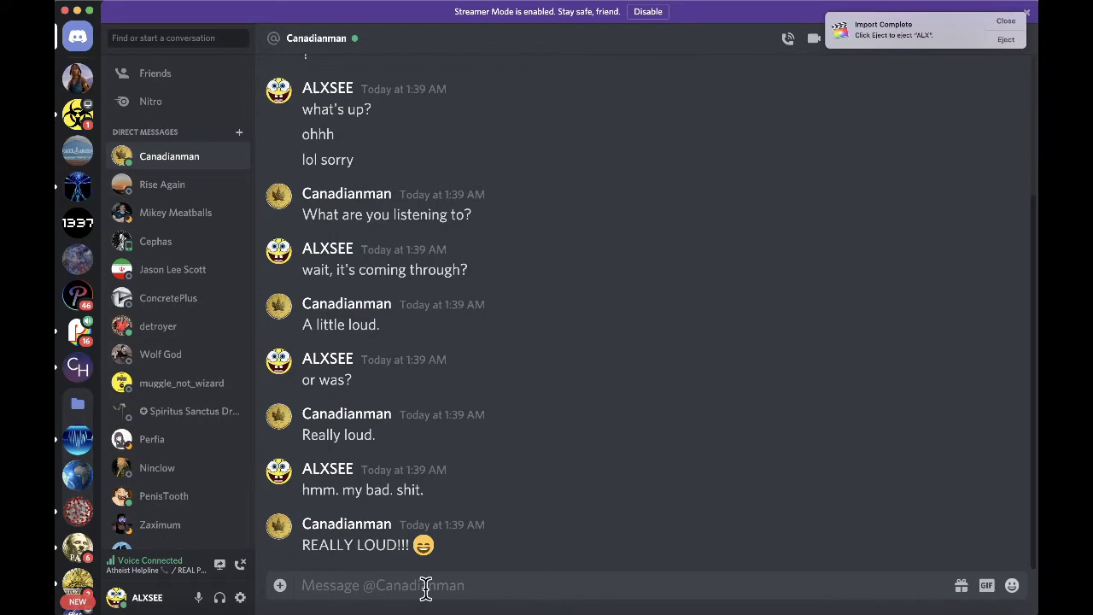
# - Send 'i don't even understand. i'm on default audio. and nothing is playing.' and close the Import Complete notice
pyautogui.click(425, 589)
pyautogui.write("i don't even understand. i")
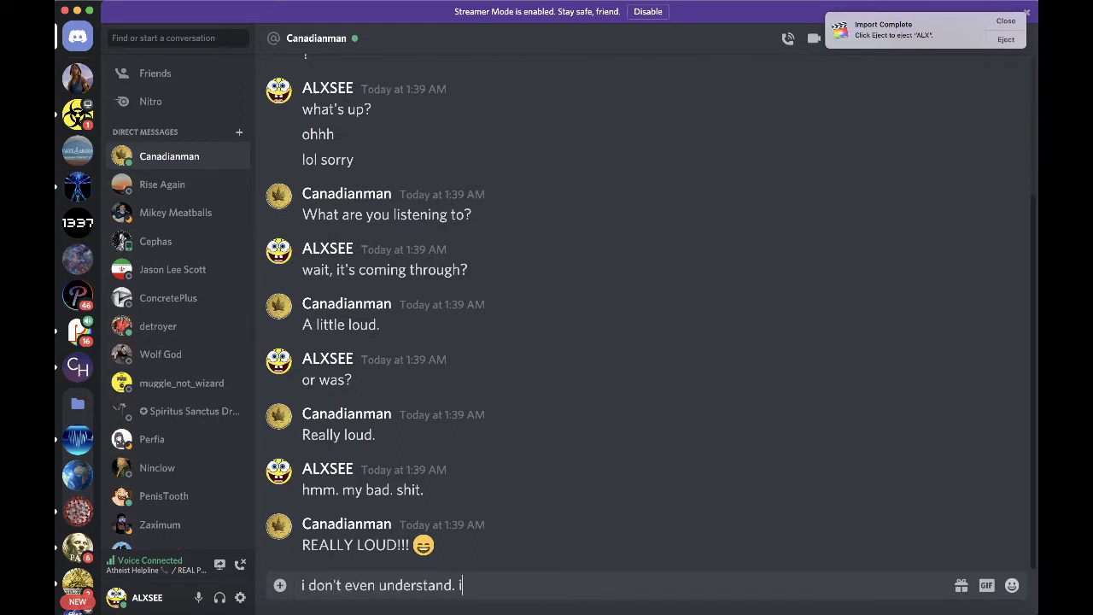
pyautogui.write("'m a")
pyautogui.press('BackSpace')
pyautogui.write('on default audio.')
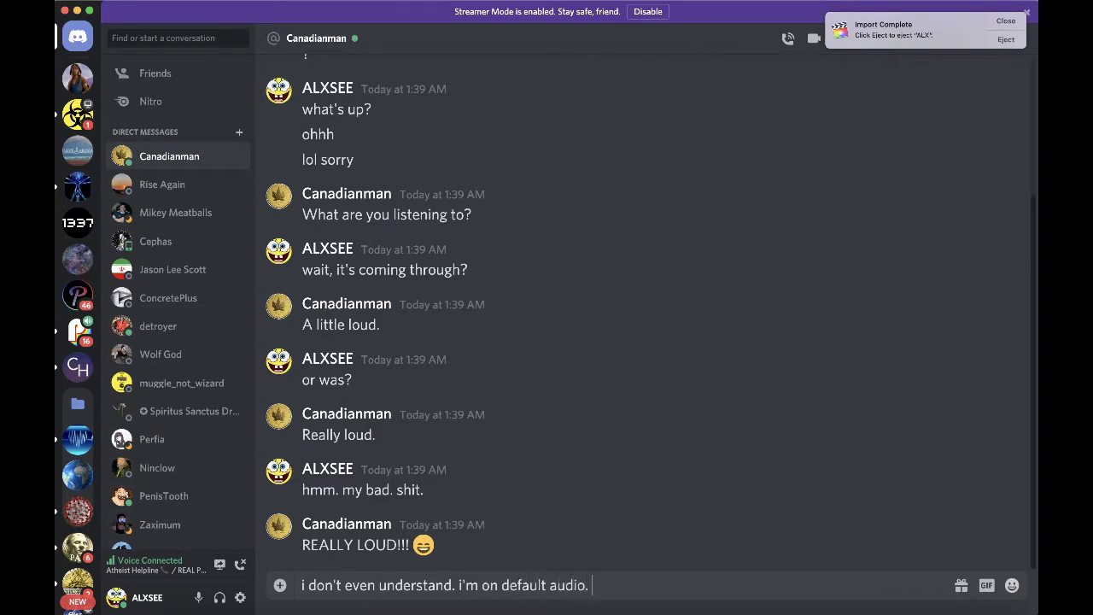
pyautogui.write(' and nothing is playing.')
pyautogui.press('Return')
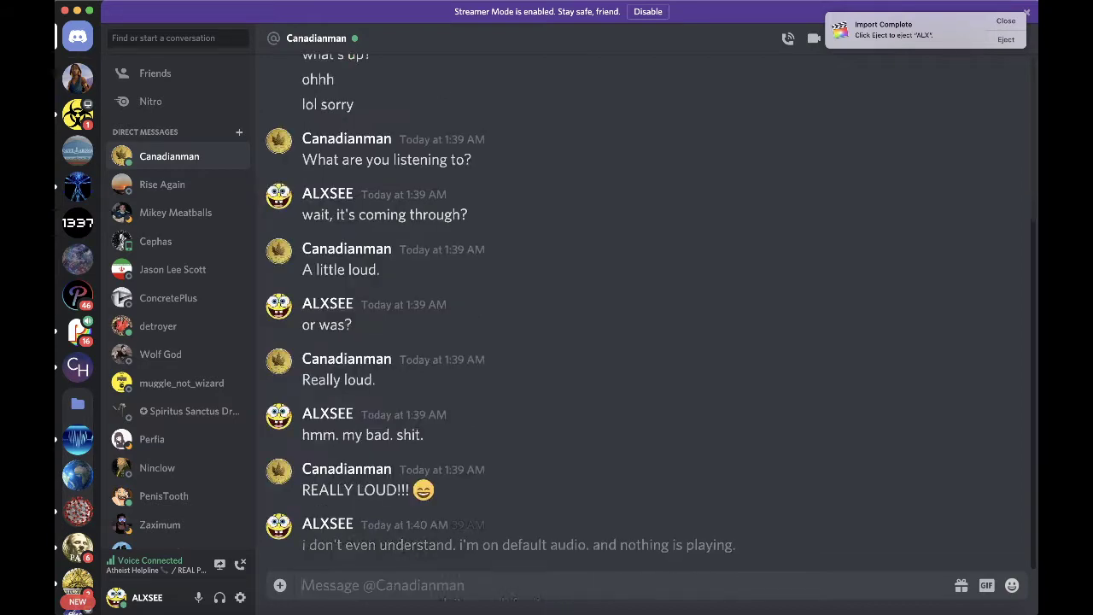
pyautogui.click(1011, 22)
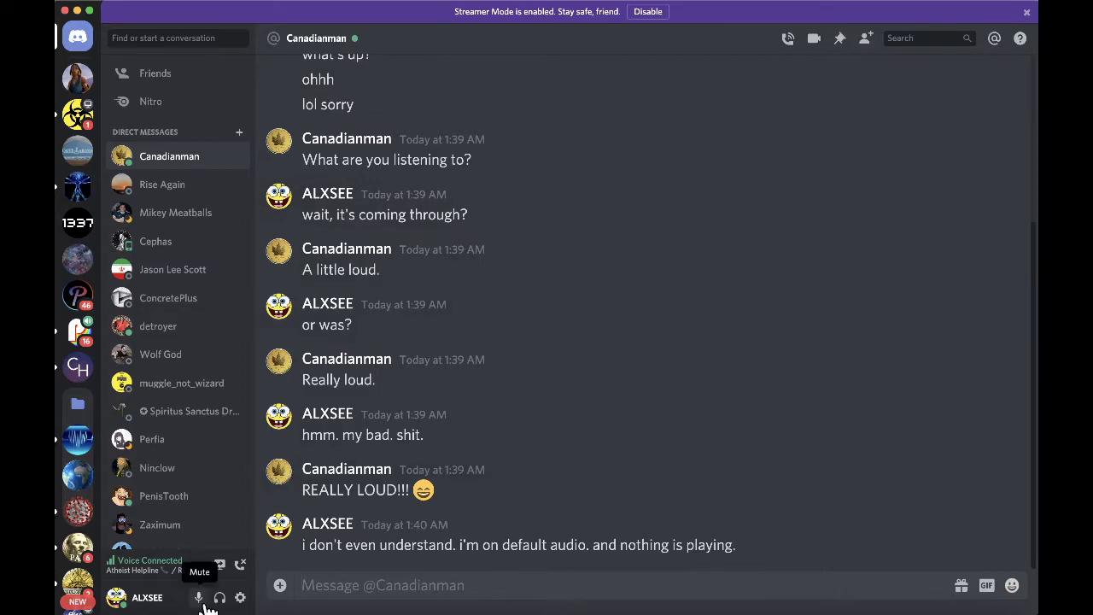
# - Glance at Voice & Video settings, then open the REAL POLITICS debate chat and view your voice profile
pyautogui.click(240, 597)
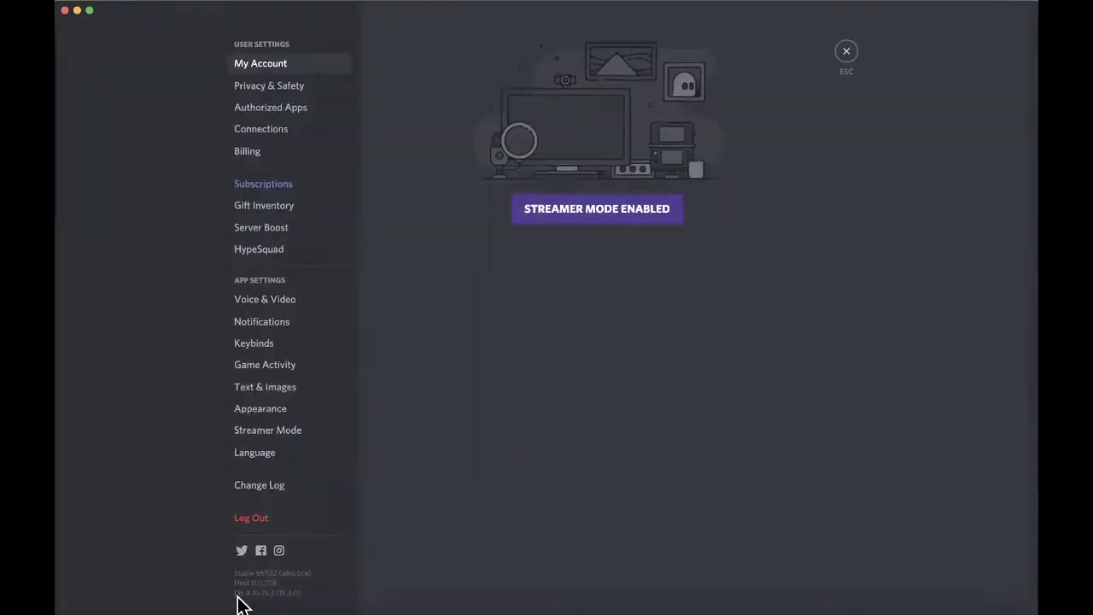
pyautogui.click(275, 308)
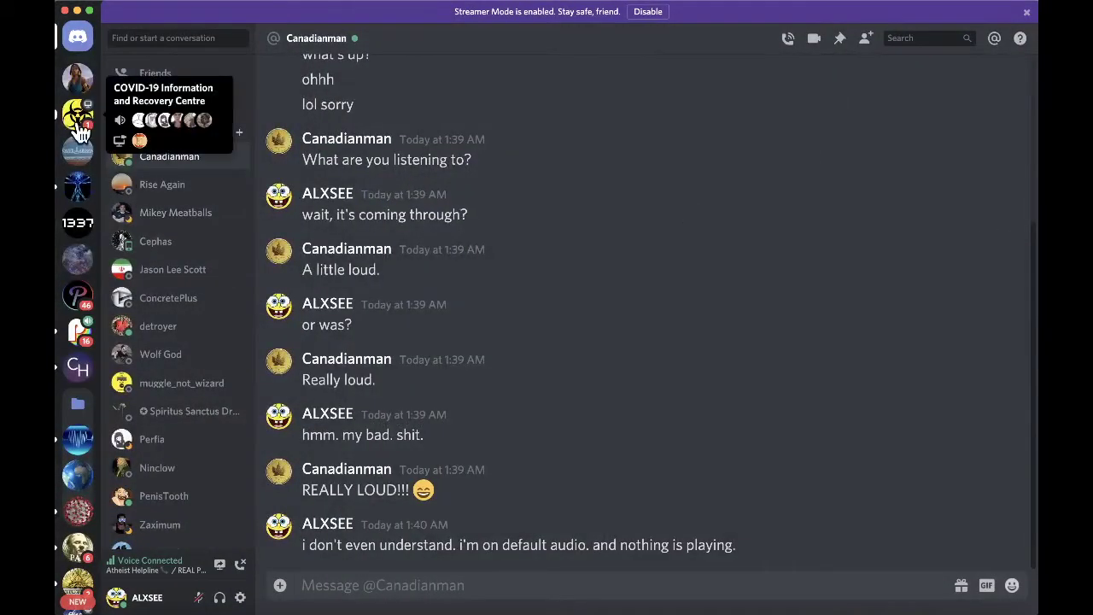
pyautogui.click(78, 123)
pyautogui.click(78, 331)
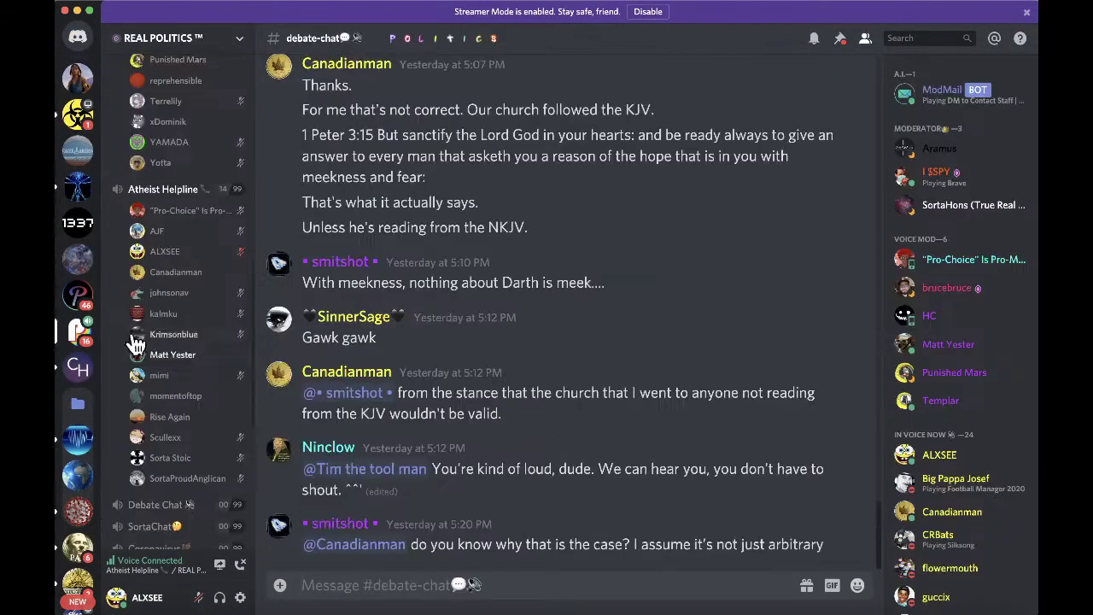
pyautogui.scroll(-1, 162, 256)
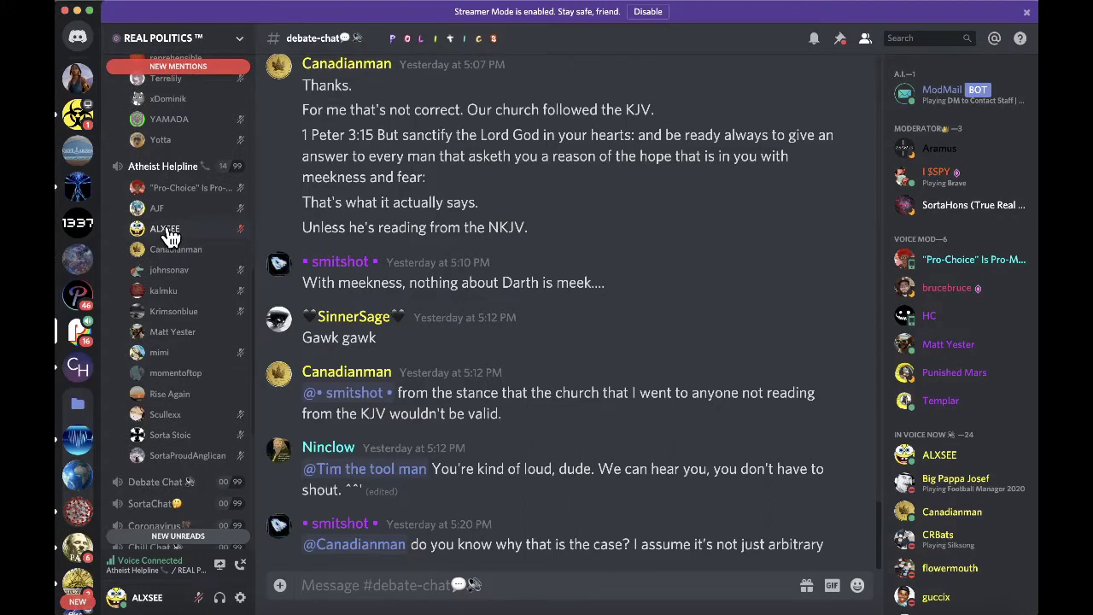
pyautogui.click(170, 231)
pyautogui.click(170, 231)
# - Set input to USB Advanced Audio Device and output to Default after trying External Headphones
pyautogui.click(241, 600)
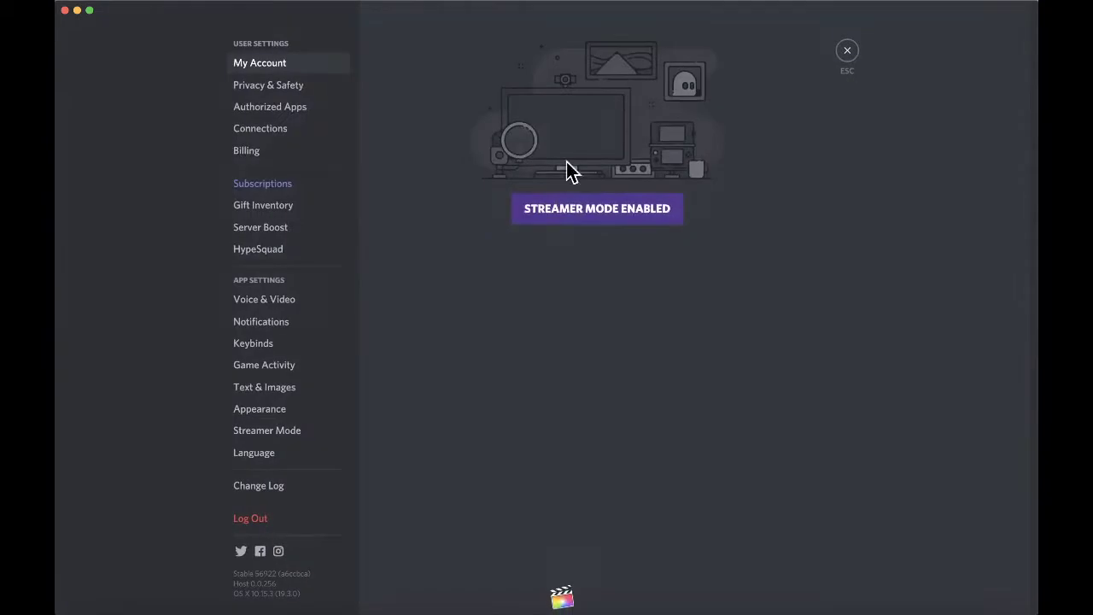
pyautogui.click(253, 304)
pyautogui.click(493, 101)
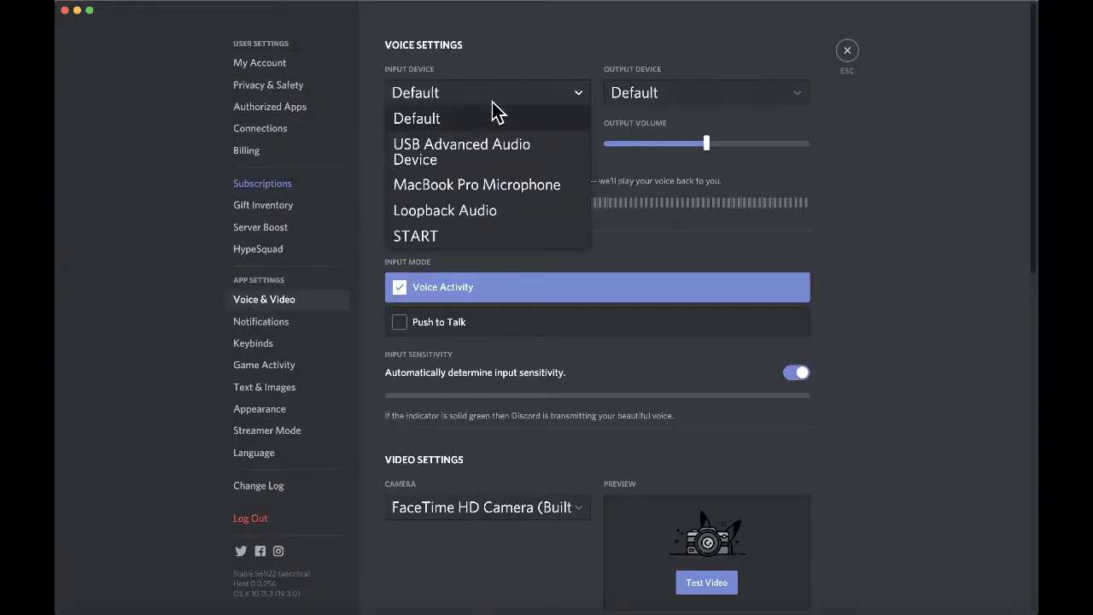
pyautogui.click(493, 150)
pyautogui.click(705, 96)
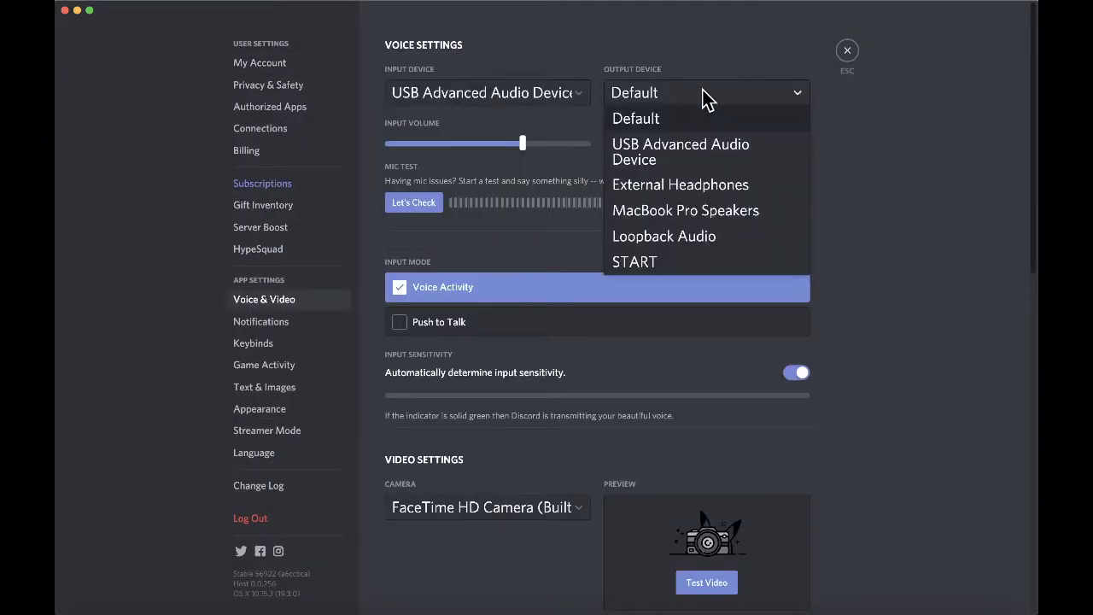
pyautogui.click(678, 184)
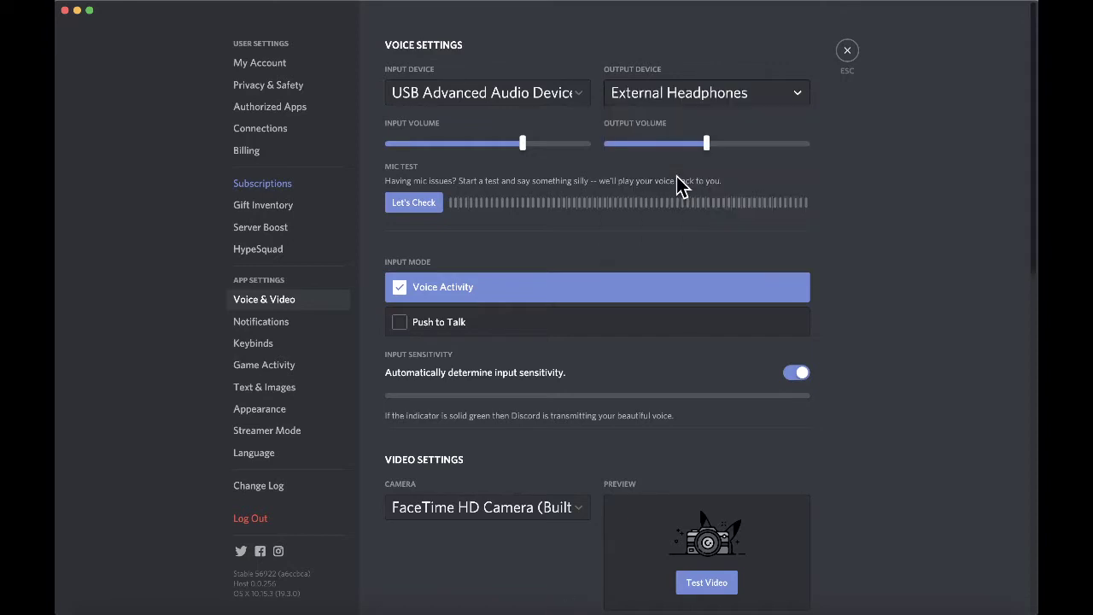
pyautogui.click(708, 100)
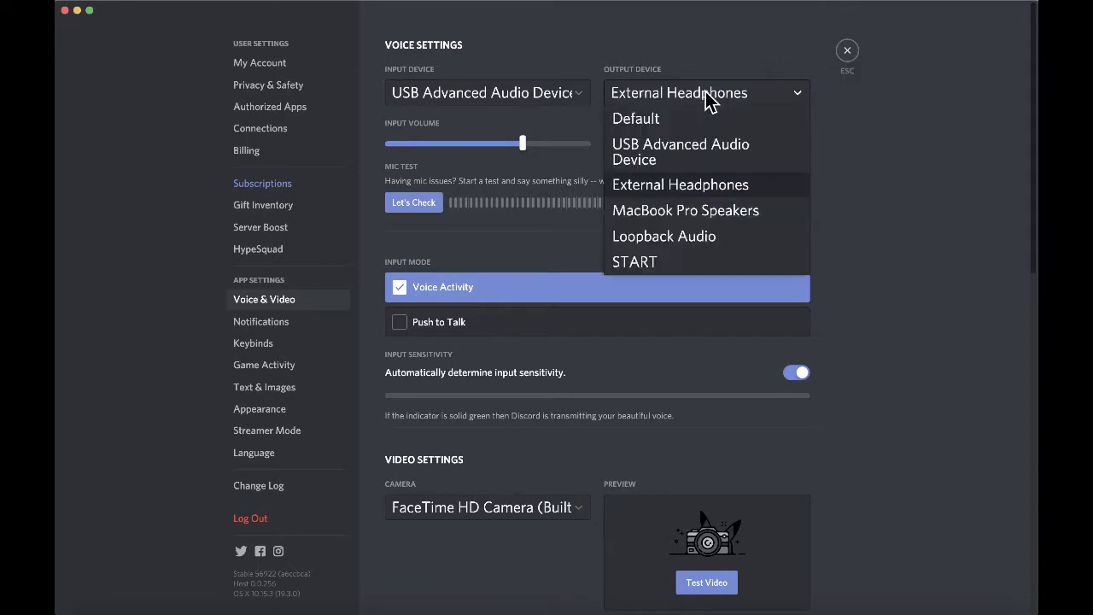
pyautogui.click(668, 120)
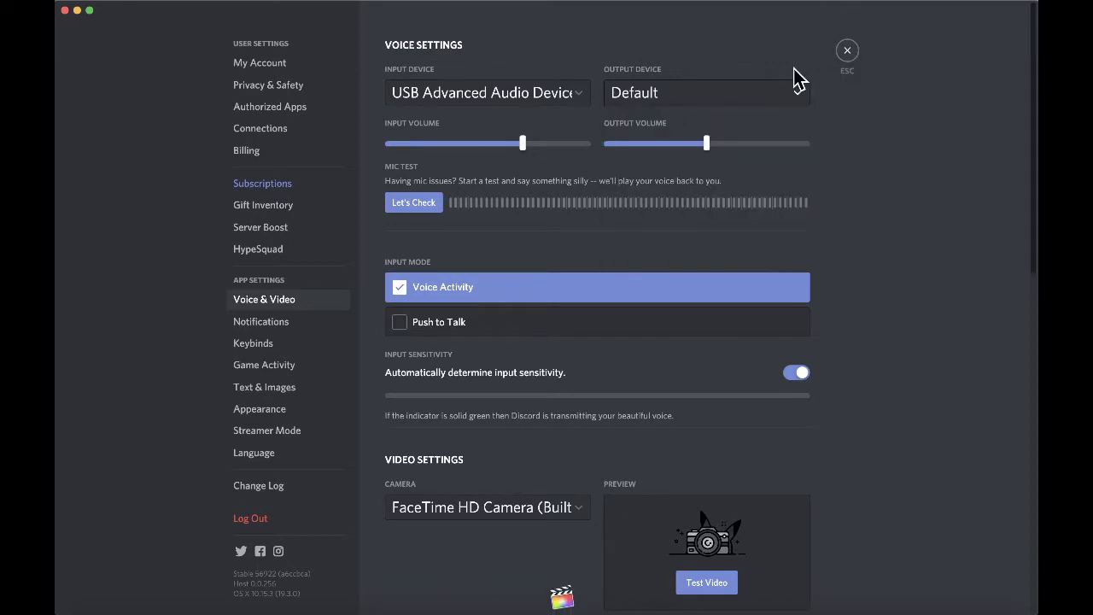
pyautogui.click(848, 53)
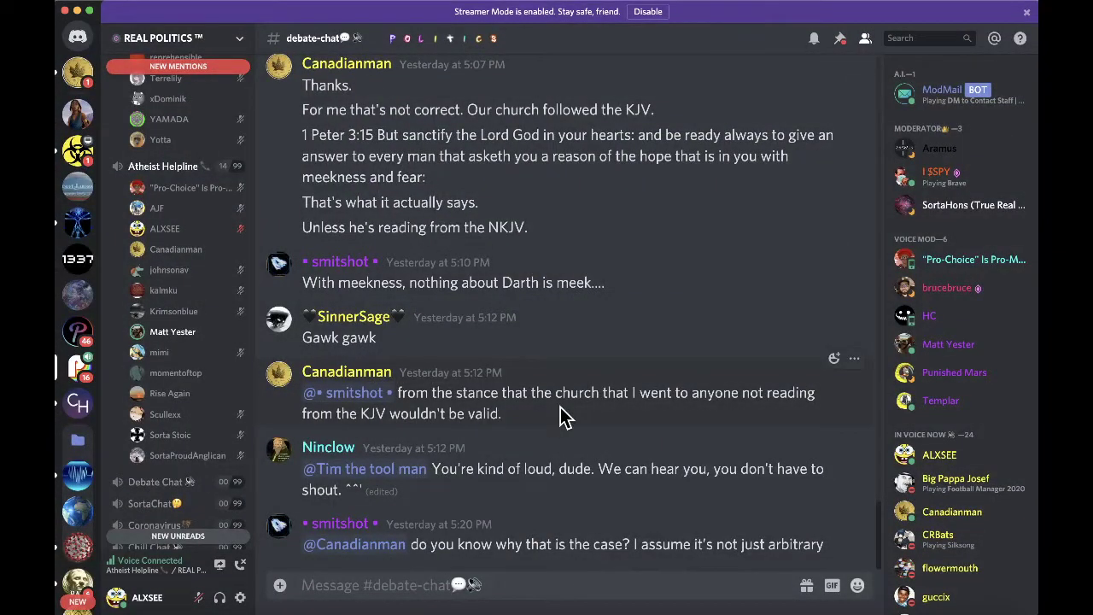
# - Reply 'lol what the' in the direct message, then bring Safari's YouTube page forward
pyautogui.scroll(5, 564, 414)
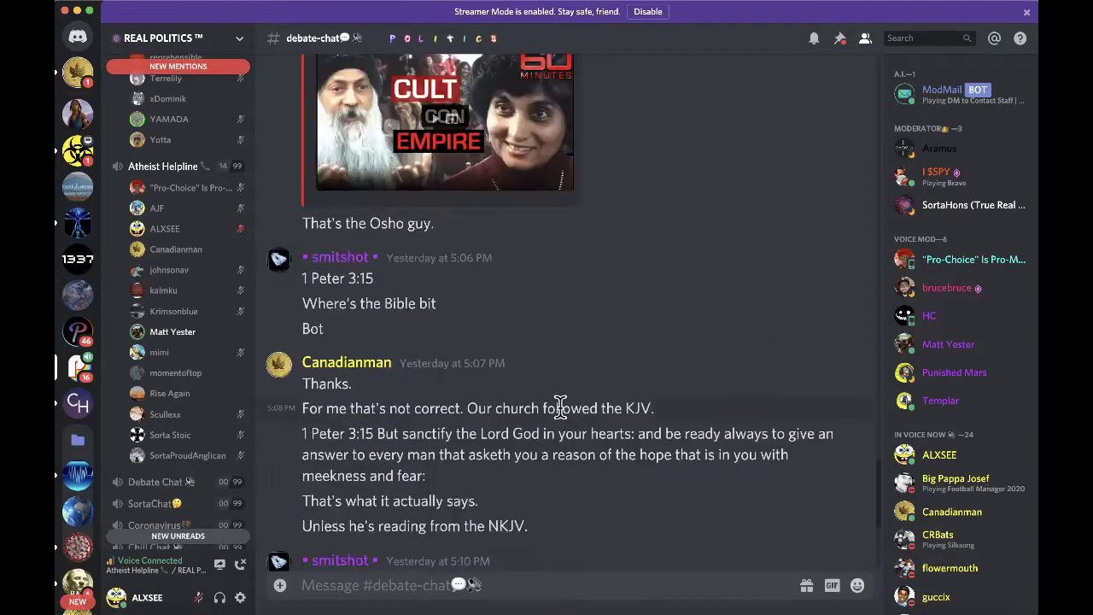
pyautogui.scroll(-5, 560, 405)
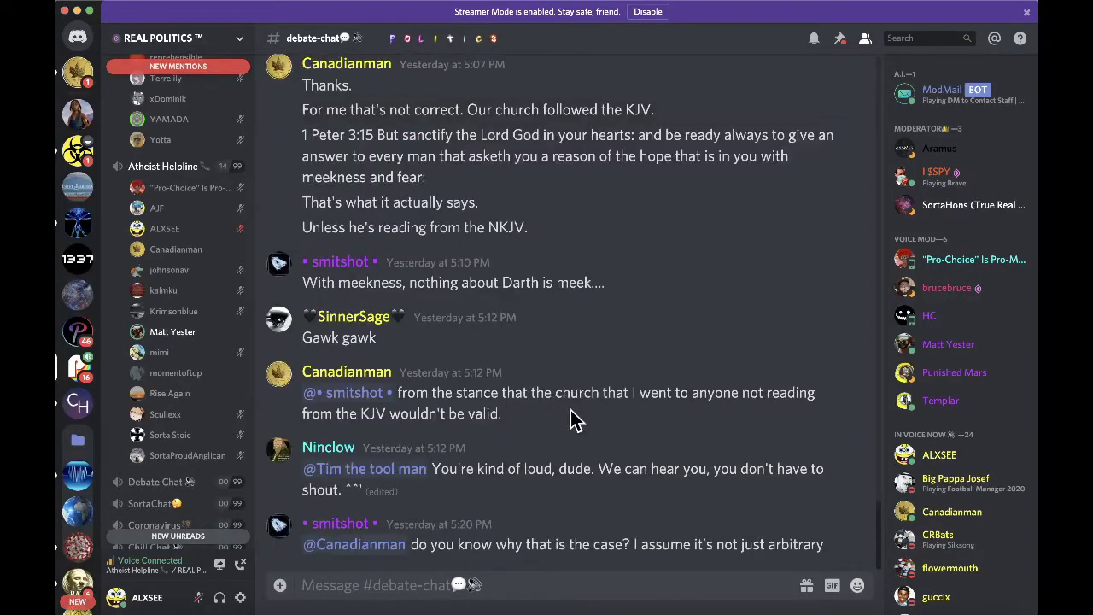
pyautogui.click(83, 77)
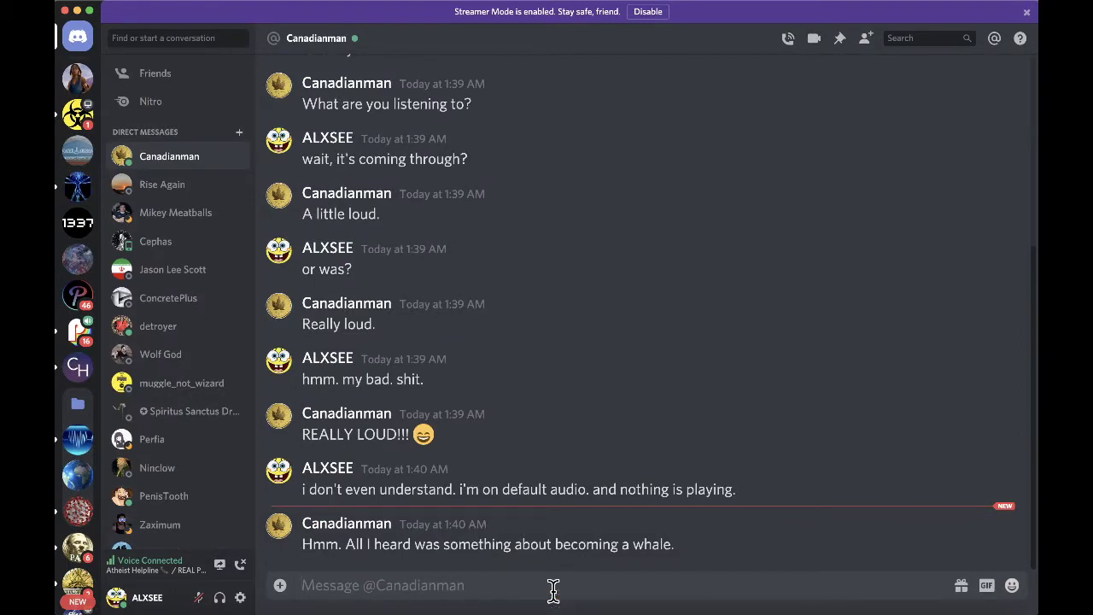
pyautogui.write('lol what the')
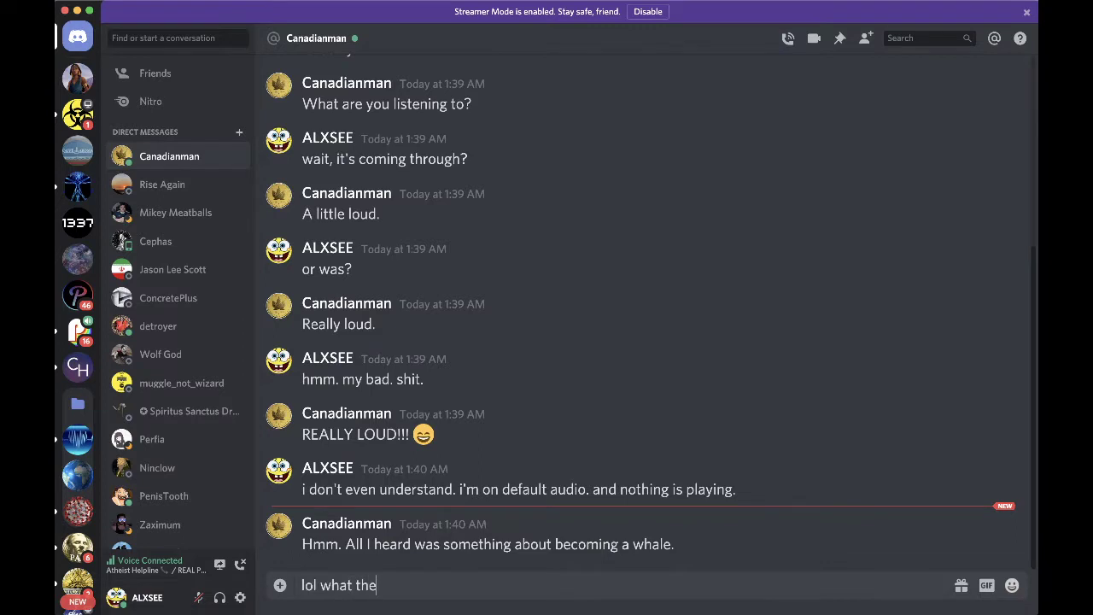
pyautogui.press('Return')
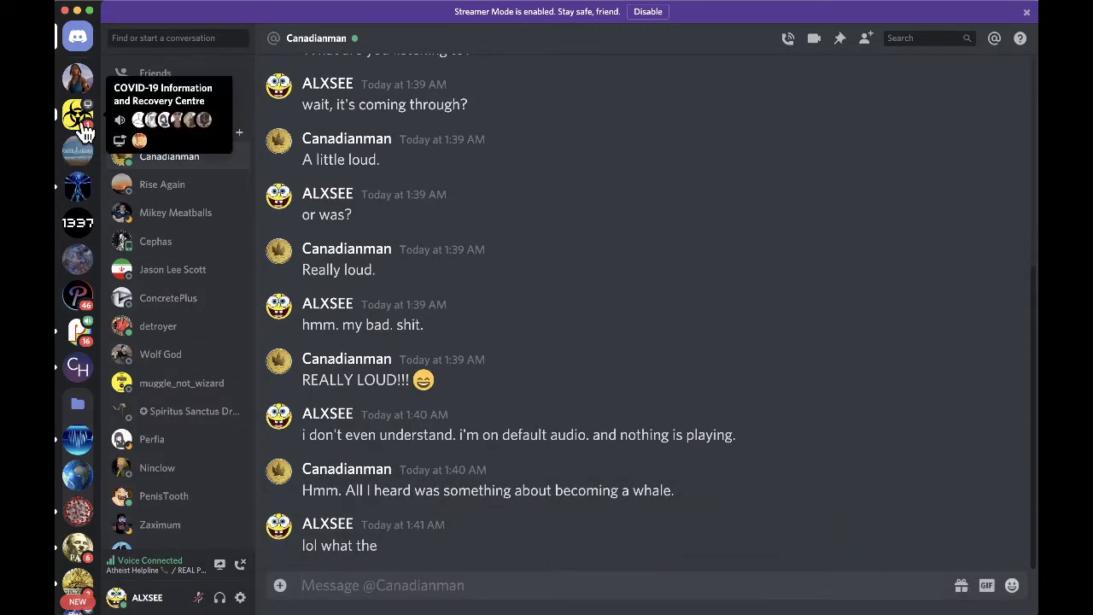
pyautogui.press('super+Tab')
pyautogui.press('Tab')
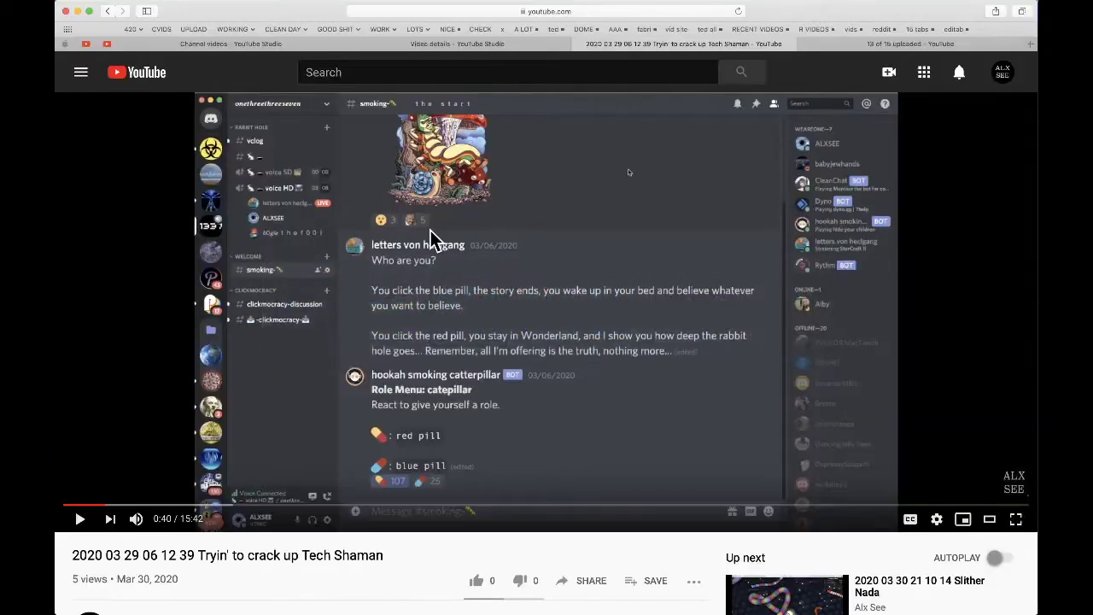
# - Show the 13-of-15 uploaded page, then send a follow-up 'ohhhhhh...' message in Discord
pyautogui.click(876, 44)
pyautogui.press('super+Tab')
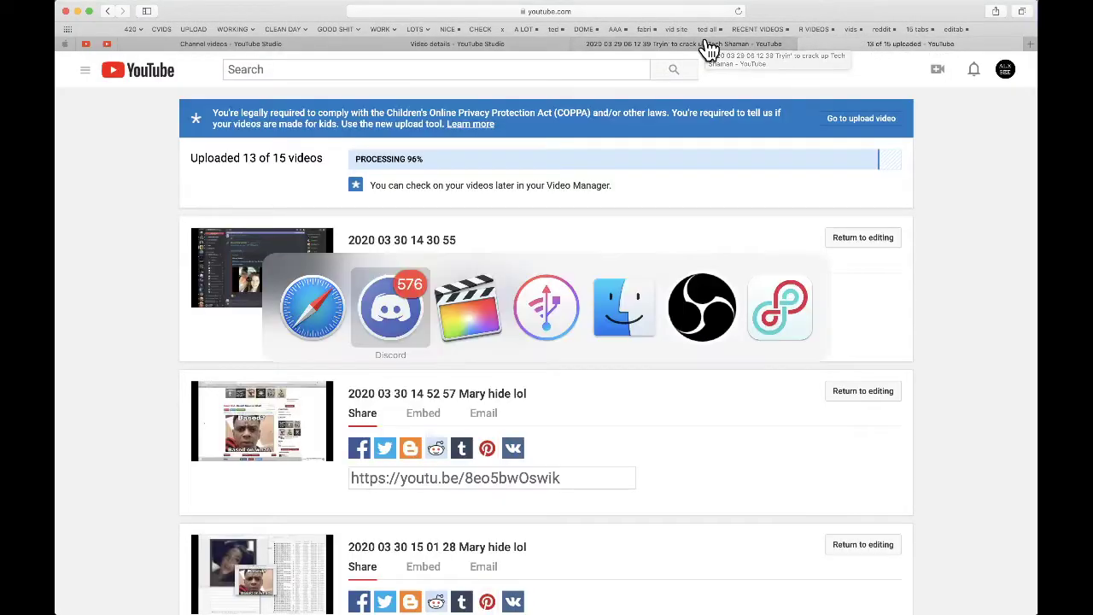
pyautogui.write('oh')
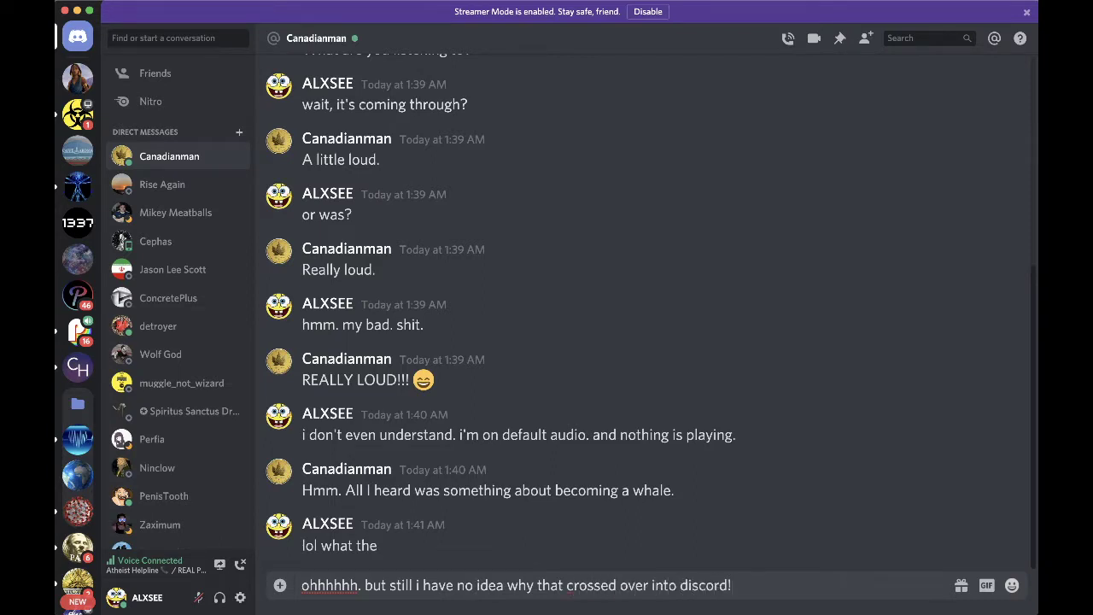
pyautogui.press('Return')
# - In Safari, flip through Channel videos, Video details and the watch page, then switch to Finder
pyautogui.press('super+Tab')
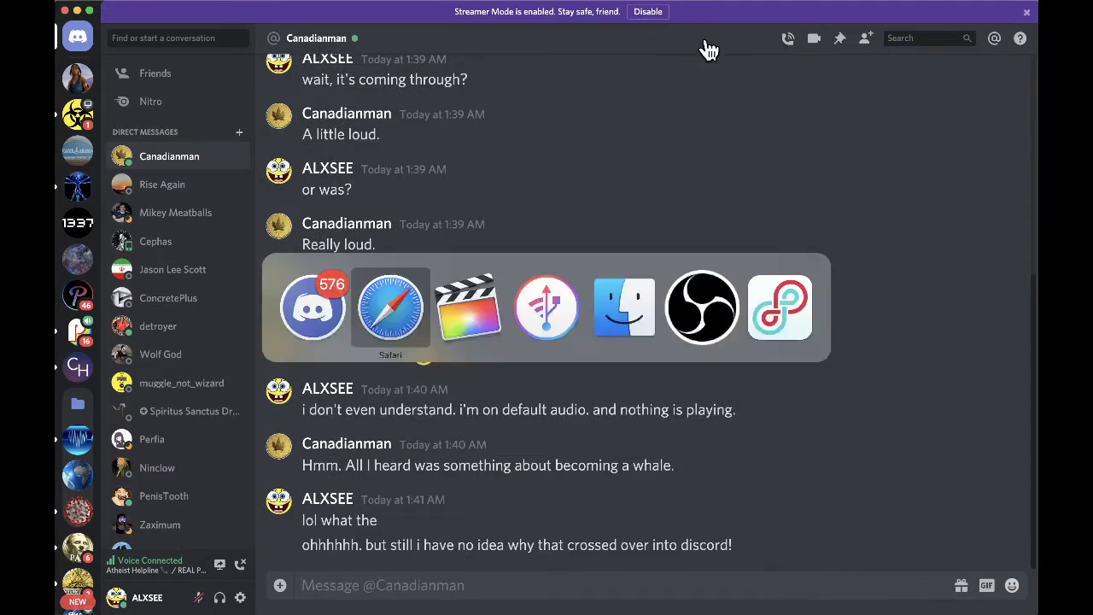
pyautogui.press('super+Tab')
pyautogui.press('super+shift+Tab')
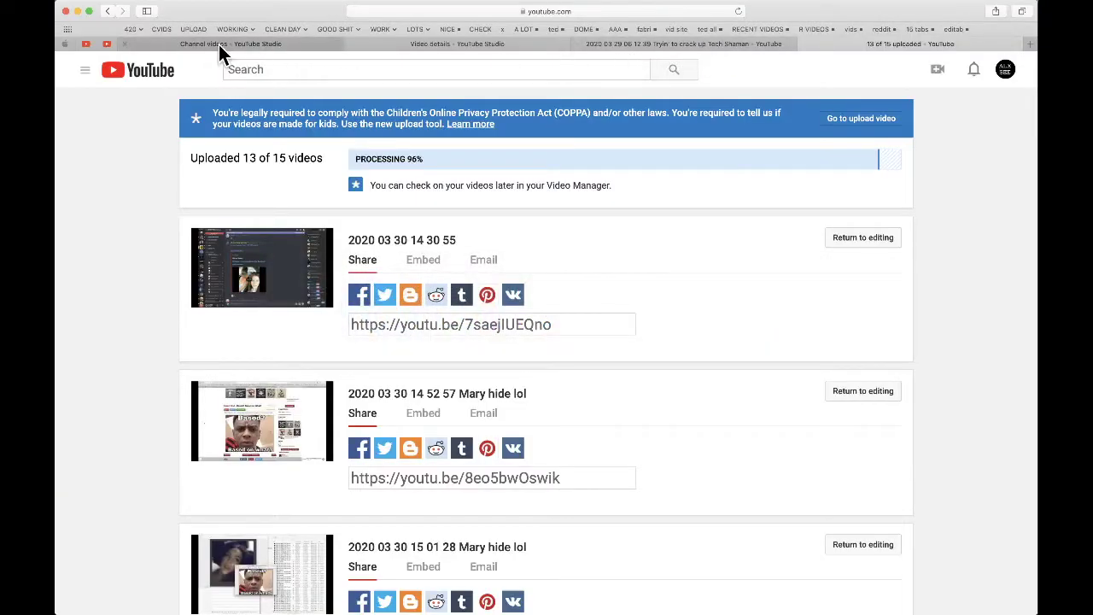
pyautogui.click(220, 44)
pyautogui.click(435, 44)
pyautogui.click(609, 47)
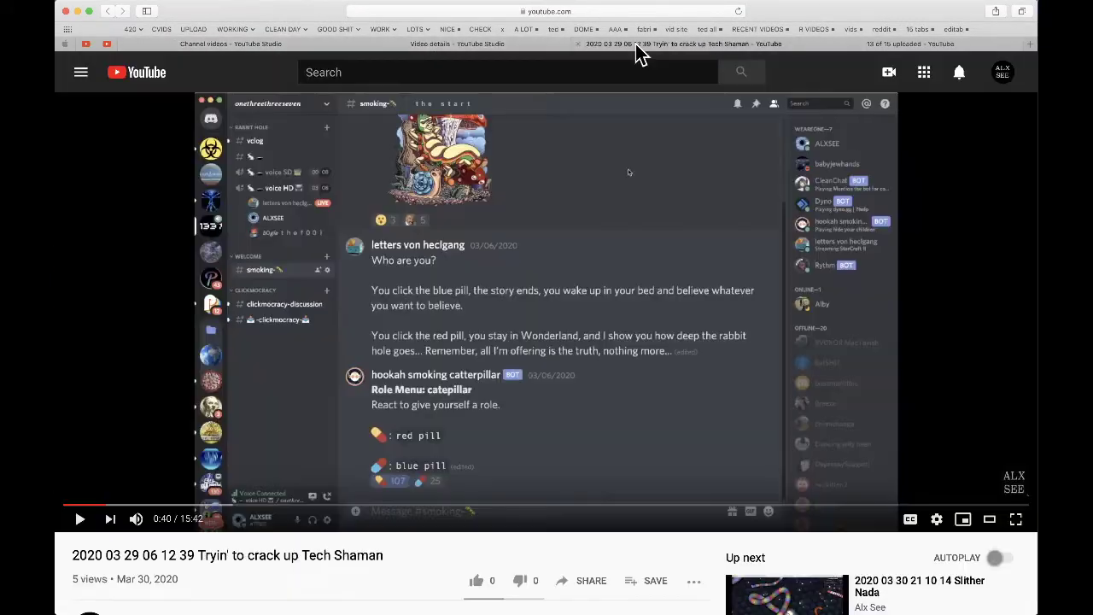
pyautogui.click(905, 44)
pyautogui.press('super+Tab')
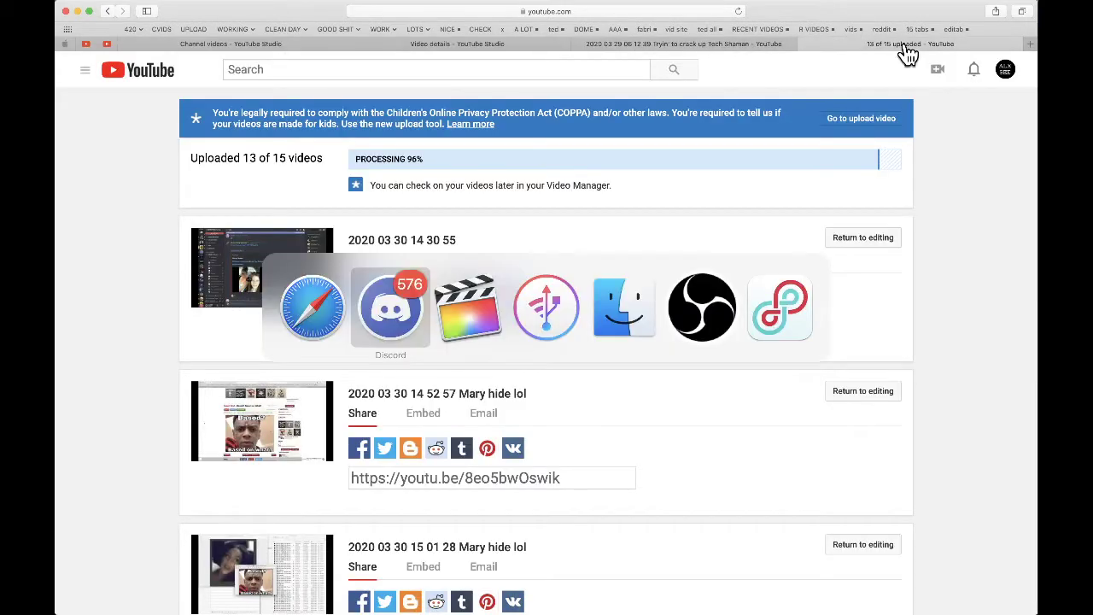
pyautogui.press('super+Tab')
pyautogui.press('super+Tab')
pyautogui.press('super+Tab')
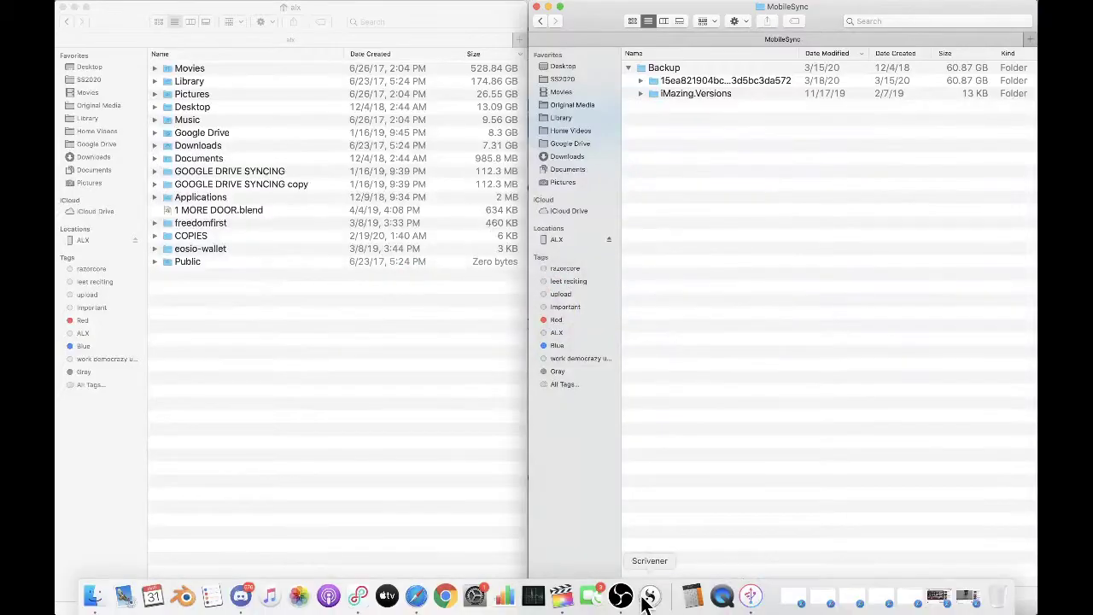
# - Check Sound output and set input to MacBook Pro Microphone, then bring up Loopback
pyautogui.click(475, 595)
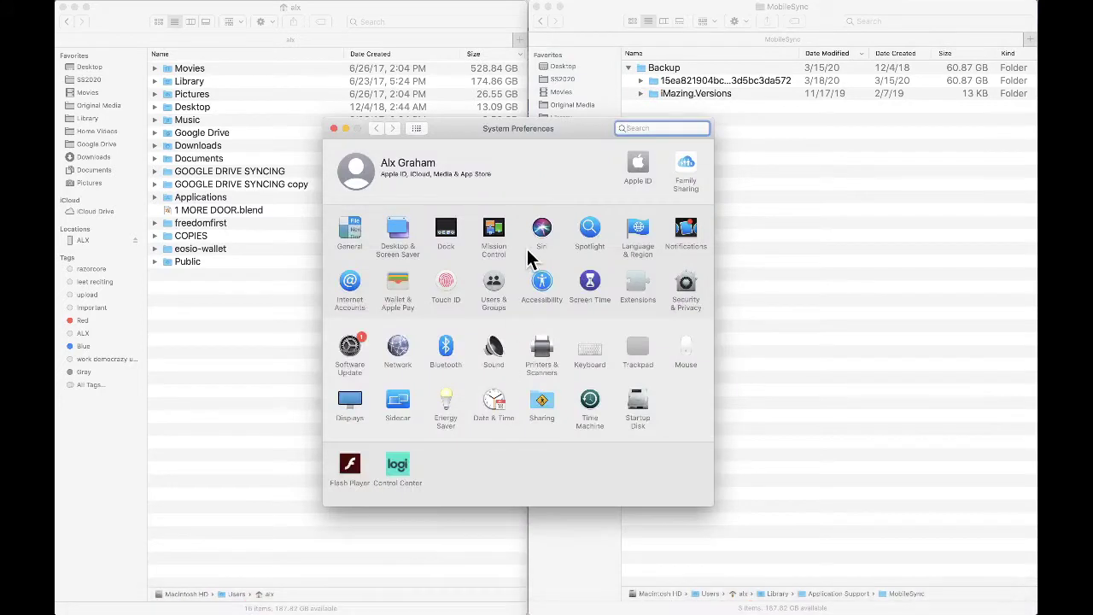
pyautogui.click(493, 350)
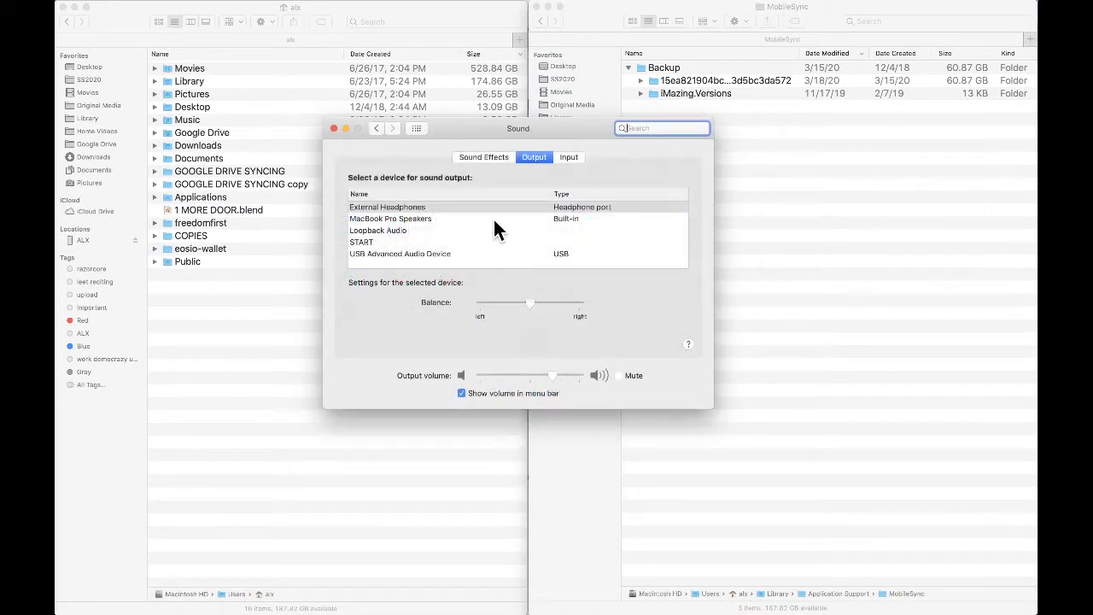
pyautogui.click(571, 158)
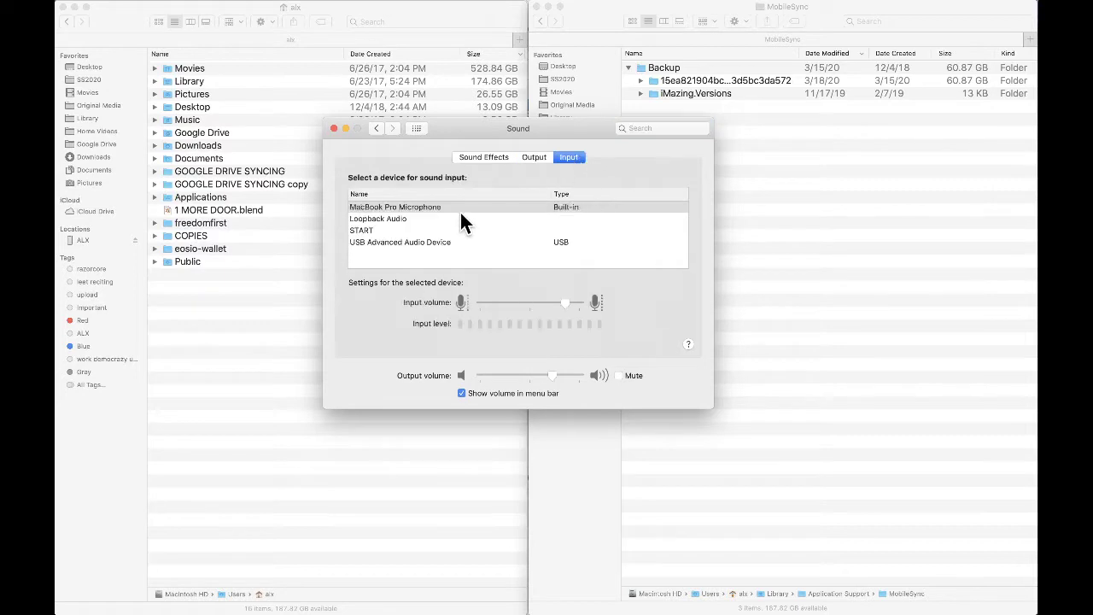
pyautogui.click(412, 206)
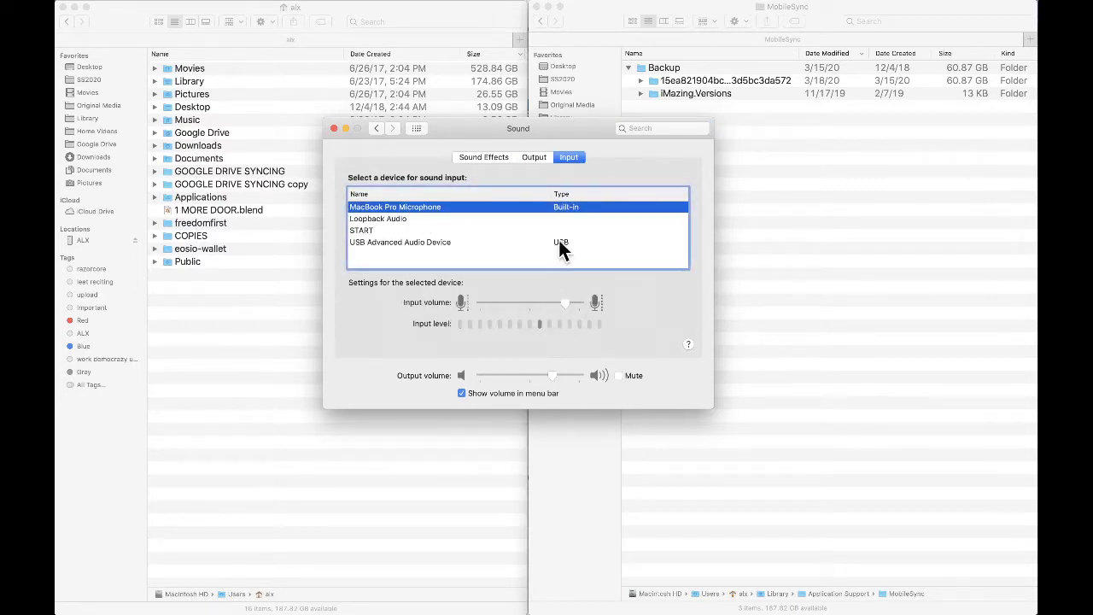
pyautogui.click(334, 129)
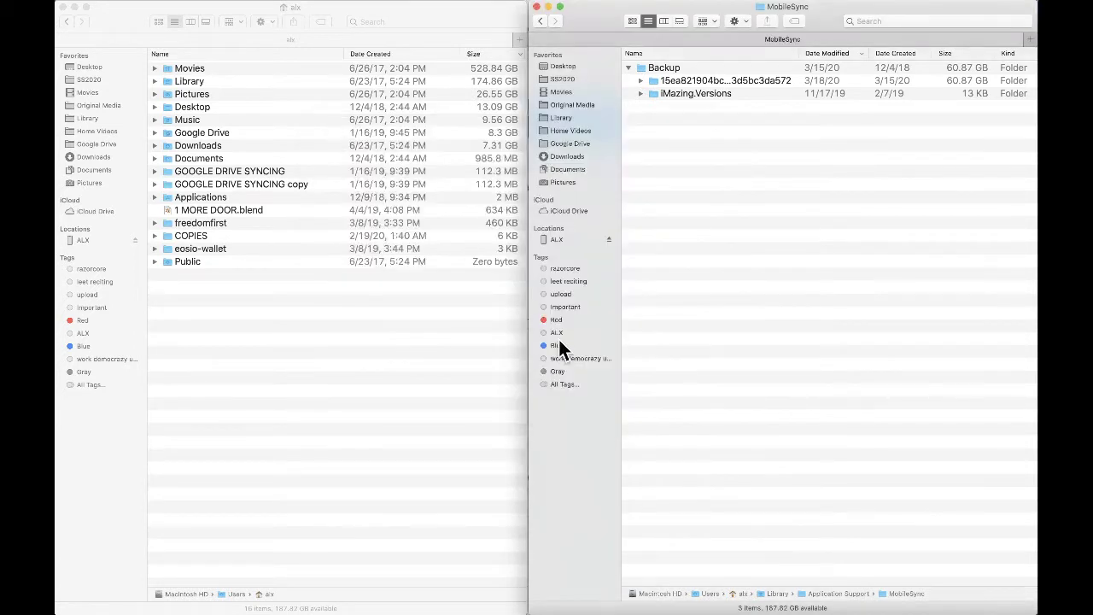
pyautogui.click(358, 596)
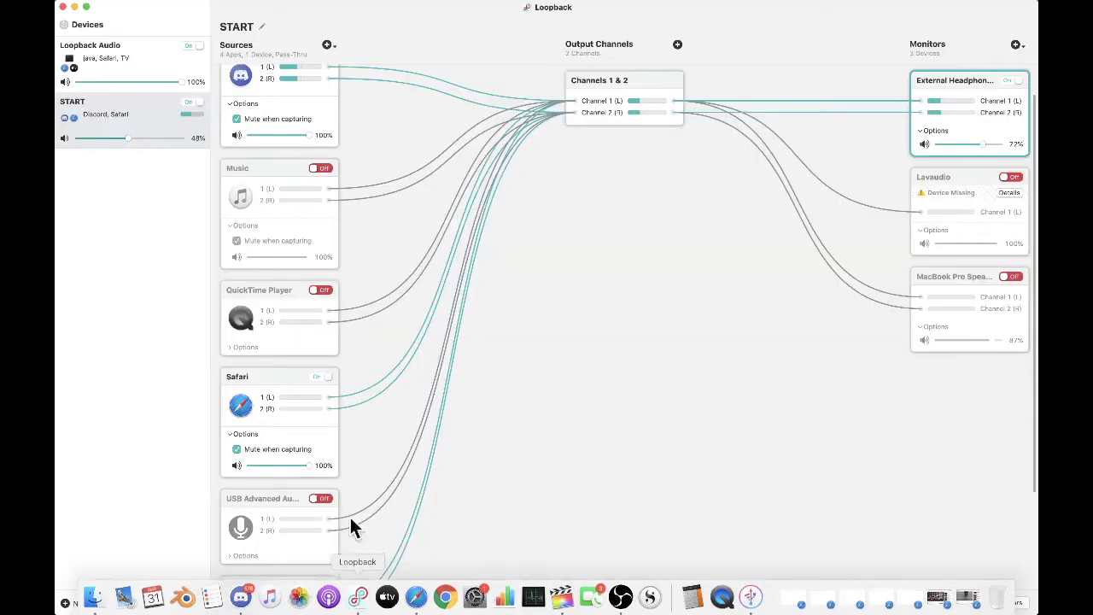
# - Switch off the Loopback Audio virtual device in Loopback
pyautogui.click(192, 47)
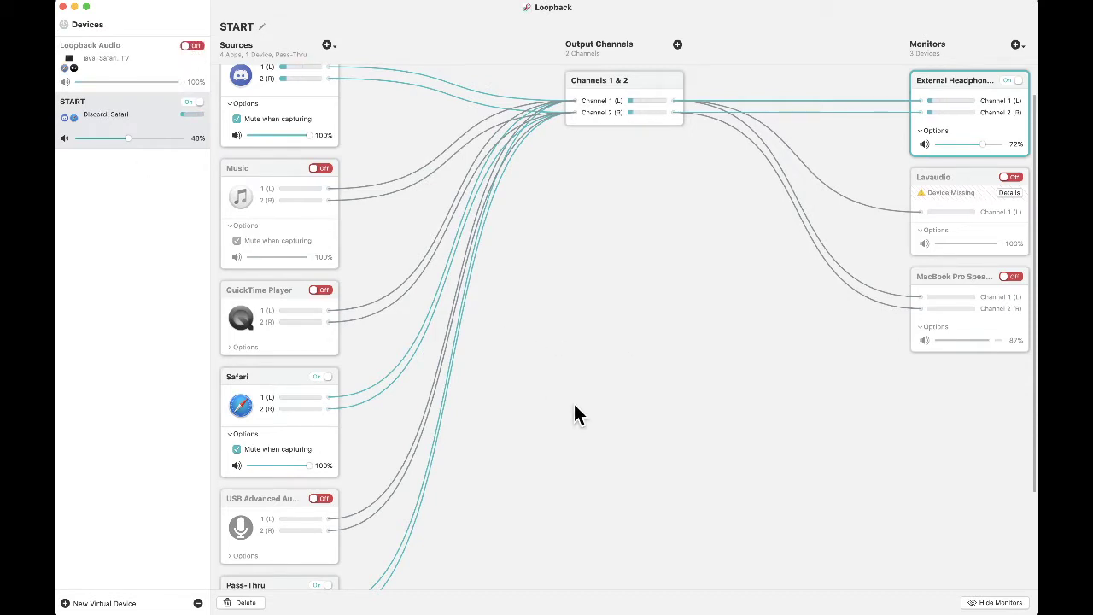
pyautogui.scroll(-3, 574, 415)
pyautogui.scroll(3, 574, 415)
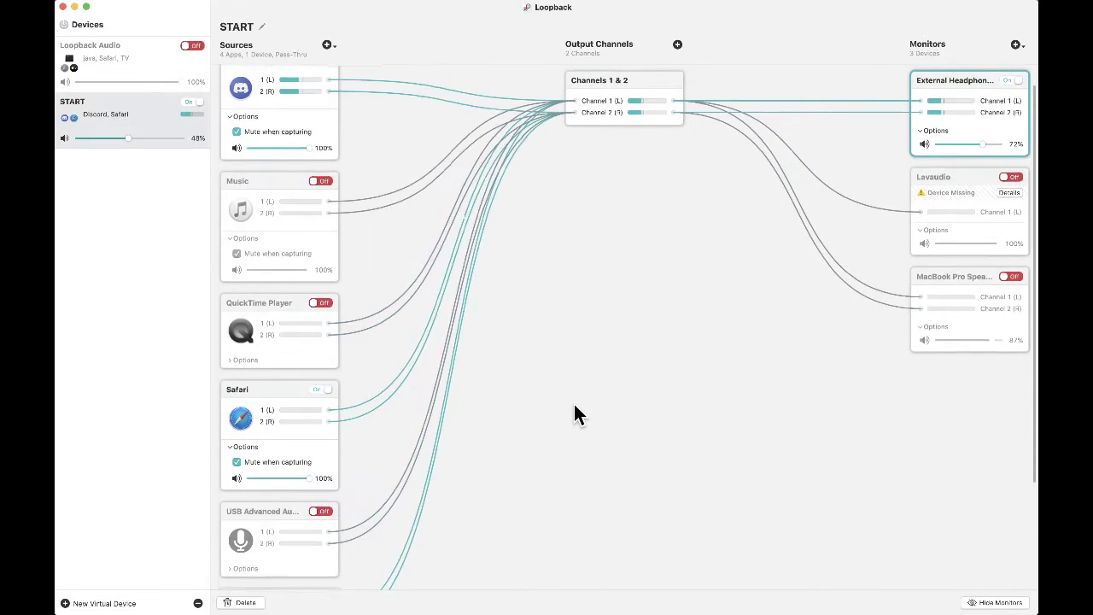
pyautogui.scroll(1, 575, 415)
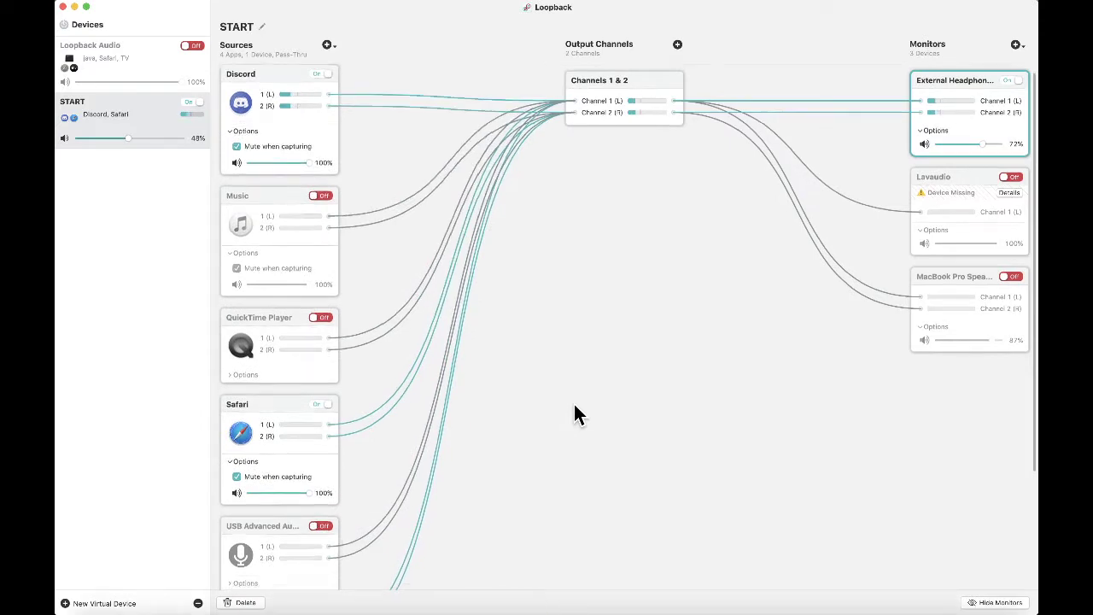
pyautogui.scroll(-3, 574, 410)
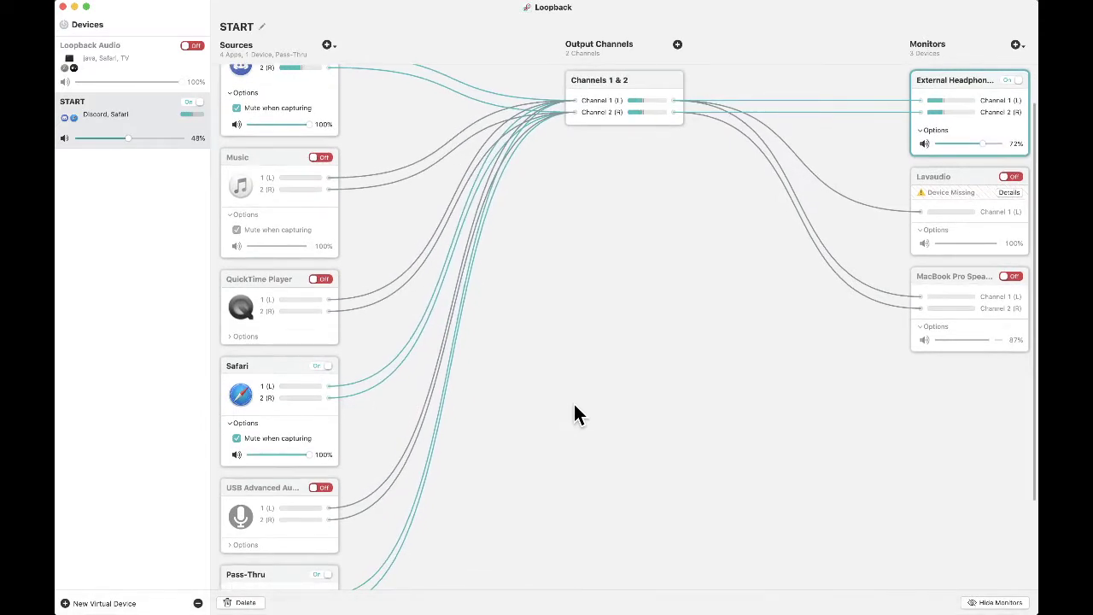
# - Dismiss Final Cut Pro's Import Failed message and switch on toward Discord
pyautogui.click(560, 596)
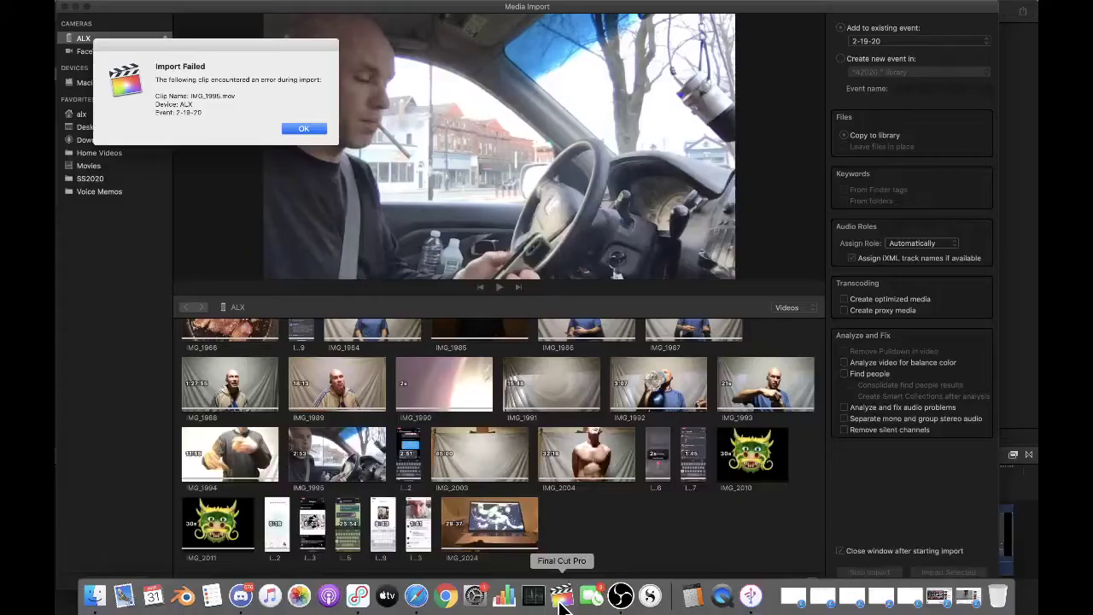
pyautogui.click(312, 126)
pyautogui.press('super+Tab')
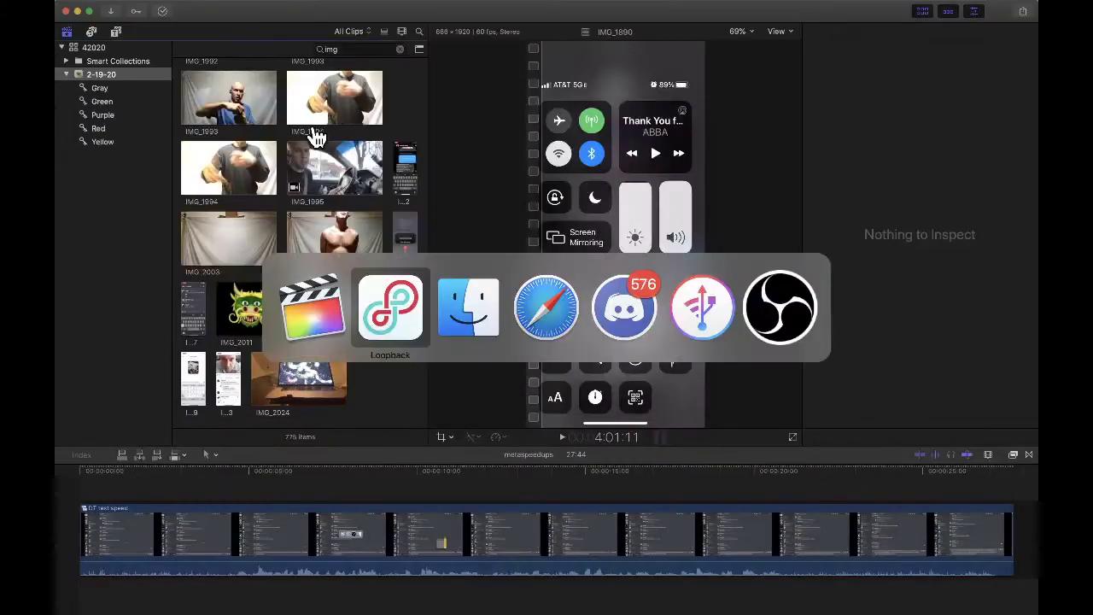
pyautogui.press('super+Tab')
pyautogui.press('super+Tab')
pyautogui.press('super+Tab')
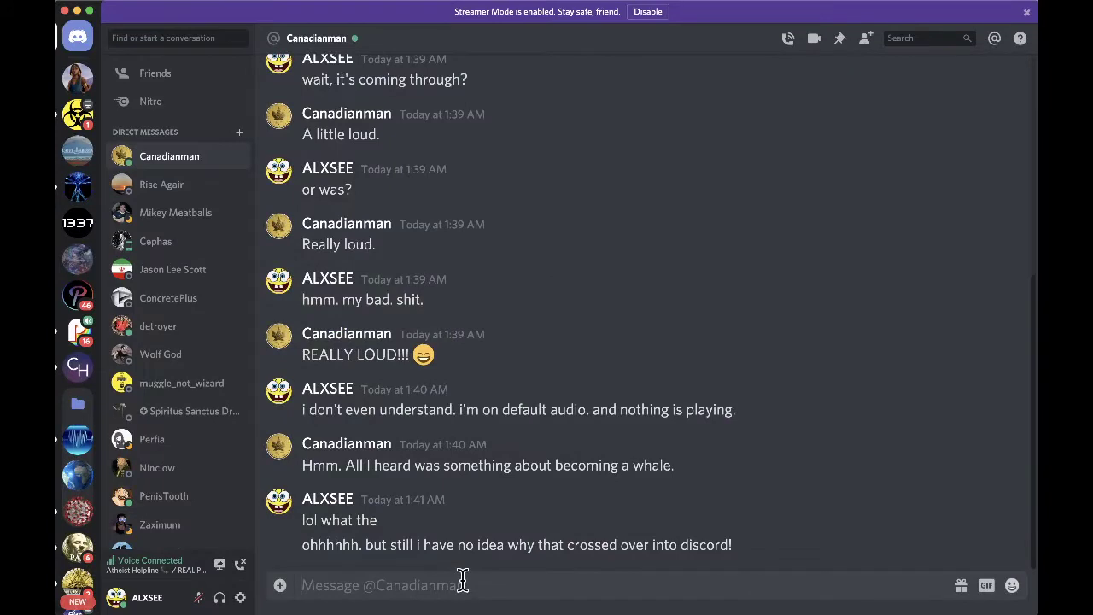
# - Send 'i should be okay now.' in the direct message, fixing the typo
pyautogui.write('i shoiuld be')
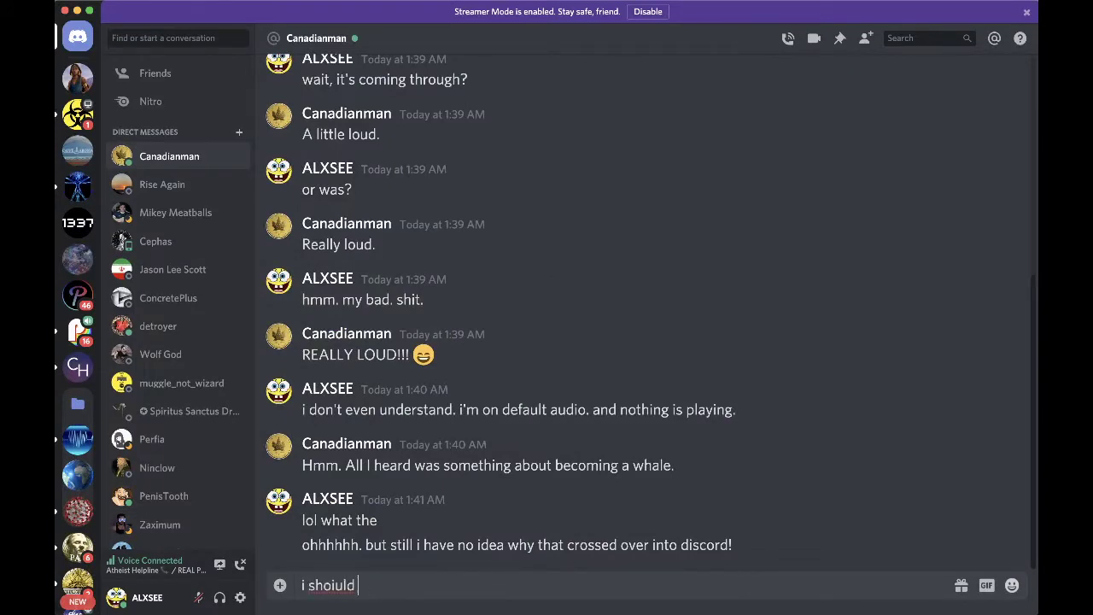
pyautogui.press('BackSpace')
pyautogui.write('uld be okay now.')
pyautogui.press('Return')
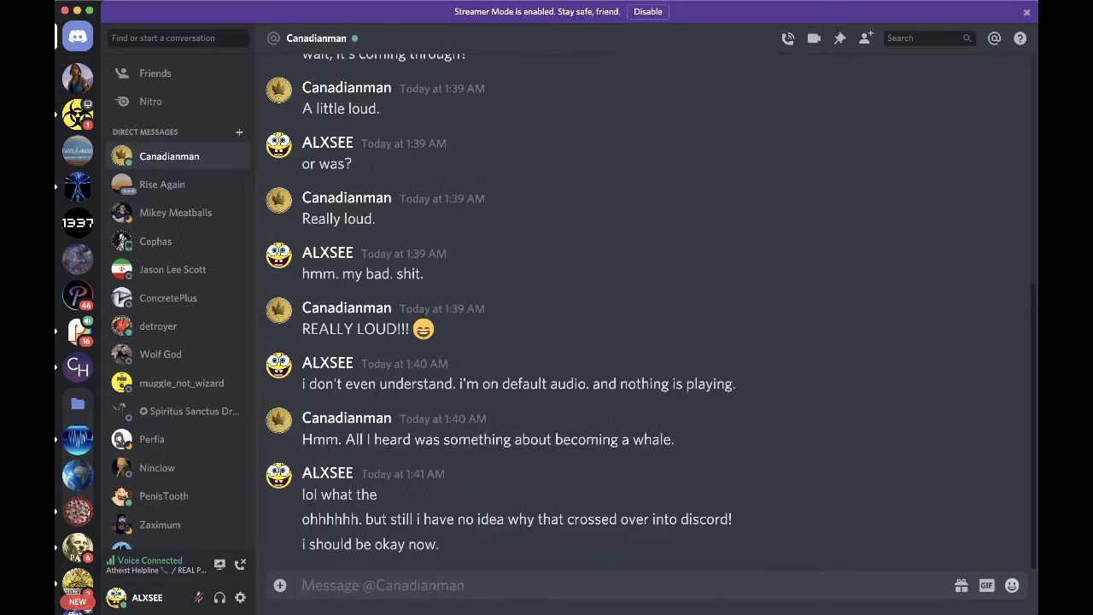
# - Look at the contact's options menu, dismiss it, and open the COVID-19 Information server
pyautogui.rightClick(340, 199)
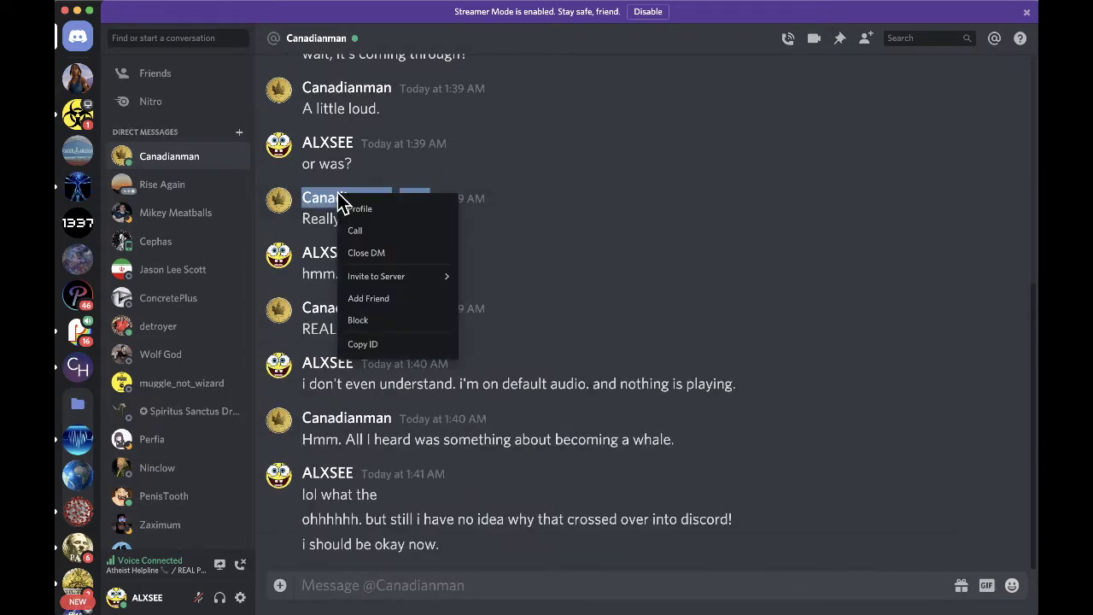
pyautogui.click(709, 298)
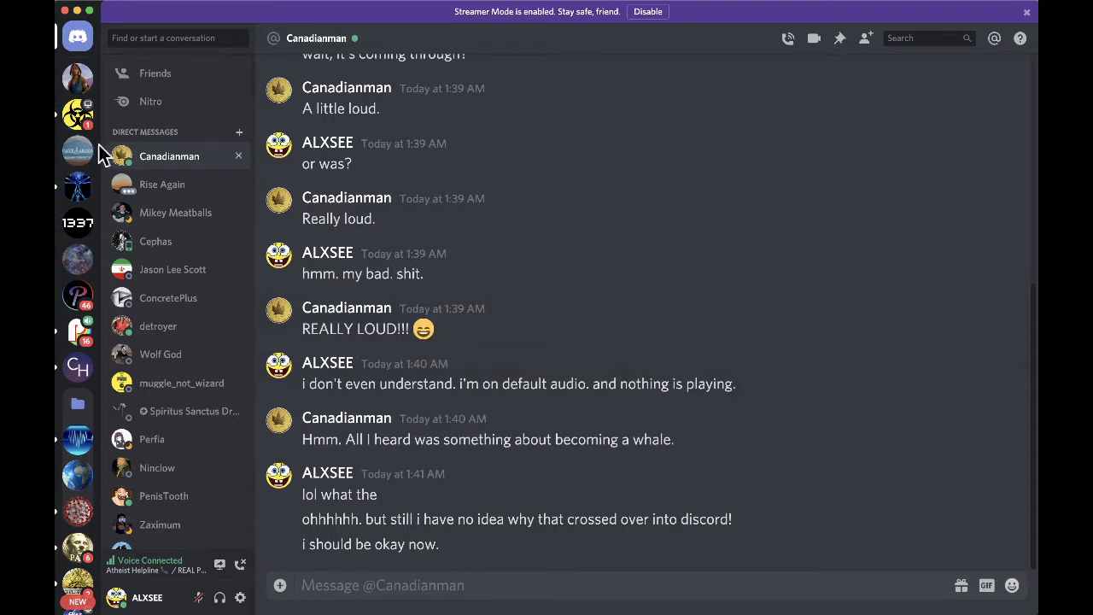
pyautogui.click(77, 114)
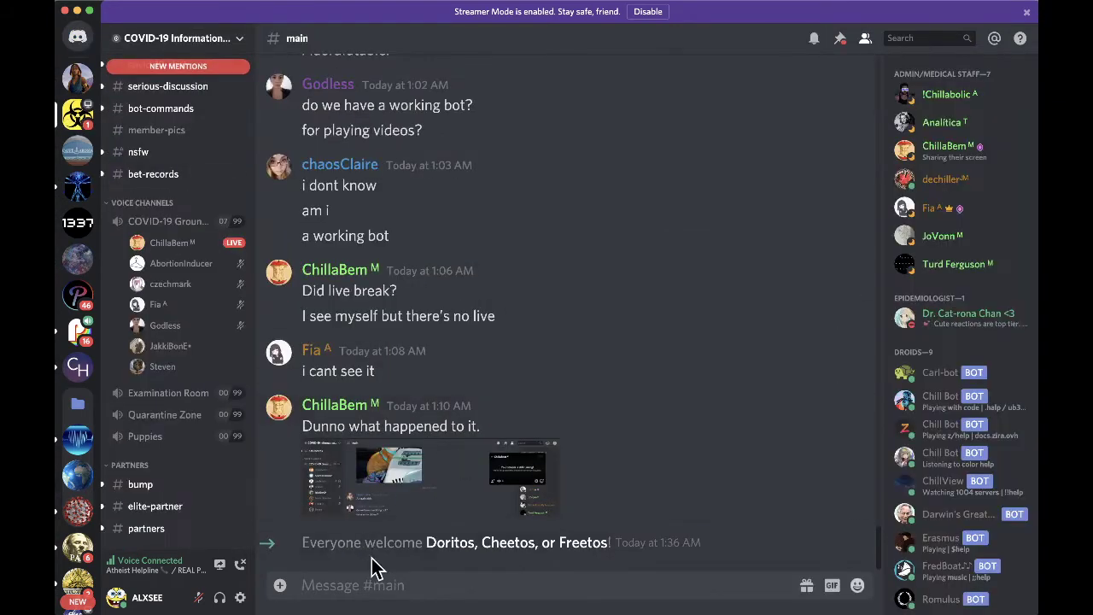
# - In REAL POLITICS #debate-chat, ask for an unmute, saying your audio should be fine now
pyautogui.click(79, 331)
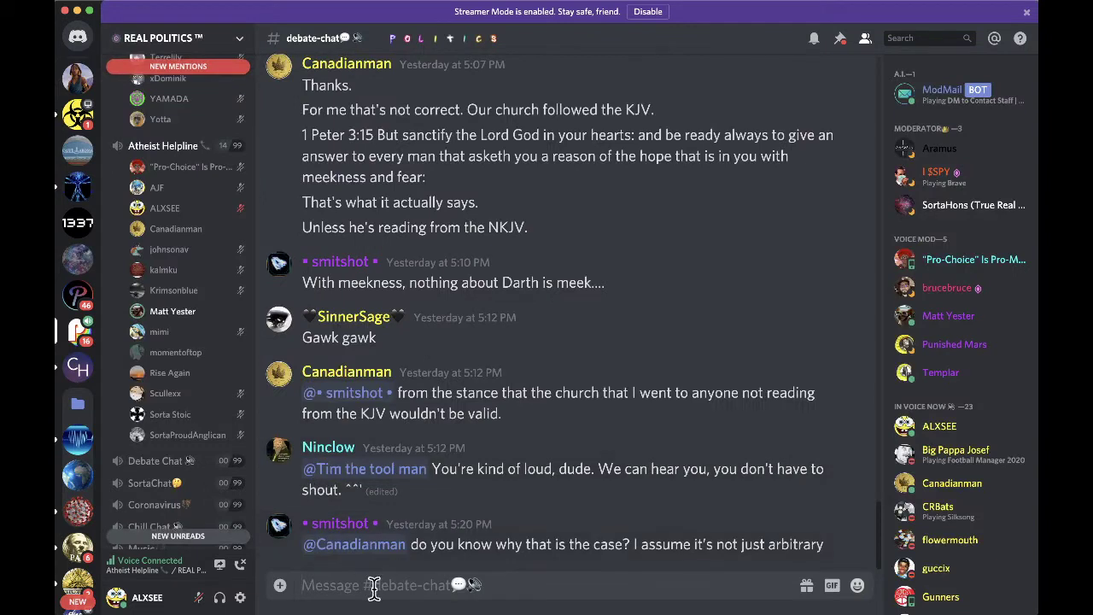
pyautogui.write('could i get')
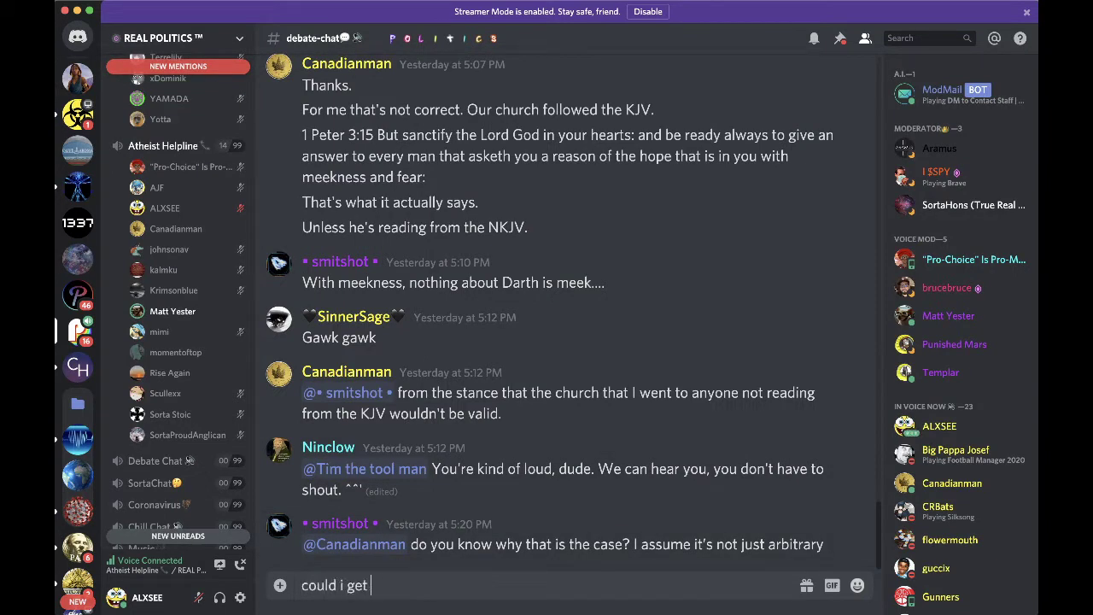
pyautogui.write(' an unmute. should be fine ')
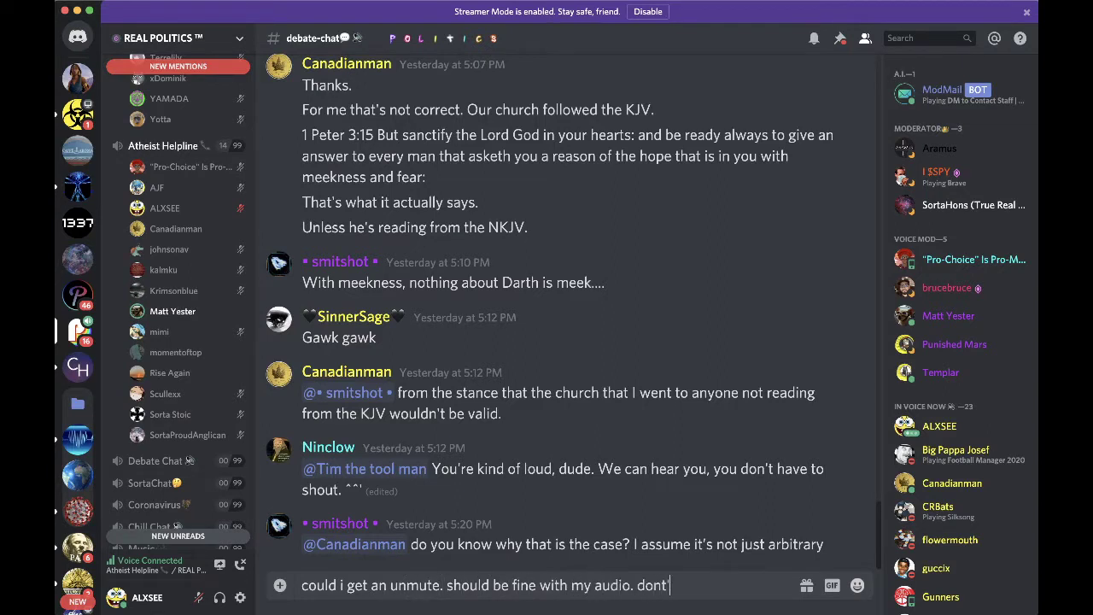
pyautogui.write("with my audio. don't kn")
pyautogui.write('ow why it was playing th')
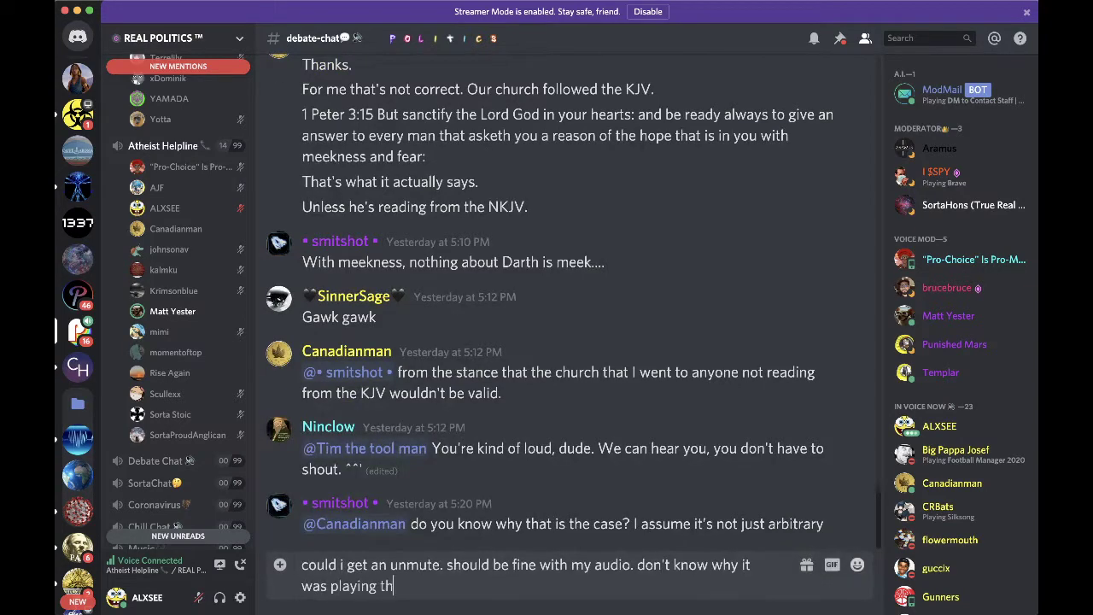
pyautogui.write('rough')
pyautogui.press('Return')
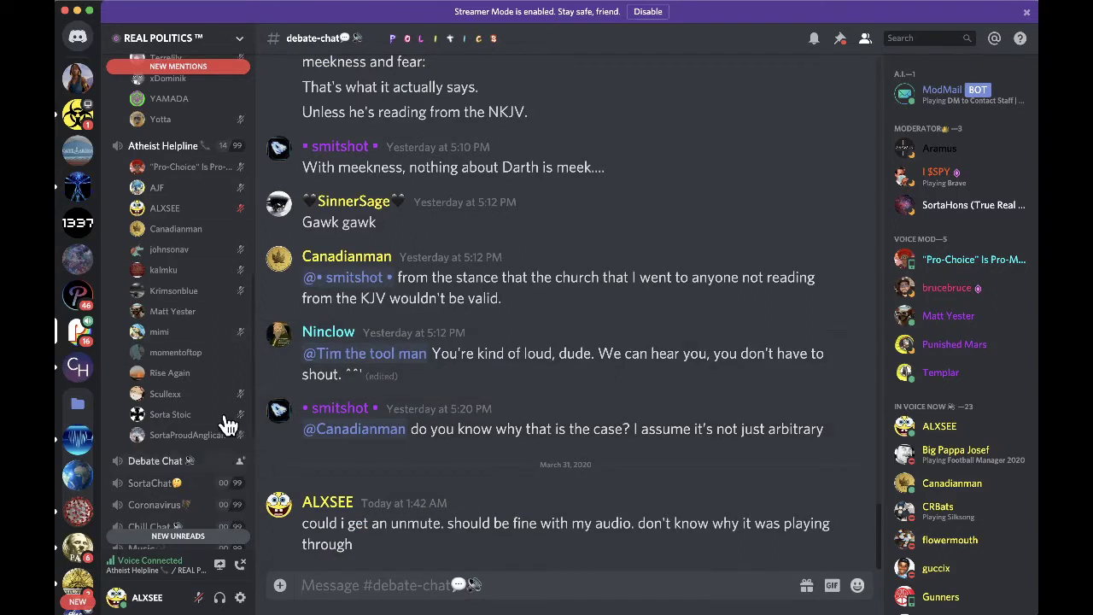
# - Check your own voice options, then send 'ton?' in the direct message
pyautogui.rightClick(212, 208)
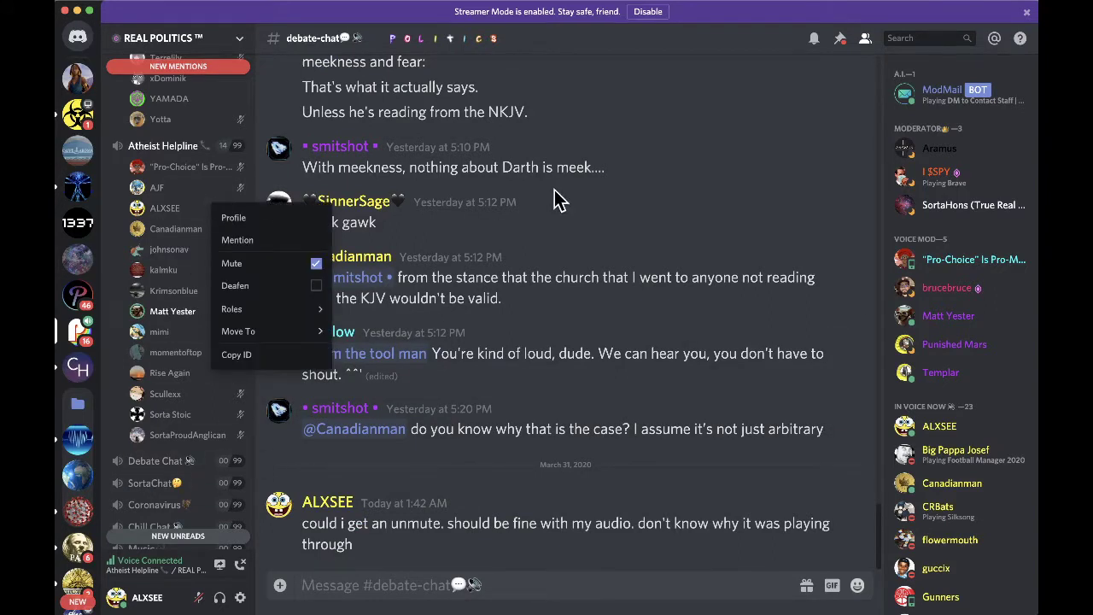
pyautogui.click(658, 205)
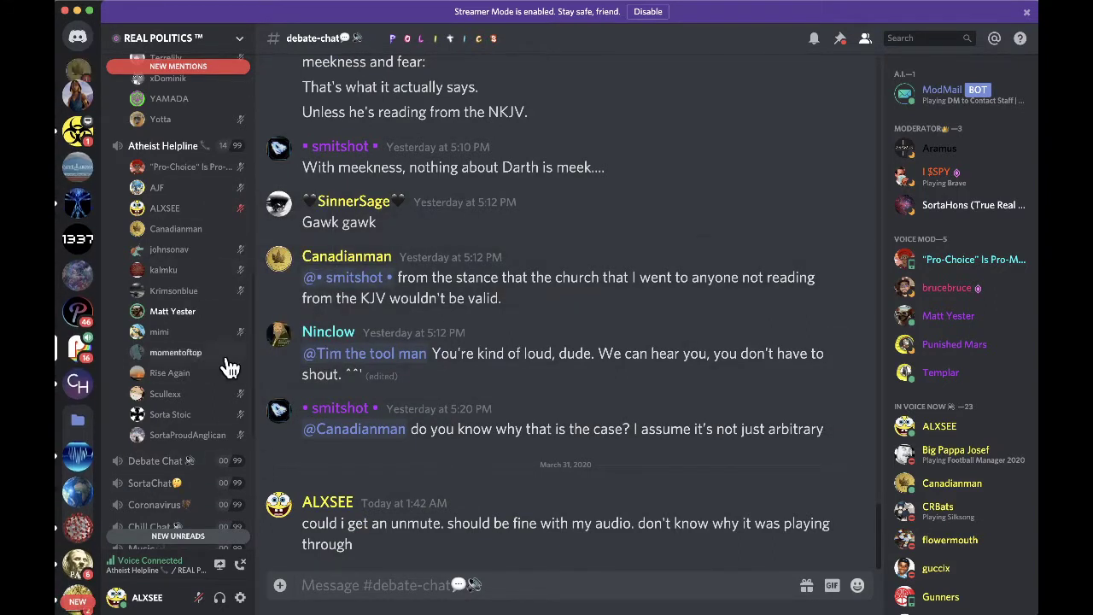
pyautogui.click(78, 72)
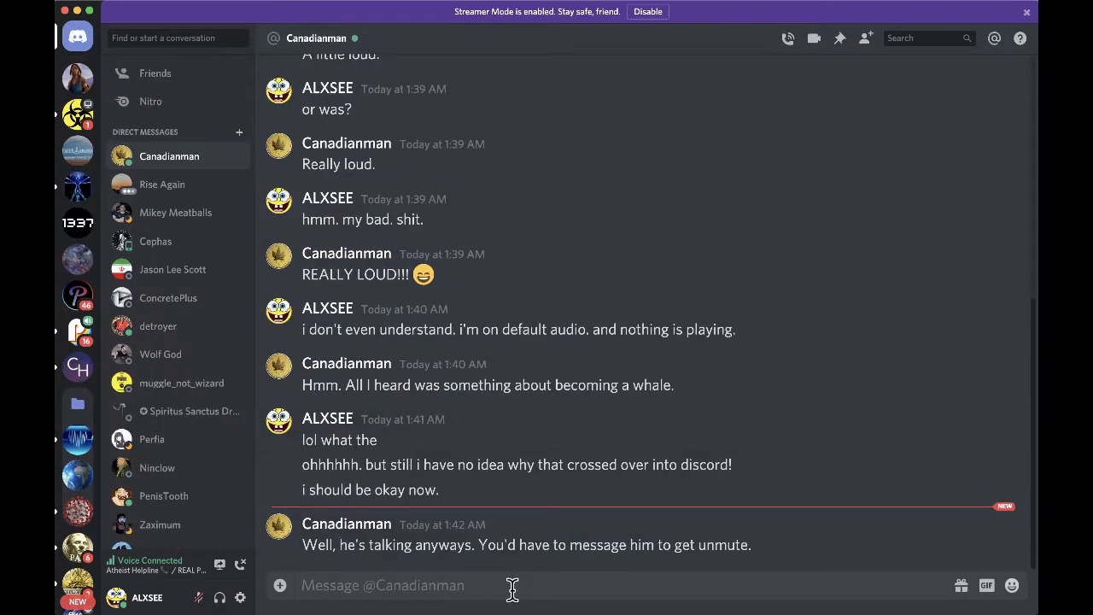
pyautogui.write('ton?')
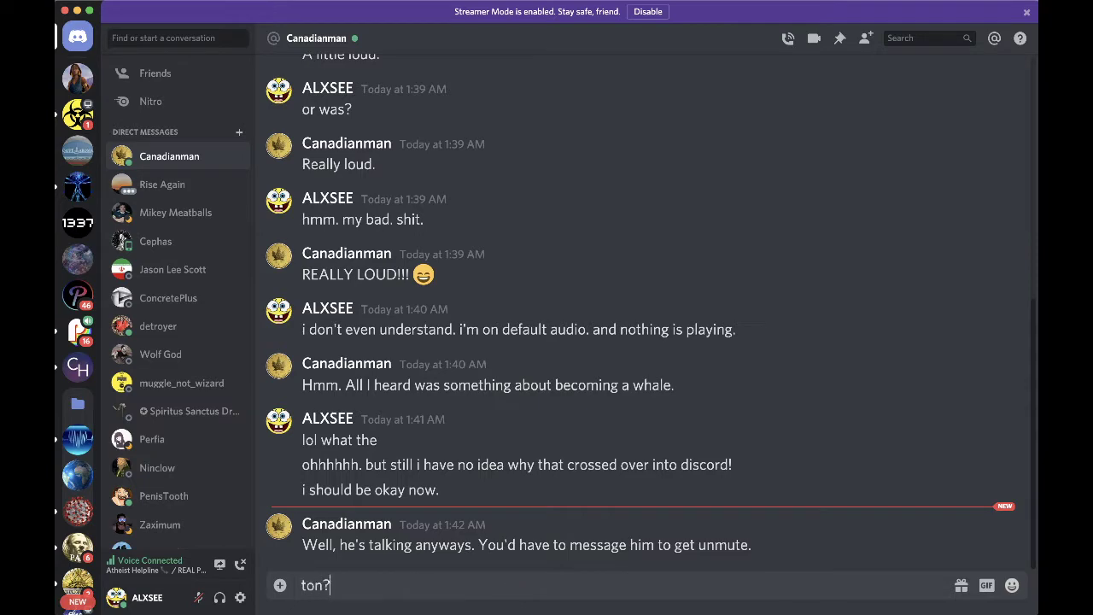
pyautogui.press('Return')
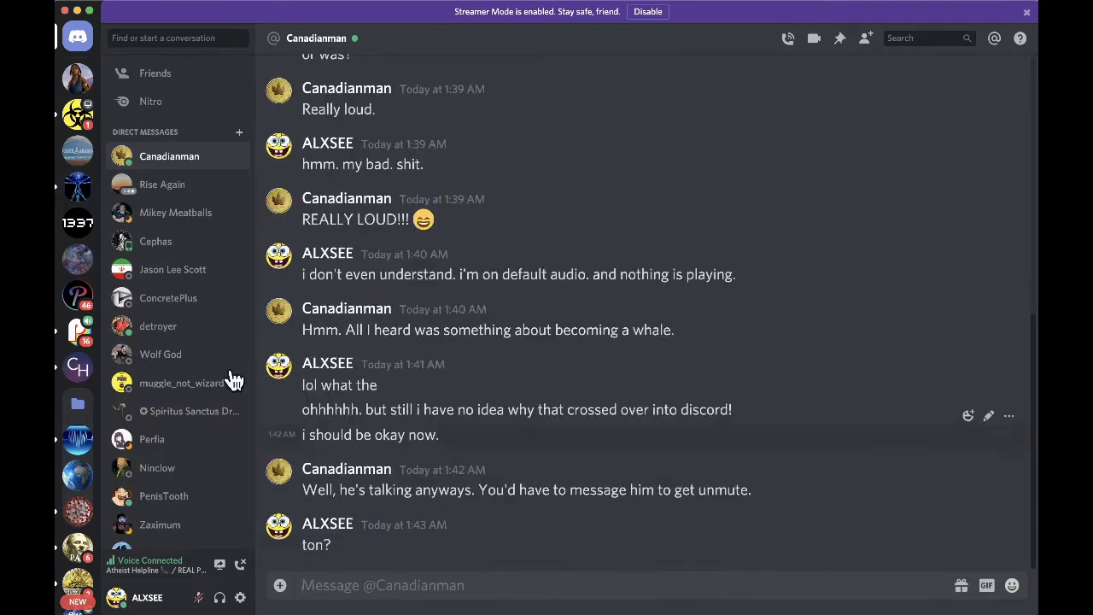
# - Send three replies in the beliefs DM about god, the big bang and letting go of control, then reopen the first contact's DM
pyautogui.click(80, 74)
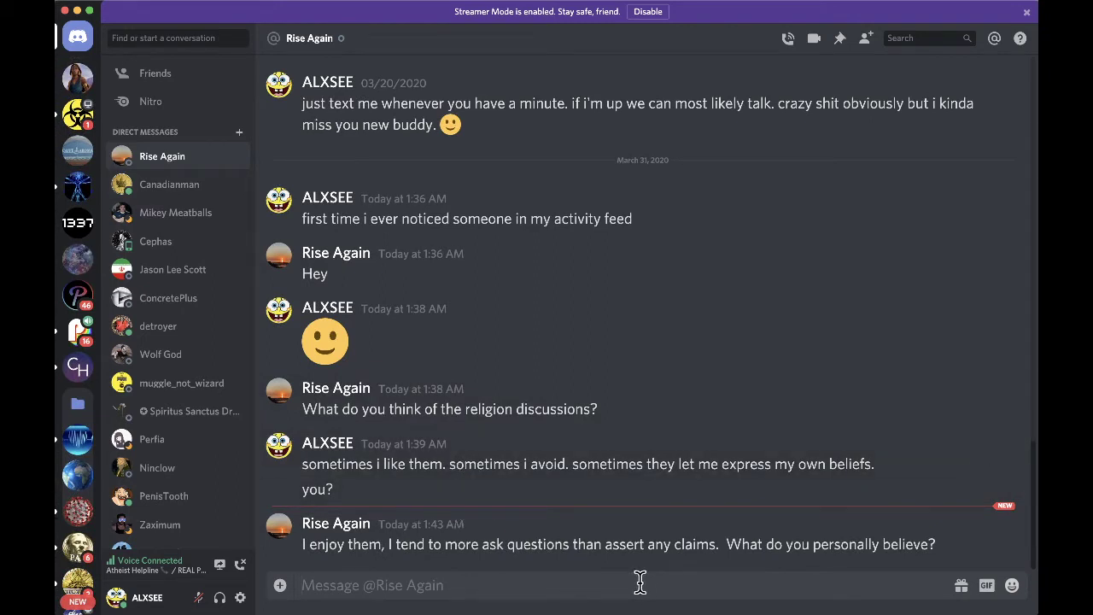
pyautogui.write('go')
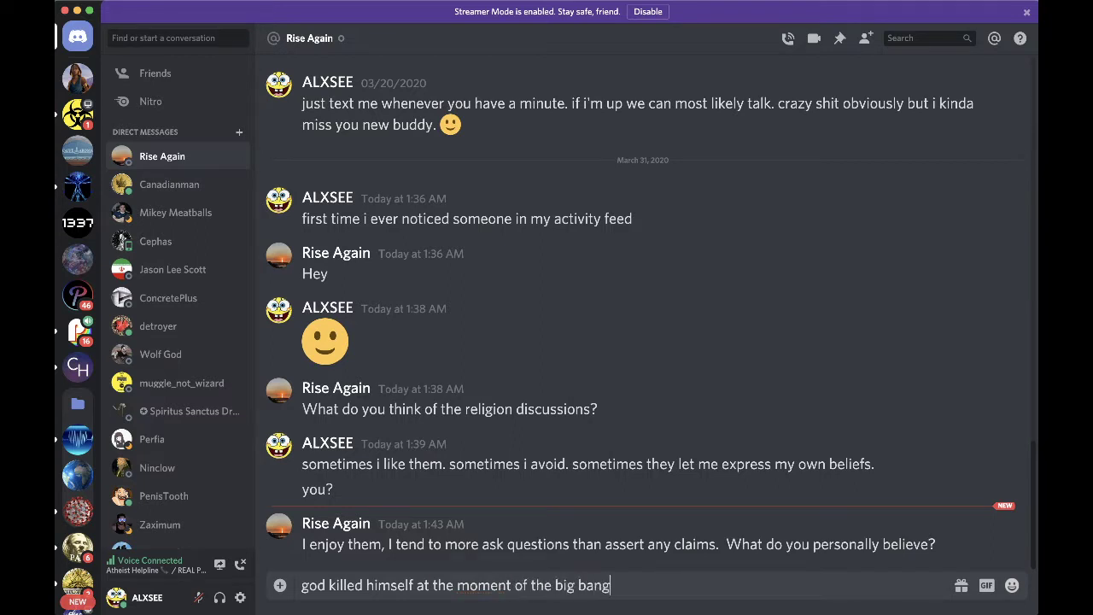
pyautogui.press('Return')
pyautogui.write('let go of al')
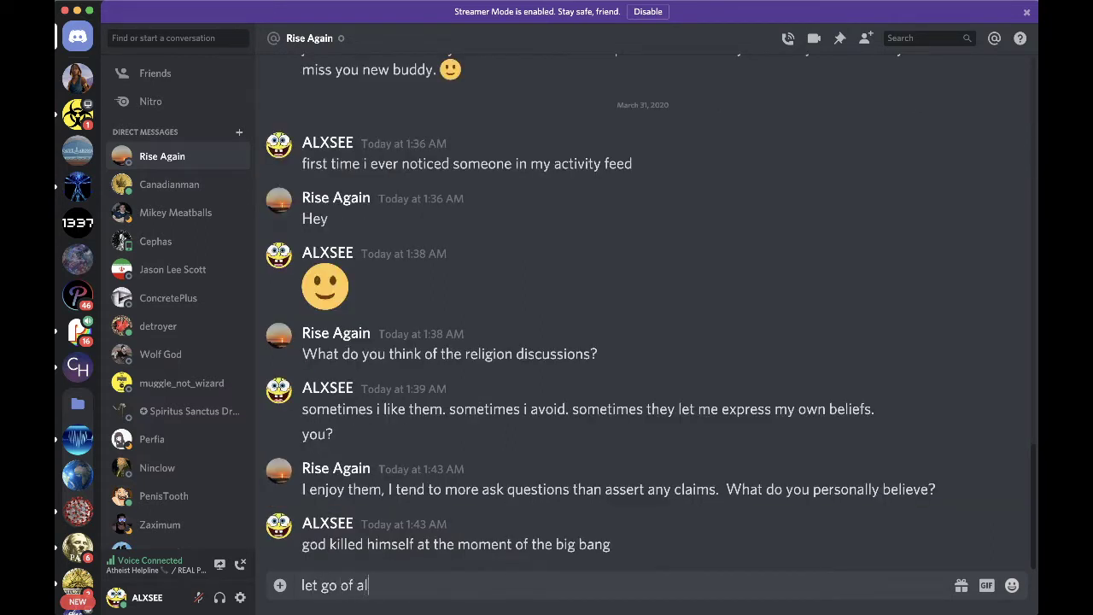
pyautogui.write('l control to create freedo')
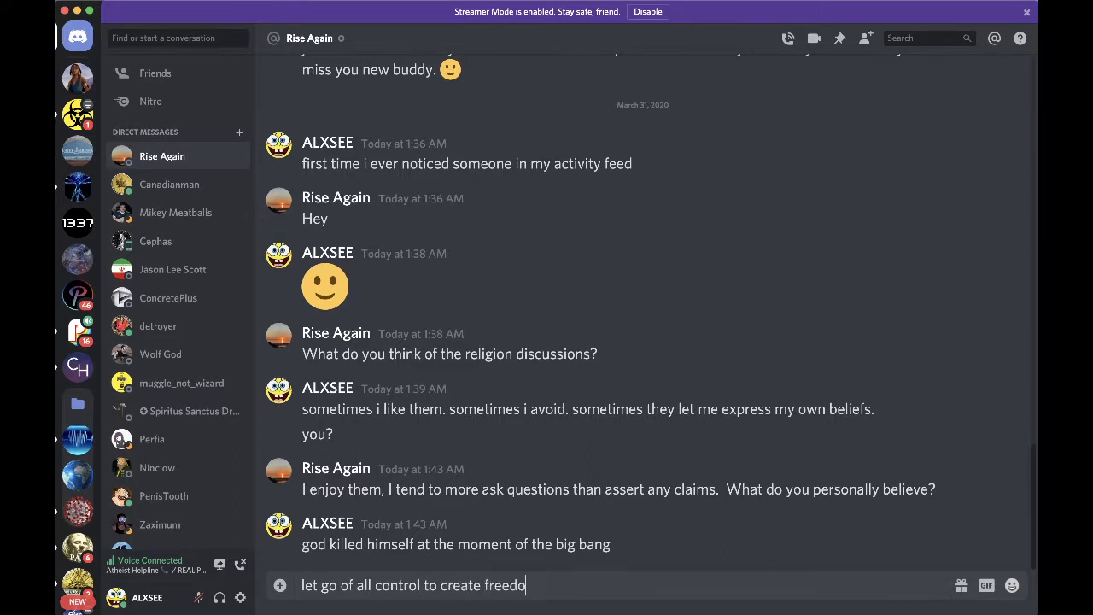
pyautogui.press('Return')
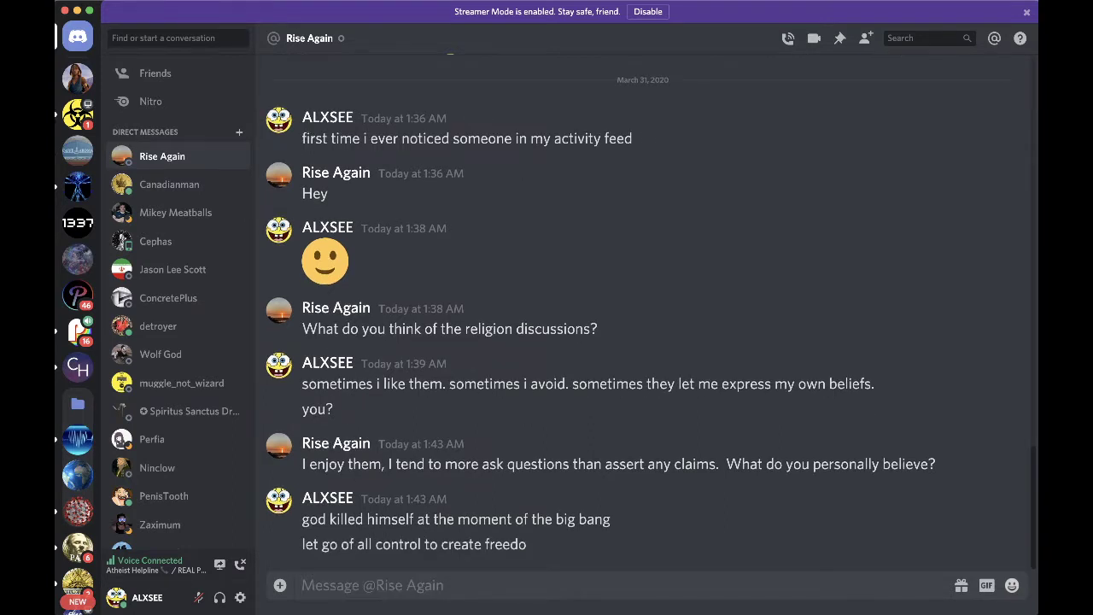
pyautogui.write("we're his body")
pyautogui.press('Return')
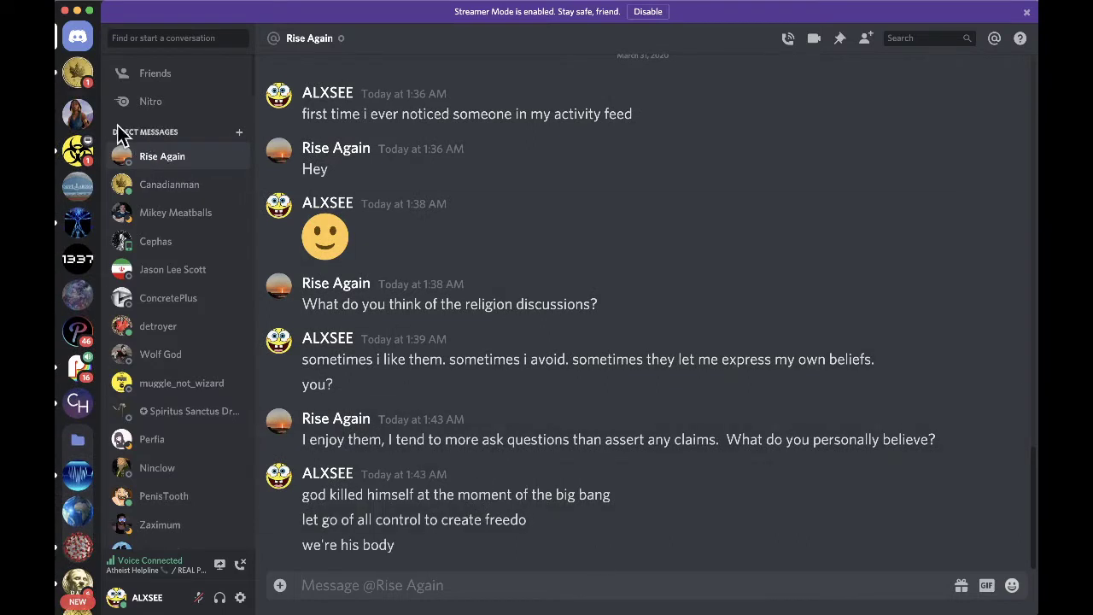
pyautogui.click(80, 81)
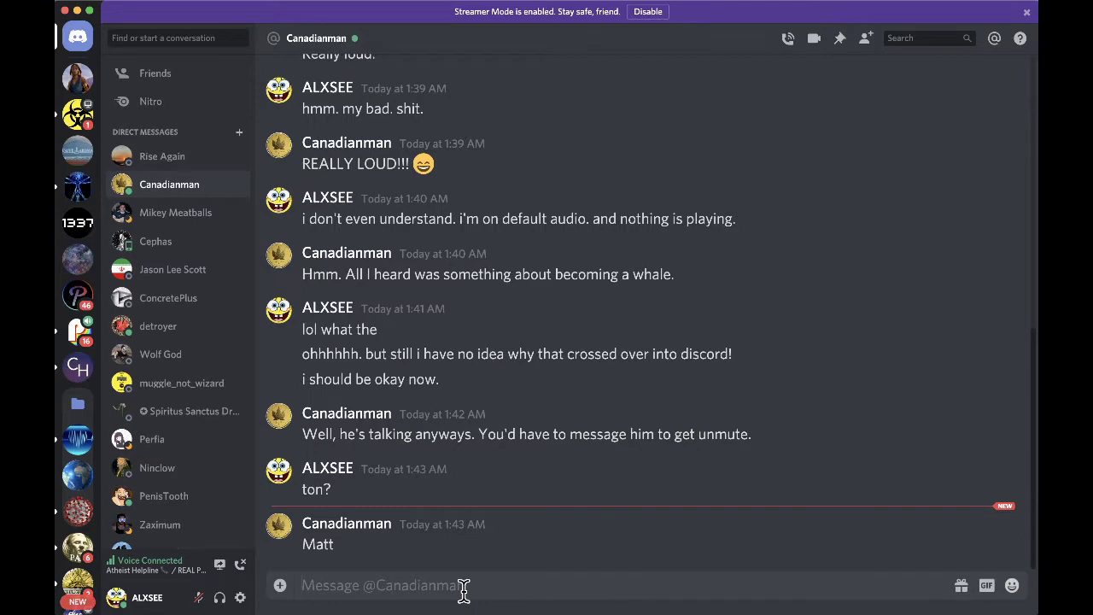
# - Look through the COVID-19 Information server and REAL POLITICS debate-chat, then open the unread beliefs DM
pyautogui.click(78, 114)
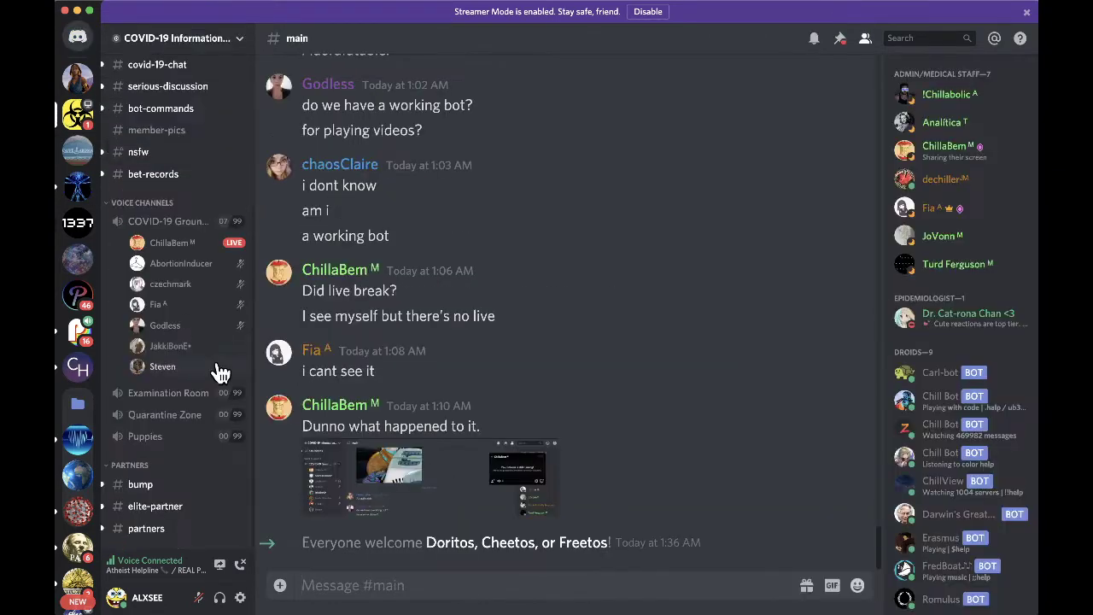
pyautogui.click(78, 330)
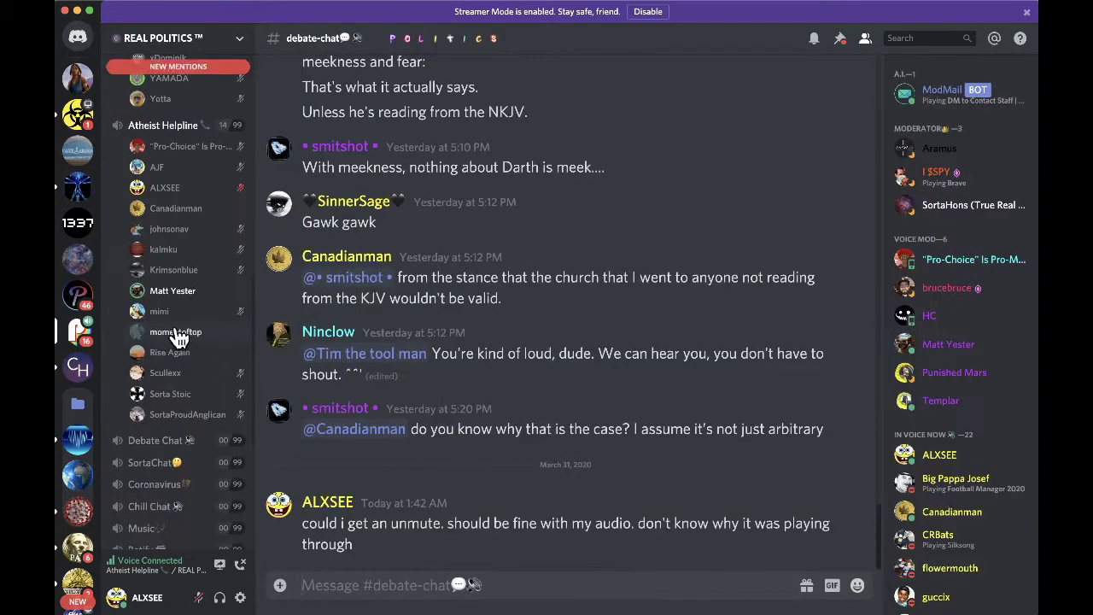
pyautogui.scroll(1, 221, 343)
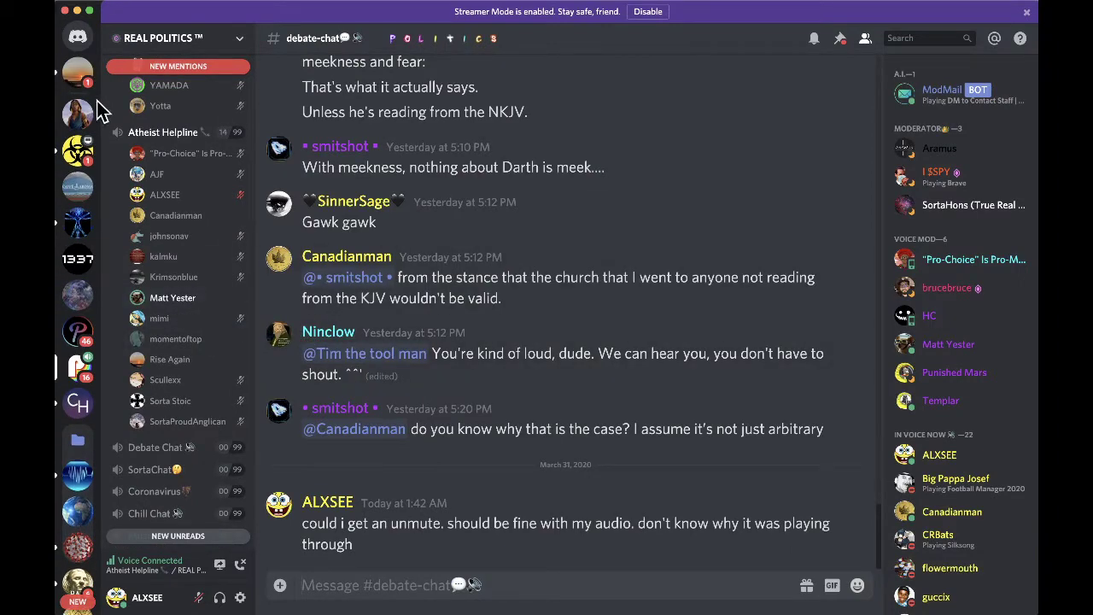
pyautogui.click(78, 77)
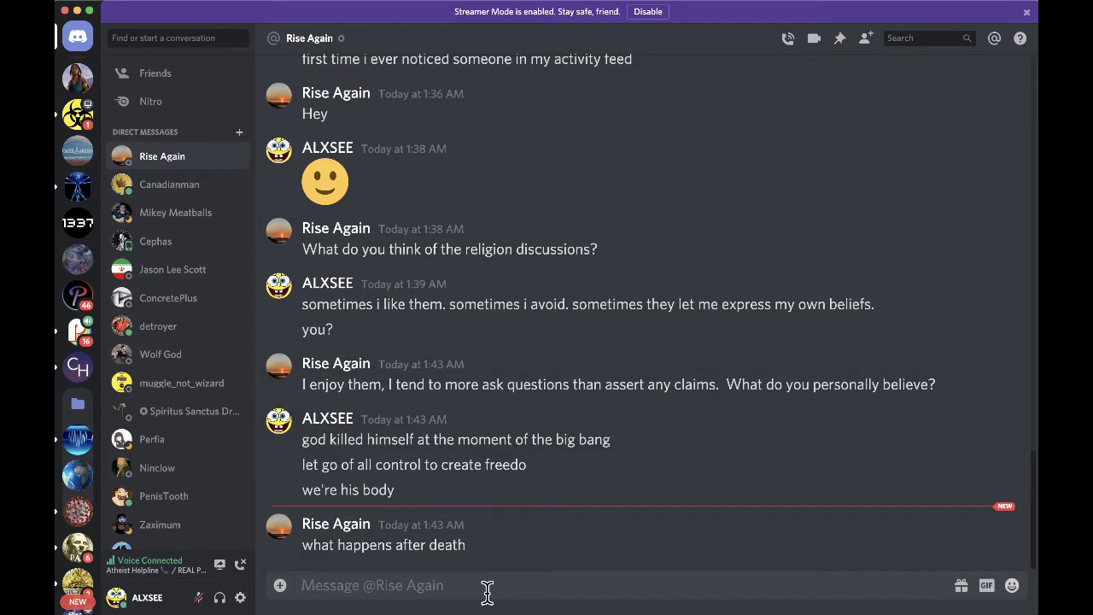
# - Reply about energy and consciousness after death, ask 'you?' back, then return to Final Cut Pro
pyautogui.write('the')
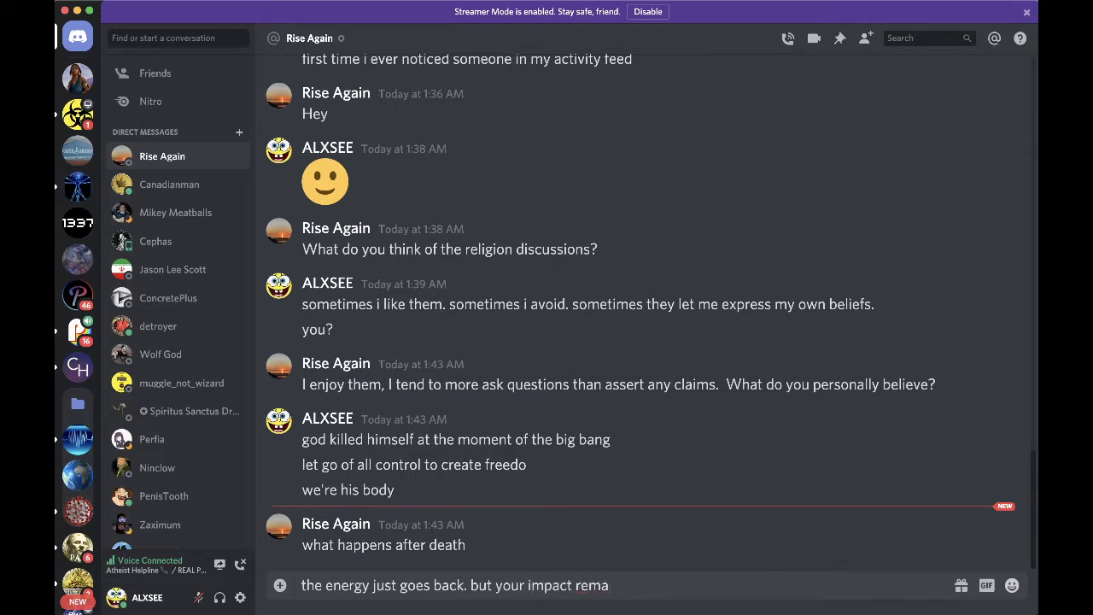
pyautogui.press('Return')
pyautogui.write('i doubt consciousness transfers.')
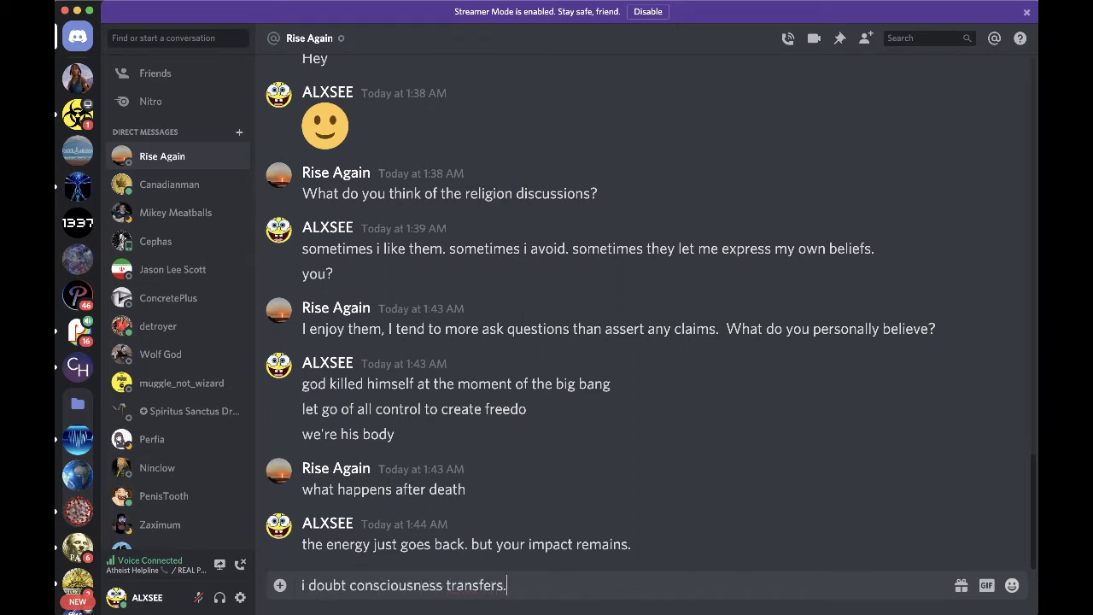
pyautogui.press('Return')
pyautogui.write('you?')
pyautogui.press('Return')
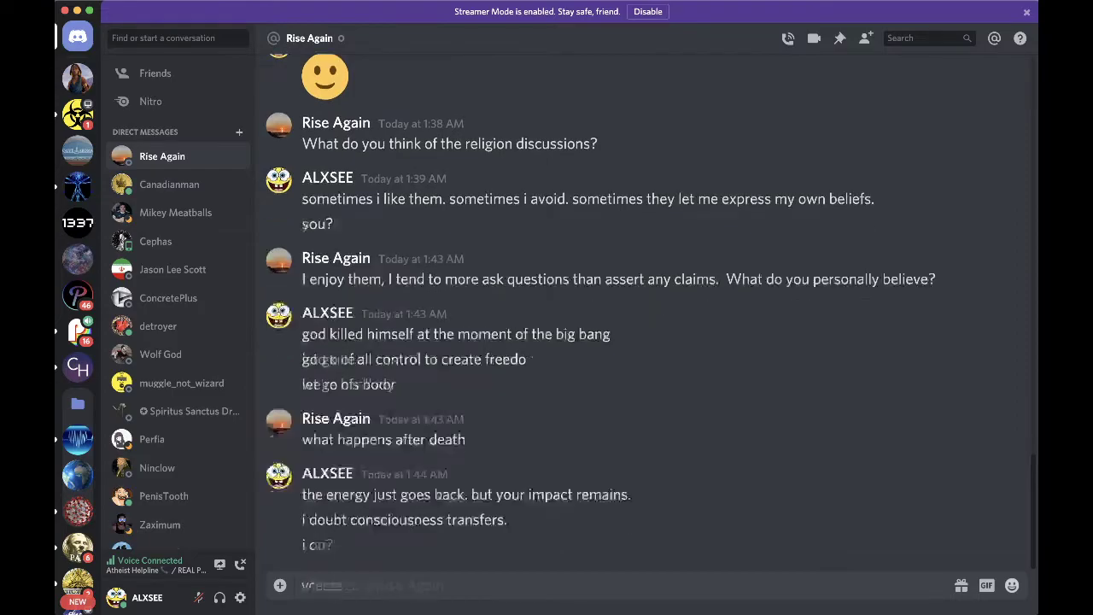
pyautogui.press('super+Tab')
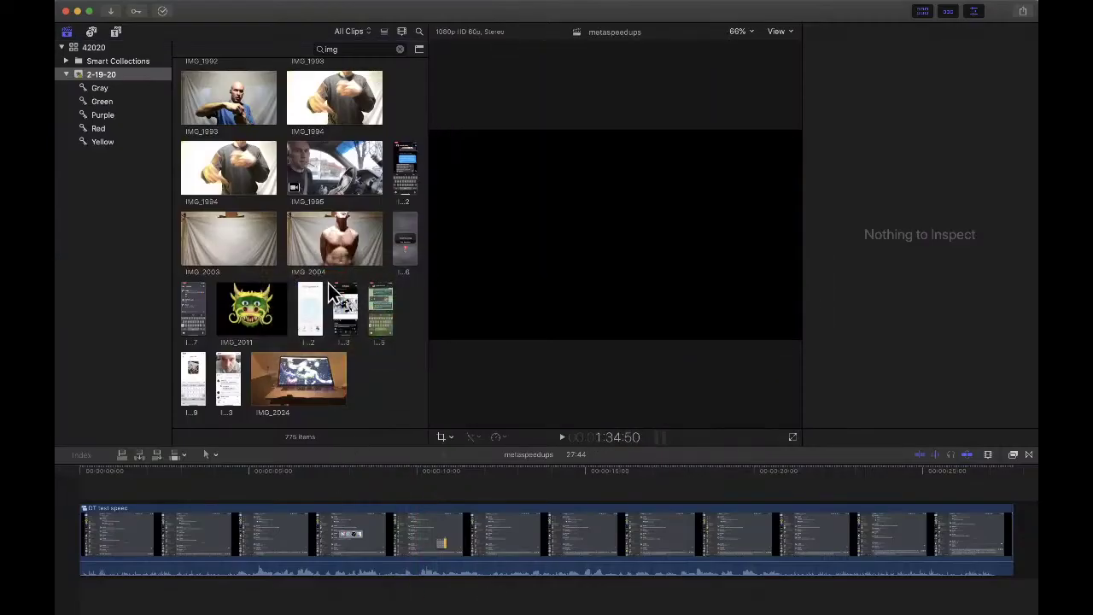
# - Move the IMG_1995 clip to the trash, play IMG_2002 in the viewer, then switch to Safari
pyautogui.click(346, 168)
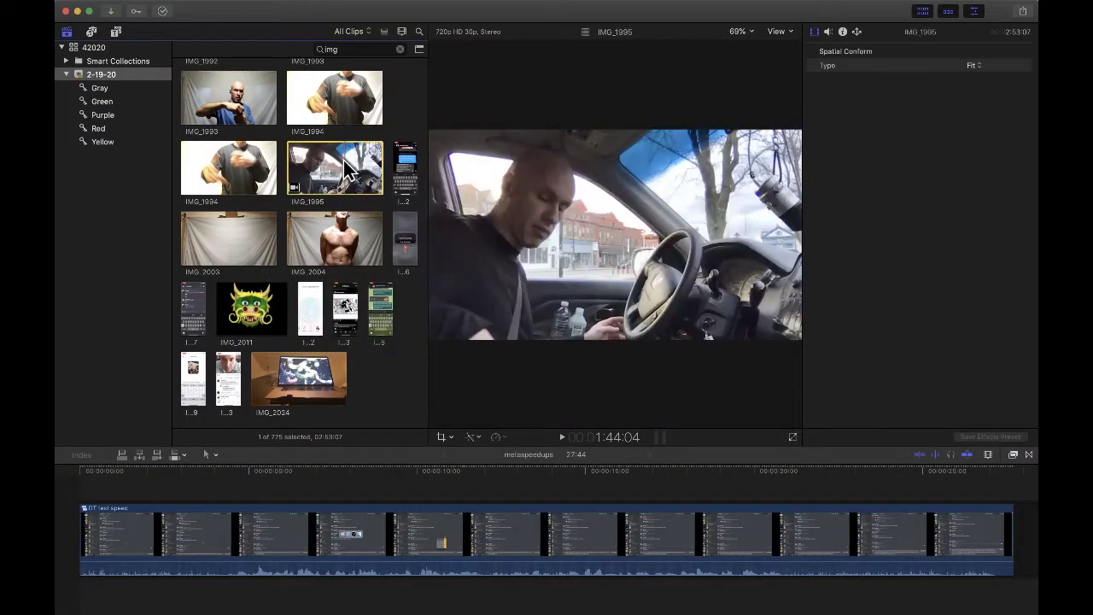
pyautogui.press('super+BackSpace')
pyautogui.press('Return')
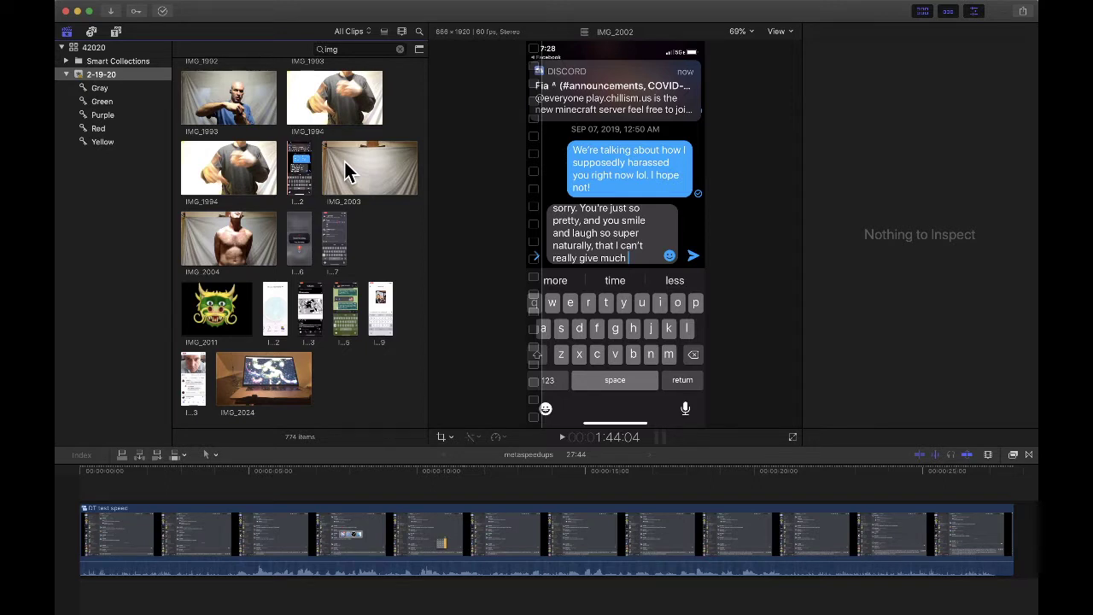
pyautogui.press('space')
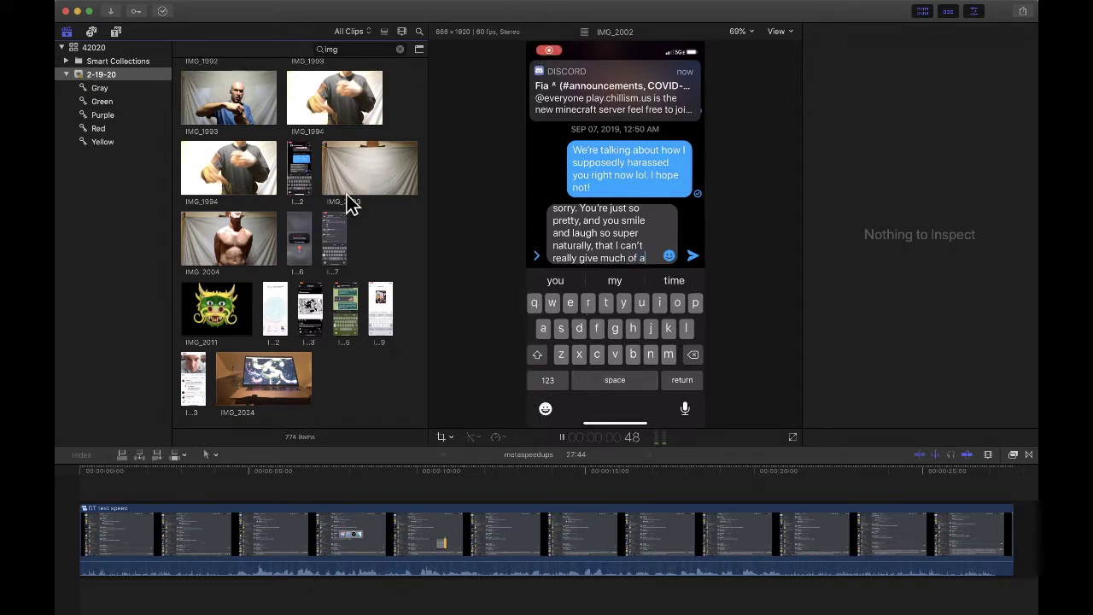
pyautogui.press('super+Tab')
pyautogui.press('super+Tab')
pyautogui.press('super+Tab')
pyautogui.press('super+Tab')
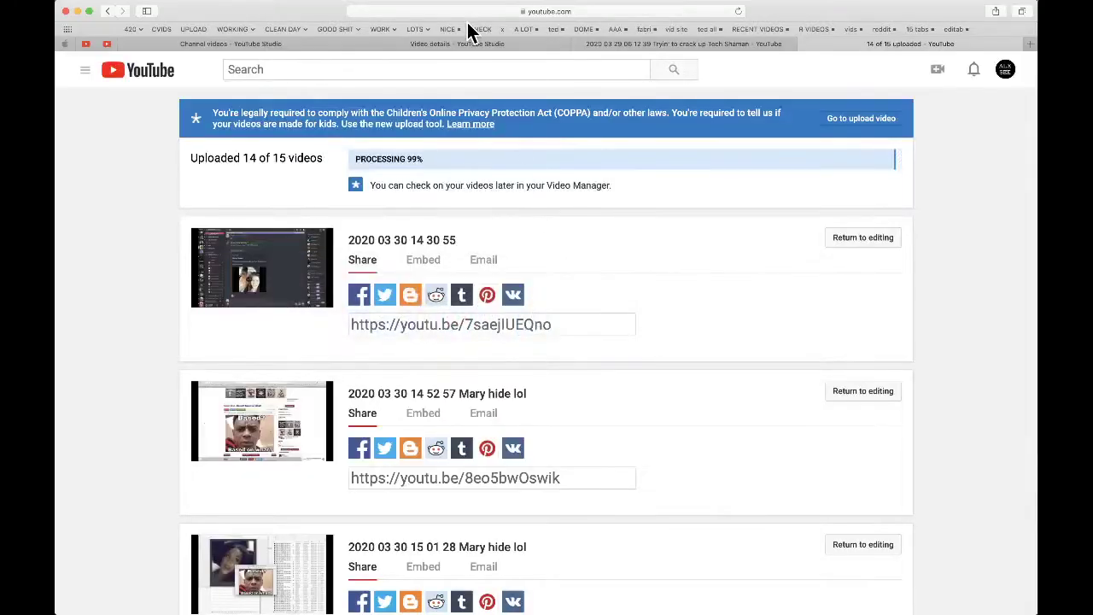
# - View the Tech Shaman upload's Video details page, then bring OBS to the front
pyautogui.click(444, 43)
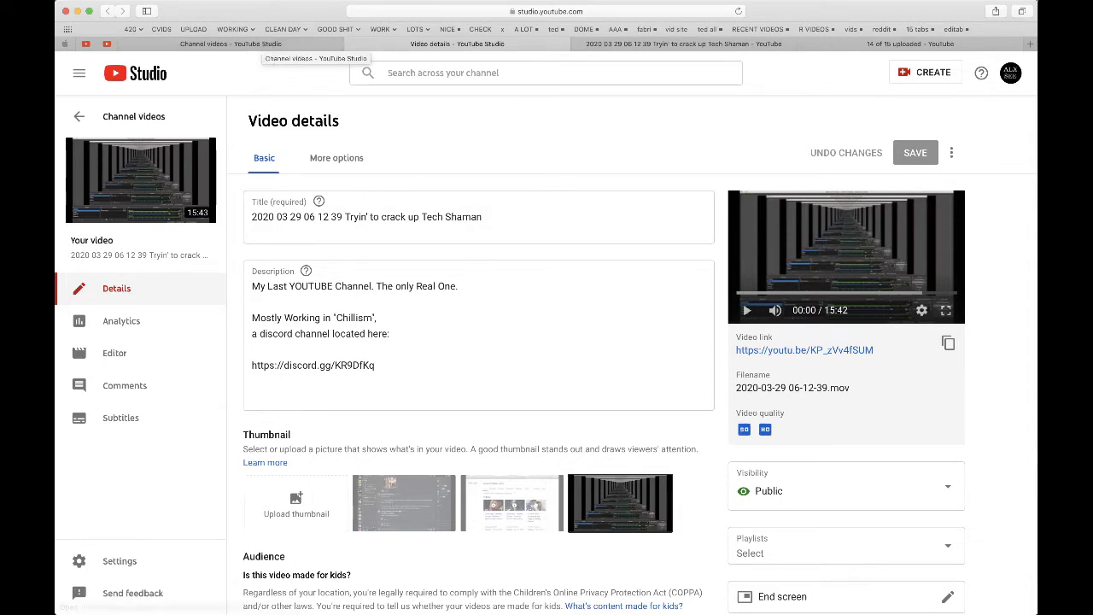
pyautogui.moveTo(750, 603)
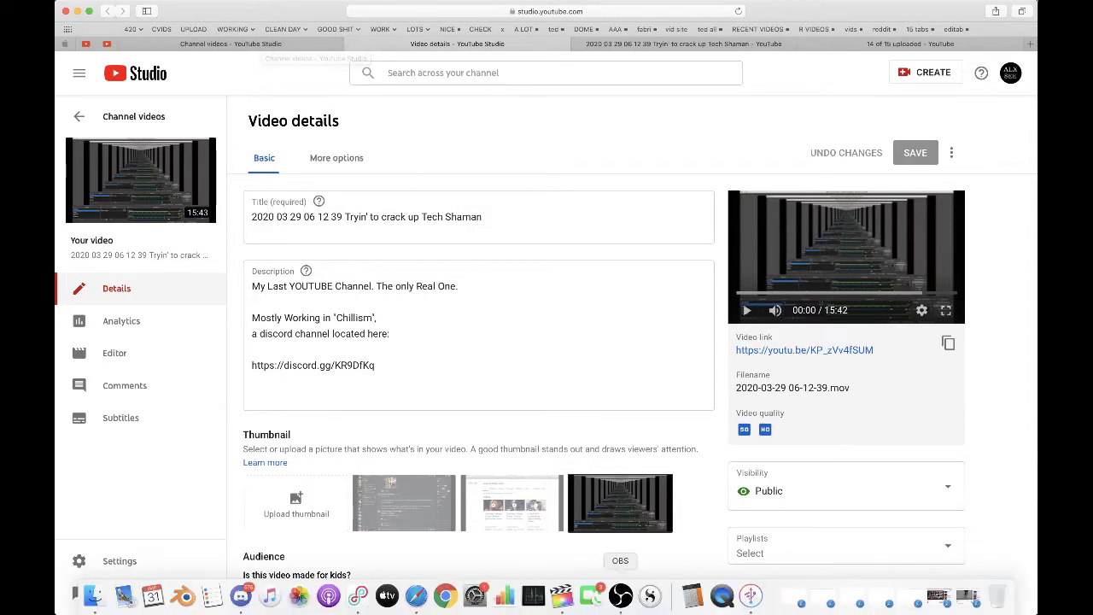
pyautogui.click(621, 598)
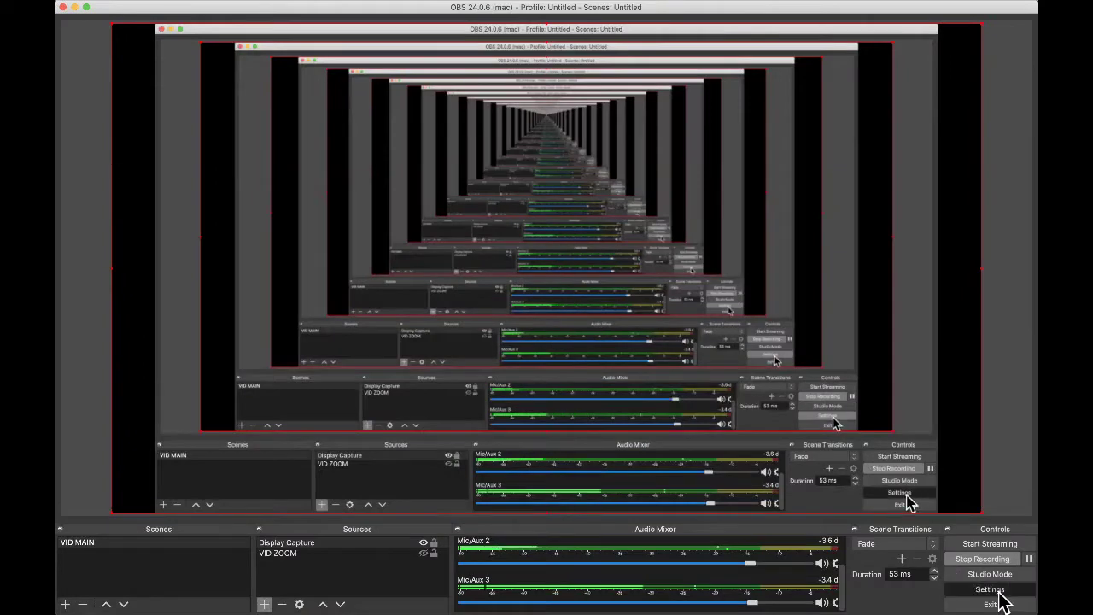
# - Check OBS audio devices (Mic/Aux 2 on USB Advanced Audio Device, Mic/Aux 3 on START) and close settings
pyautogui.click(990, 590)
pyautogui.click(323, 194)
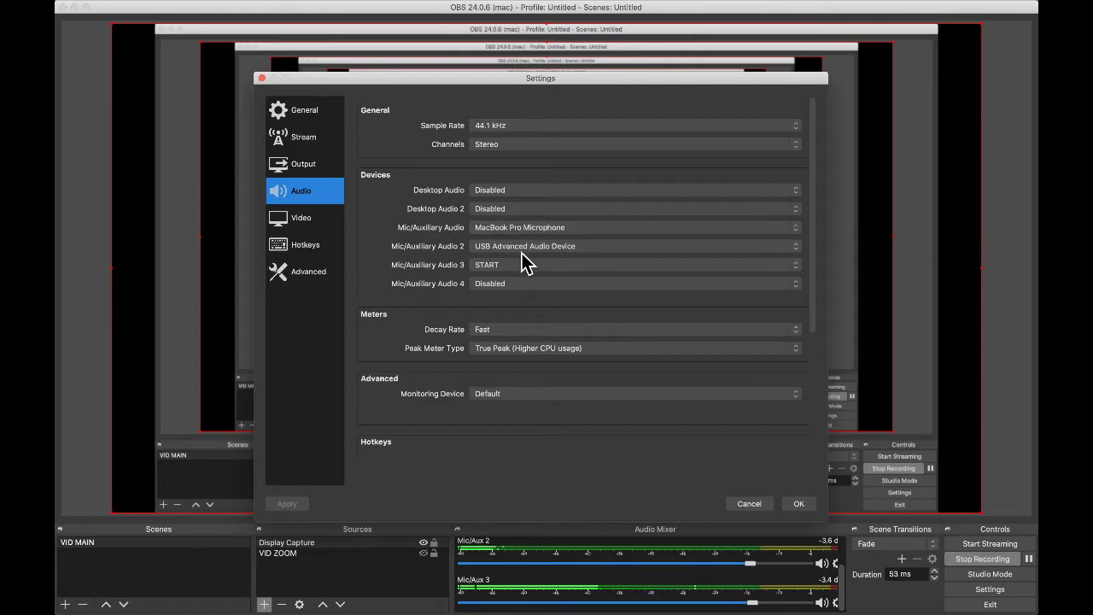
pyautogui.click(800, 505)
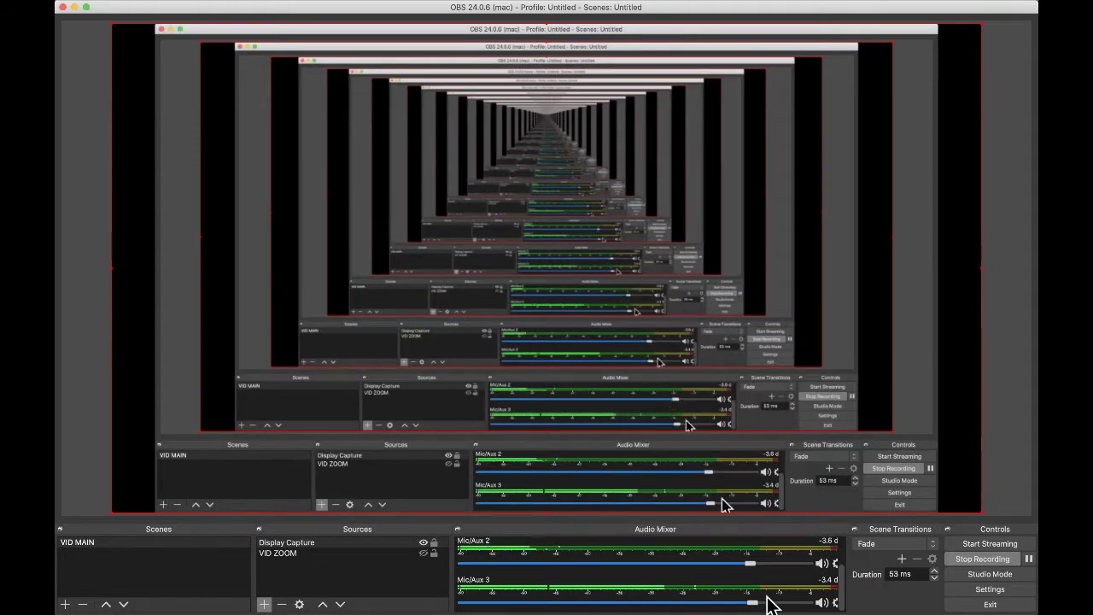
pyautogui.press('super+Tab')
pyautogui.press('super+Tab')
pyautogui.press('super+Tab')
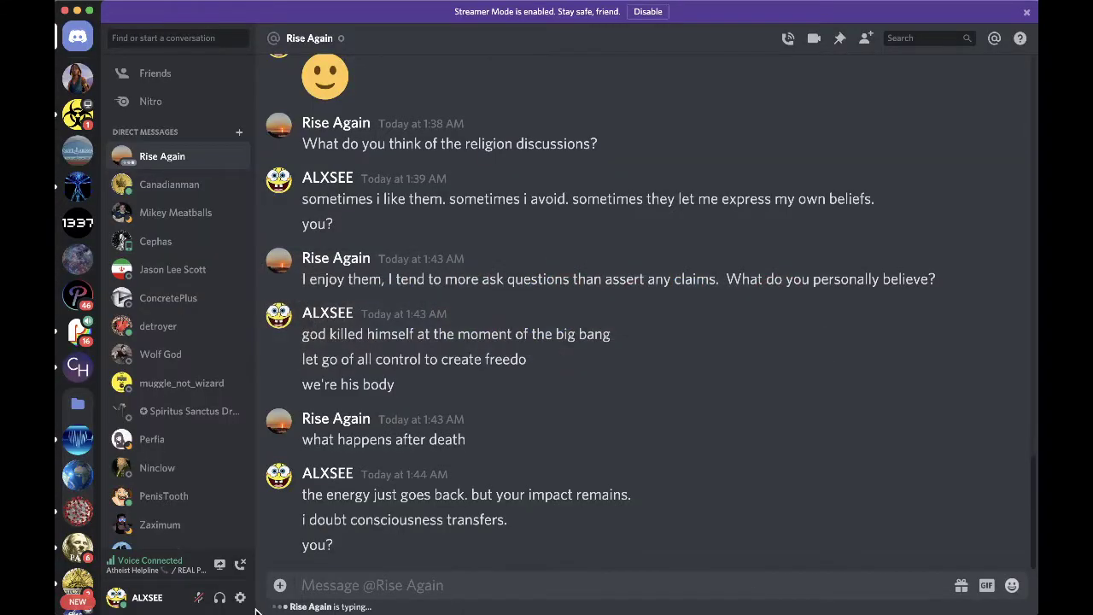
# - Look over Discord's Voice & Video settings, close them, and go back to Safari
pyautogui.click(242, 604)
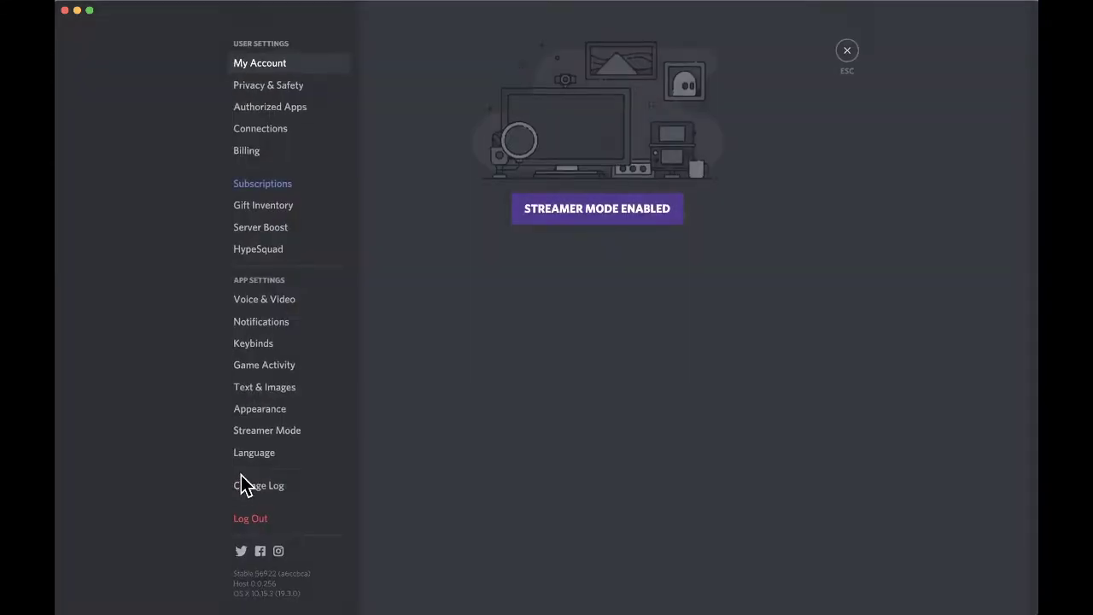
pyautogui.click(276, 298)
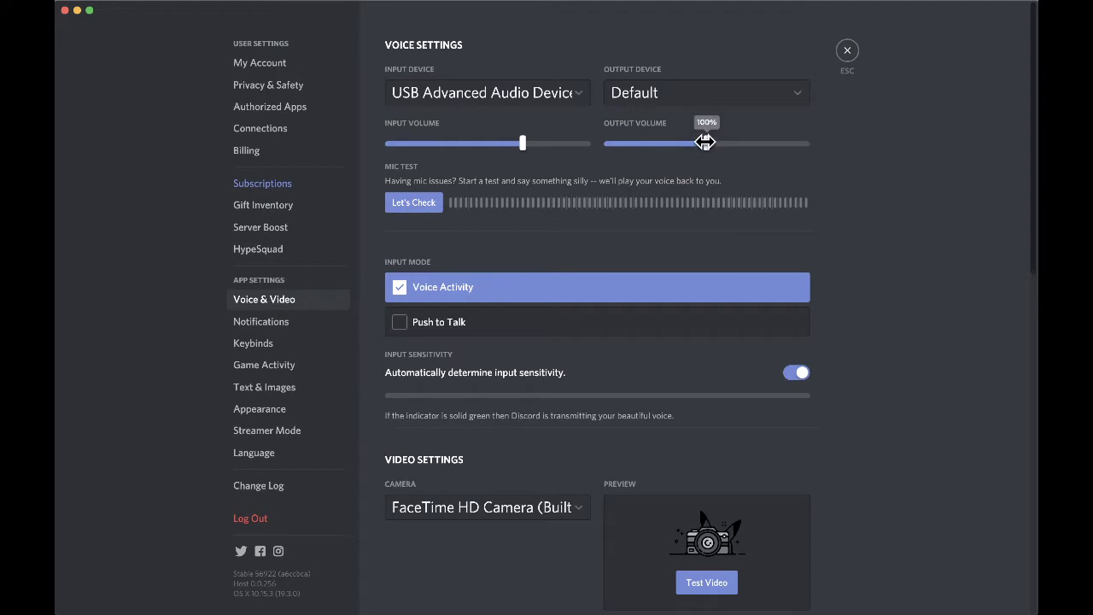
pyautogui.click(848, 51)
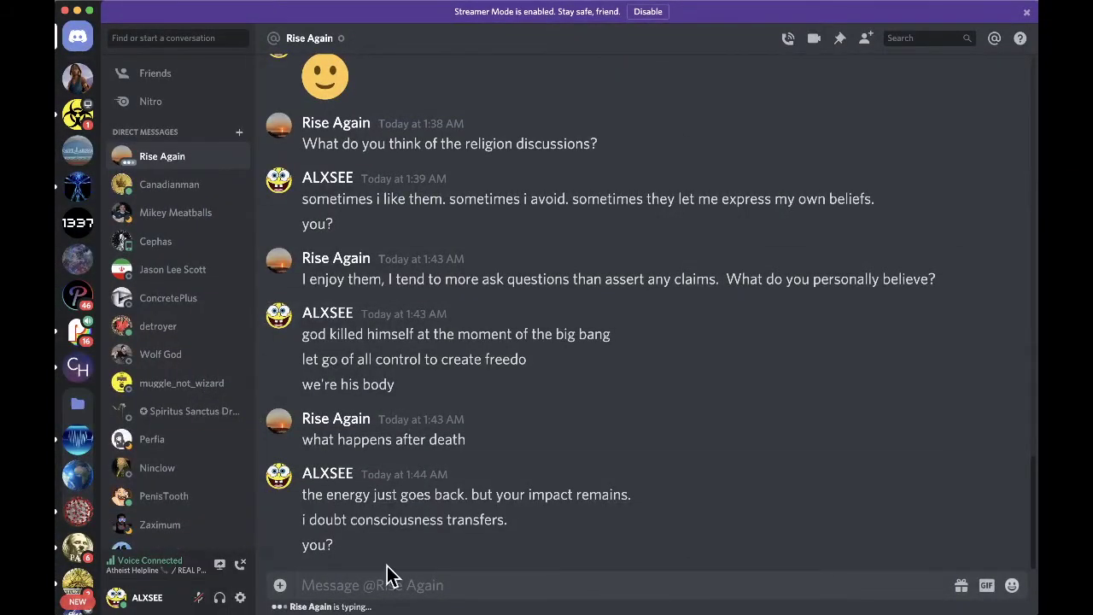
pyautogui.press('super+Tab')
pyautogui.press('super+Tab')
pyautogui.press('super+Tab')
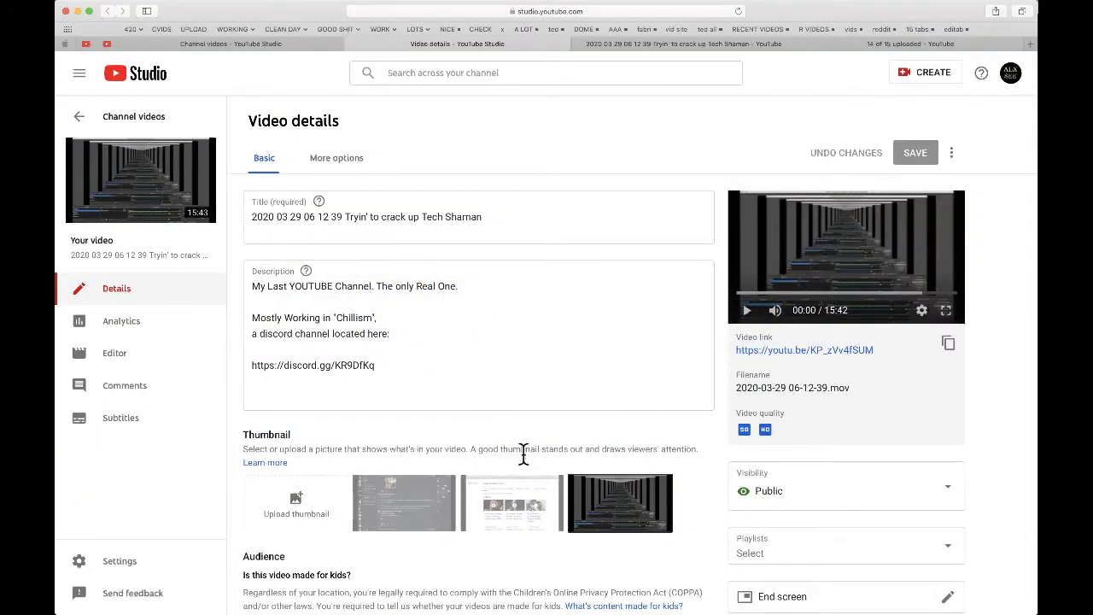
# - Save the middle suggested thumbnail for the Tech Shaman video, then review the upload-status tab
pyautogui.click(521, 504)
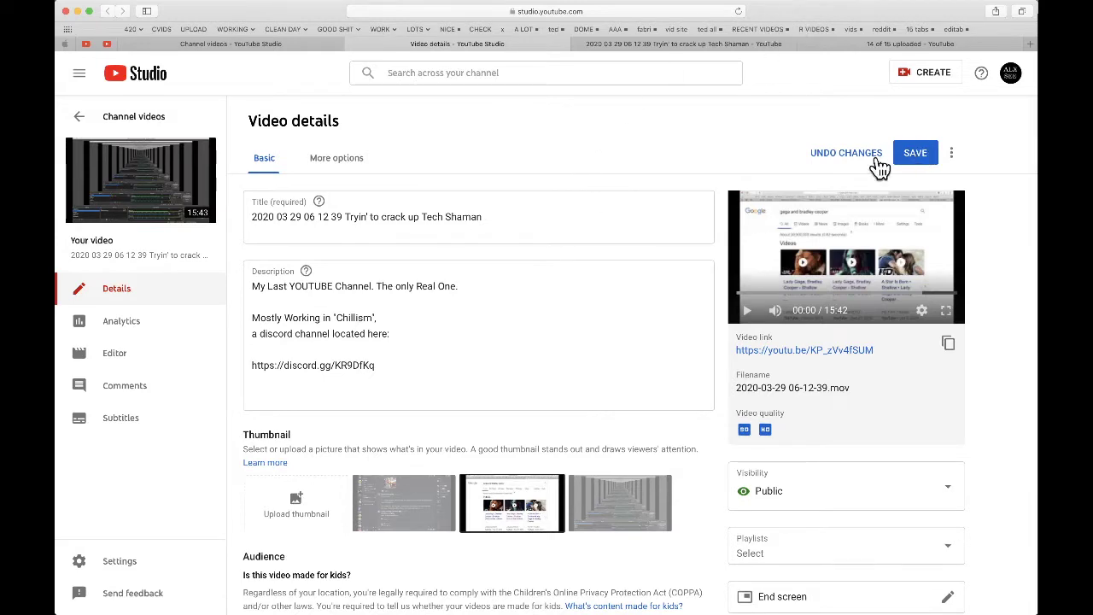
pyautogui.click(915, 152)
pyautogui.click(887, 47)
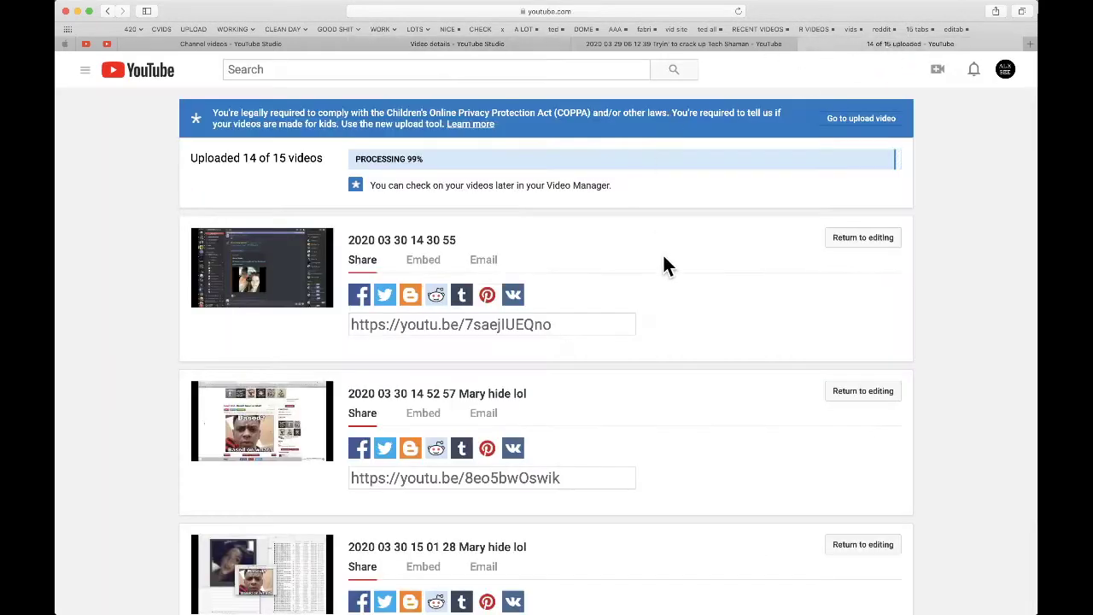
pyautogui.scroll(-15, 649, 260)
pyautogui.scroll(-3, 639, 284)
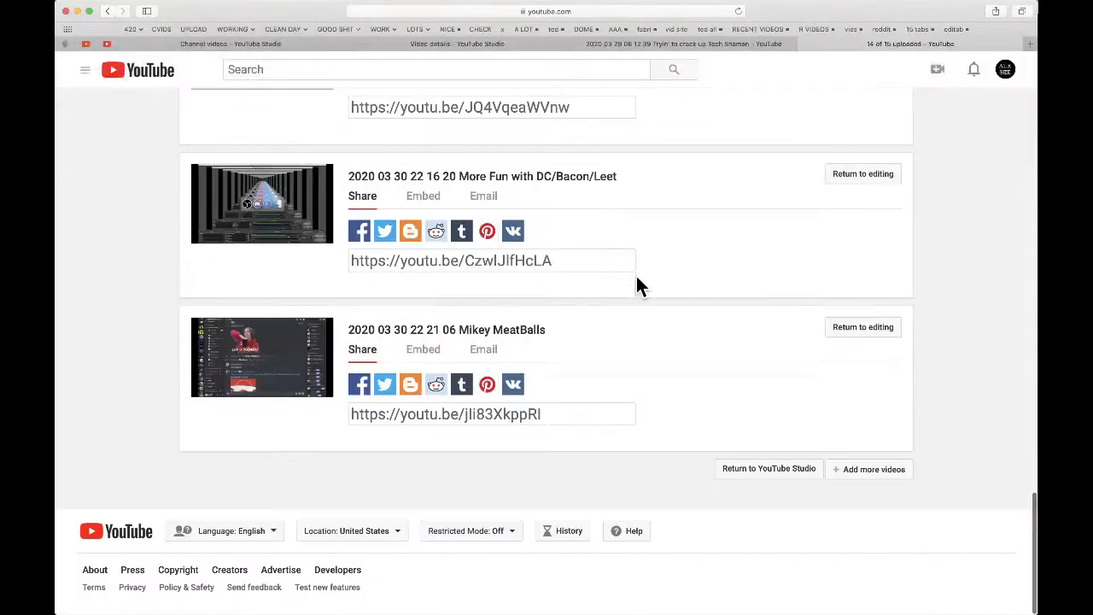
pyautogui.scroll(6, 637, 285)
pyautogui.scroll(5, 636, 276)
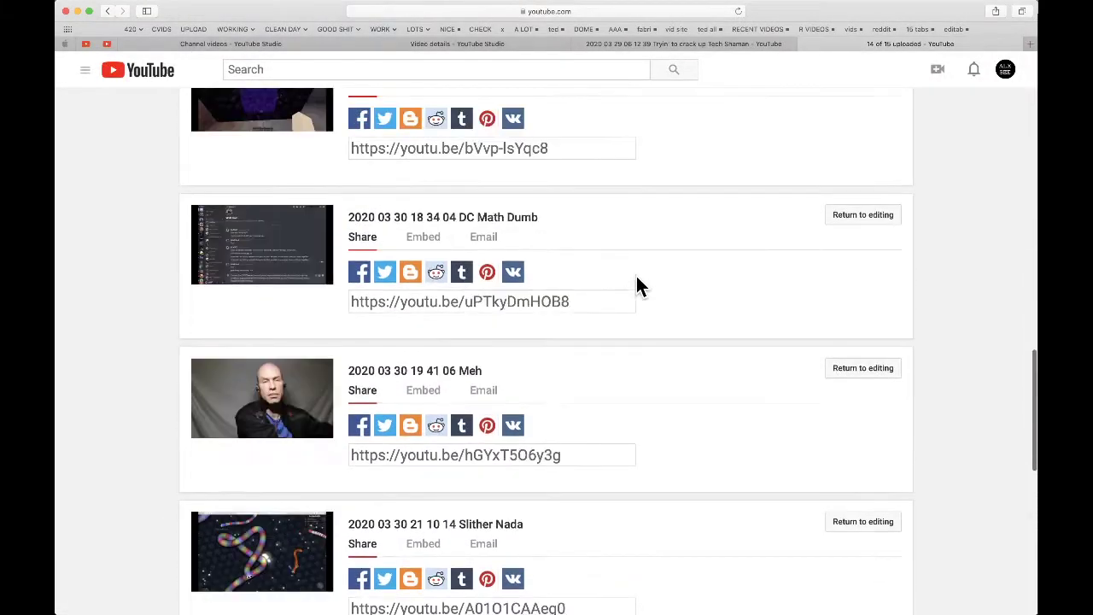
pyautogui.scroll(7, 636, 276)
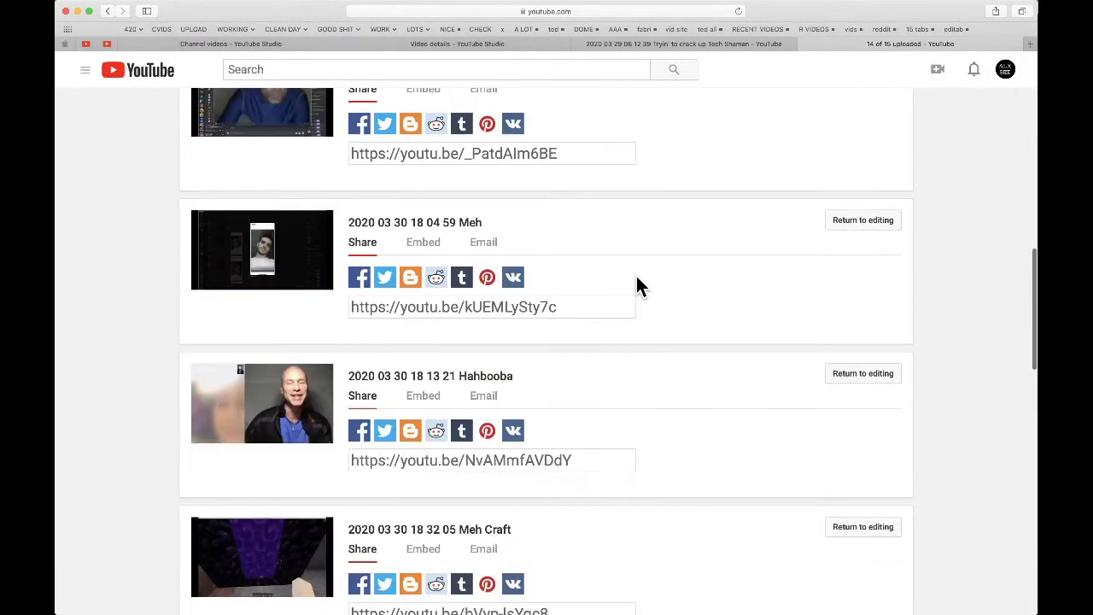
pyautogui.scroll(5, 636, 276)
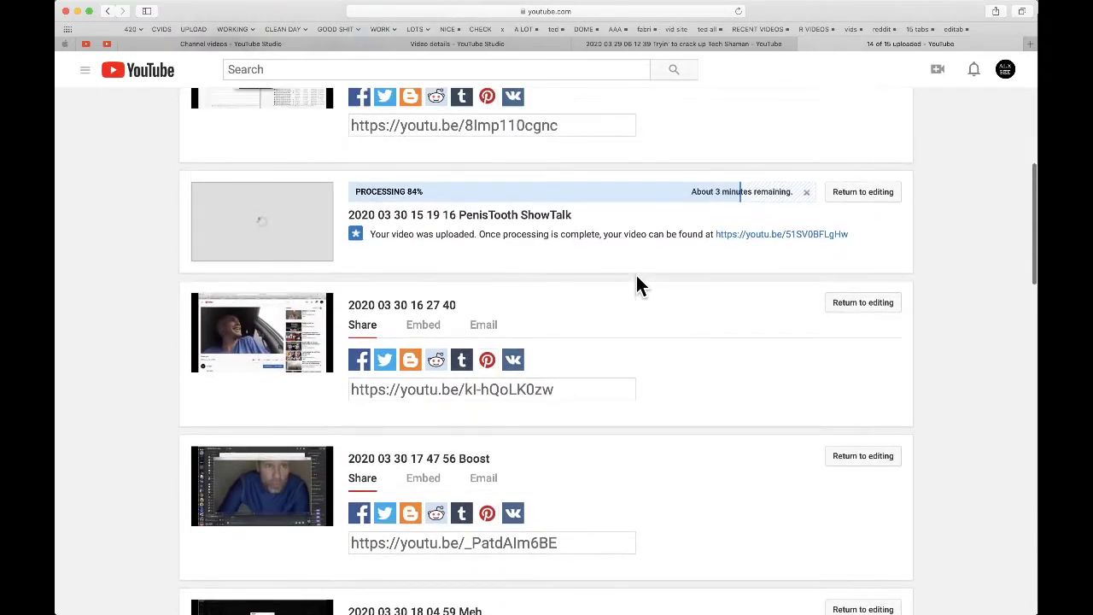
pyautogui.scroll(2, 636, 275)
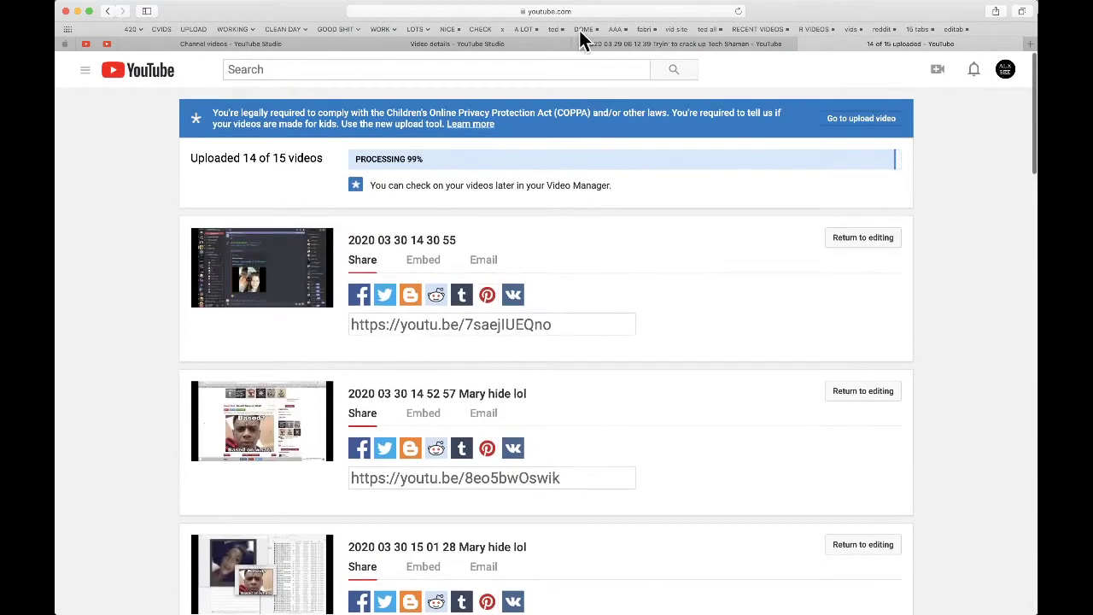
# - Close the Video details tab, reload the Channel videos list, and switch to OBS
pyautogui.click(632, 42)
pyautogui.click(434, 44)
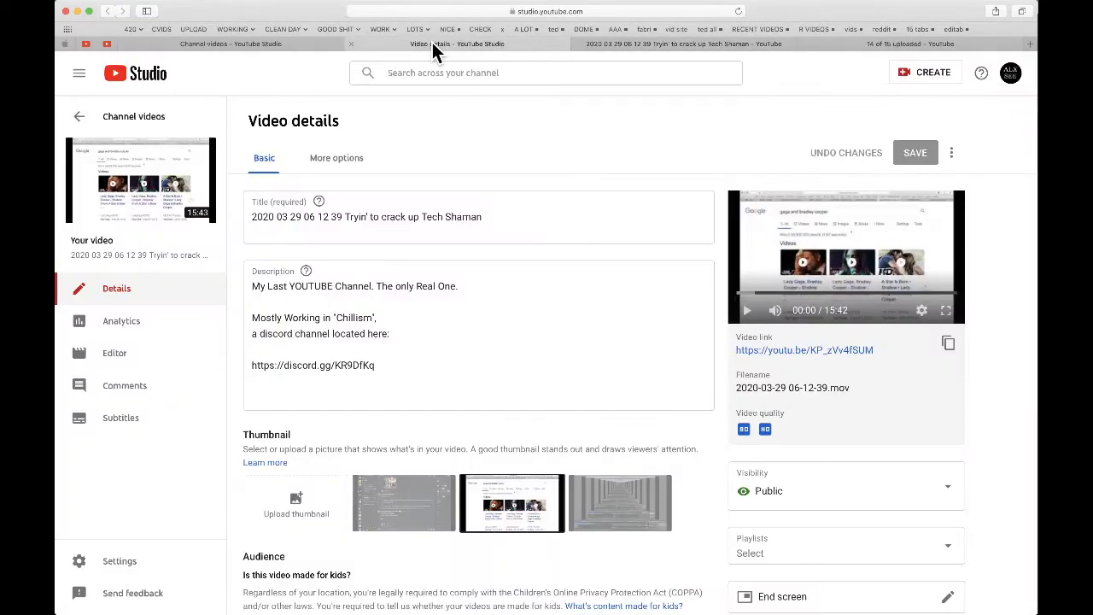
pyautogui.click(354, 44)
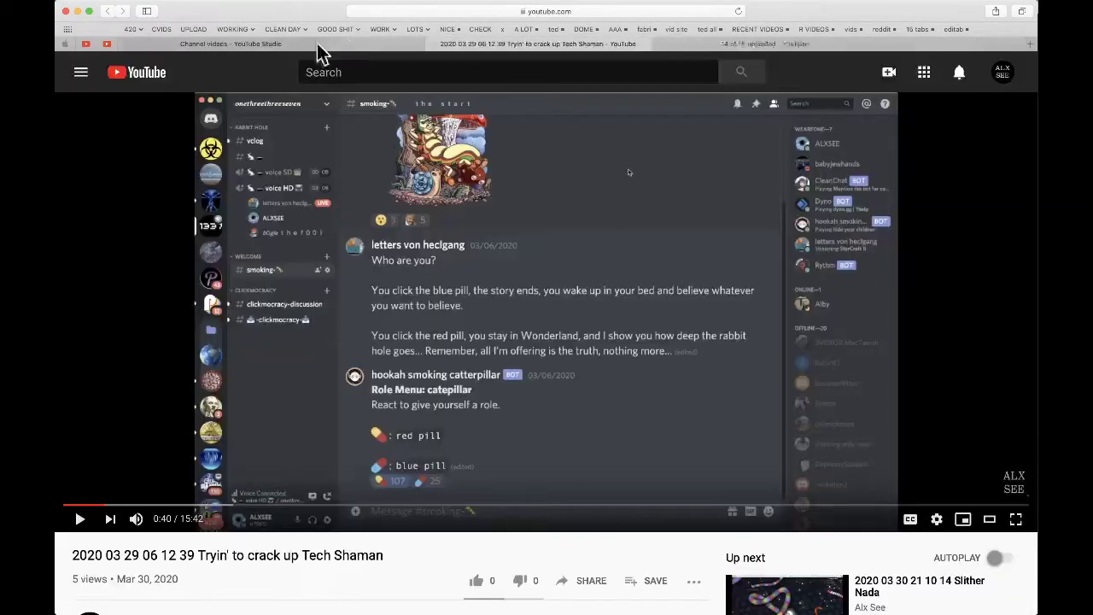
pyautogui.click(247, 42)
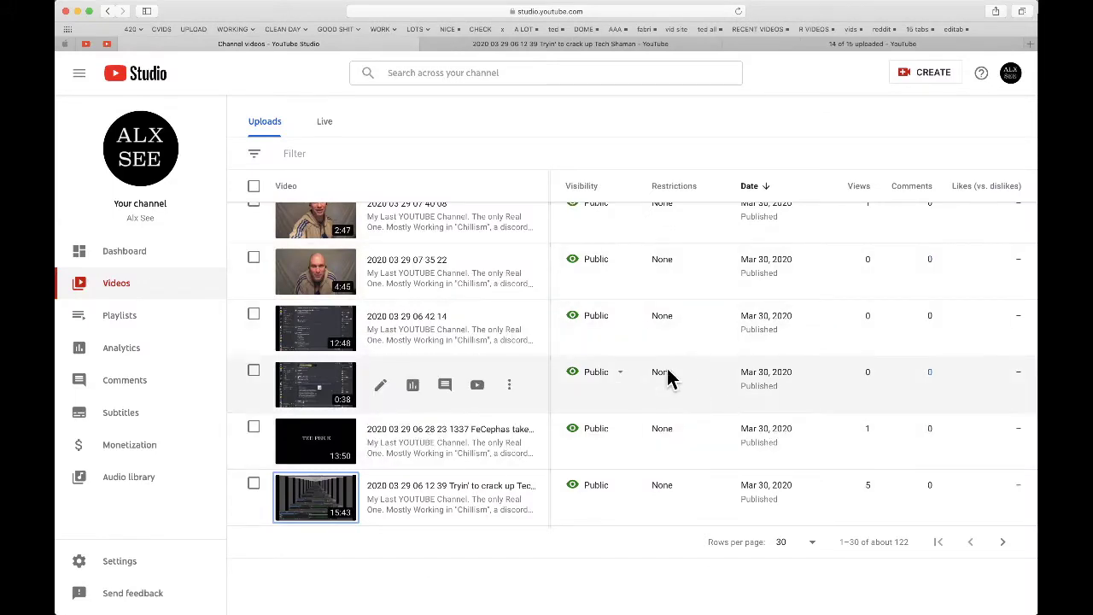
pyautogui.scroll(15, 669, 380)
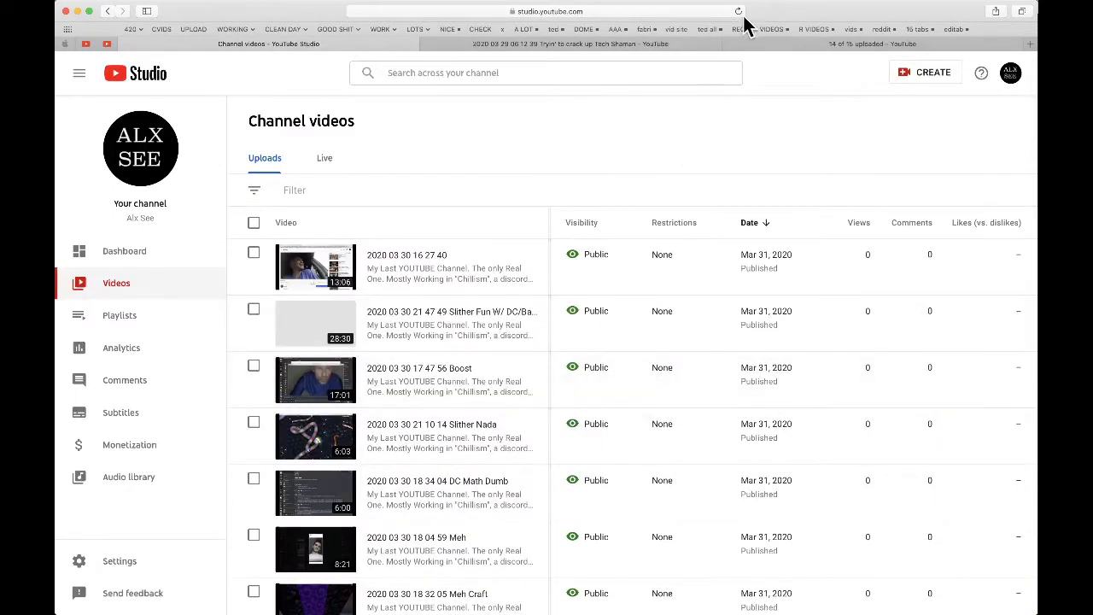
pyautogui.click(740, 12)
pyautogui.press('super+Tab')
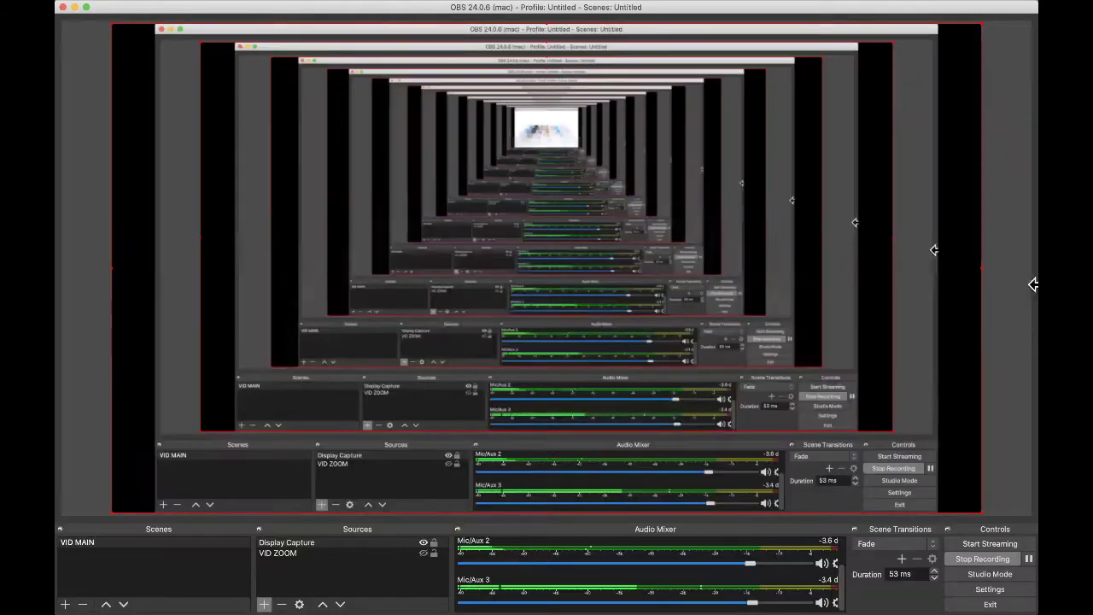
# - Choose Skip This Version for iMazing's 2.11.2 update, then return to Final Cut Pro
pyautogui.press('super+Tab')
pyautogui.press('Tab')
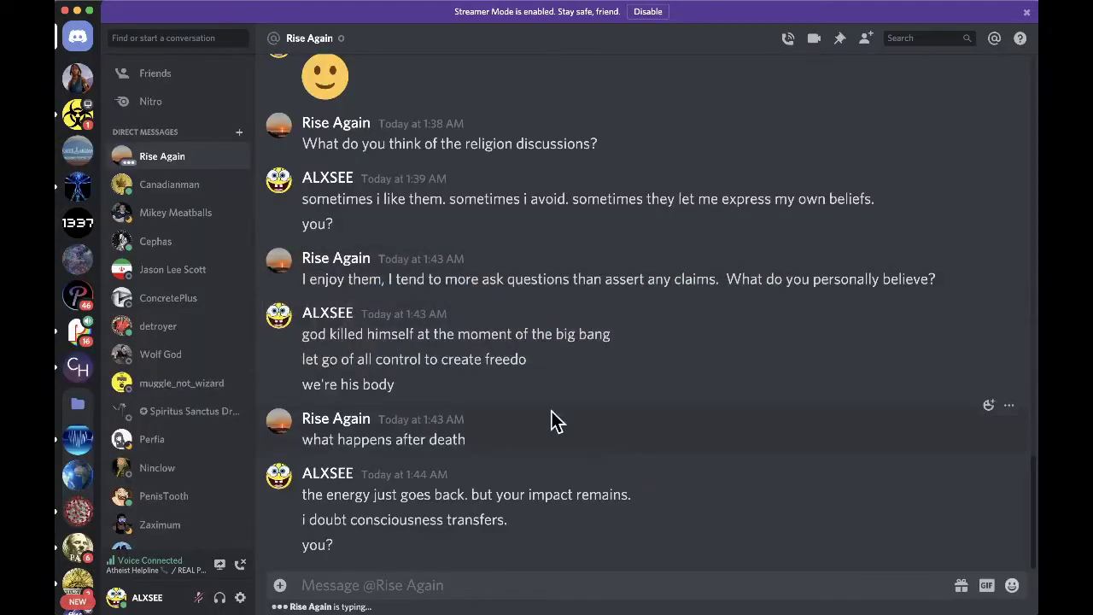
pyautogui.press('super+Tab')
pyautogui.press('Tab')
pyautogui.press('Tab')
pyautogui.press('Tab')
pyautogui.press('Tab')
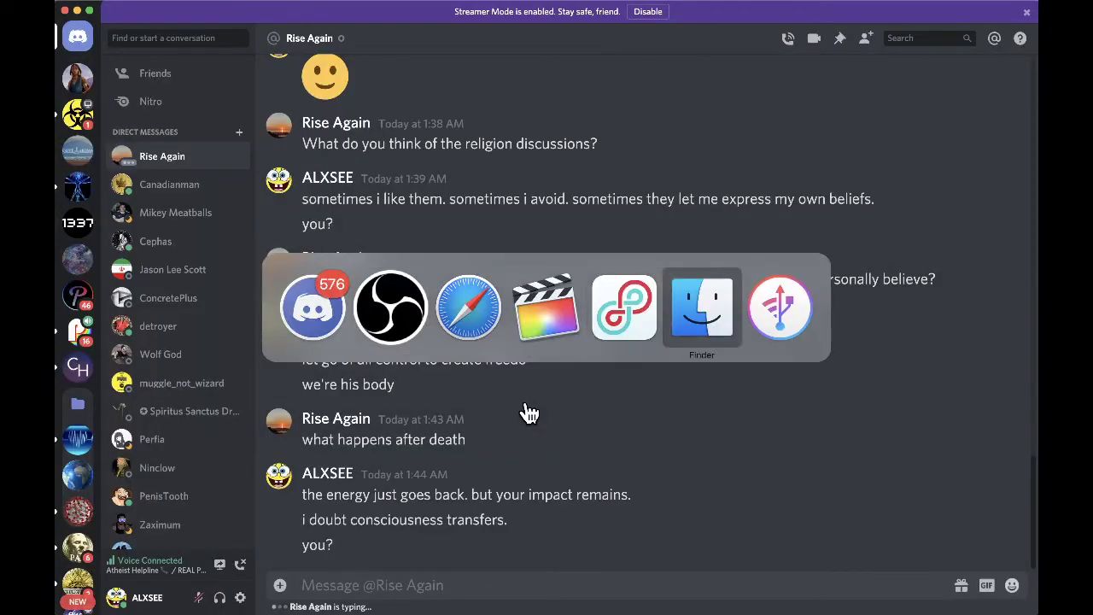
pyautogui.press('Tab')
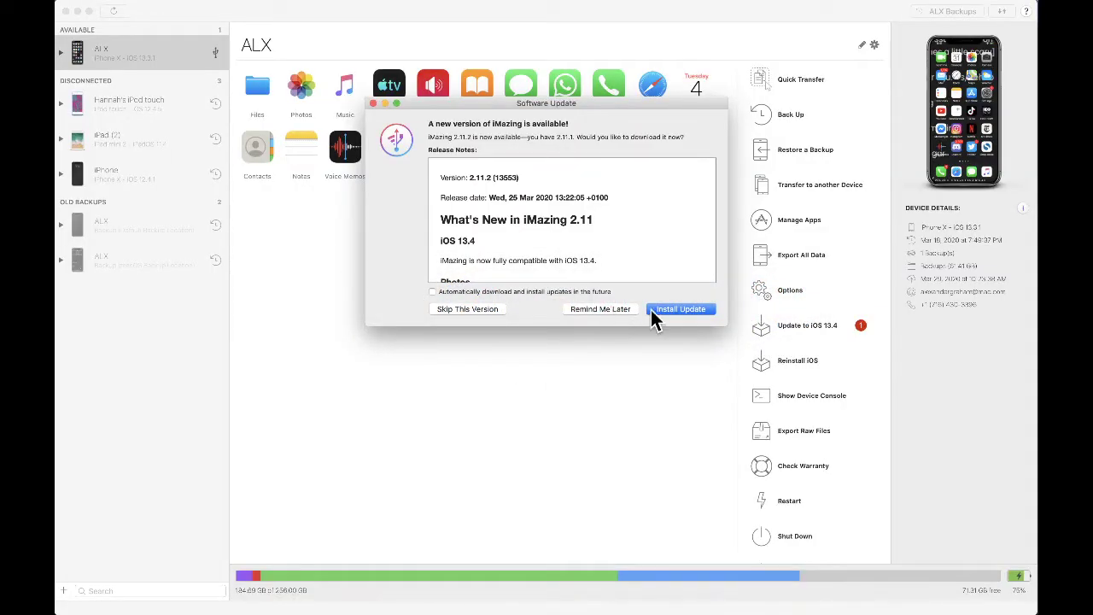
pyautogui.click(472, 311)
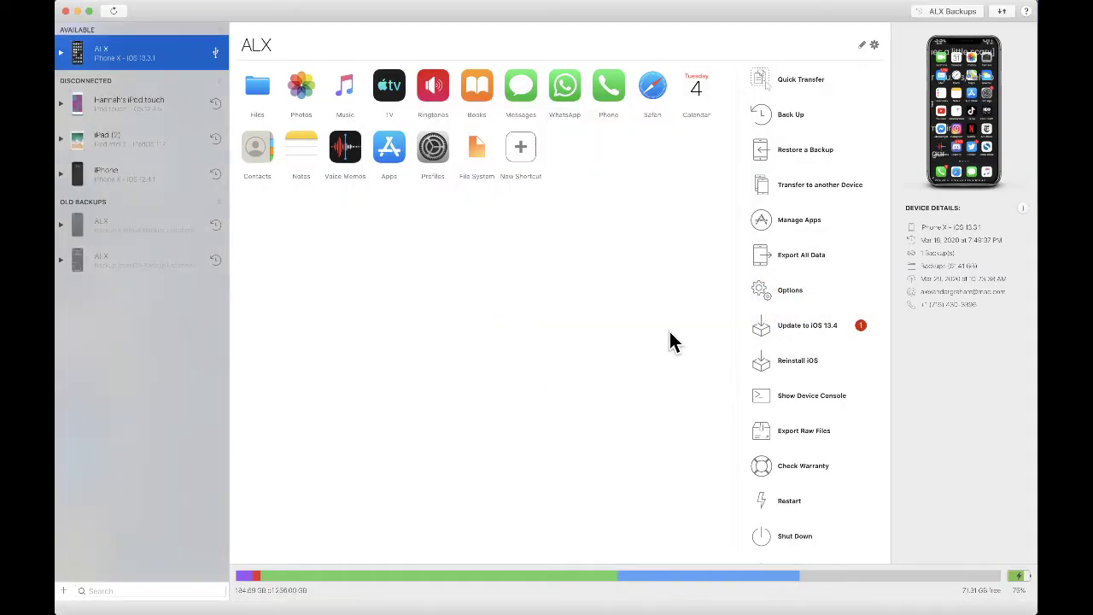
pyautogui.press('super+Tab')
pyautogui.press('Tab')
pyautogui.press('Tab')
pyautogui.press('Tab')
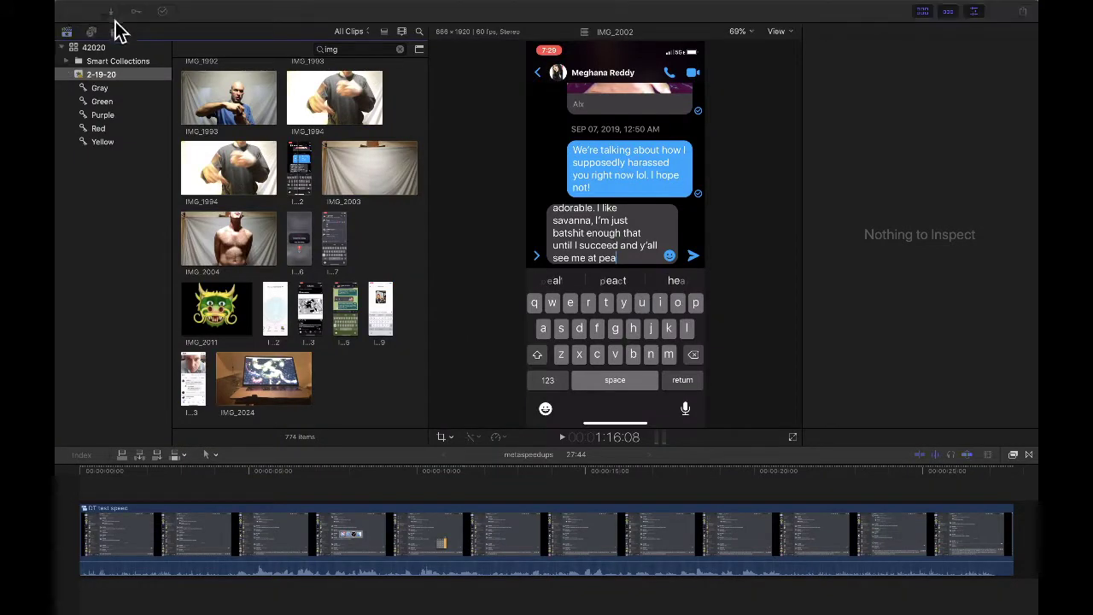
# - Select 87 of the 88 camera clips and import them into the existing 2-19-20 event
pyautogui.scroll(10, 557, 447)
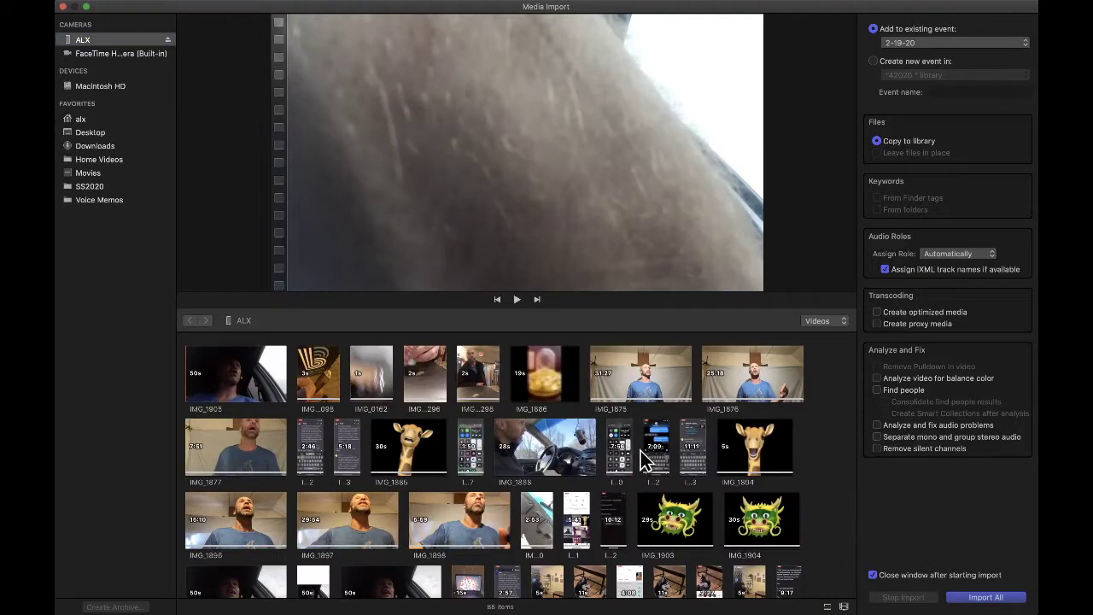
pyautogui.moveTo(346, 372); pyautogui.dragTo(195, 560)
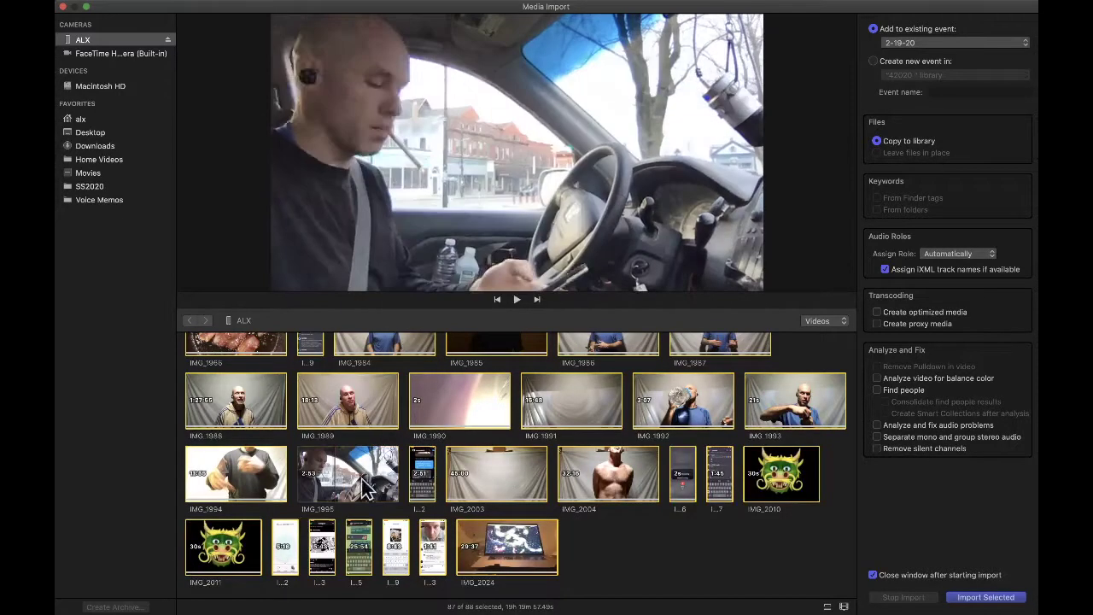
pyautogui.click(984, 598)
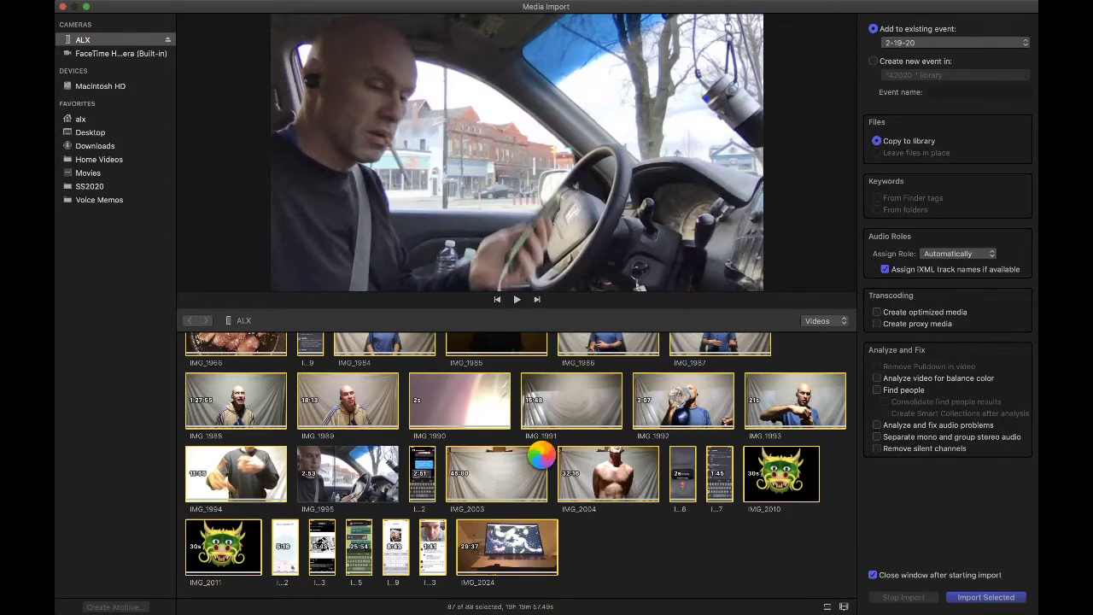
pyautogui.press('super+Tab')
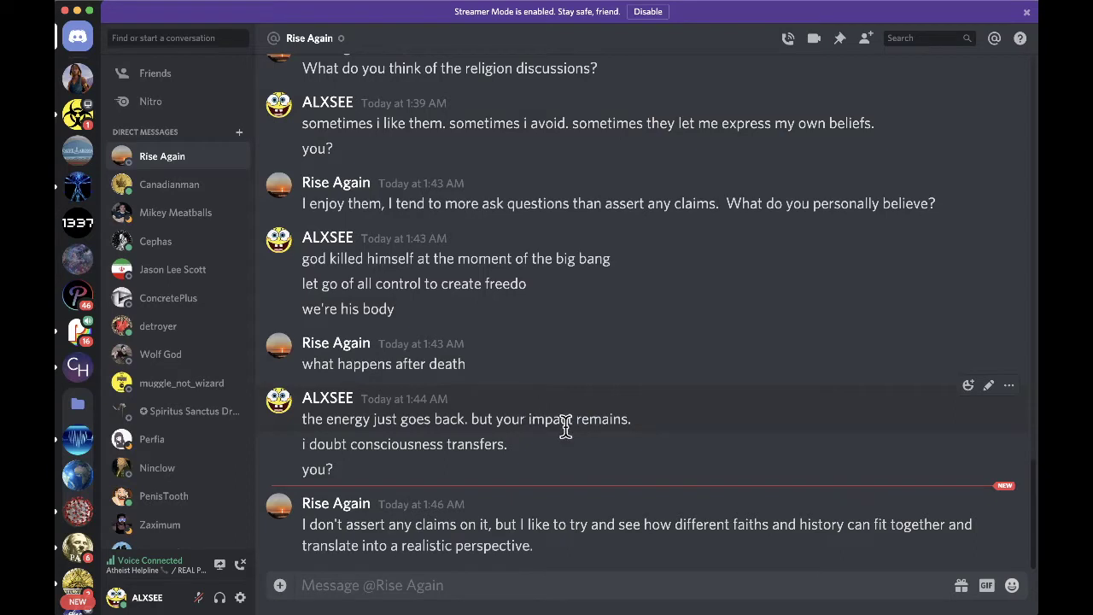
# - Send the OMMunism question and the 'not really an omnist' reply, then dismiss Final Cut's Import Failed alert
pyautogui.write('did we talk about O')
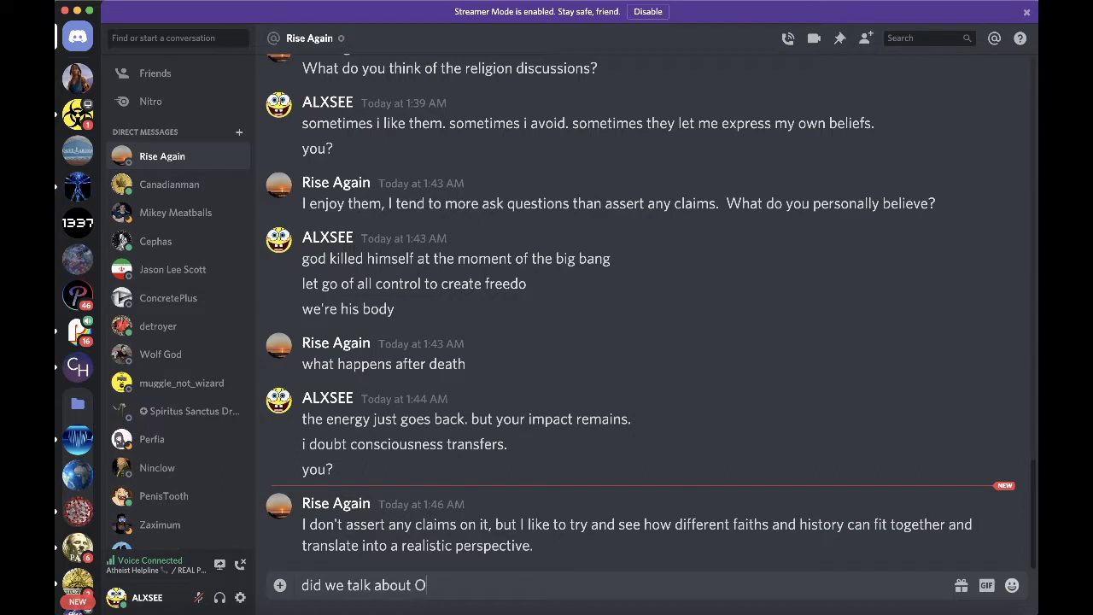
pyautogui.write('MMunism lol')
pyautogui.press('Return')
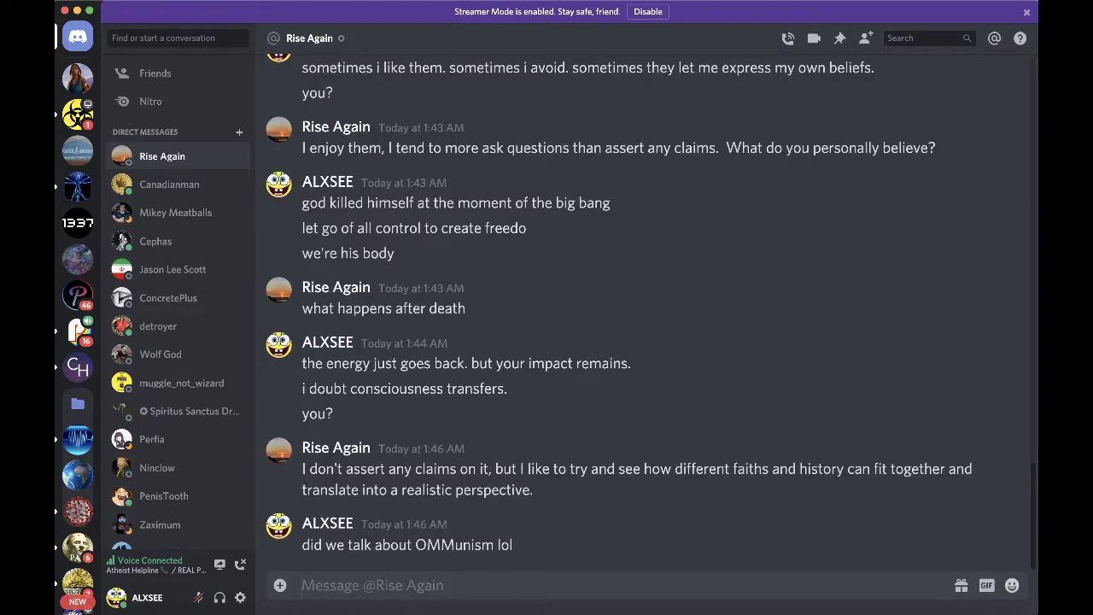
pyautogui.write("i'm not r")
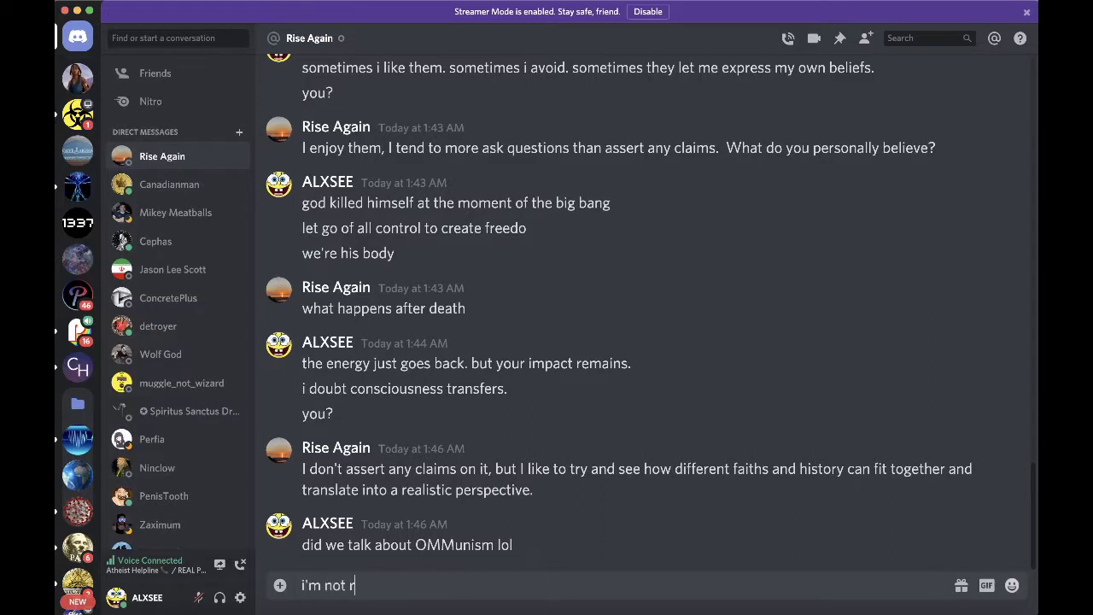
pyautogui.write('eally an omnist prolly t')
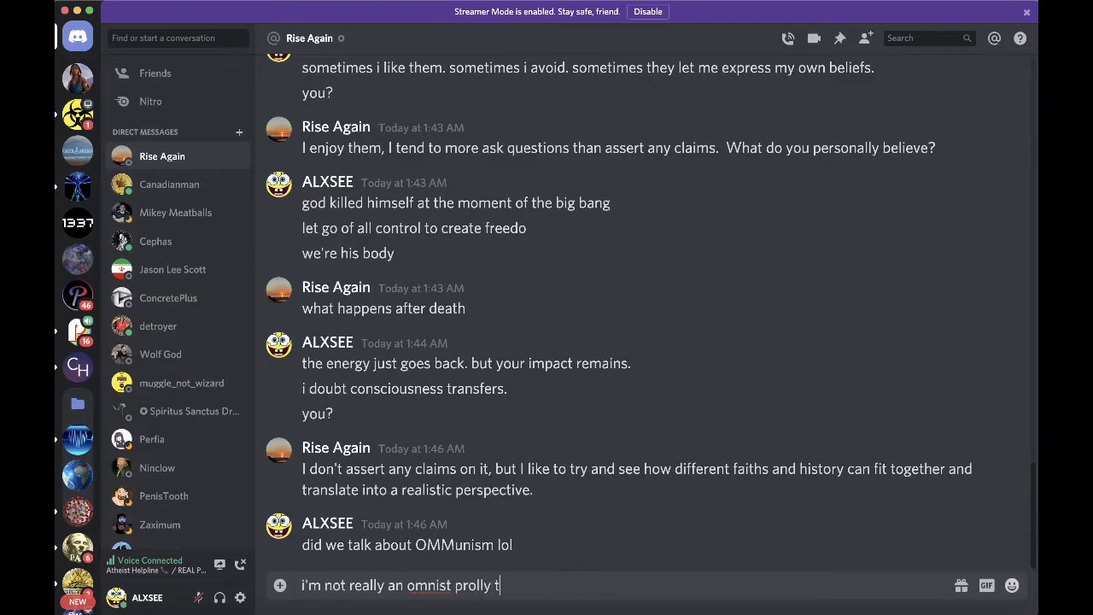
pyautogui.write('he opposite, but i like the ')
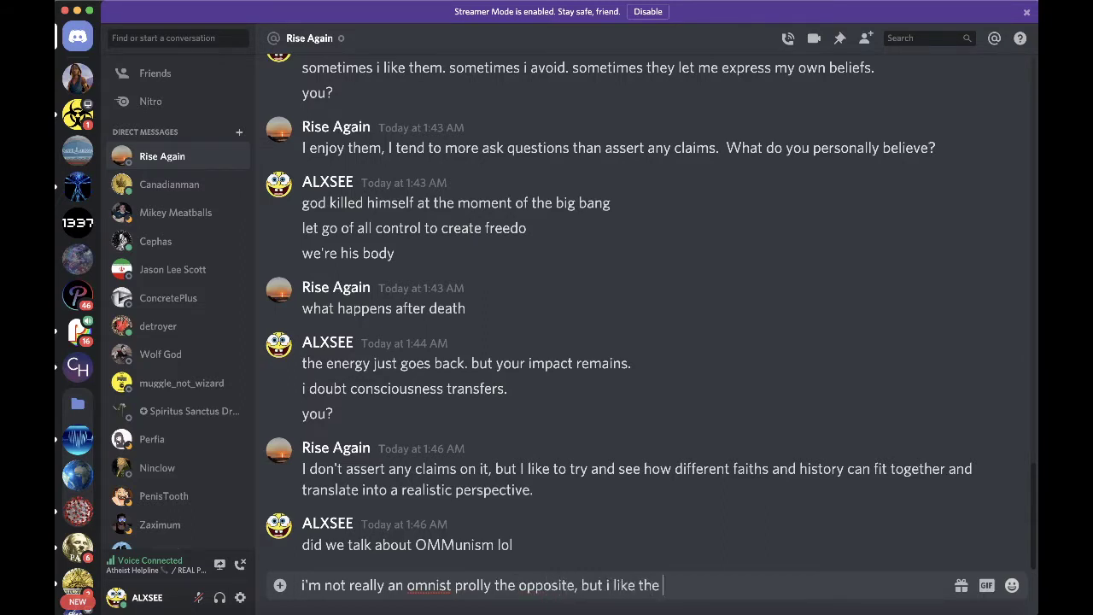
pyautogui.write('word')
pyautogui.press('Return')
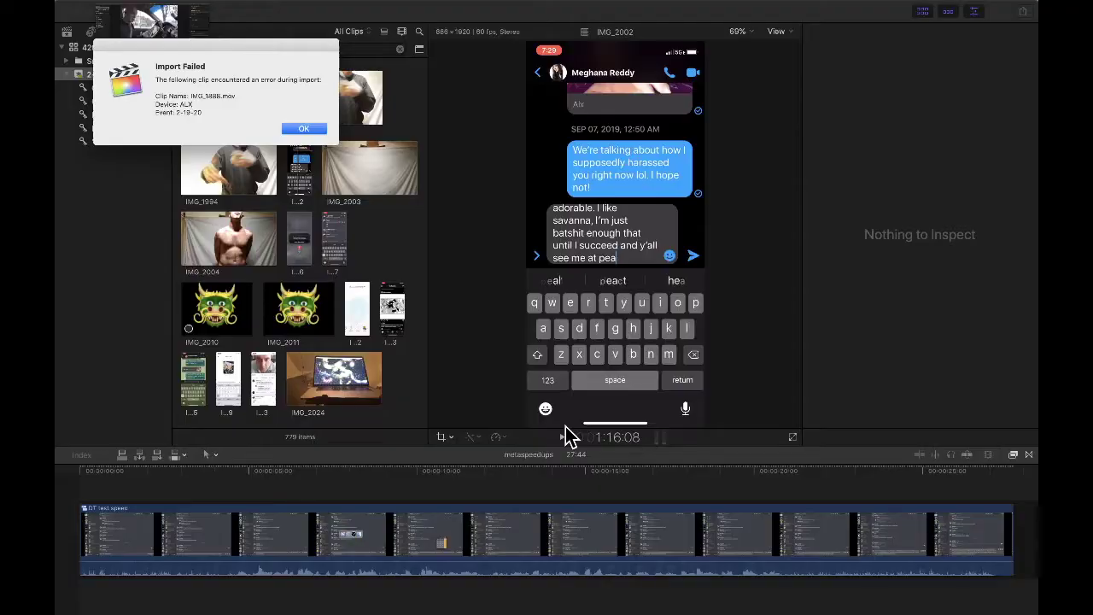
pyautogui.click(304, 128)
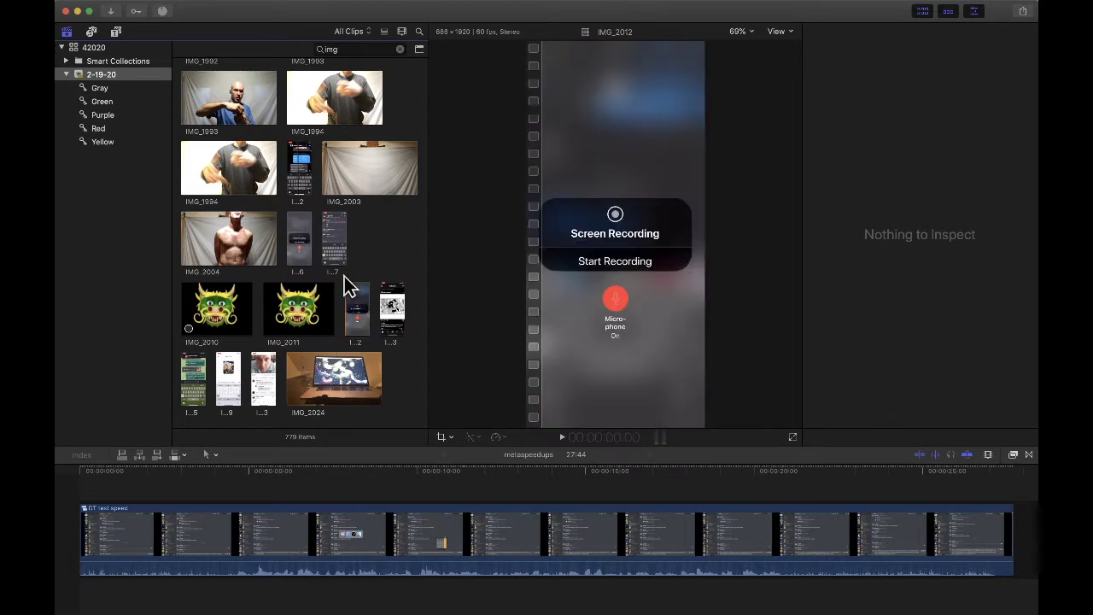
pyautogui.press('super+Tab')
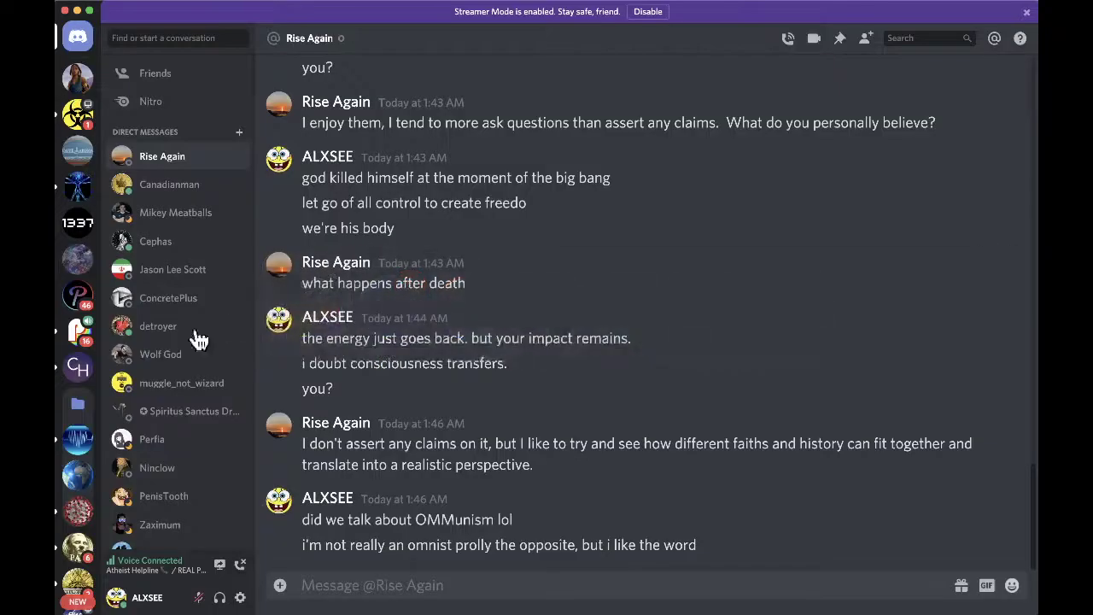
pyautogui.click(77, 124)
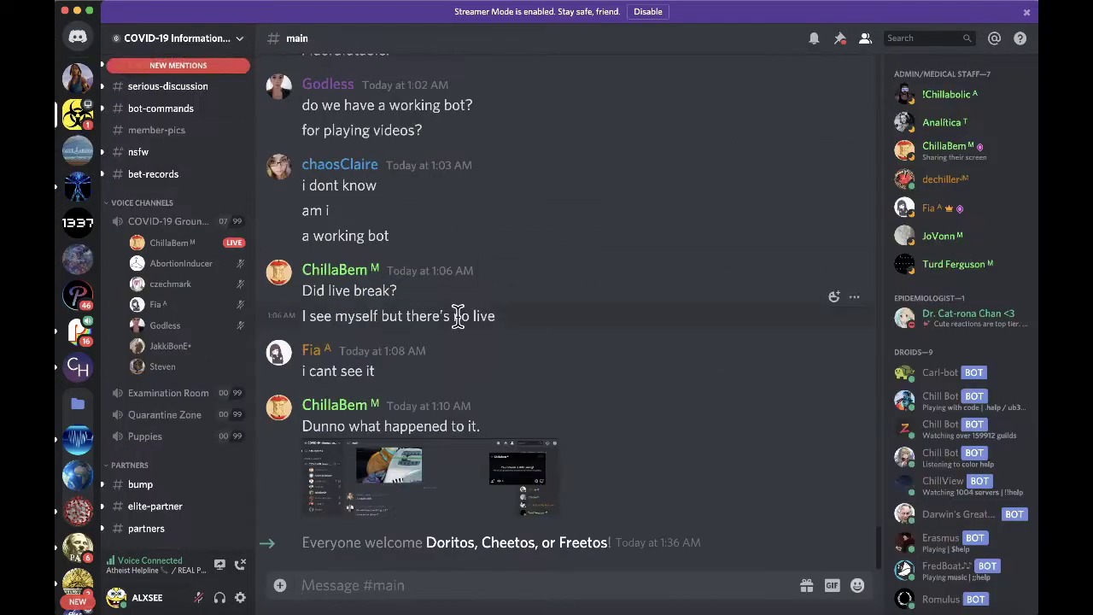
pyautogui.click(77, 330)
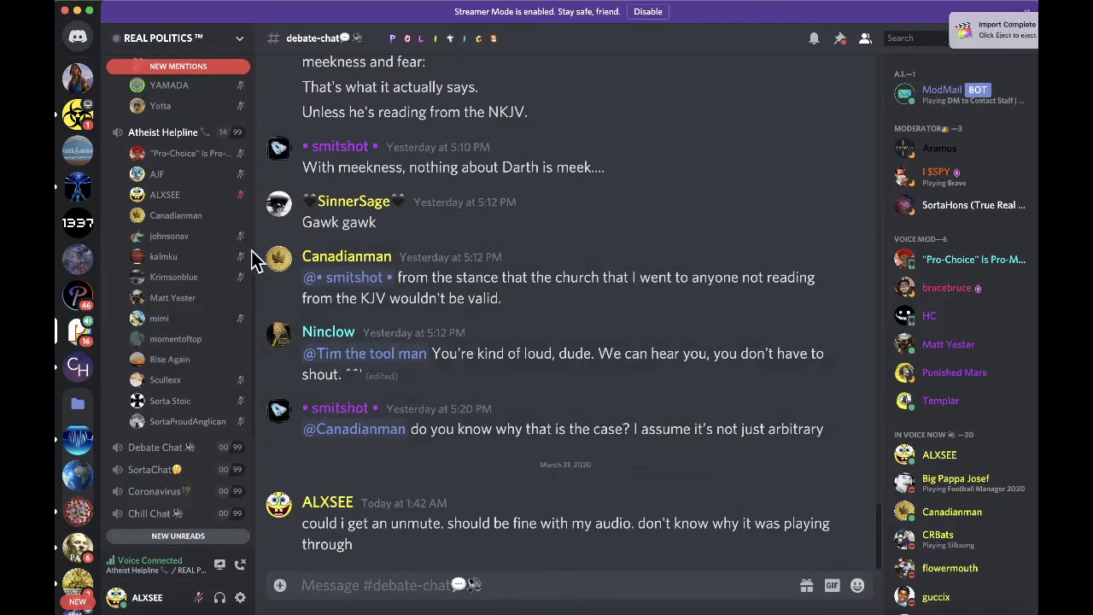
pyautogui.write('@matt')
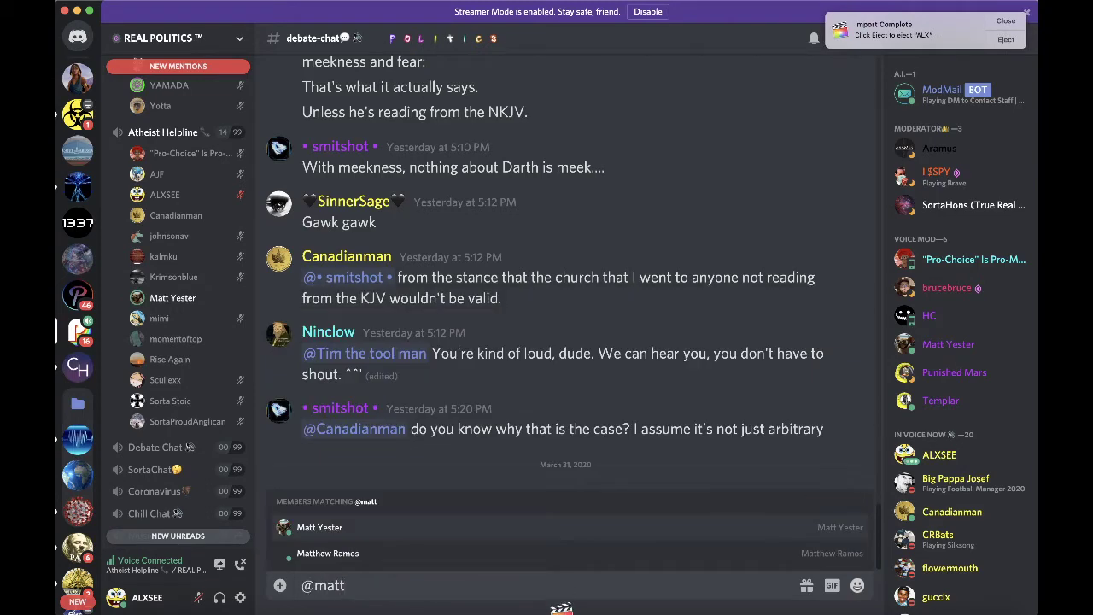
pyautogui.press('Tab')
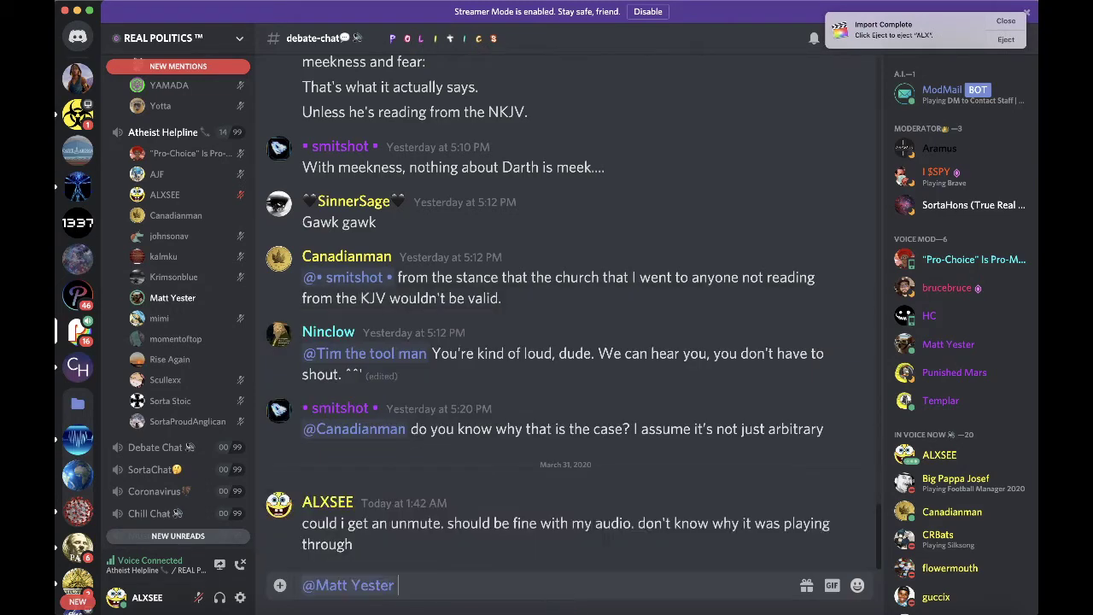
pyautogui.write("when you're done")
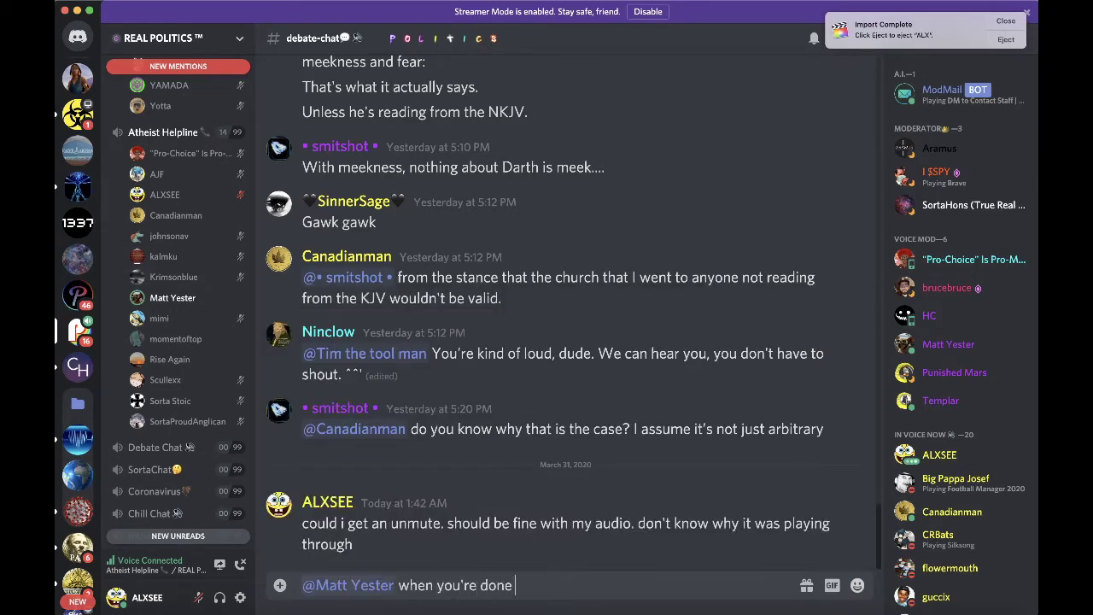
pyautogui.write(' co')
pyautogui.write('ght i get an ')
pyautogui.write('unmute please?')
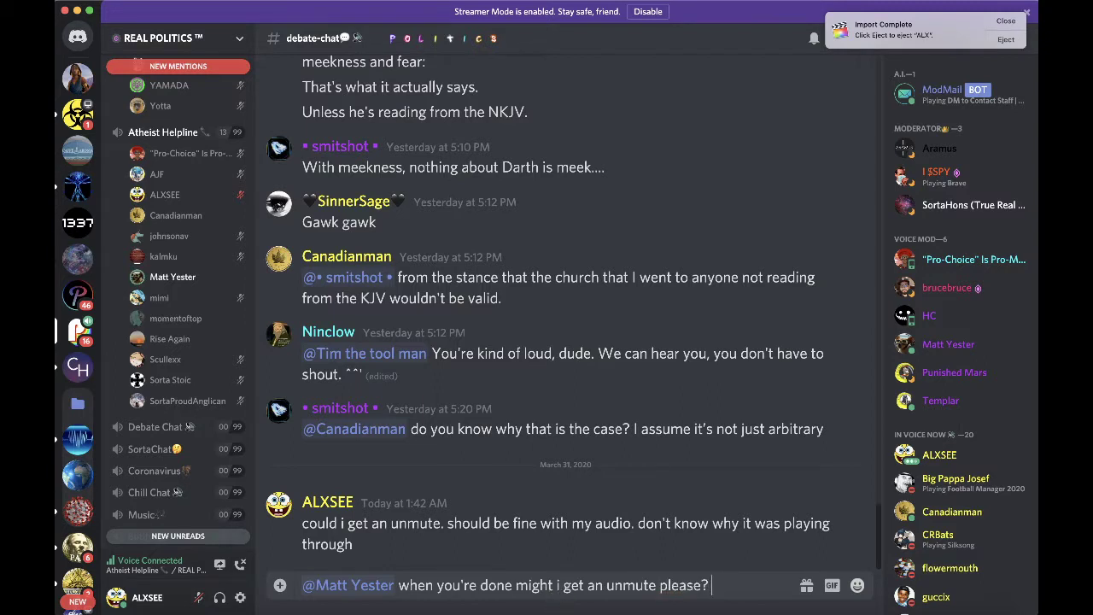
pyautogui.write(' apparently ')
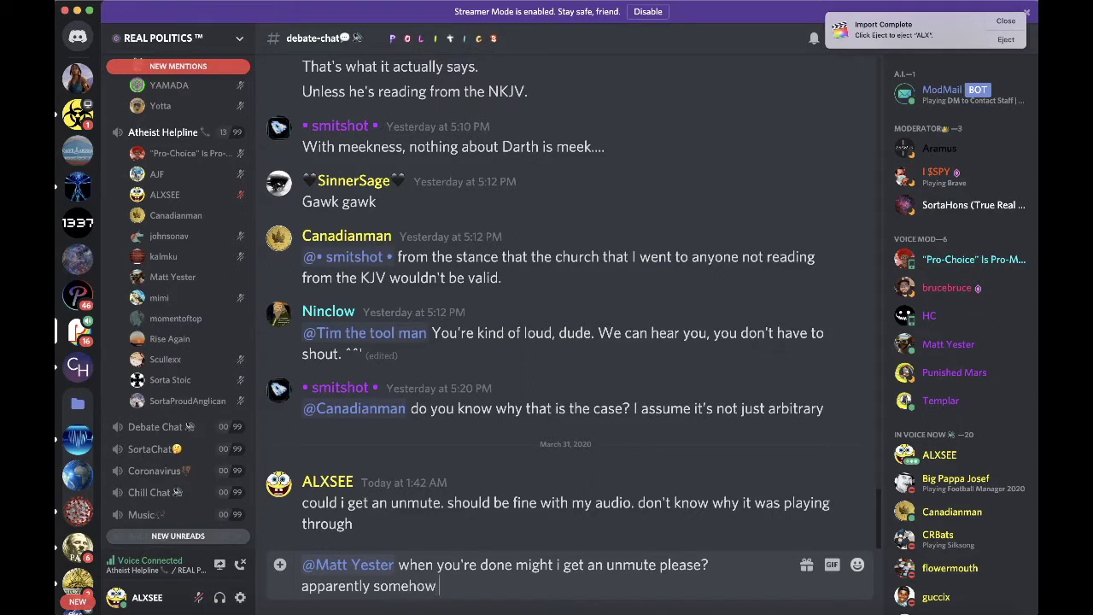
pyautogui.write('somehow i s')
pyautogui.press('BackSpace')
pyautogui.write('had sound crossover')
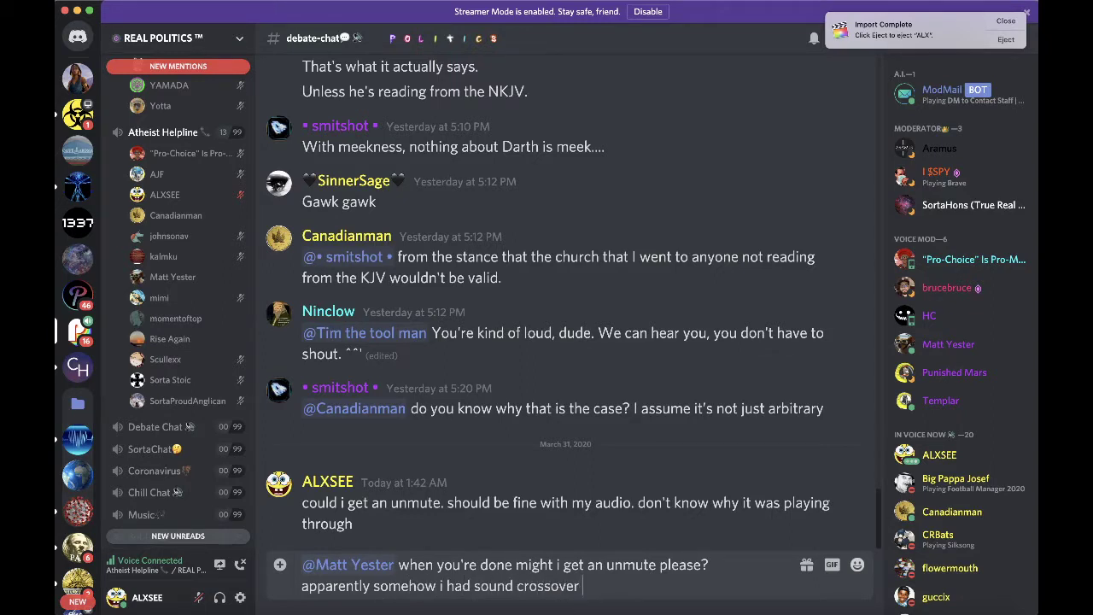
pyautogui.write('y bad')
pyautogui.press('Return')
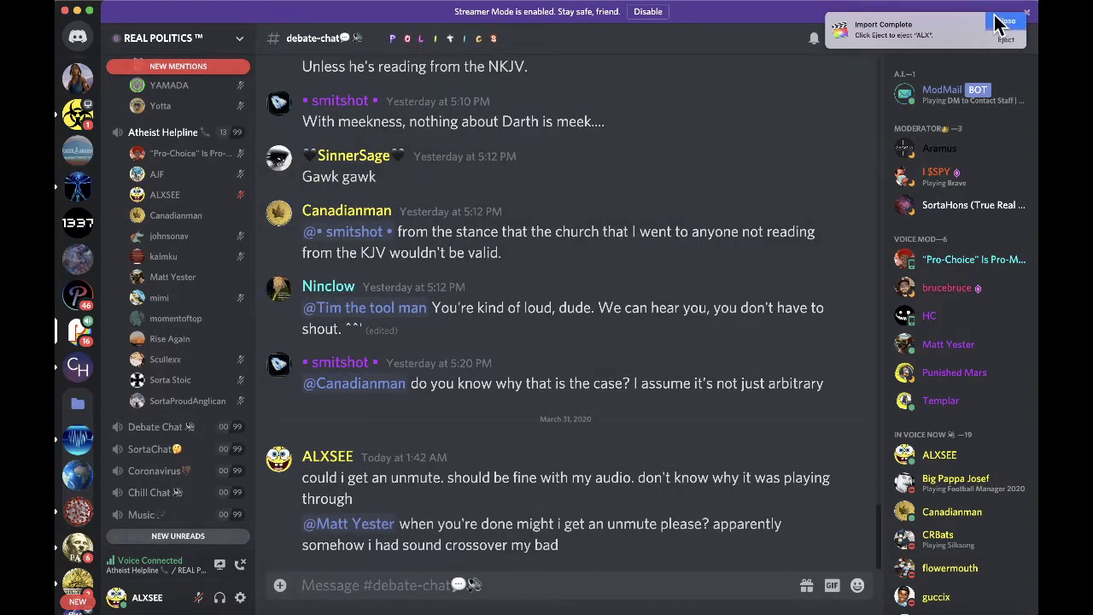
# - Dismiss the import notification and bring Final Cut Pro back to the front
pyautogui.click(1001, 24)
pyautogui.press('super+Tab')
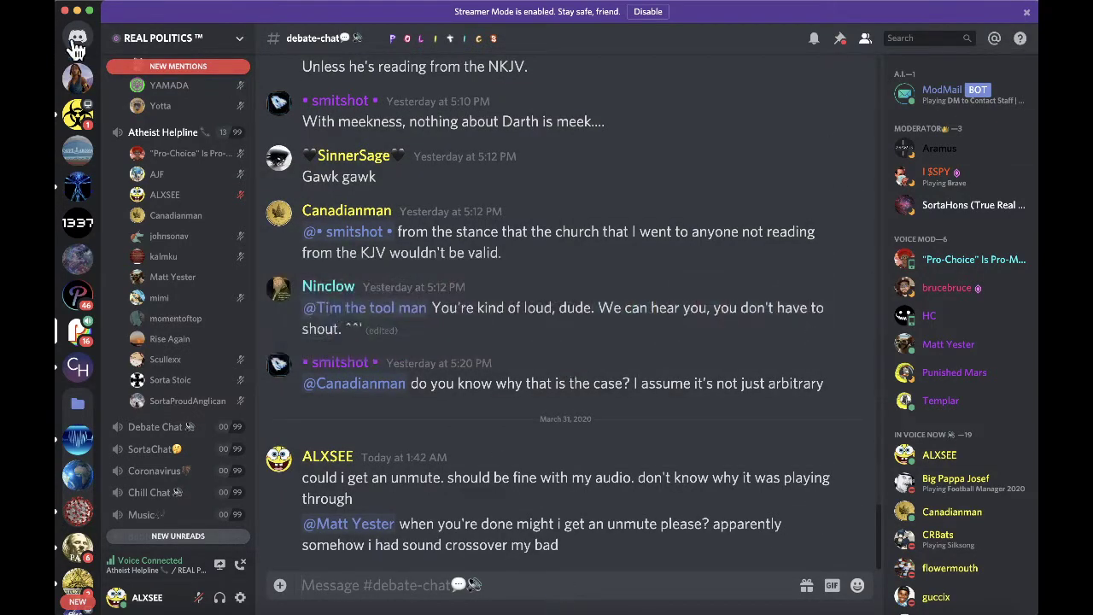
pyautogui.click(77, 41)
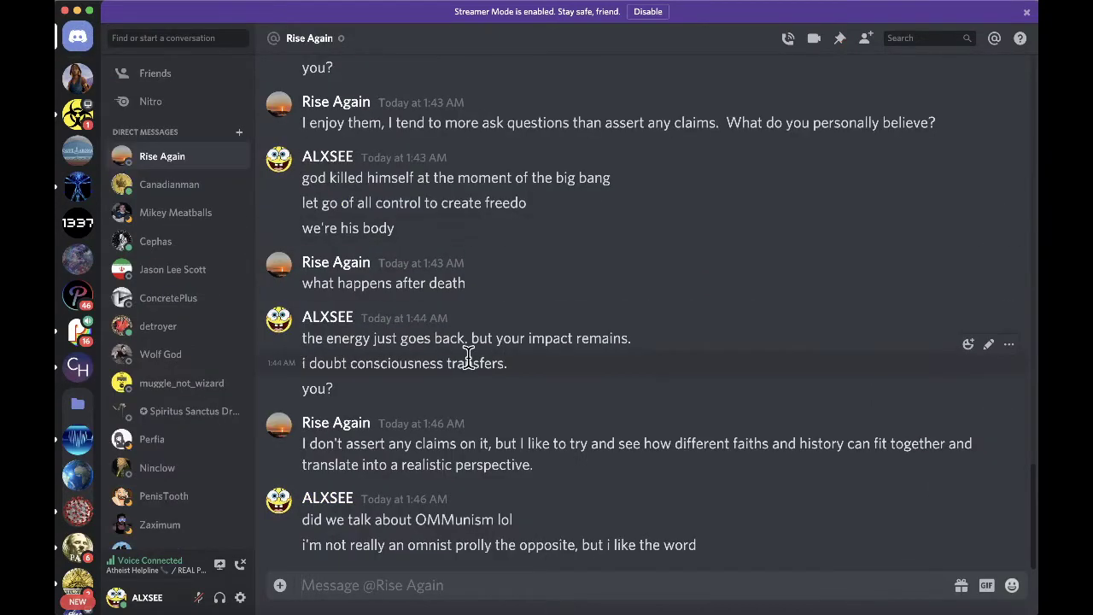
pyautogui.click(562, 598)
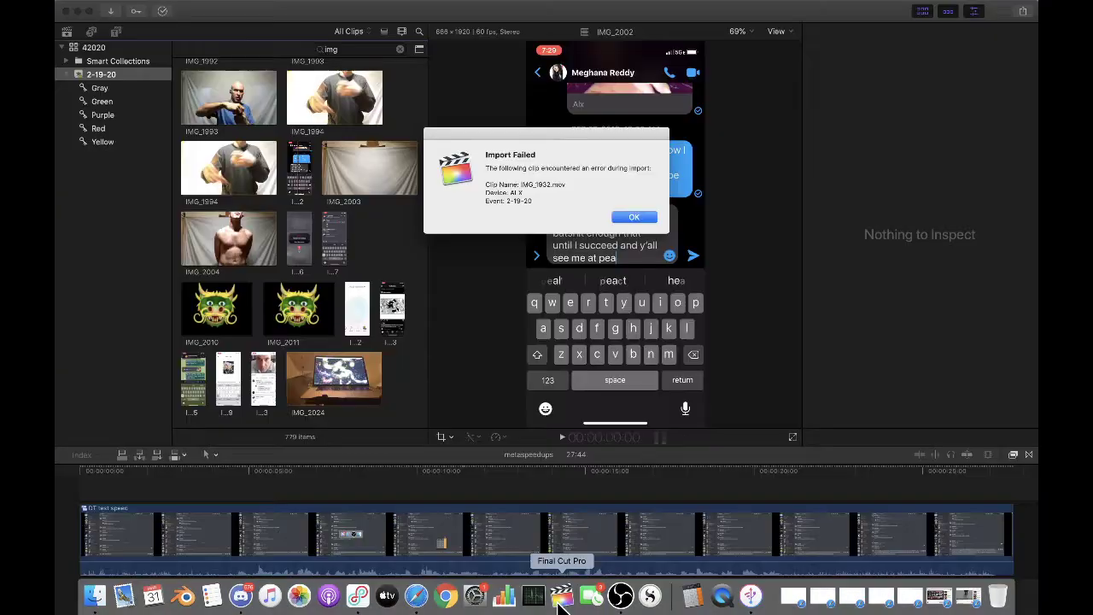
# - Dismiss the IMG_1932 import-failed alert and play and skim the IMG_2024 clip in the viewer
pyautogui.click(636, 218)
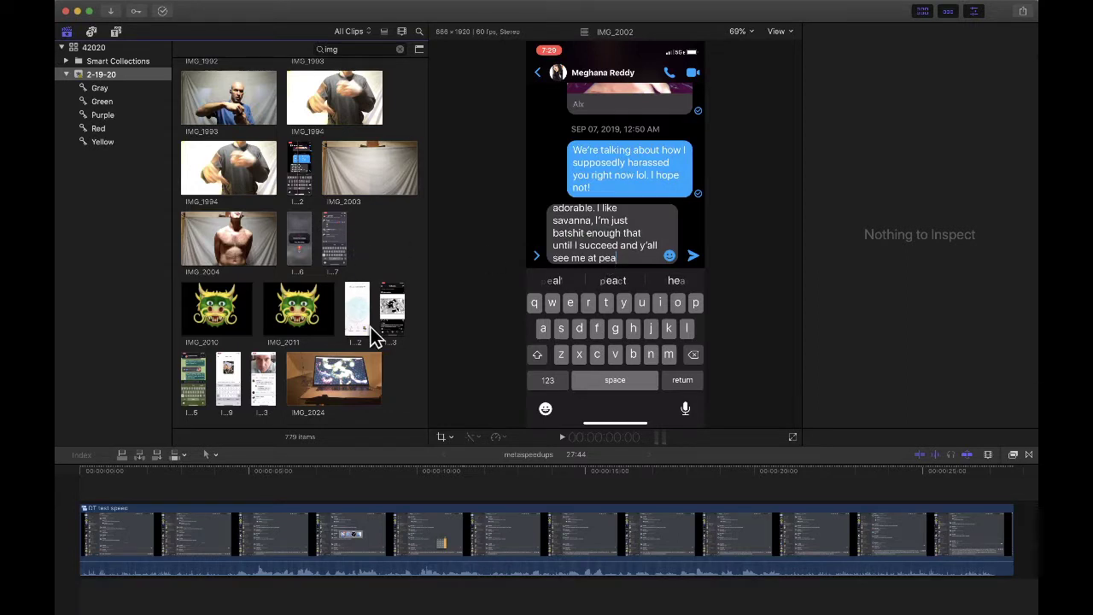
pyautogui.scroll(-2, 376, 334)
pyautogui.scroll(-2, 376, 335)
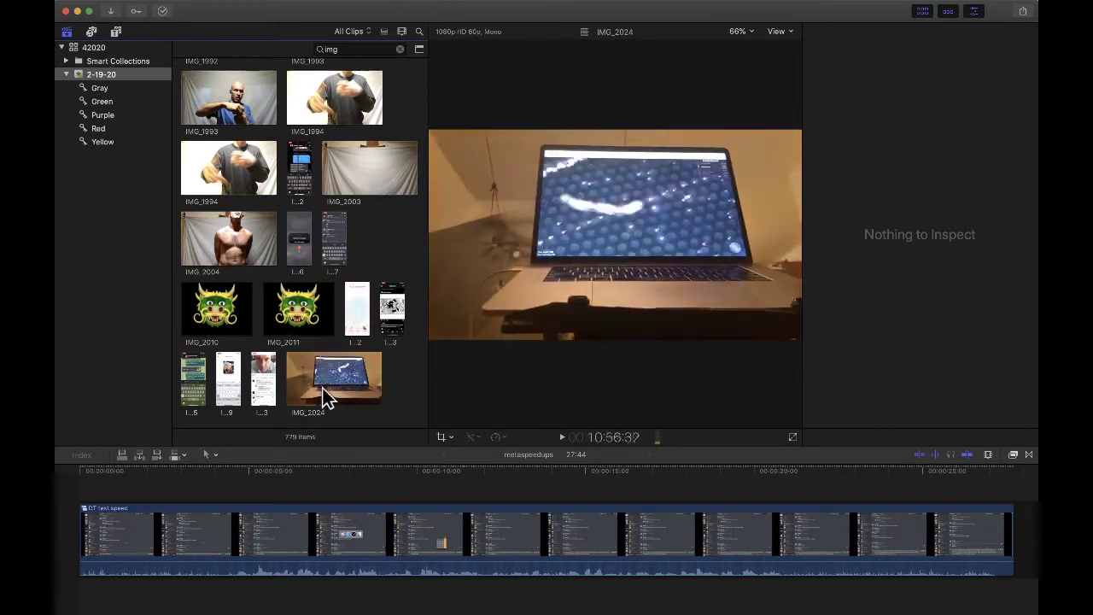
pyautogui.press('space')
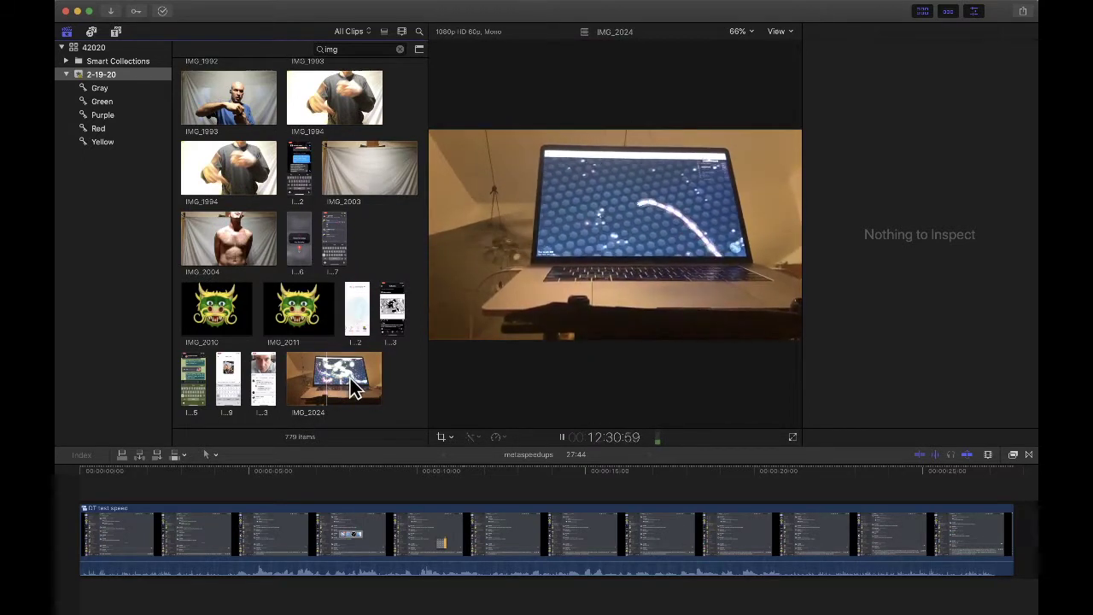
pyautogui.click(350, 381)
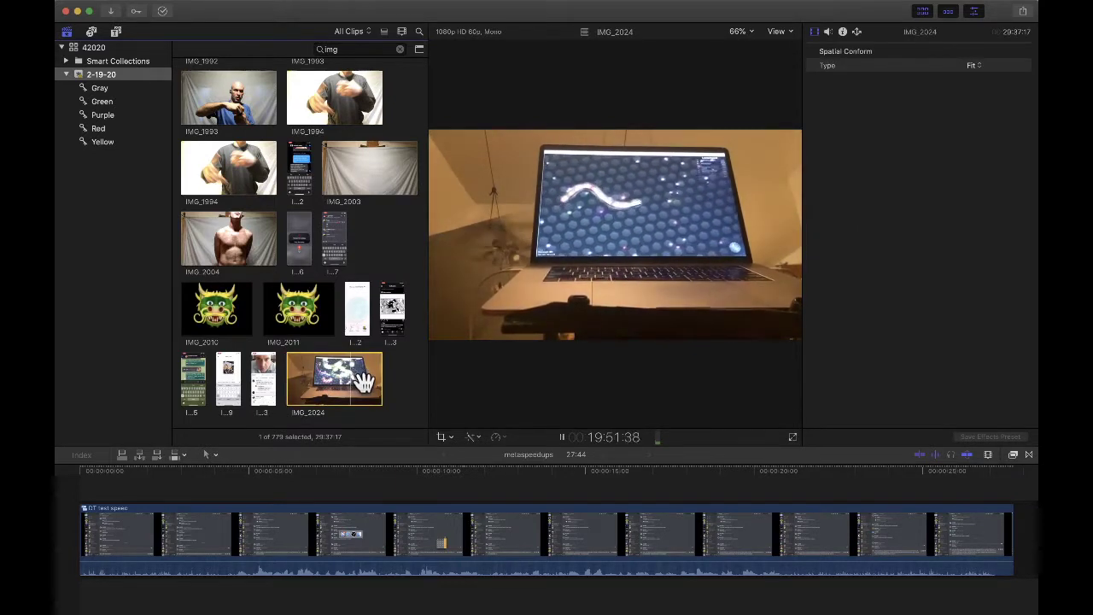
pyautogui.click(364, 382)
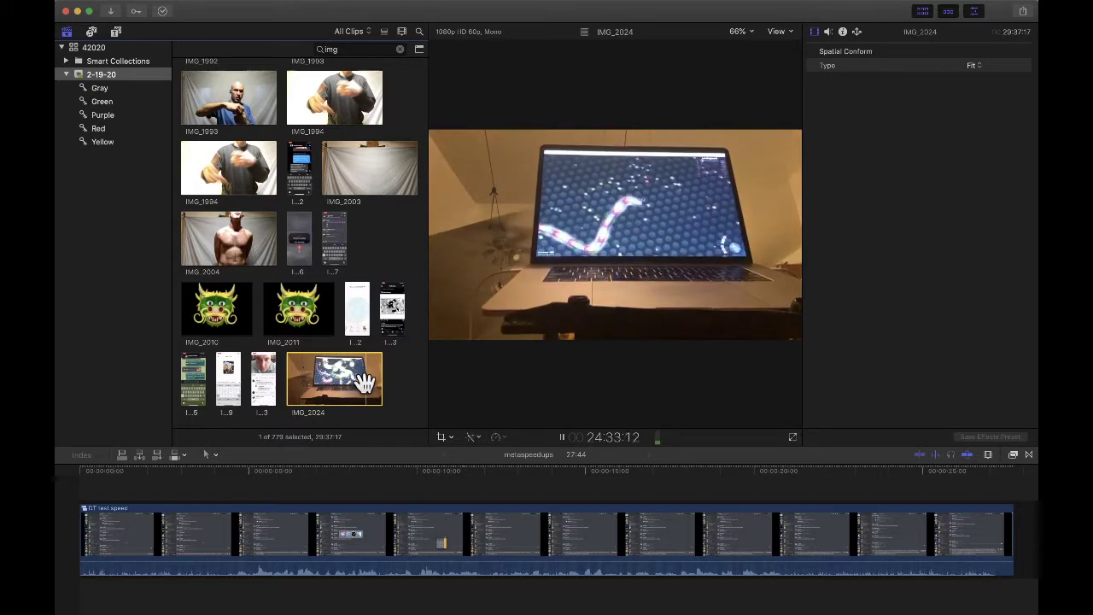
pyautogui.press('super+Tab')
pyautogui.press('super+Tab')
pyautogui.press('super+Tab')
pyautogui.press('super+Tab')
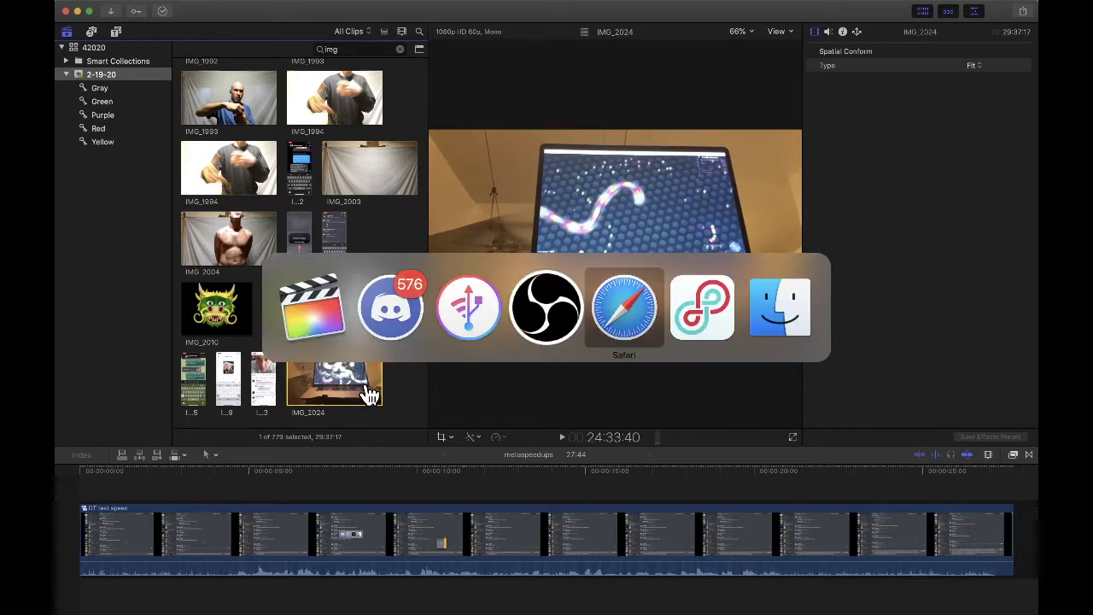
# - Glance at the COVID-19 and REAL POLITICS servers, then bring up YouTube Studio's Channel videos list
pyautogui.press('super+Tab')
pyautogui.press('super+Tab')
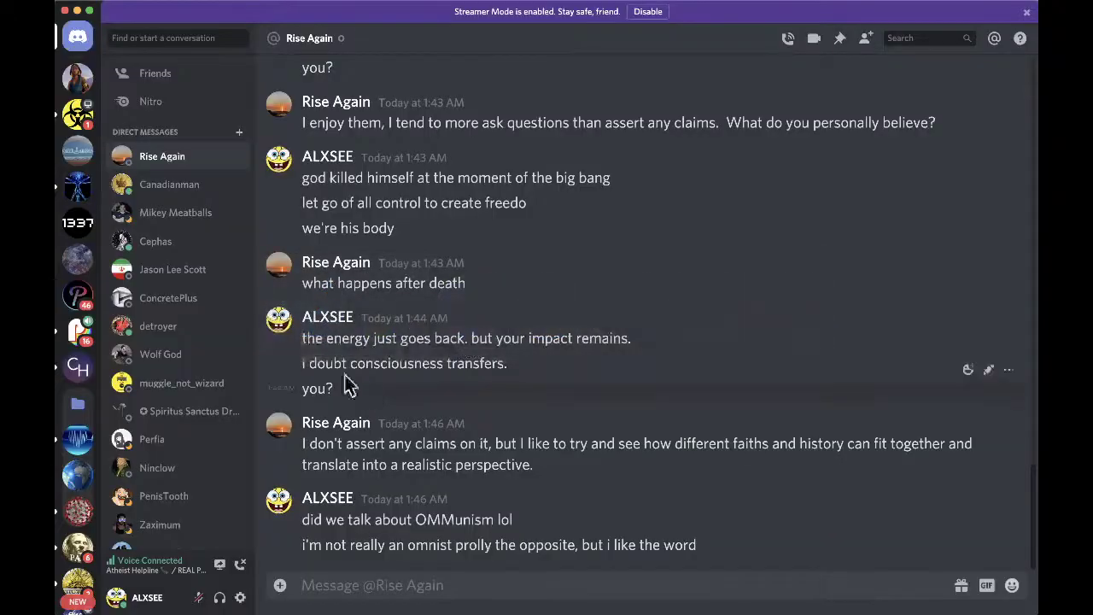
pyautogui.click(77, 115)
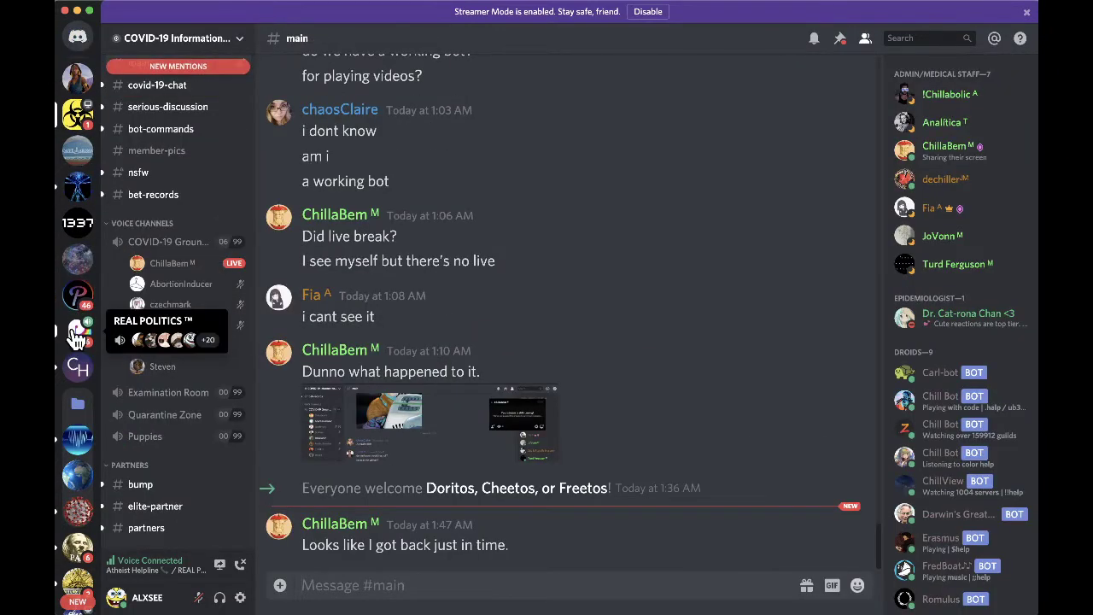
pyautogui.click(78, 329)
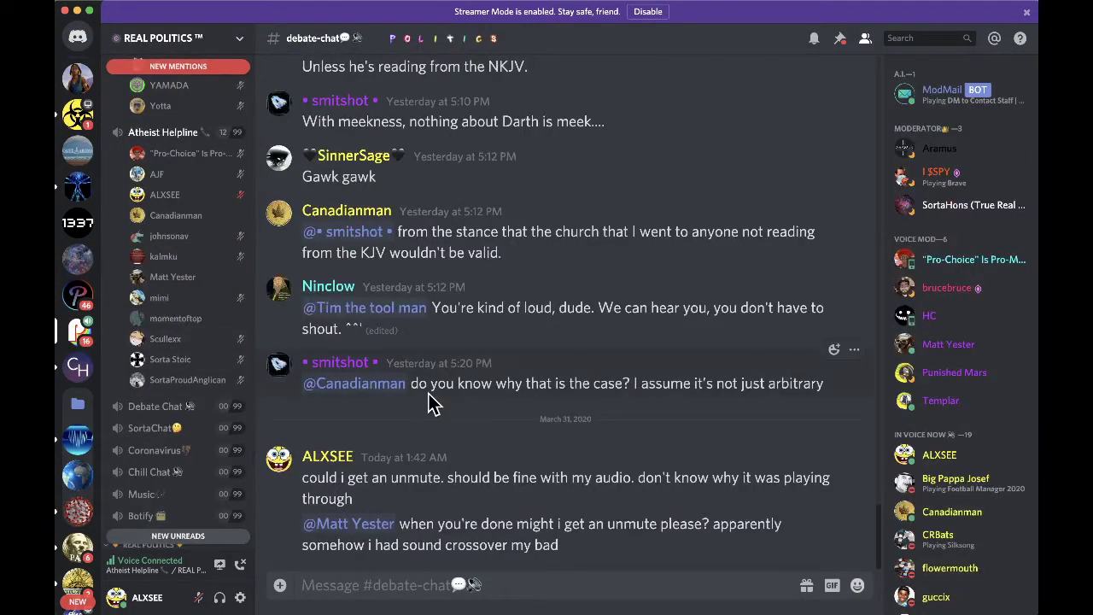
pyautogui.press('super+Tab')
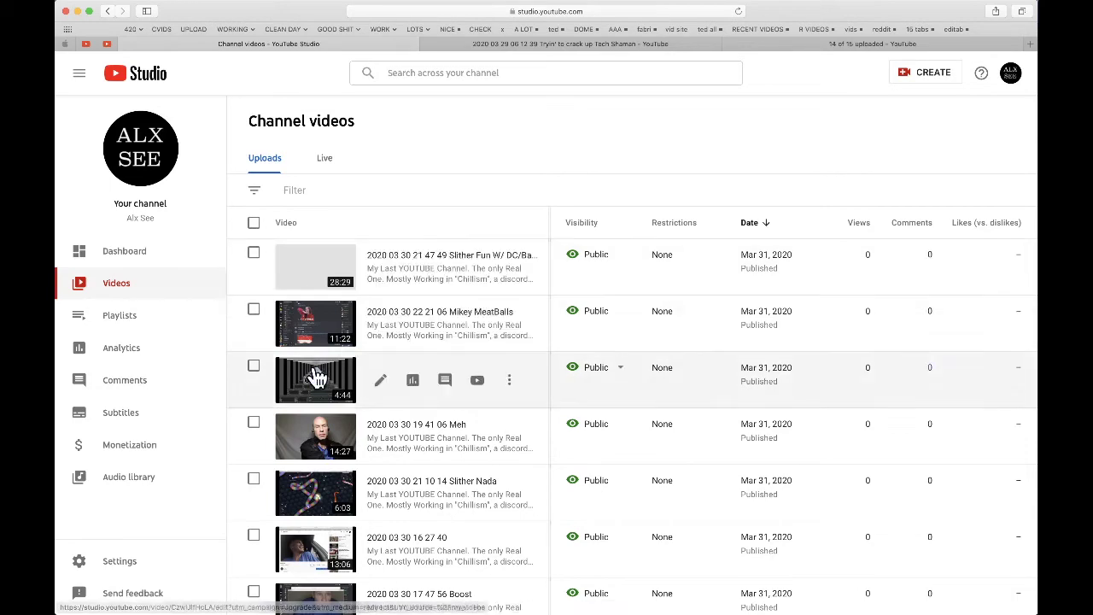
# - Check the upload page showing 14 of 15 videos uploaded
pyautogui.click(539, 43)
pyautogui.click(865, 47)
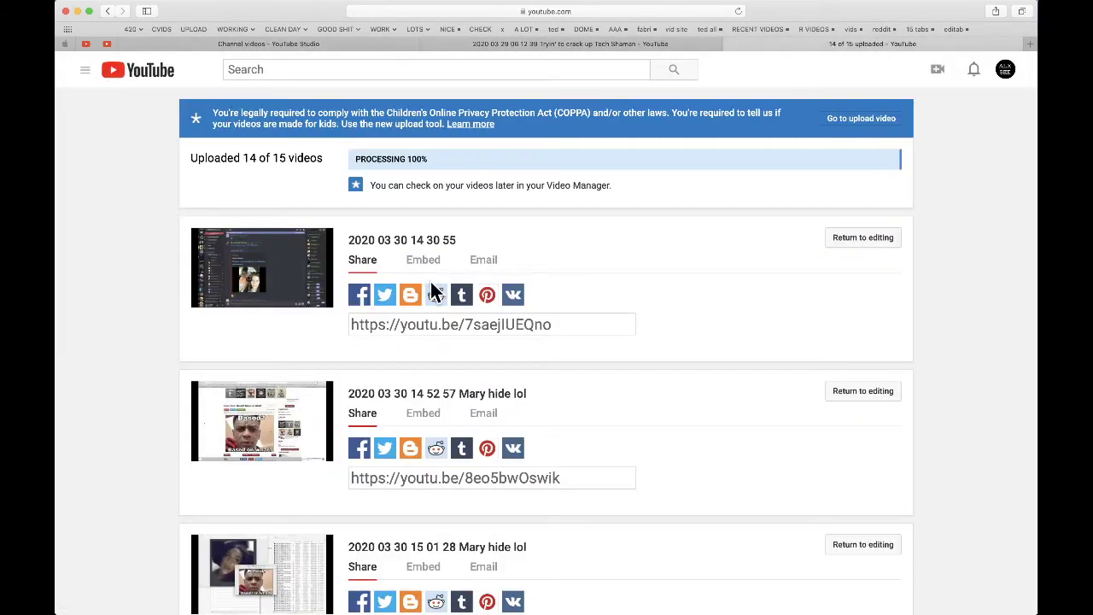
pyautogui.scroll(-20, 436, 292)
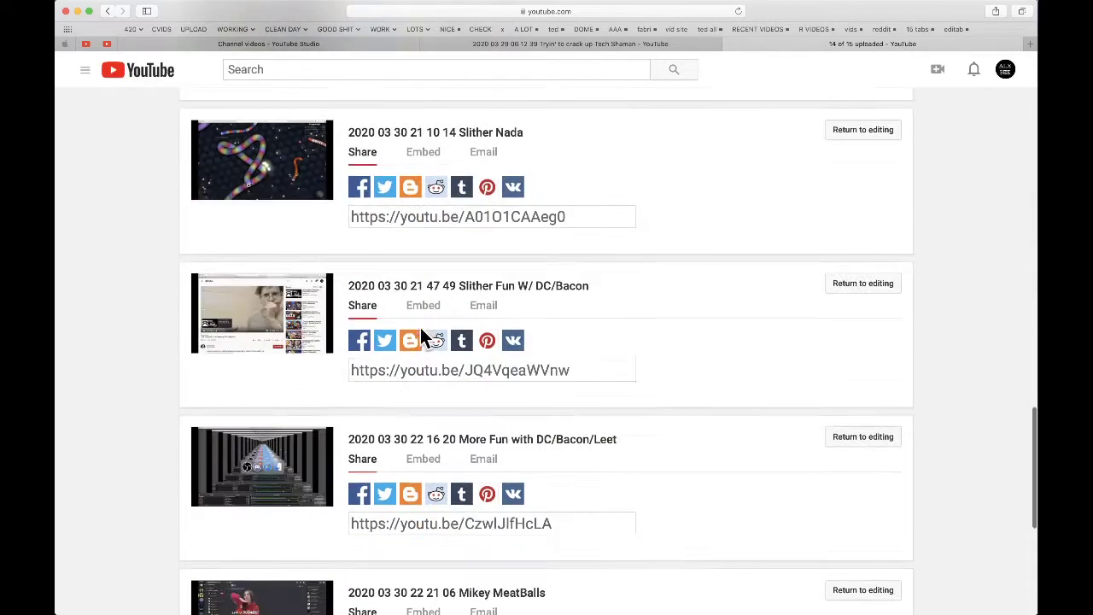
# - Search the channel videos for 'rise' and open IMG 1935 Rise Against in a new tab
pyautogui.click(222, 45)
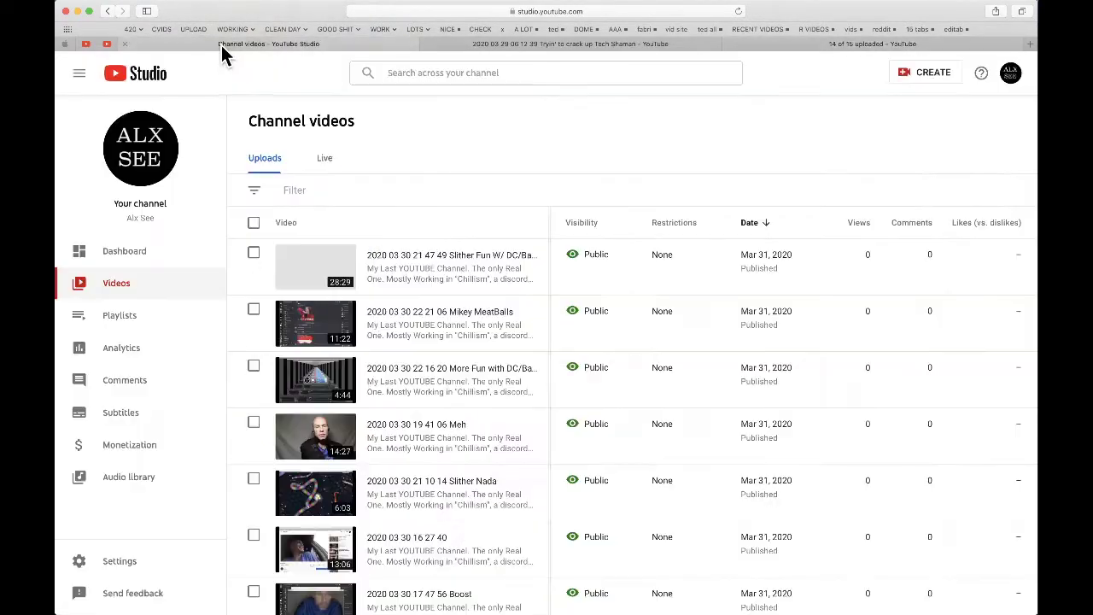
pyautogui.click(423, 74)
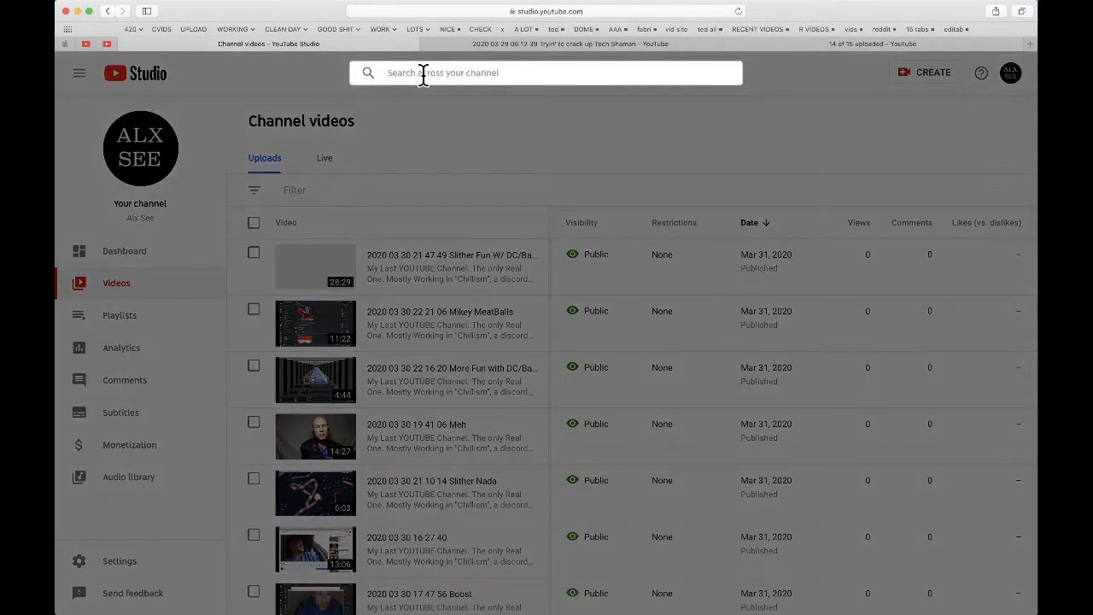
pyautogui.write('rise')
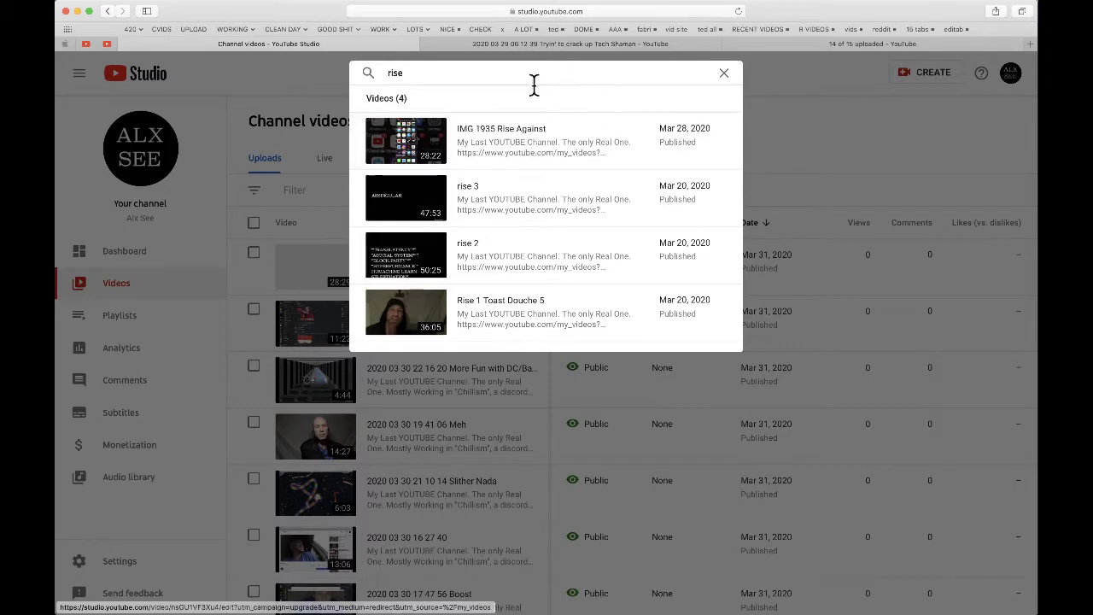
pyautogui.rightClick(422, 143)
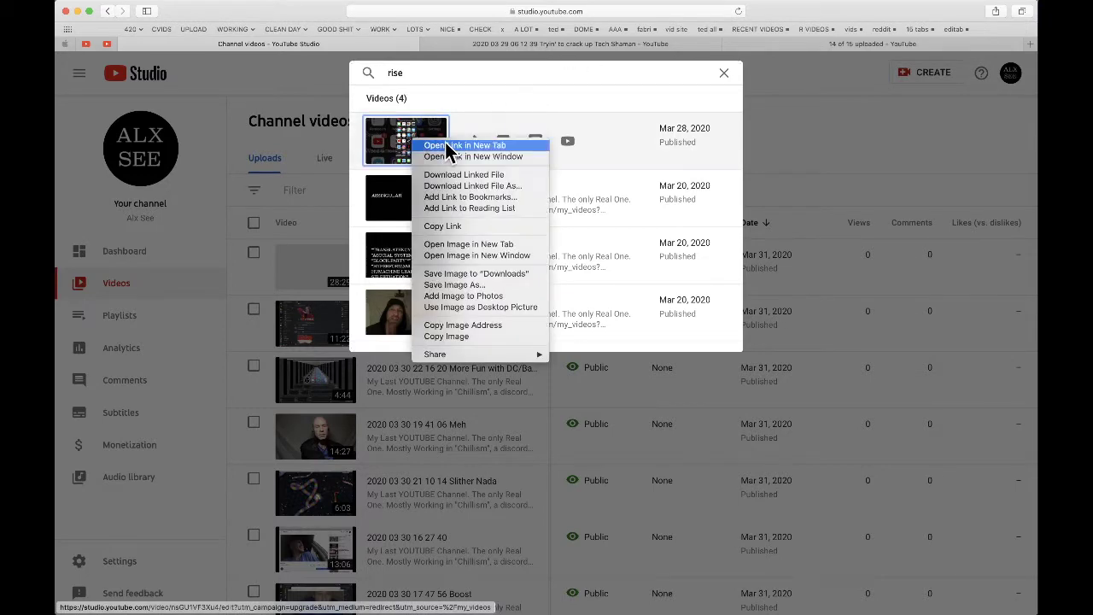
pyautogui.click(445, 145)
pyautogui.press('super+Tab')
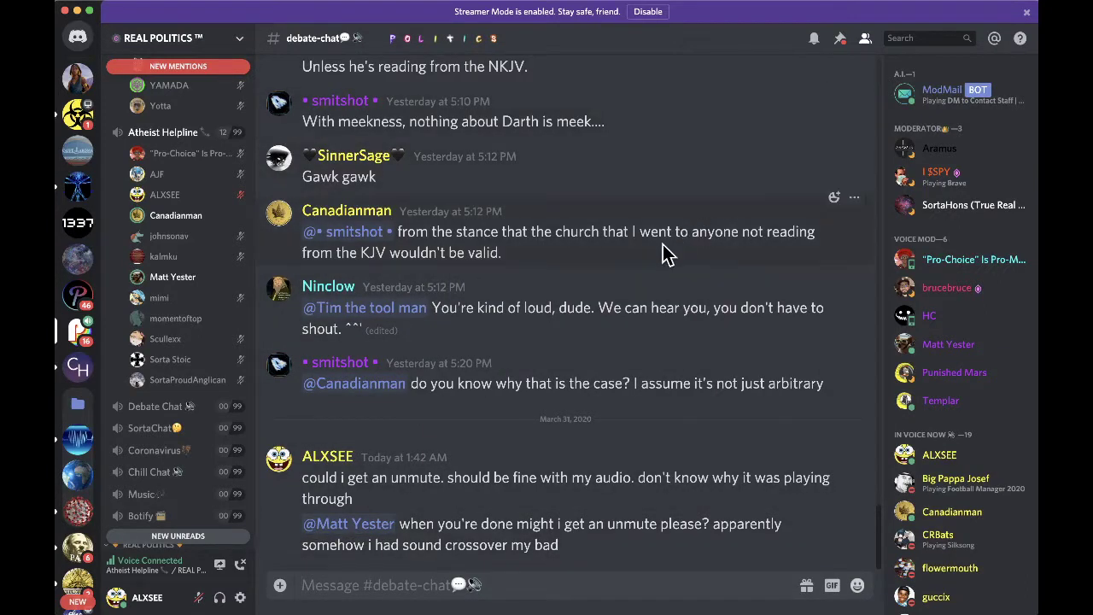
# - Adjust the system volume and post 'i should be fine' in debate-chat
pyautogui.press('XF86AudioLowerVolume')
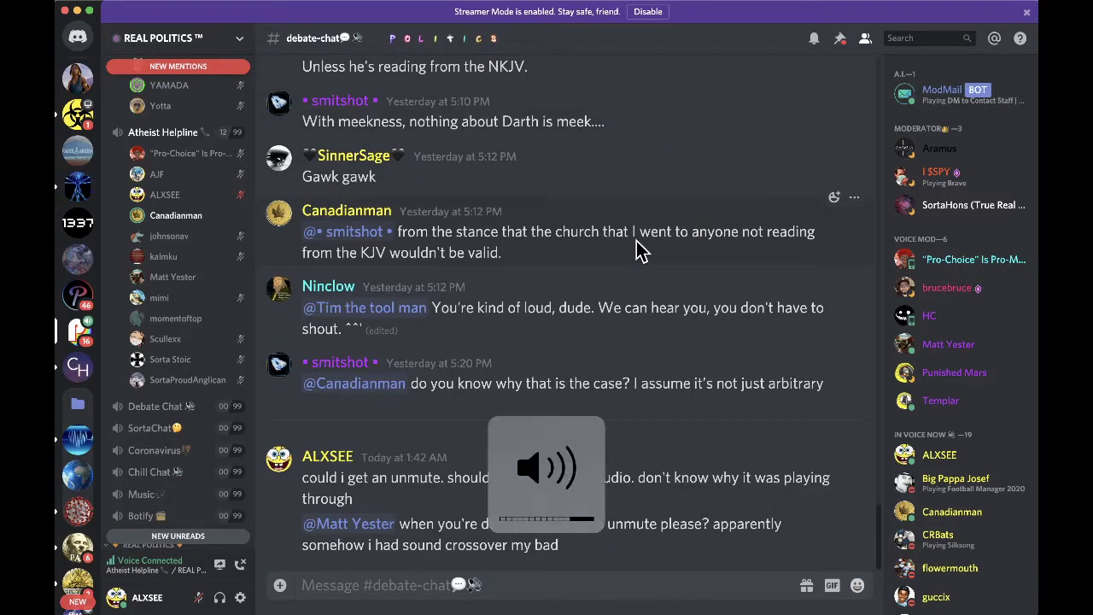
pyautogui.press('XF86AudioRaiseVolume')
pyautogui.press('XF86AudioRaiseVolume')
pyautogui.press('XF86AudioLowerVolume')
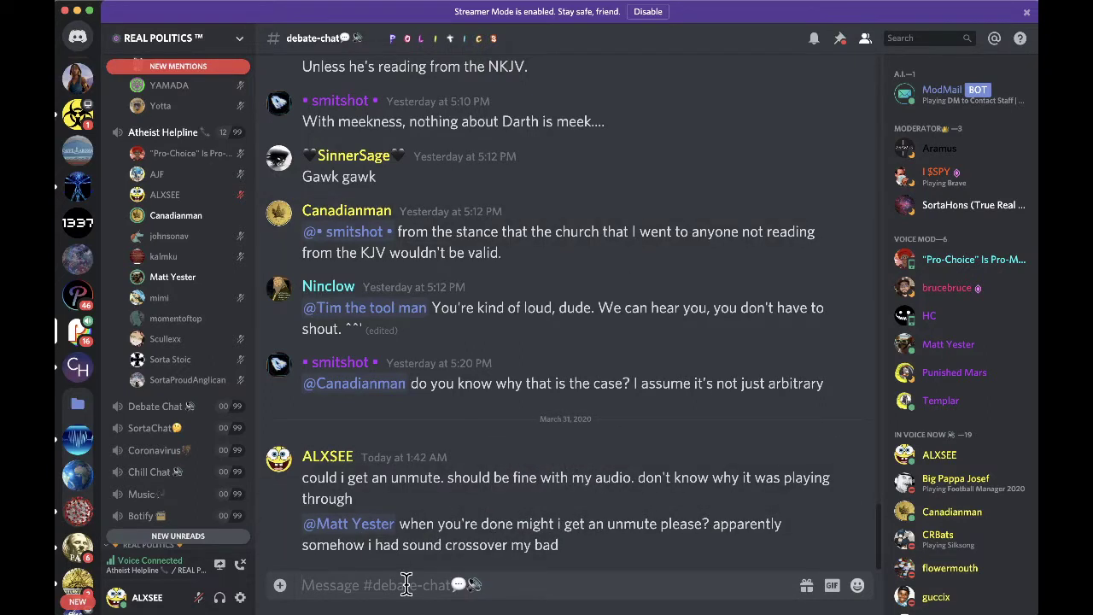
pyautogui.write('i should be fine')
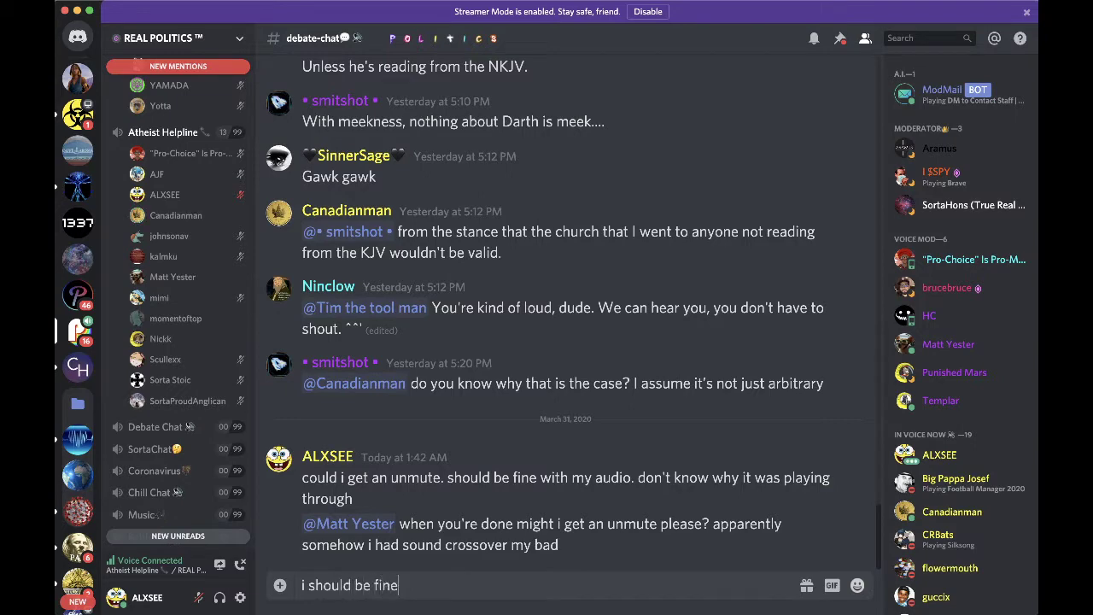
pyautogui.press('Return')
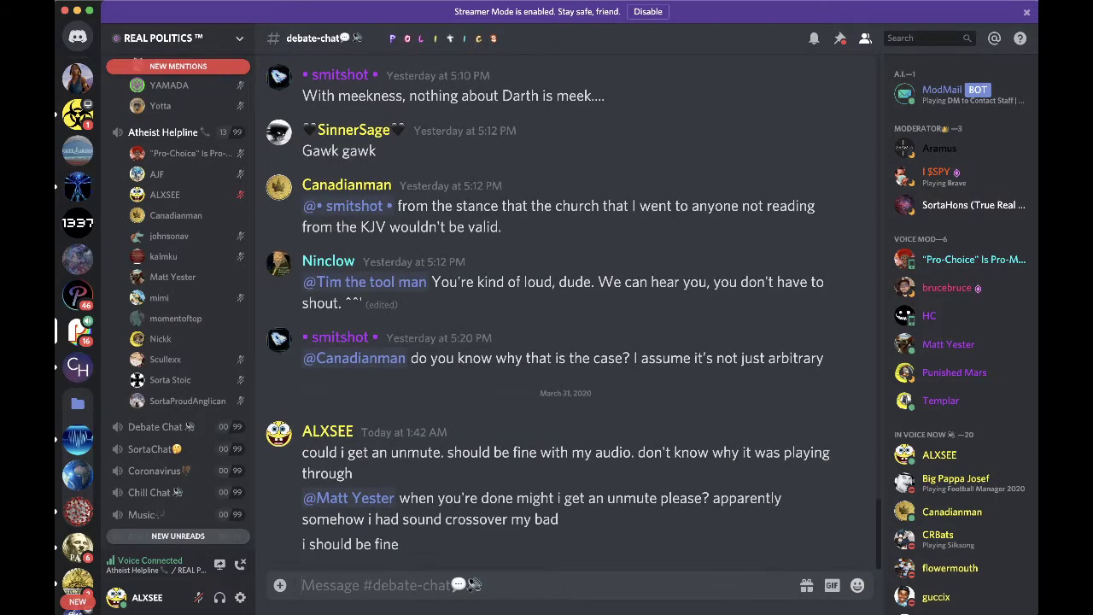
pyautogui.press('super+Tab')
pyautogui.press('super+Tab')
pyautogui.press('super+Tab')
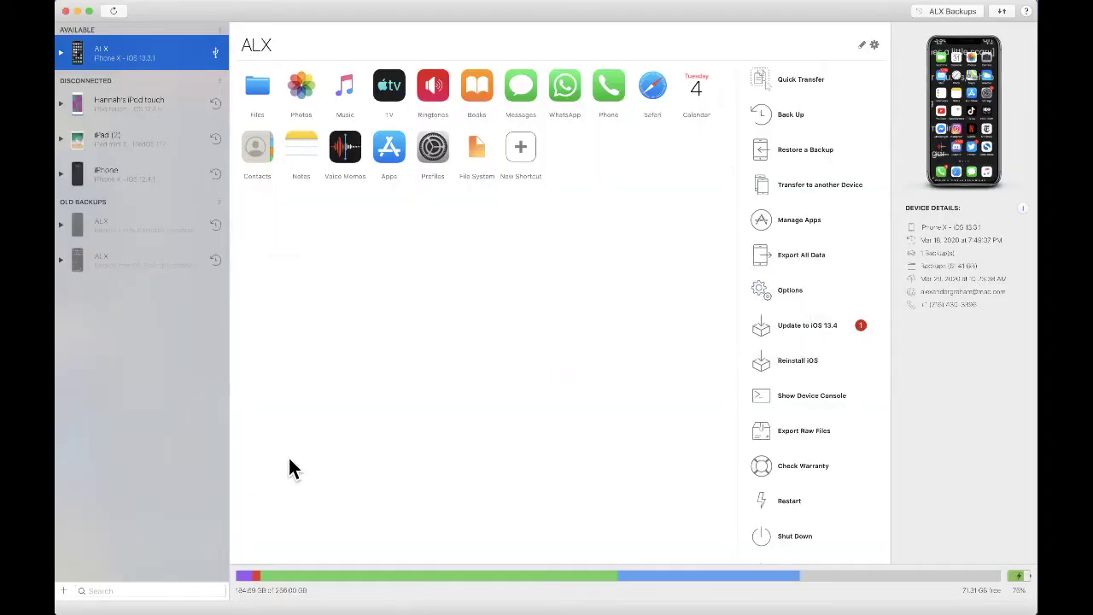
# - Review the iPhone X overview in iMazing (iOS 13.3.1, 13.4 update available), then return to Discord
pyautogui.press('super+Tab')
pyautogui.press('super+shift+Tab')
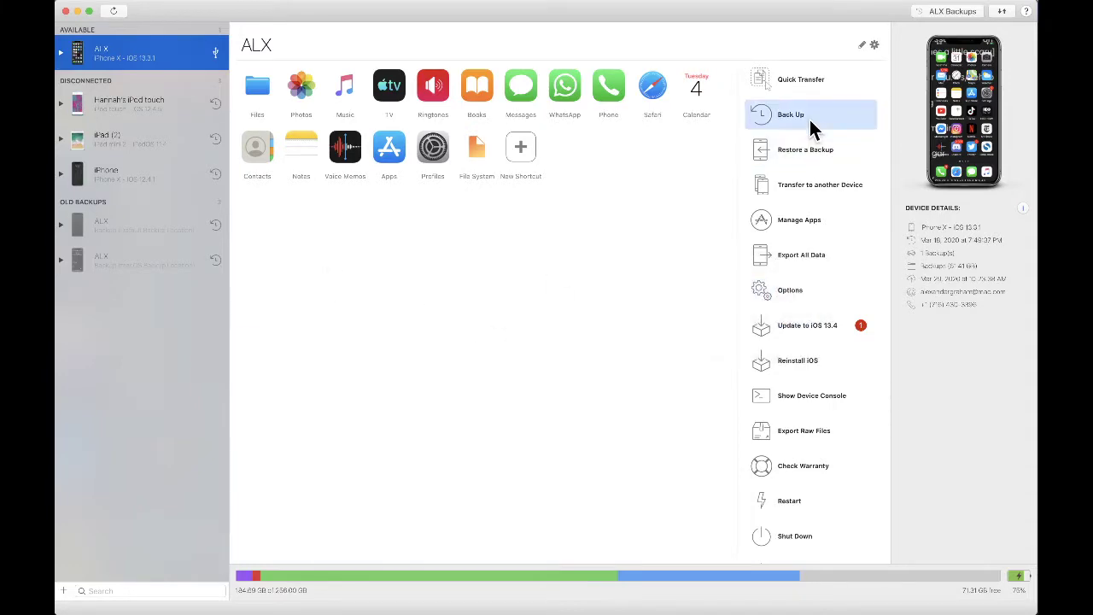
pyautogui.press('super+Tab')
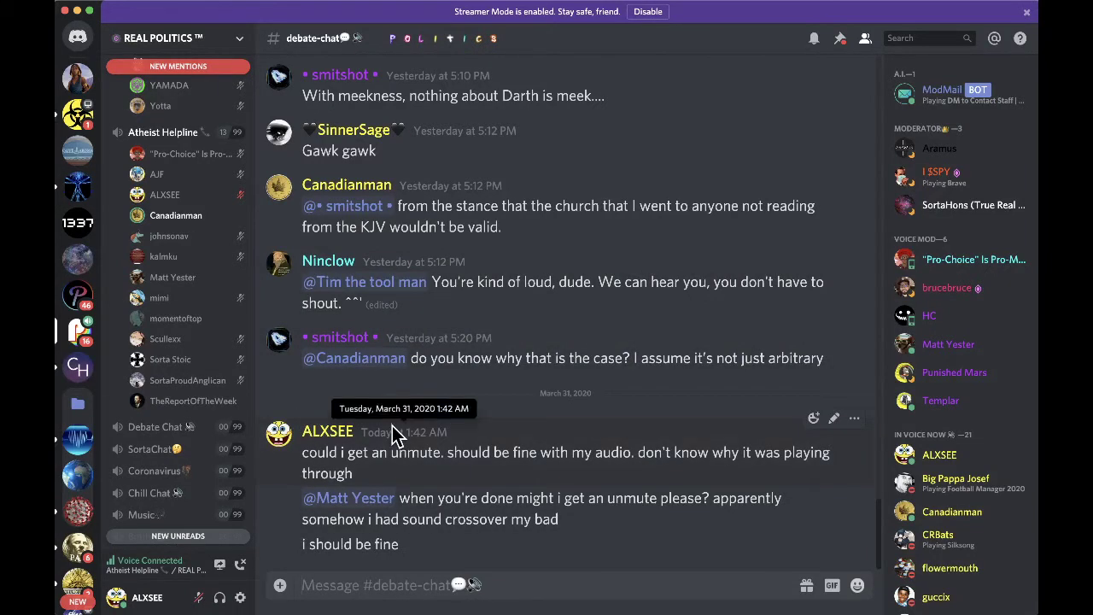
# - From #atheist-helpline, DM the voice moderator: 'would you mind unmuting me? i should be fine on audio'
pyautogui.scroll(10, 168, 355)
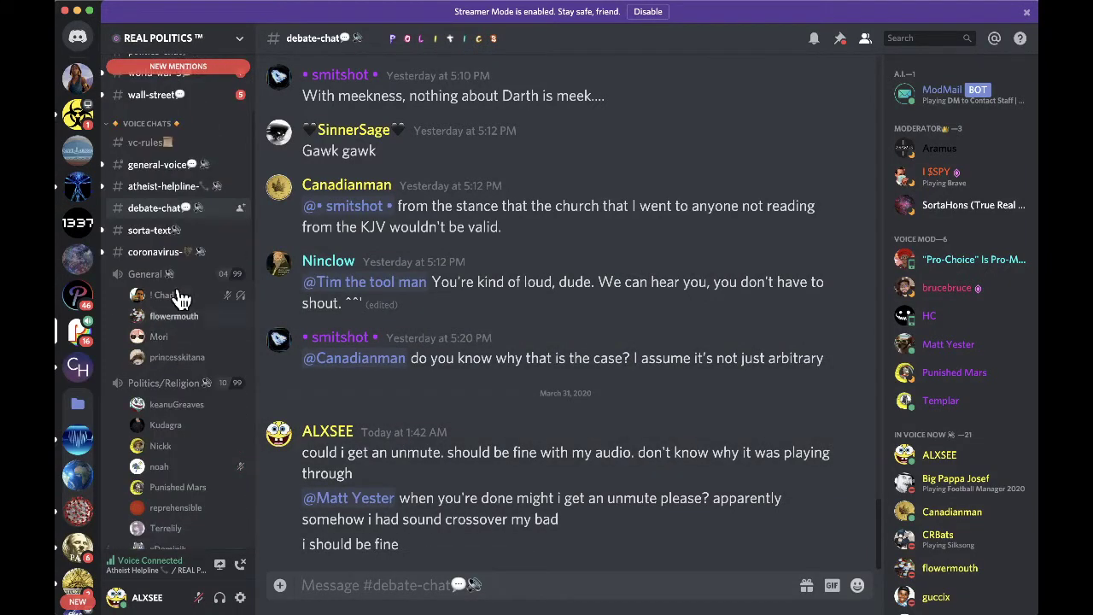
pyautogui.click(161, 186)
pyautogui.scroll(-10, 447, 342)
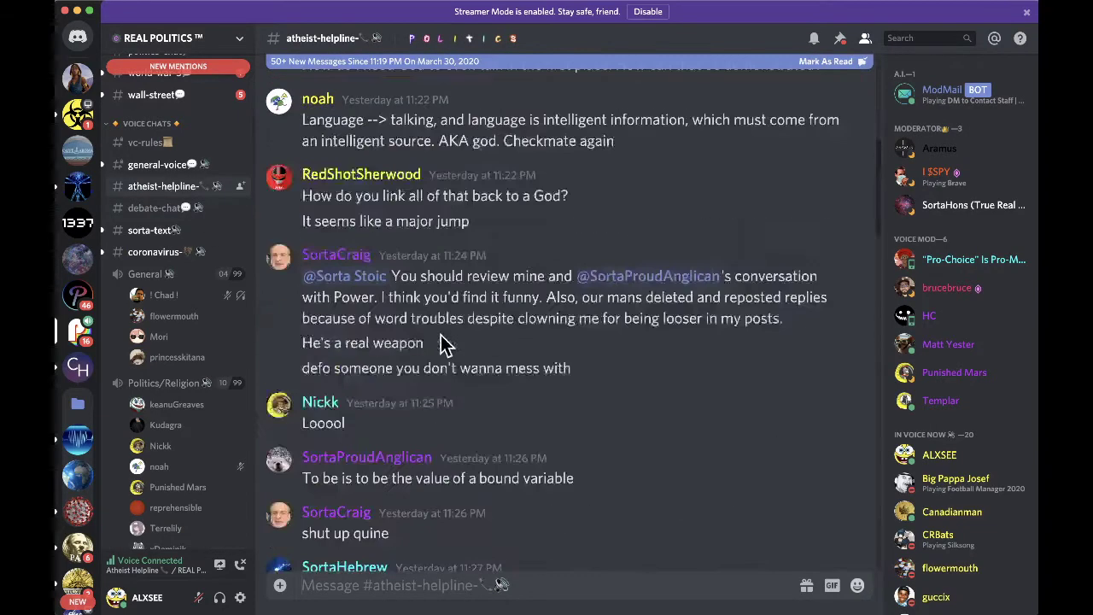
pyautogui.scroll(-10, 878, 295)
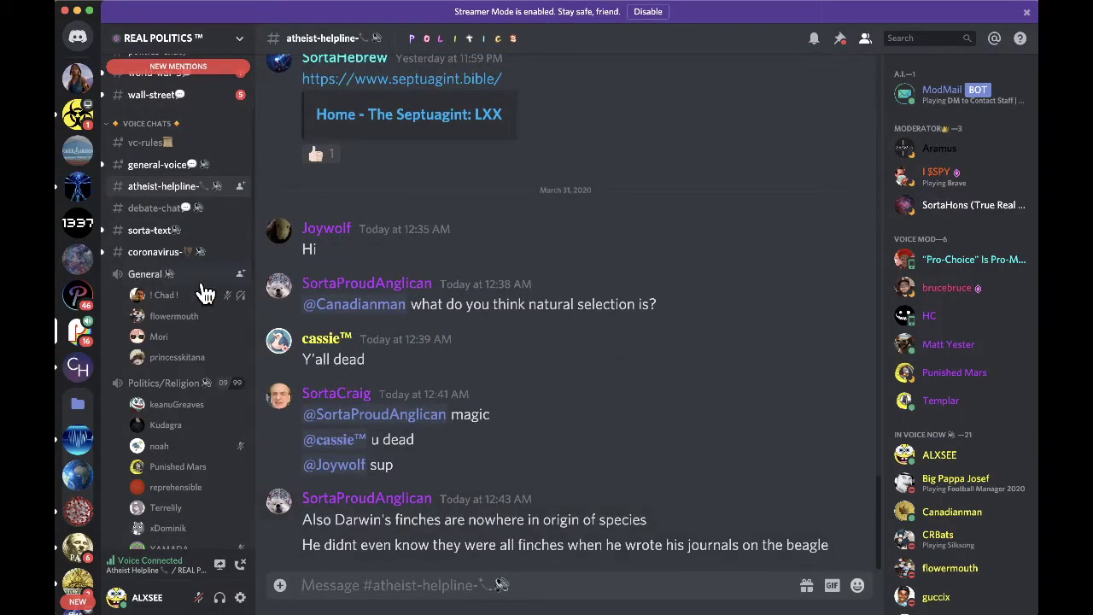
pyautogui.scroll(-3, 163, 342)
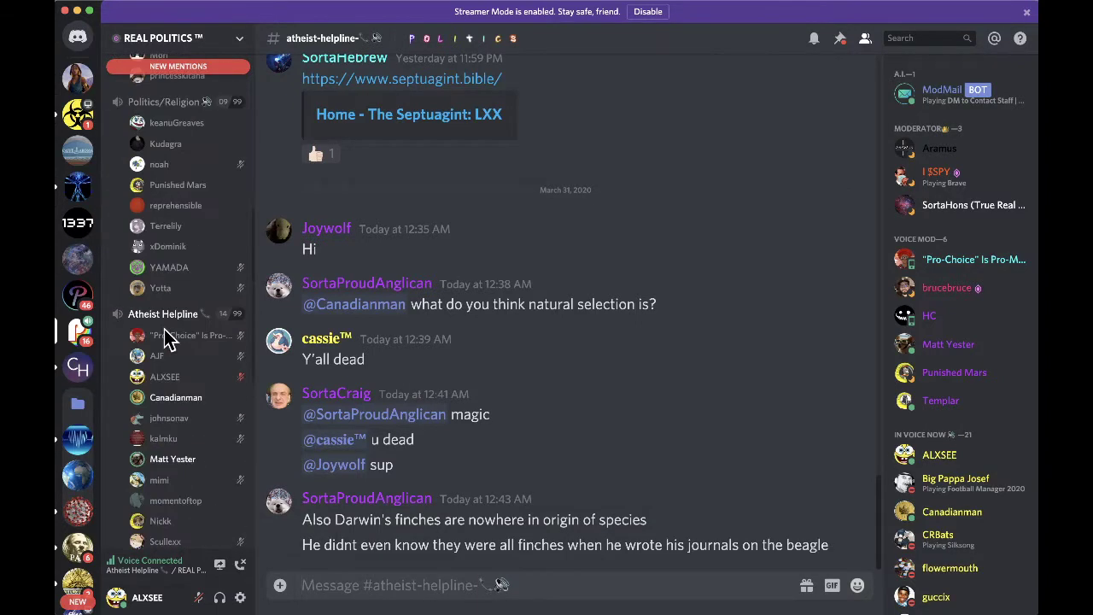
pyautogui.click(185, 461)
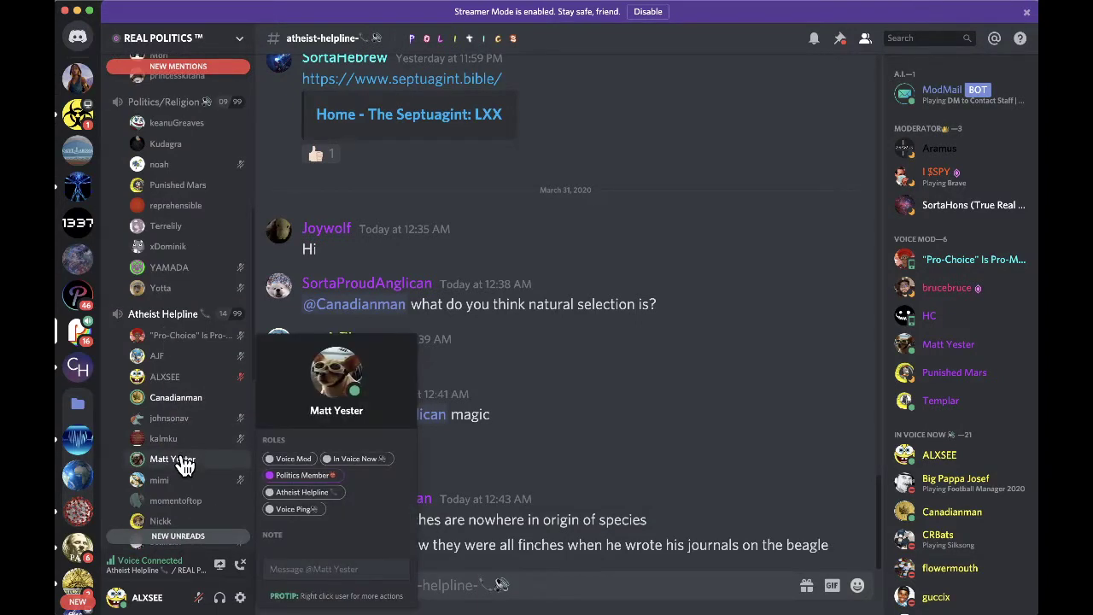
pyautogui.write('would you')
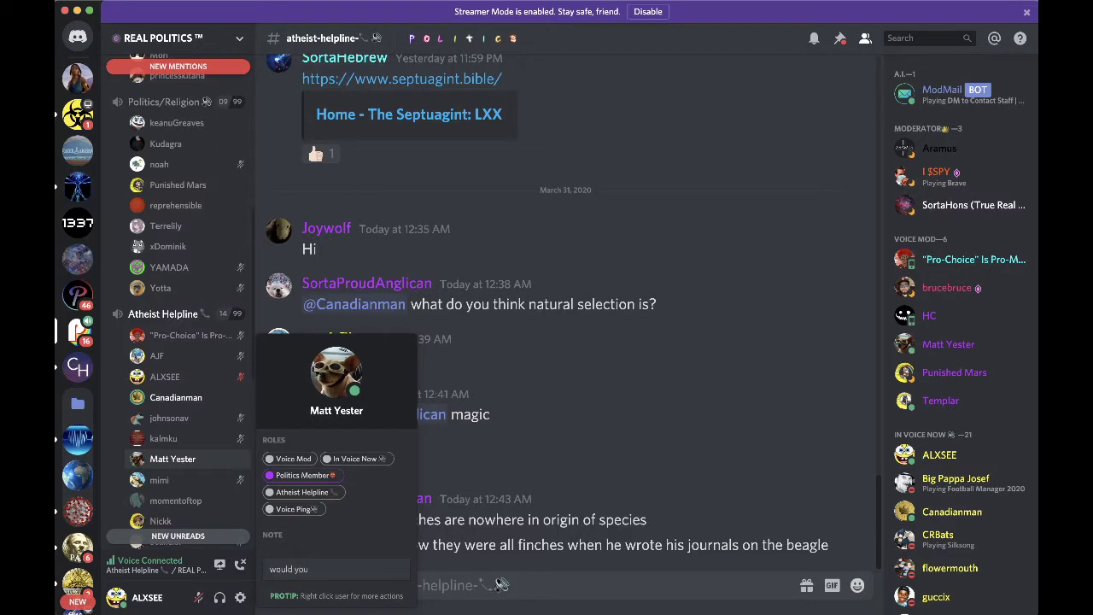
pyautogui.write(' mind unmuting me?')
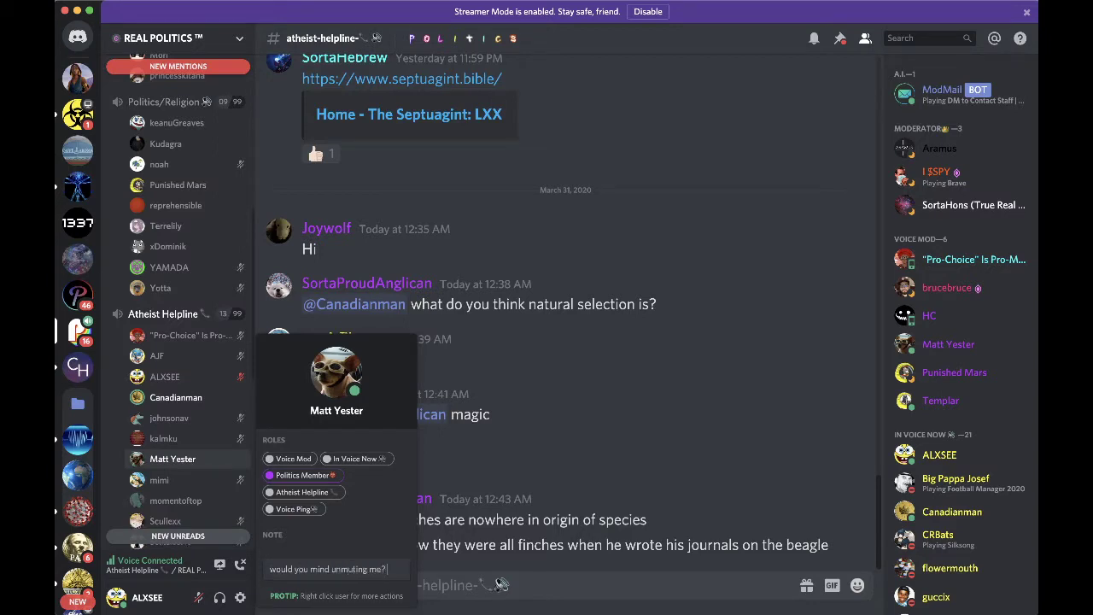
pyautogui.write(' i should be')
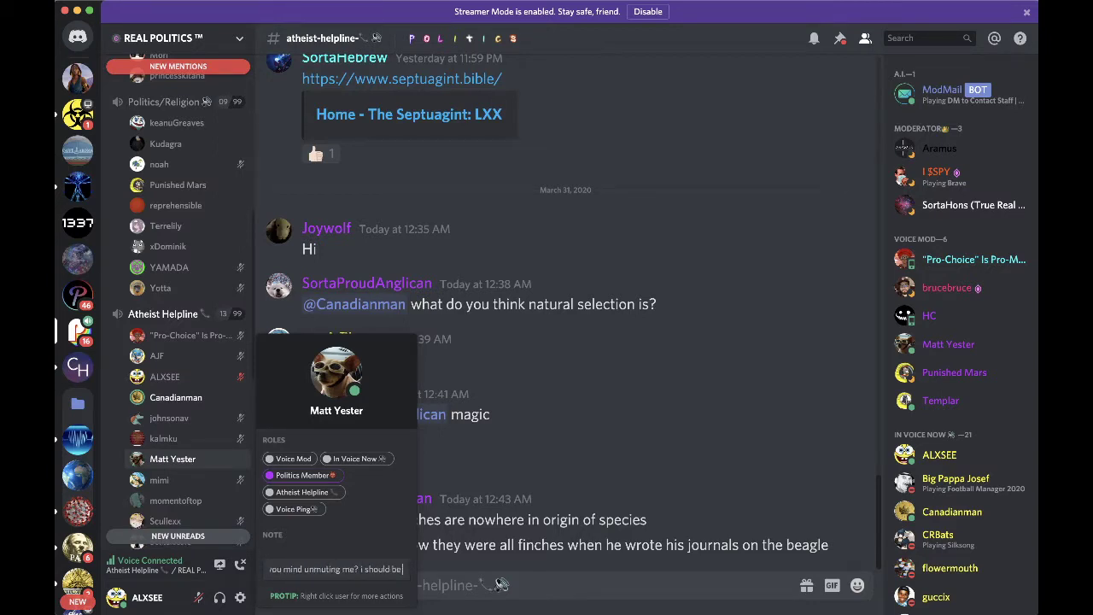
pyautogui.write(' fine or audio')
pyautogui.press('Return')
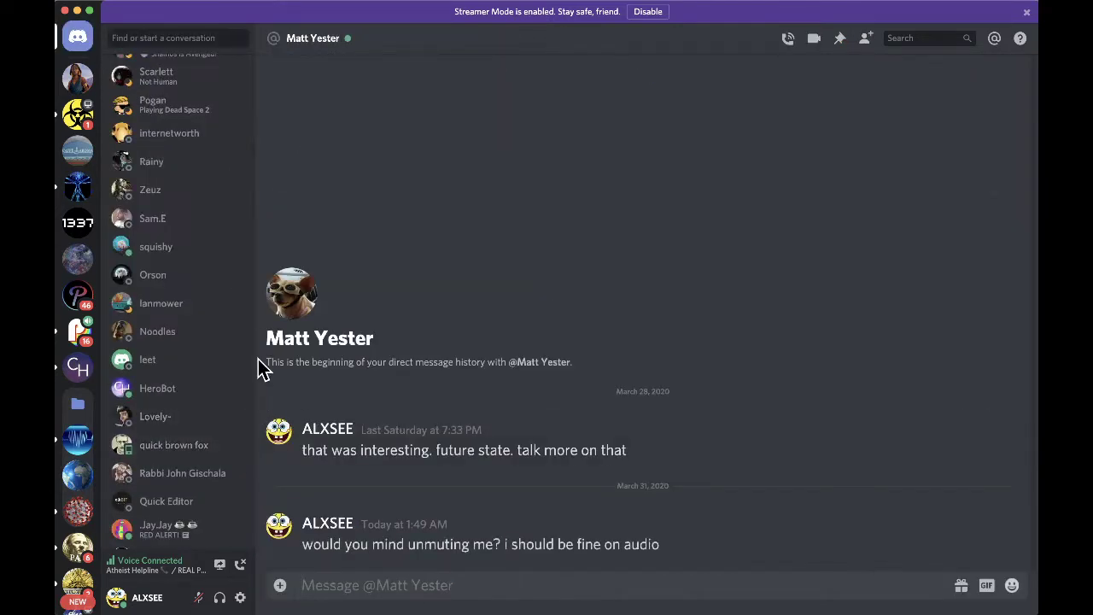
# - Reorder the server list, moving REAL POLITICS, Tell A Vision and the 1337 server higher
pyautogui.click(78, 114)
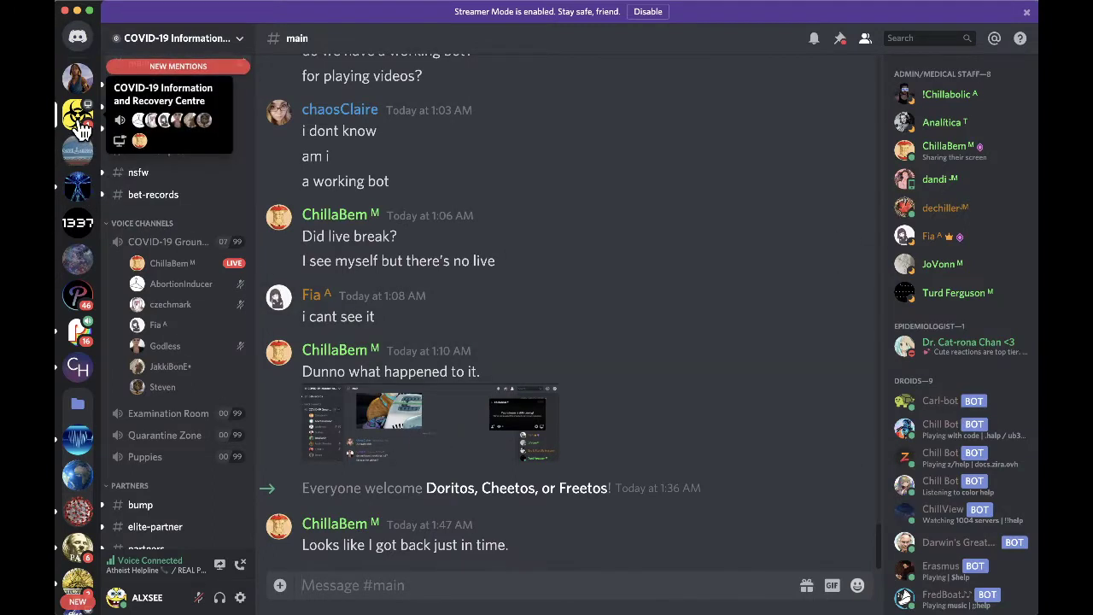
pyautogui.moveTo(78, 329); pyautogui.dragTo(76, 152)
pyautogui.moveTo(80, 235); pyautogui.dragTo(80, 184)
pyautogui.moveTo(86, 265); pyautogui.dragTo(80, 224)
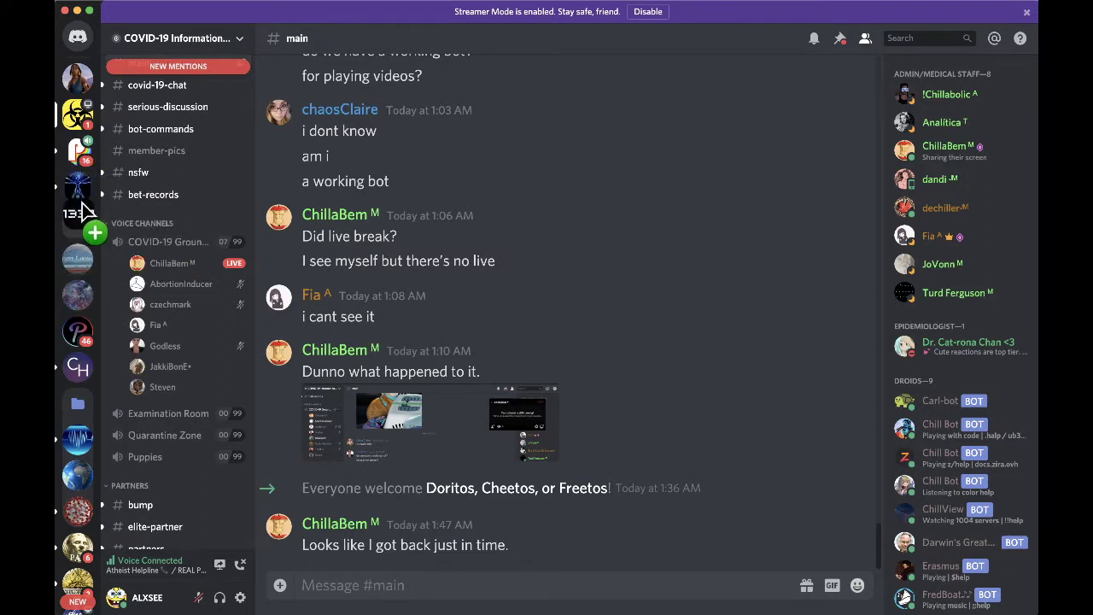
pyautogui.moveTo(81, 298); pyautogui.dragTo(76, 257)
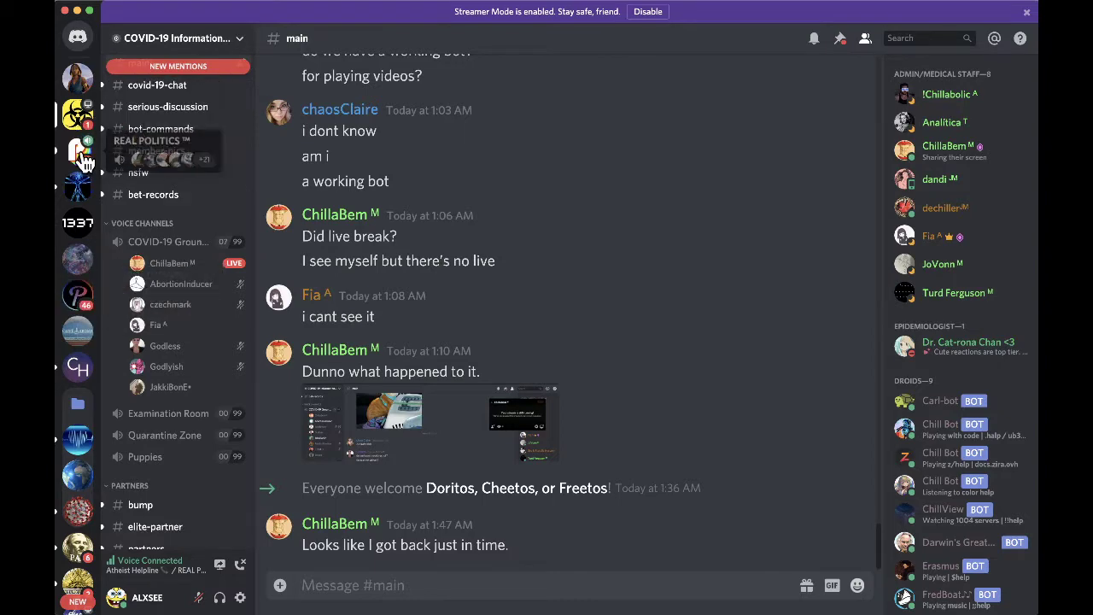
# - Open the REAL POLITICS server and scroll through its channel
pyautogui.click(84, 153)
pyautogui.scroll(-1, 210, 350)
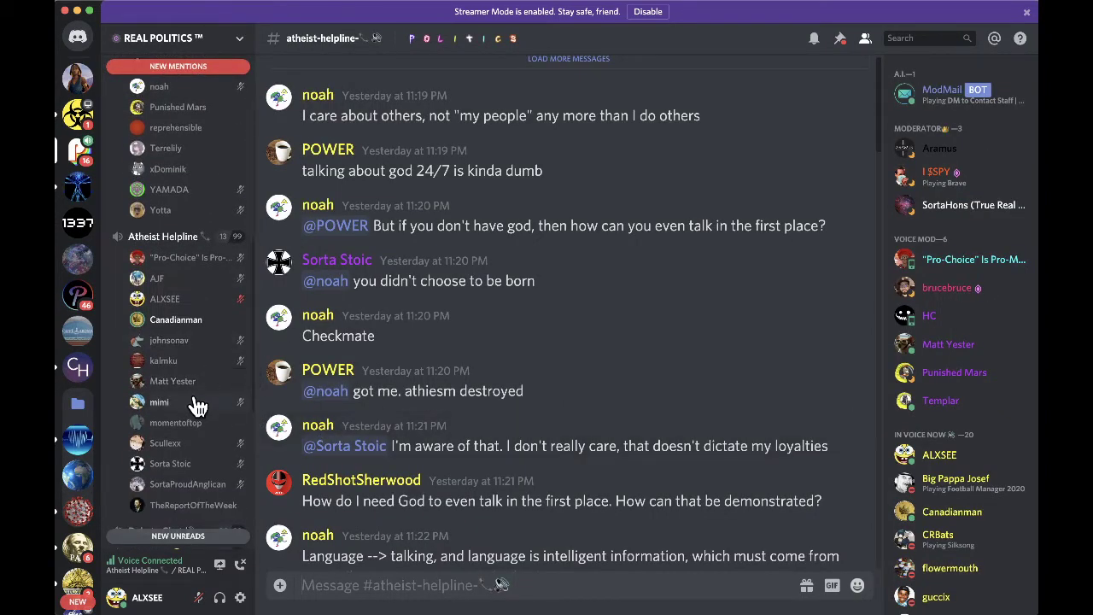
pyautogui.scroll(3, 193, 399)
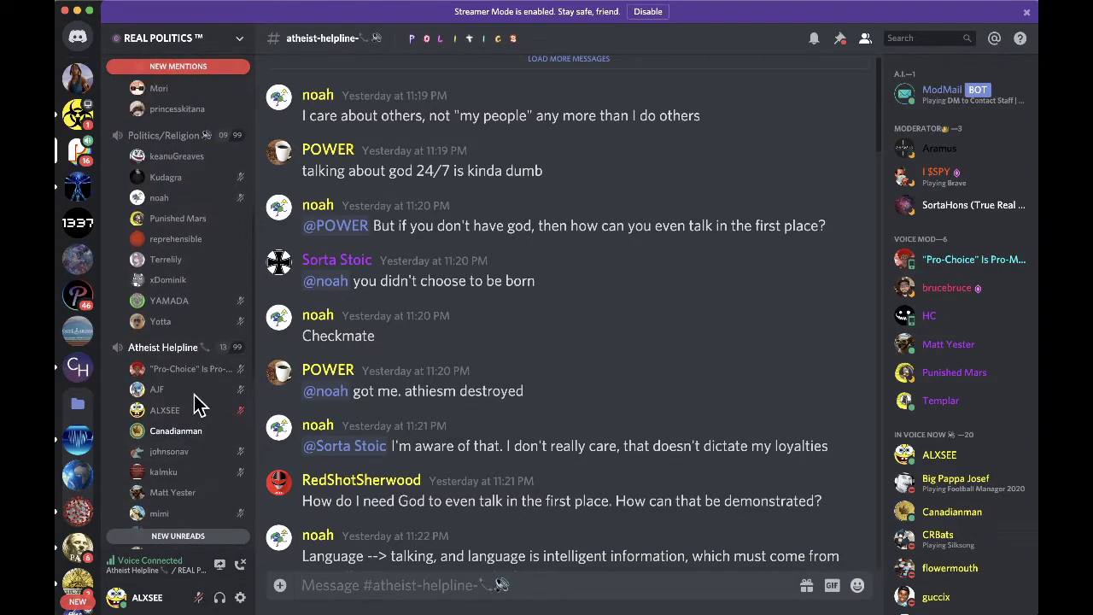
pyautogui.scroll(7, 194, 401)
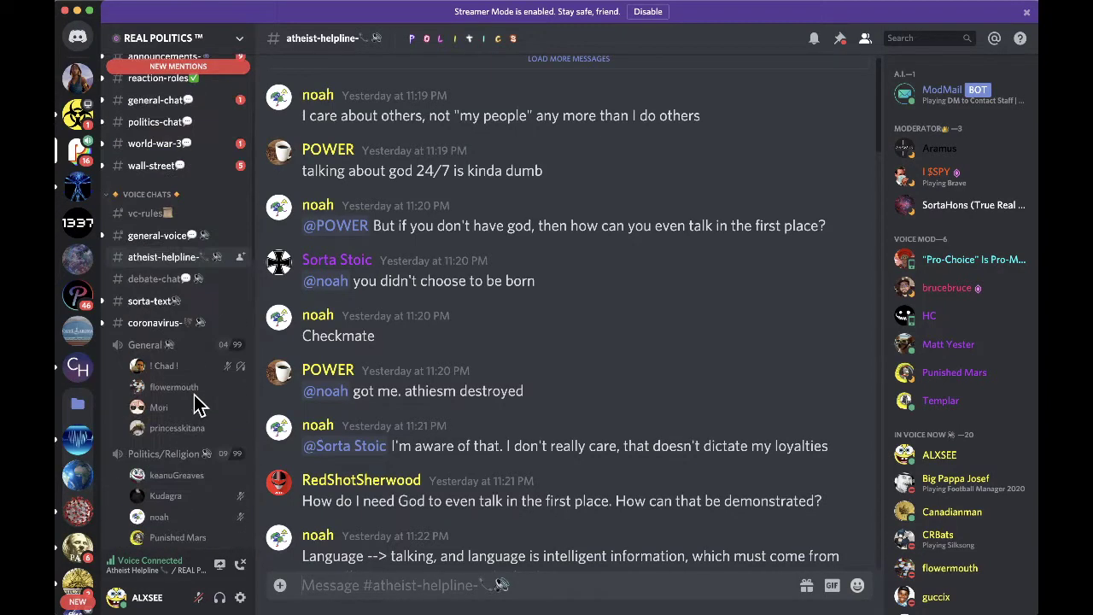
# - Skim the COVID-19 server's #main chat, then go via Home back to REAL POLITICS' #atheist-helpline
pyautogui.click(77, 113)
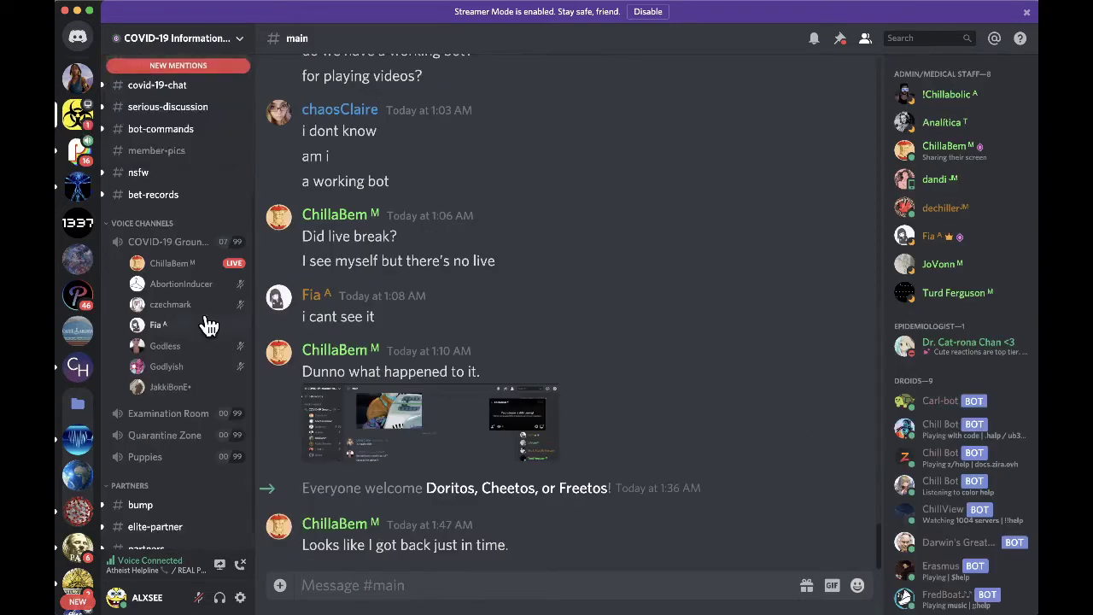
pyautogui.scroll(-1, 208, 321)
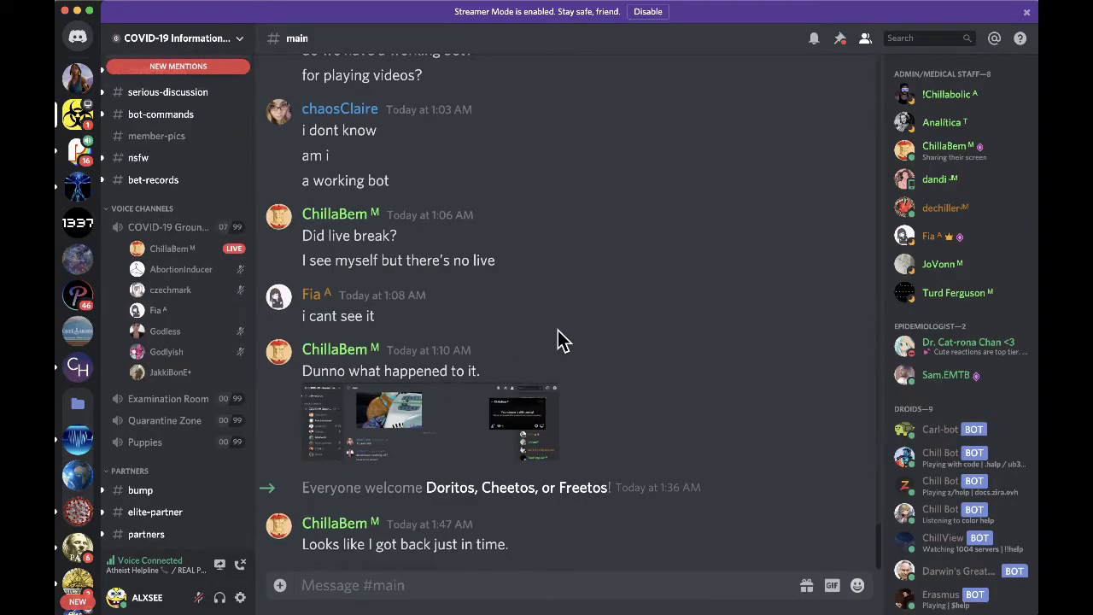
pyautogui.moveTo(183, 254)
pyautogui.scroll(5, 654, 378)
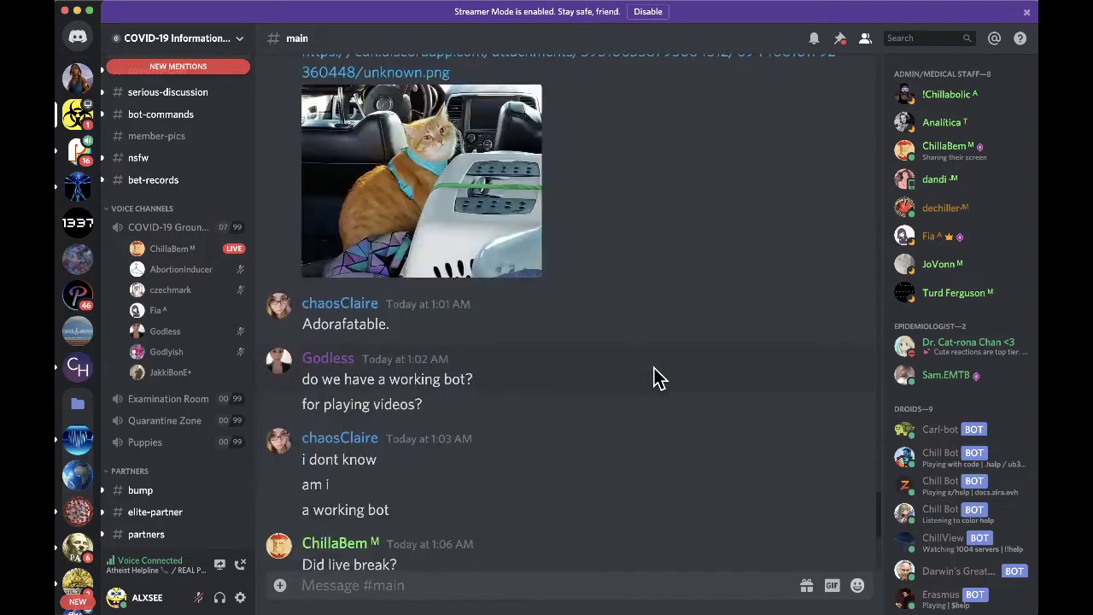
pyautogui.scroll(-5, 653, 378)
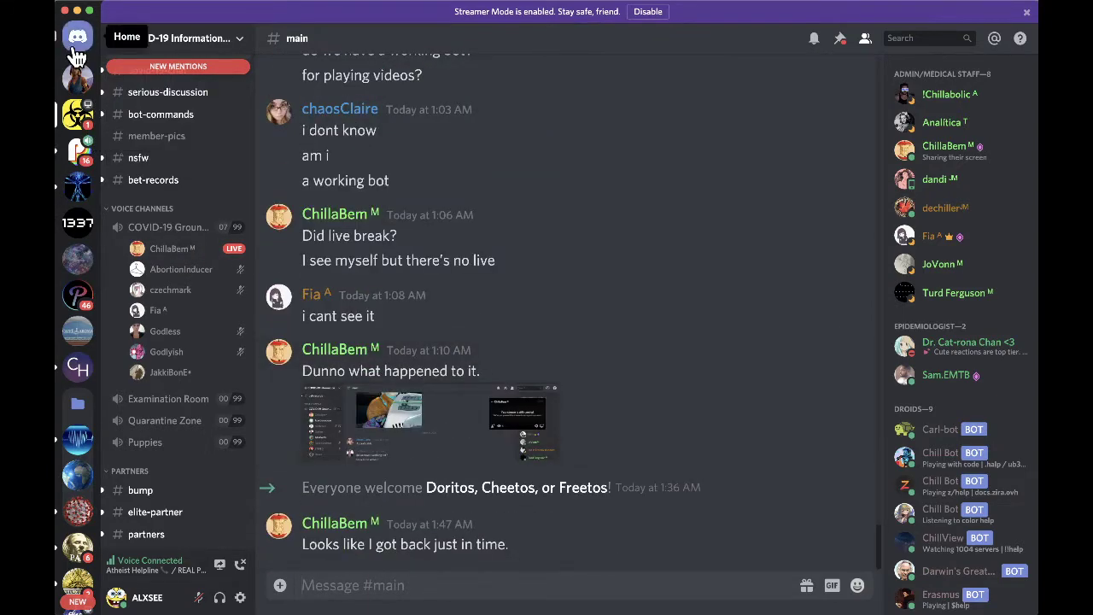
pyautogui.click(77, 54)
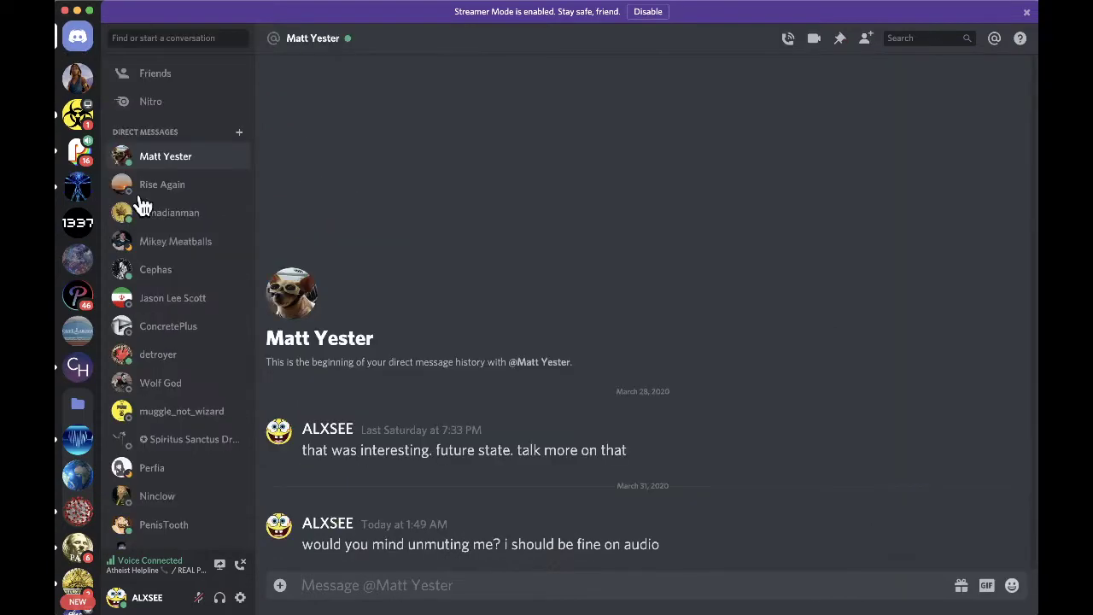
pyautogui.click(81, 151)
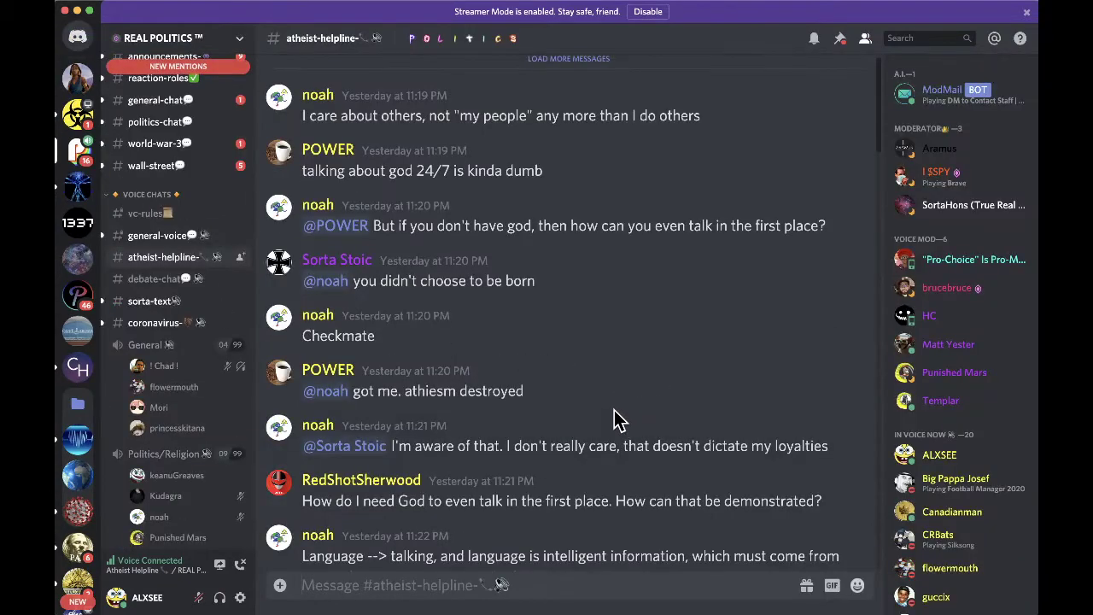
# - Inspect your own entry in the Atheist Helpline voice channel and dismiss its menu
pyautogui.scroll(-5, 182, 402)
pyautogui.scroll(-2, 188, 402)
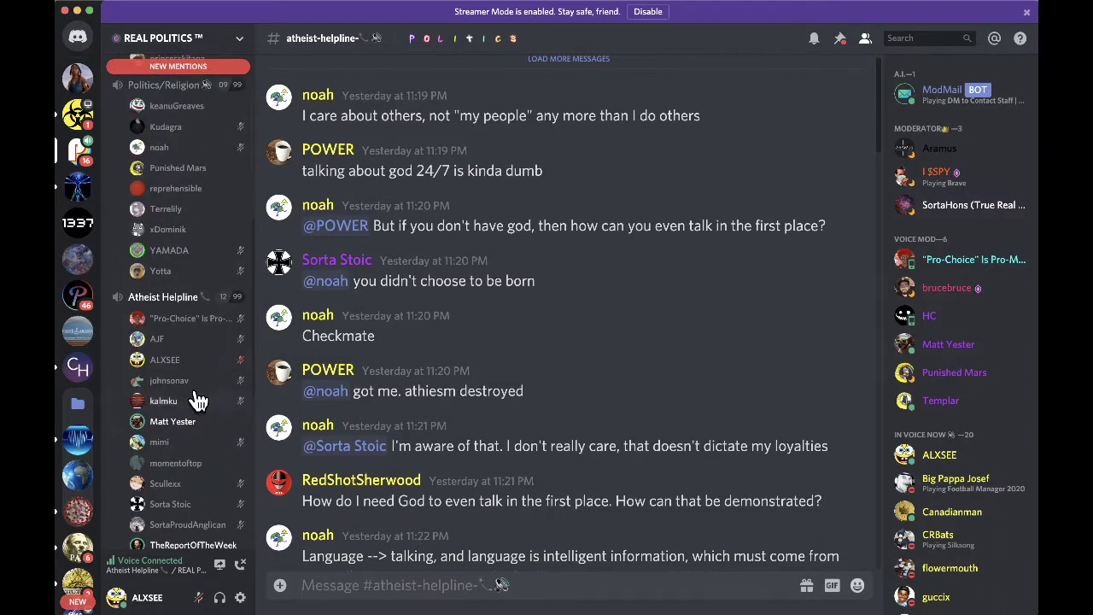
pyautogui.click(183, 366)
pyautogui.rightClick(181, 366)
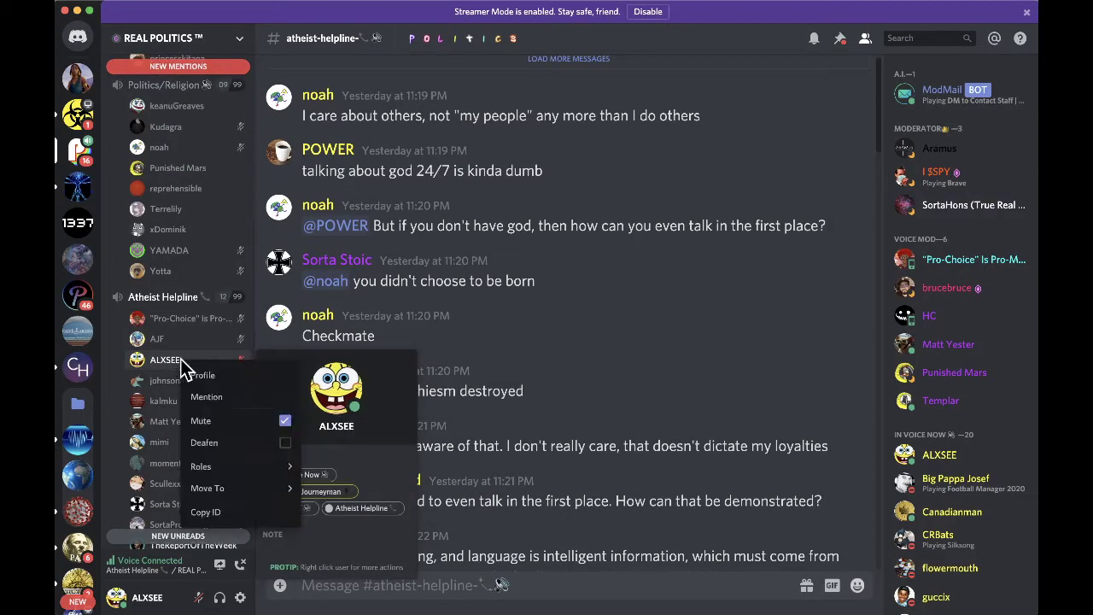
pyautogui.click(560, 382)
# - Hop from the COVID-19 server back to REAL POLITICS, then switch to Final Cut Pro
pyautogui.scroll(-2, 194, 376)
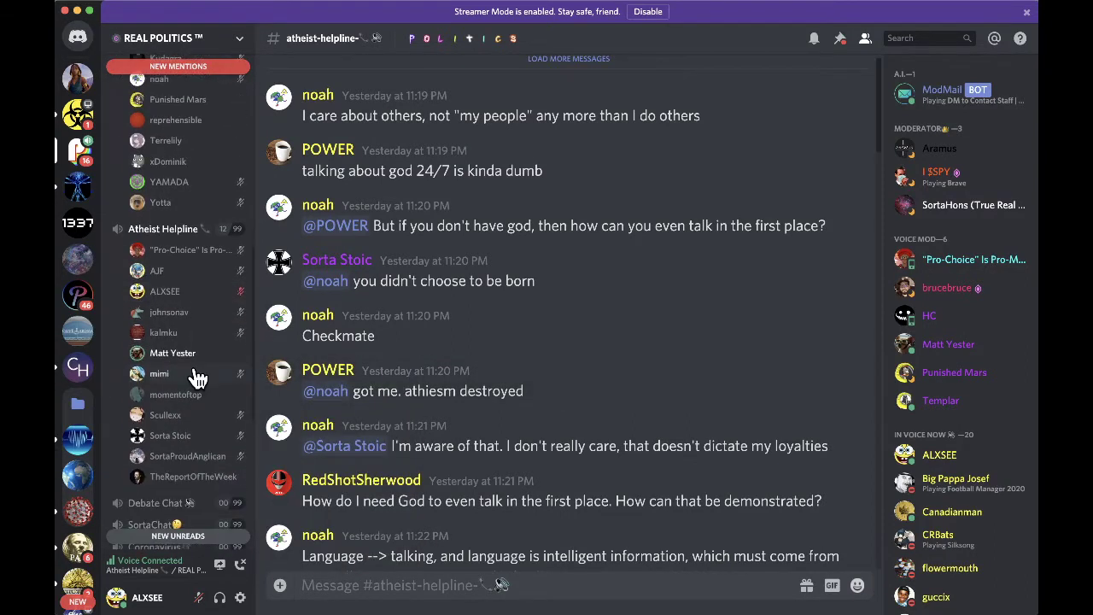
pyautogui.scroll(-15, 518, 415)
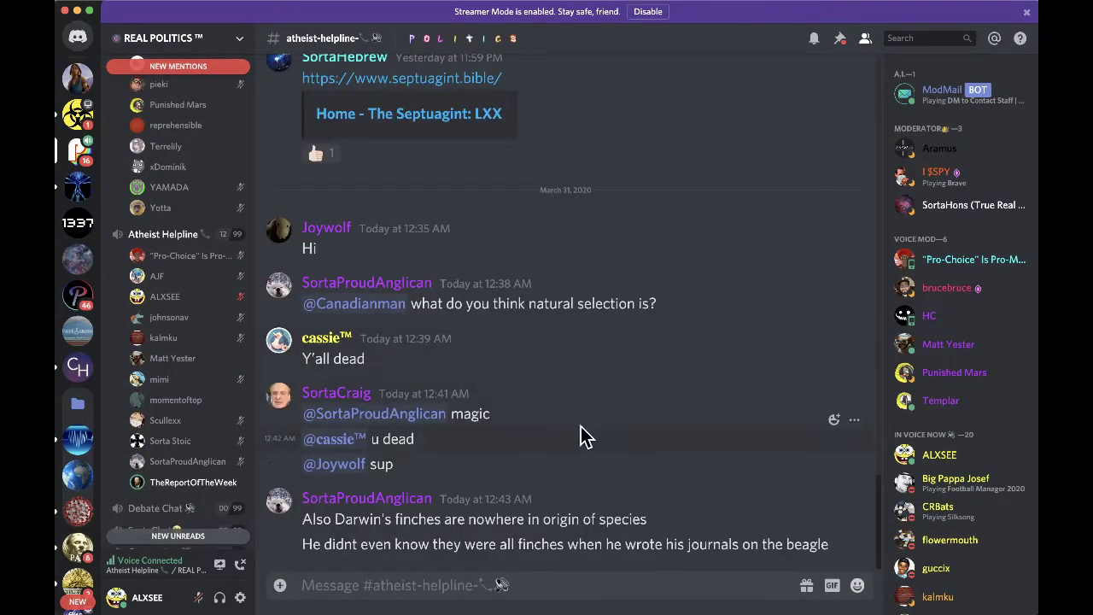
pyautogui.click(77, 114)
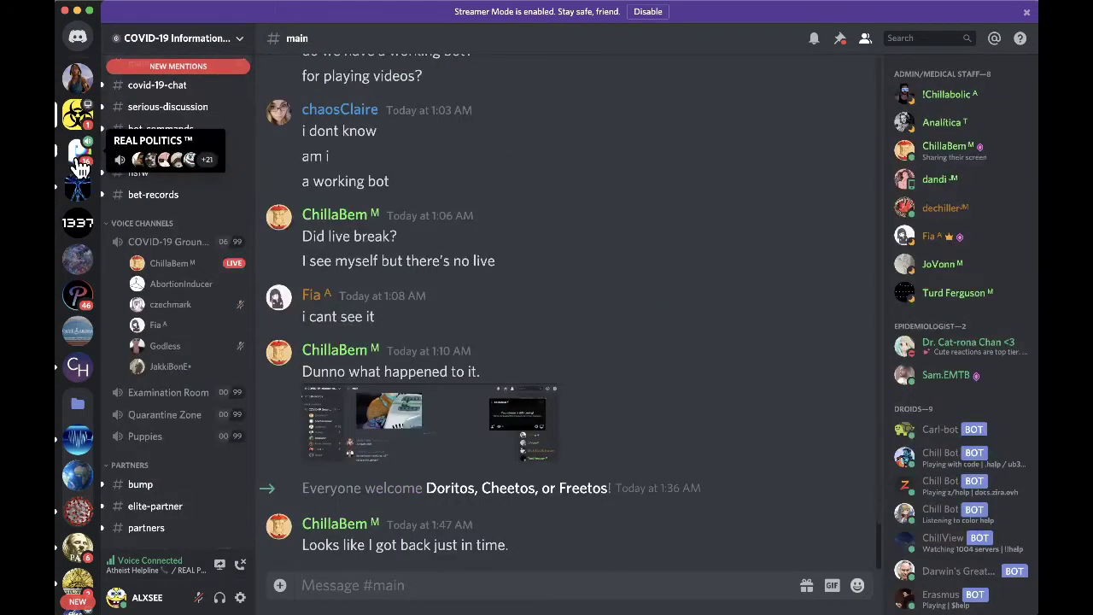
pyautogui.click(78, 159)
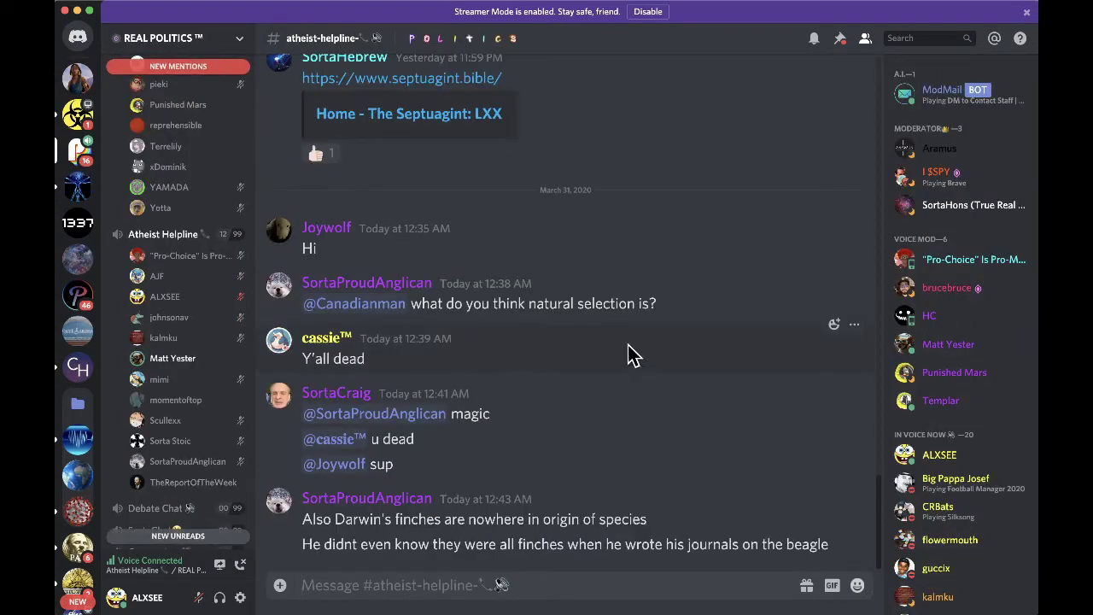
pyautogui.press('super+Tab')
pyautogui.press('super+Tab')
pyautogui.press('super+Tab')
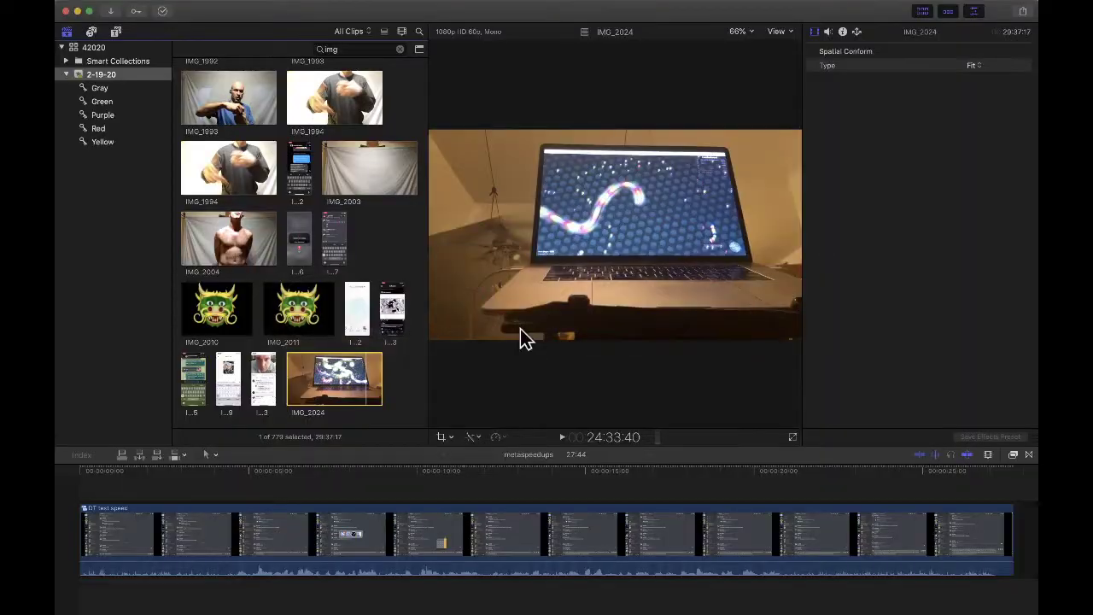
pyautogui.press('super+Tab')
pyautogui.press('super+Tab')
pyautogui.press('super+Tab')
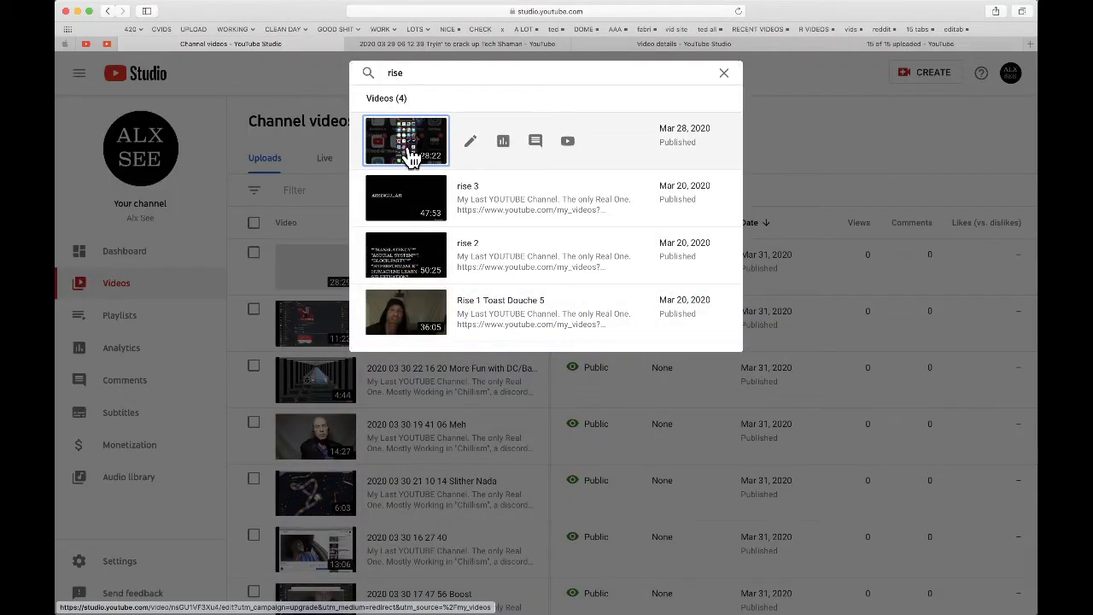
# - Open IMG 1935 Rise Against on YouTube from its Studio details page and pause playback
pyautogui.click(465, 45)
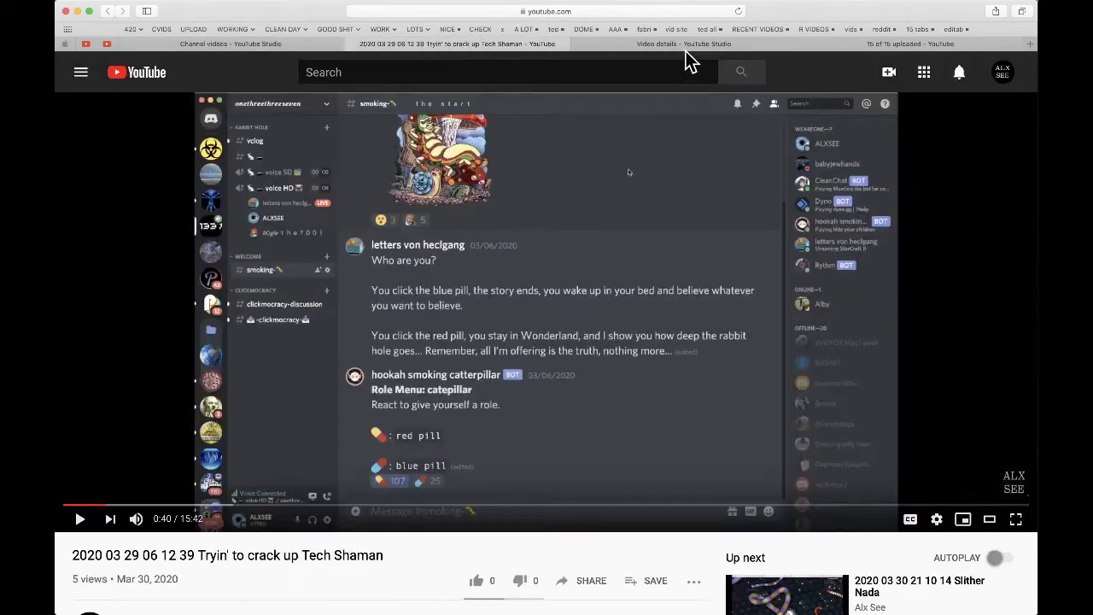
pyautogui.click(686, 47)
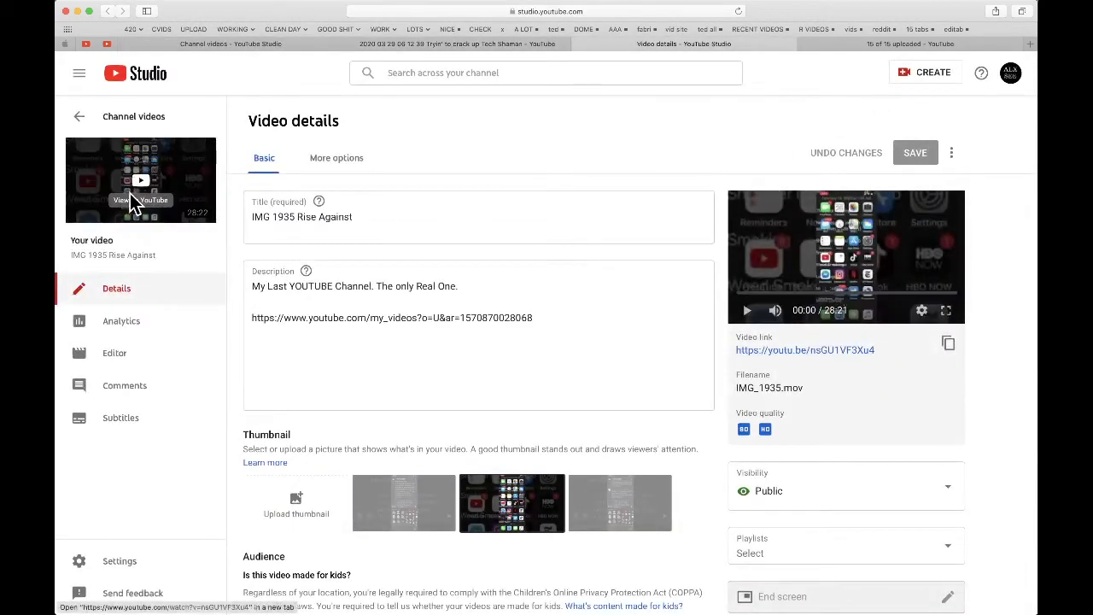
pyautogui.click(132, 201)
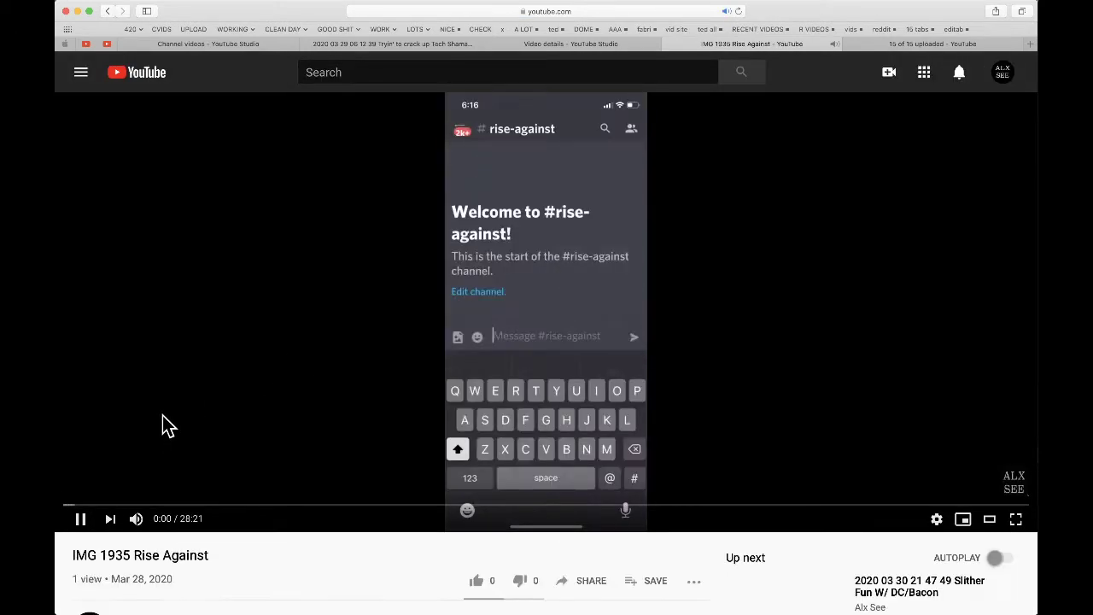
pyautogui.click(452, 271)
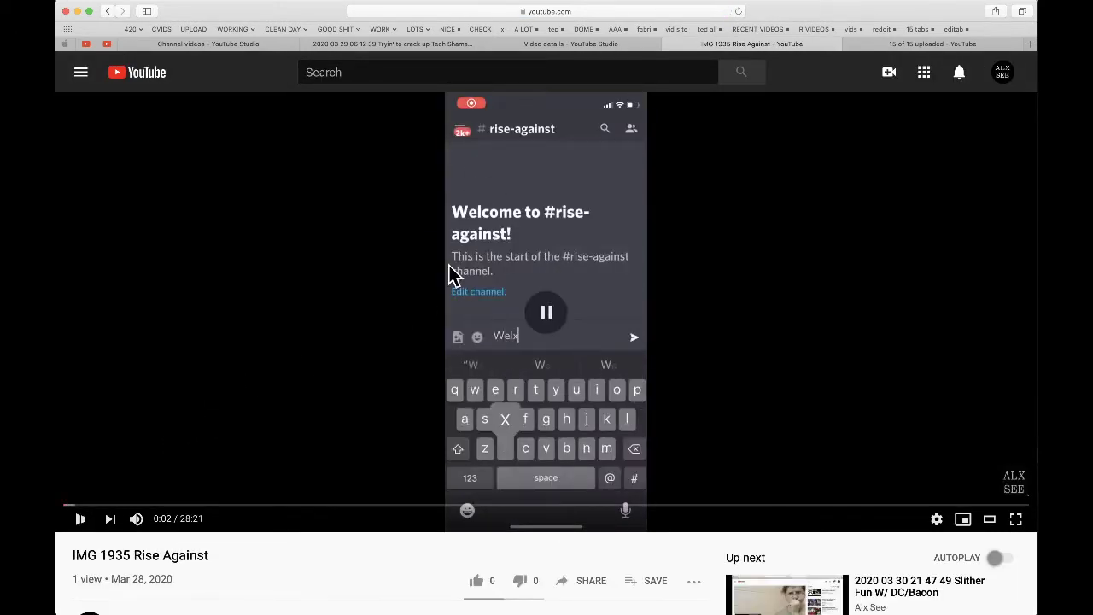
# - Close the Rise Against details tab and return to the 'rise' search results
pyautogui.click(560, 44)
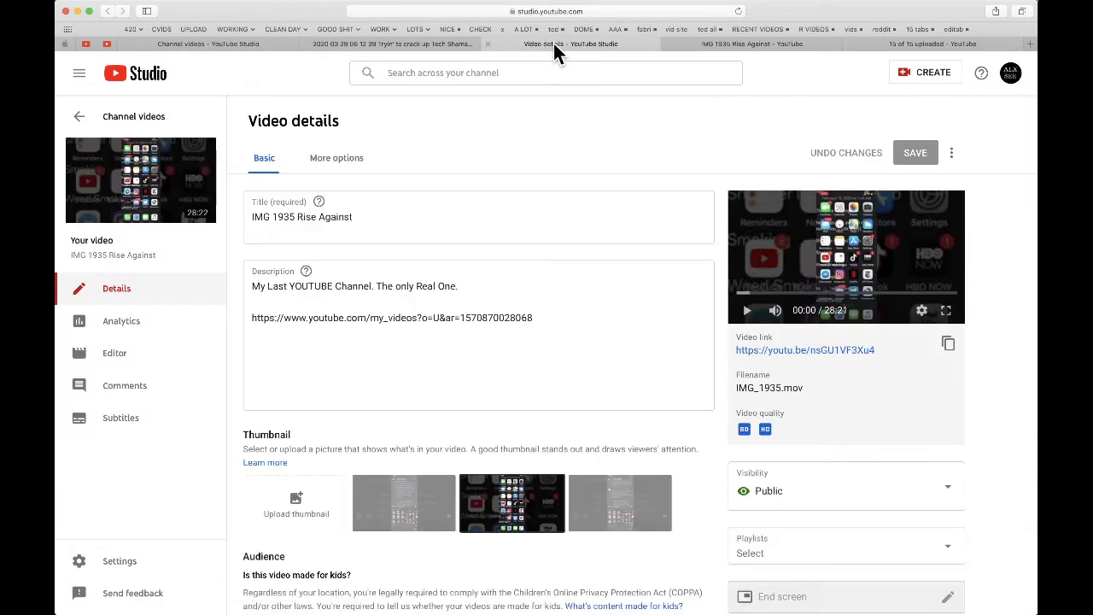
pyautogui.click(487, 42)
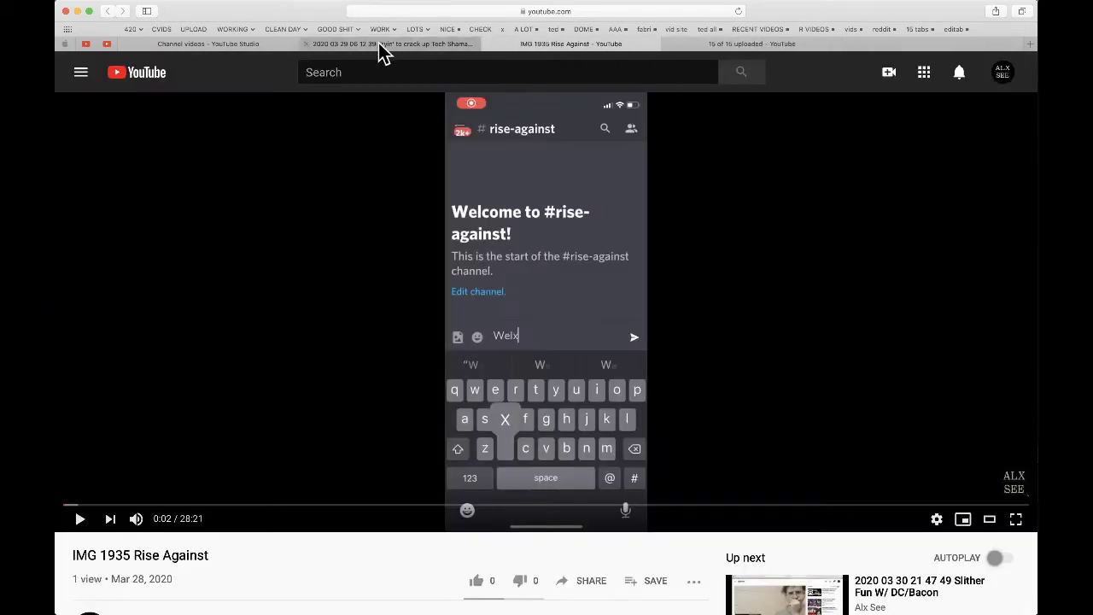
pyautogui.click(380, 45)
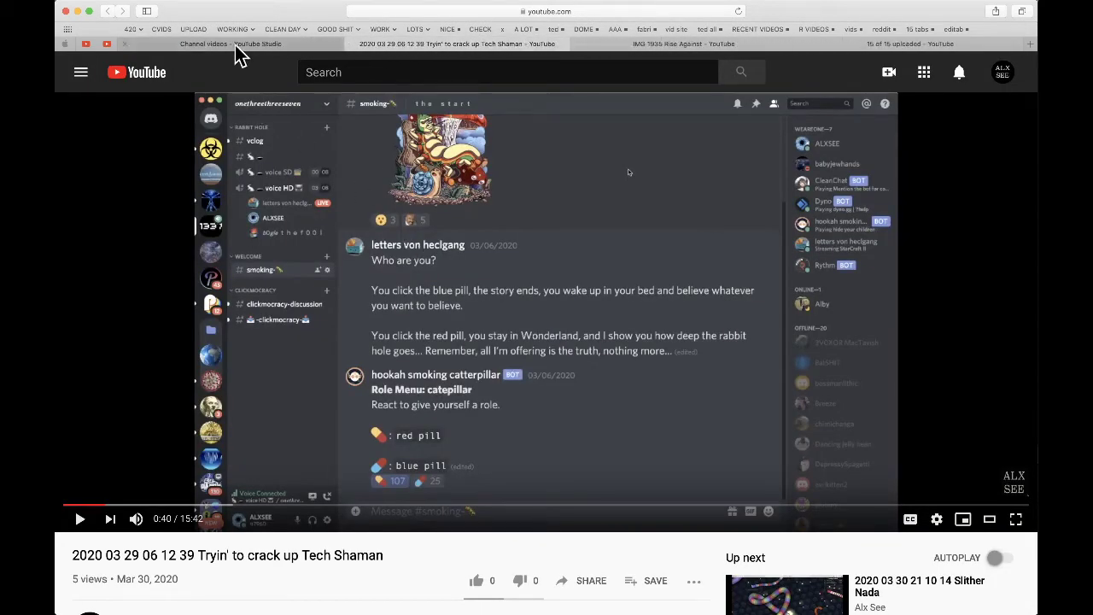
pyautogui.click(235, 44)
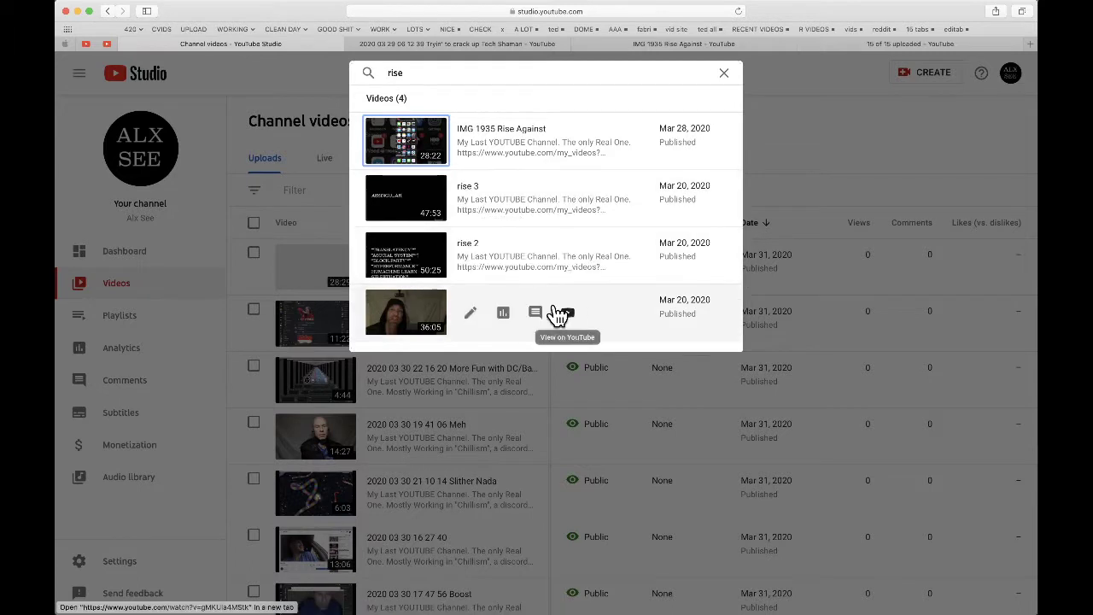
# - Open Rise 1 Toast Douche 5's YouTube Studio details in a new tab and check it
pyautogui.rightClick(408, 311)
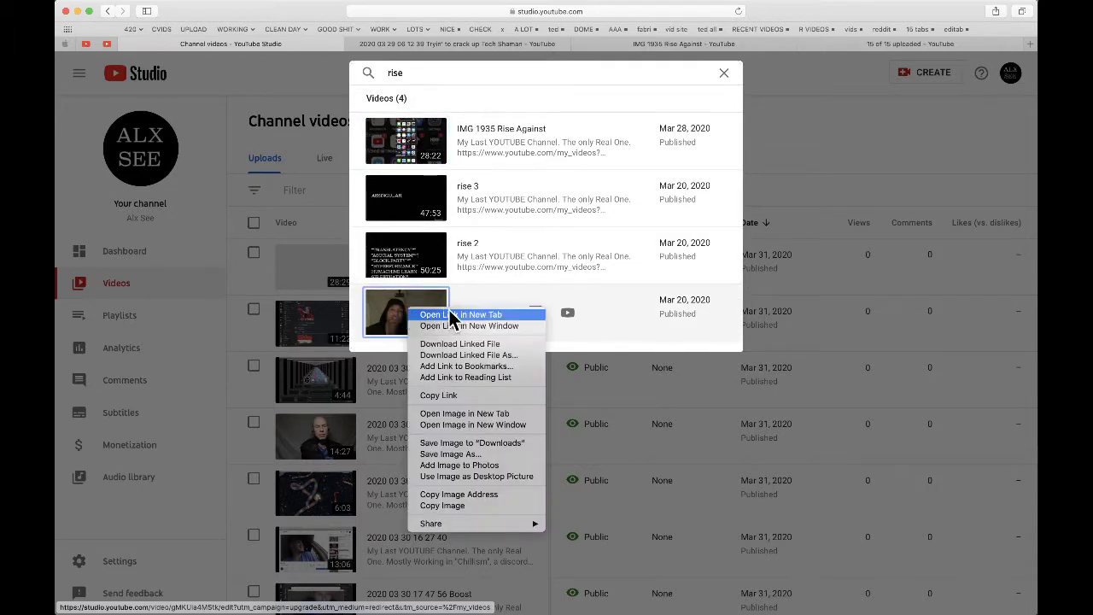
pyautogui.click(450, 313)
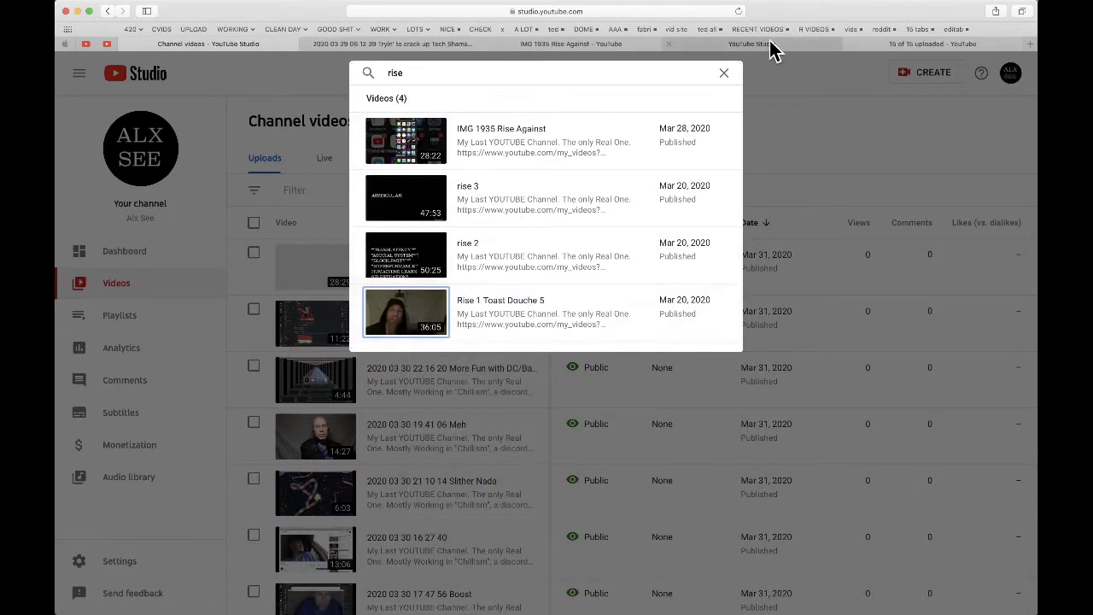
pyautogui.click(773, 44)
# - Return to the '15 of 15 uploaded' confirmation page and scroll to its top
pyautogui.click(891, 43)
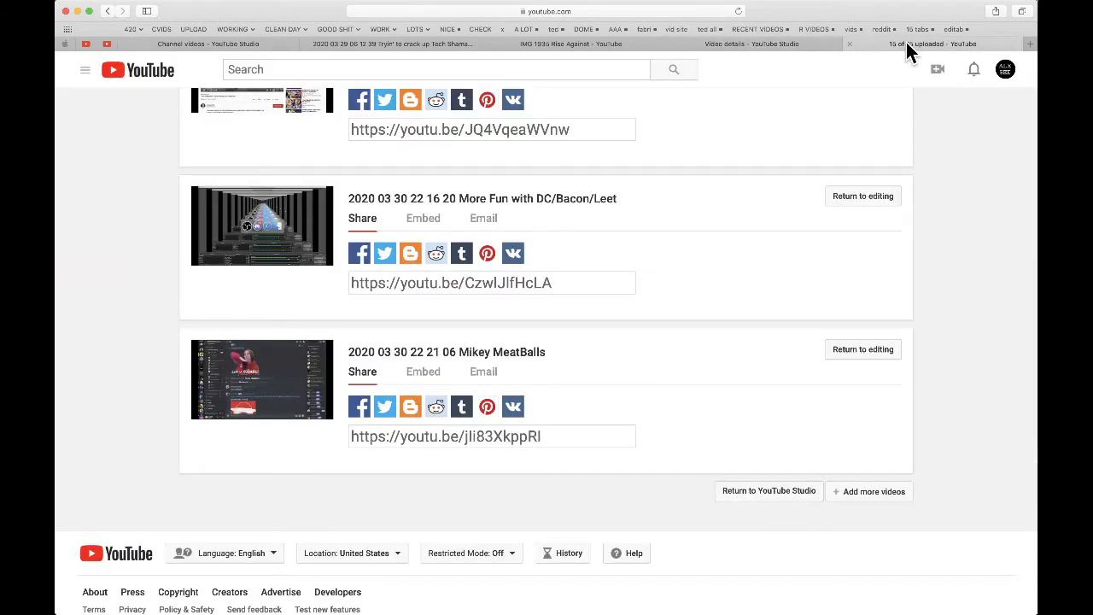
pyautogui.scroll(20, 869, 192)
pyautogui.scroll(5, 869, 195)
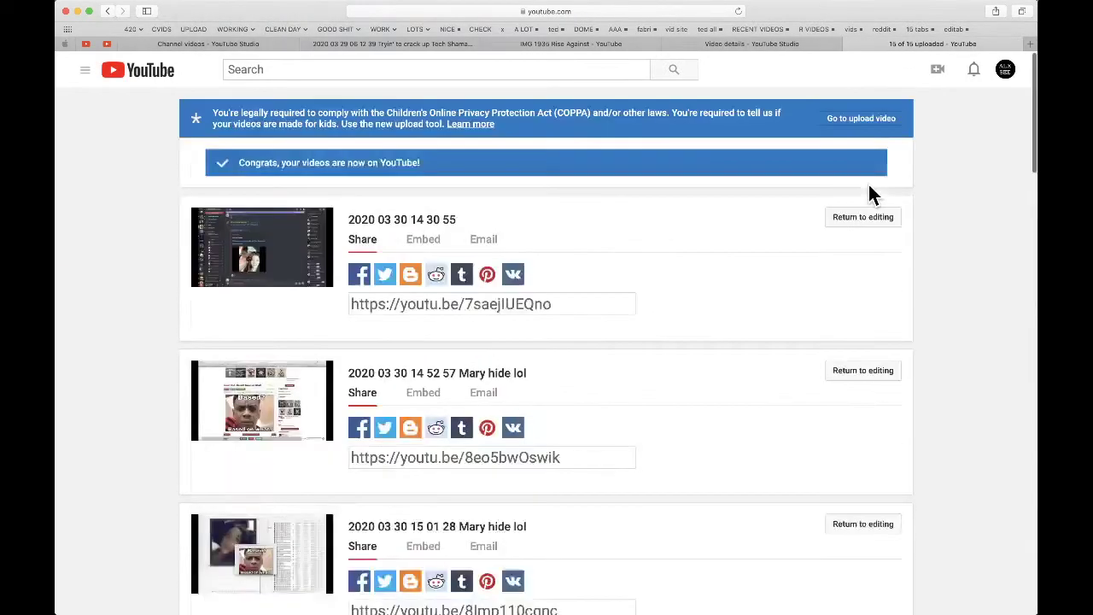
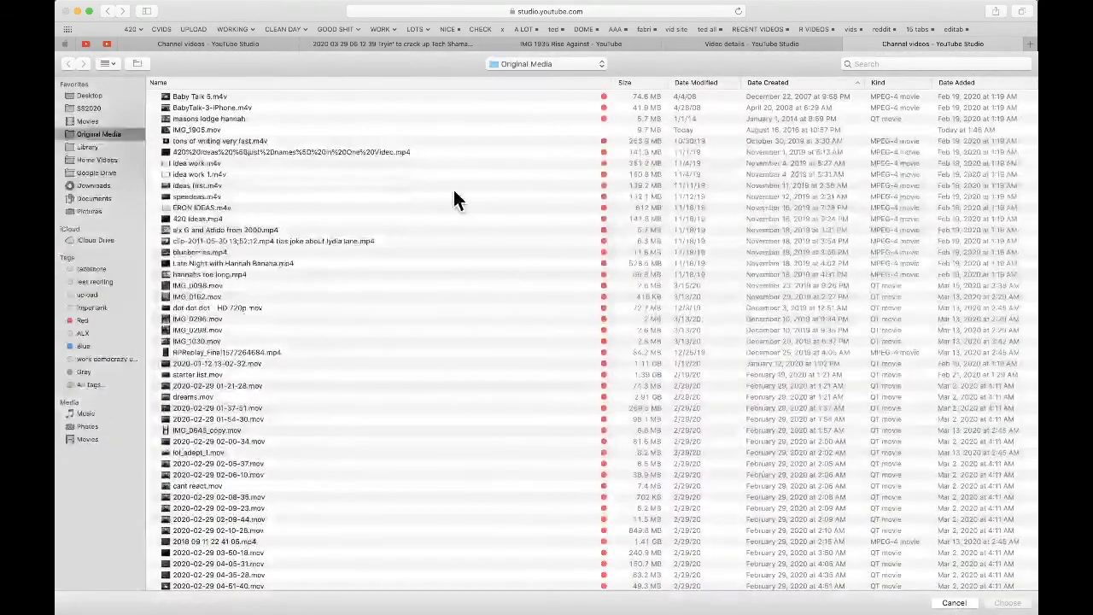
# - Choose IMG_2024.mov from the Original Media folder as the YouTube upload, then return to Discord
pyautogui.scroll(-10, 920, 164)
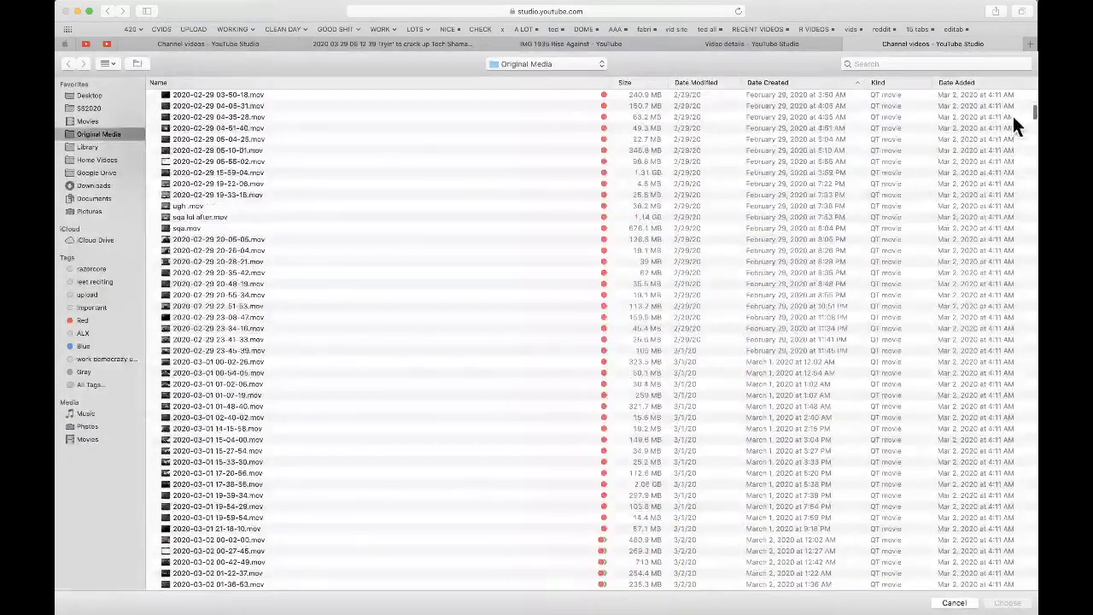
pyautogui.moveTo(1034, 120); pyautogui.dragTo(1034, 586)
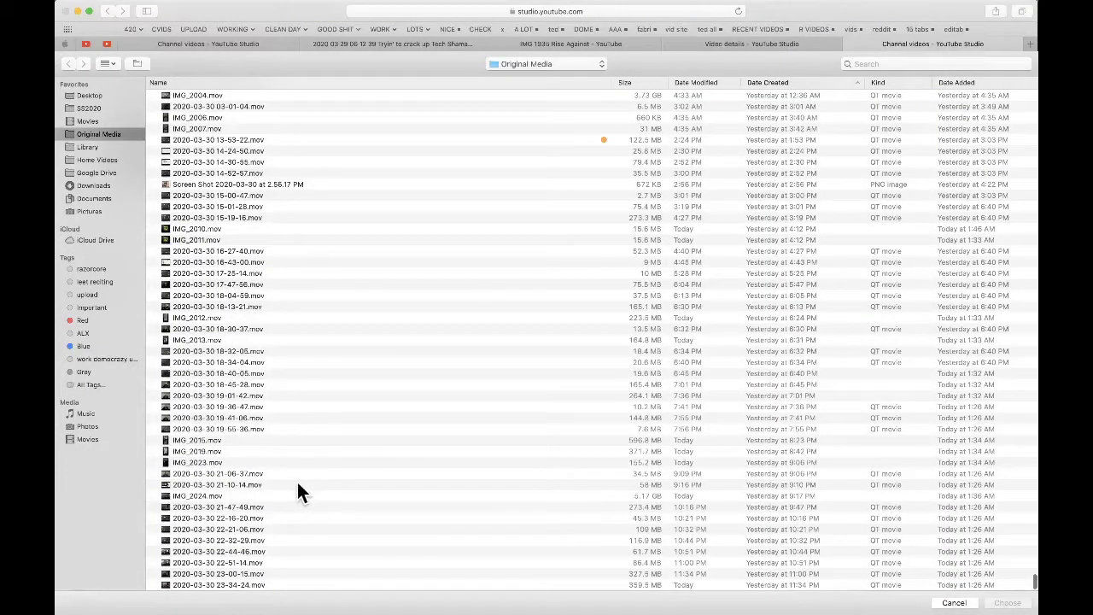
pyautogui.doubleClick(205, 494)
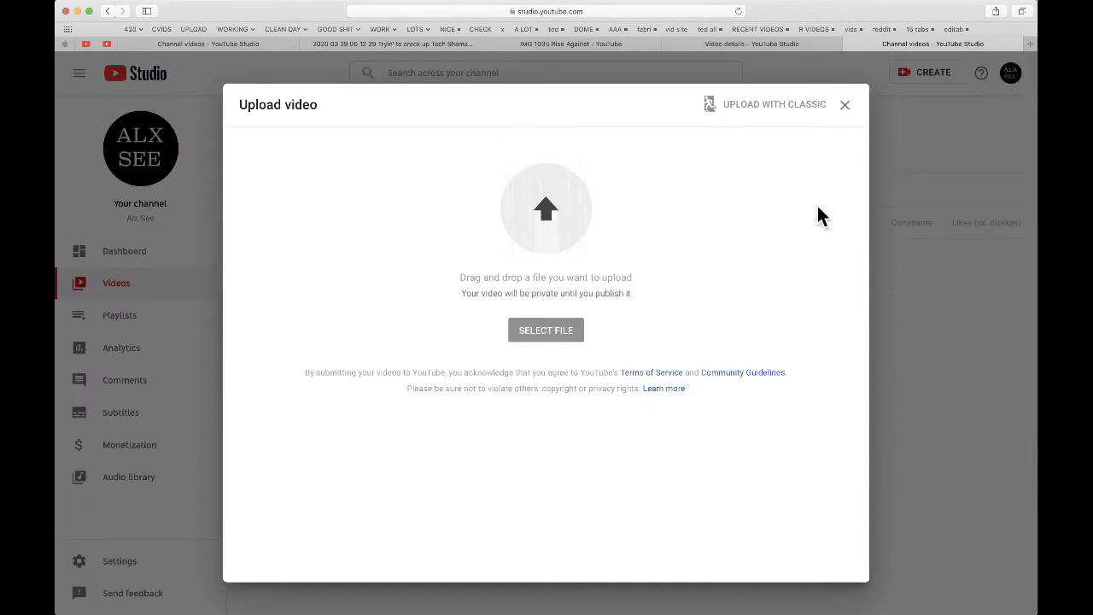
pyautogui.press('super+Tab')
pyautogui.press('super+Tab')
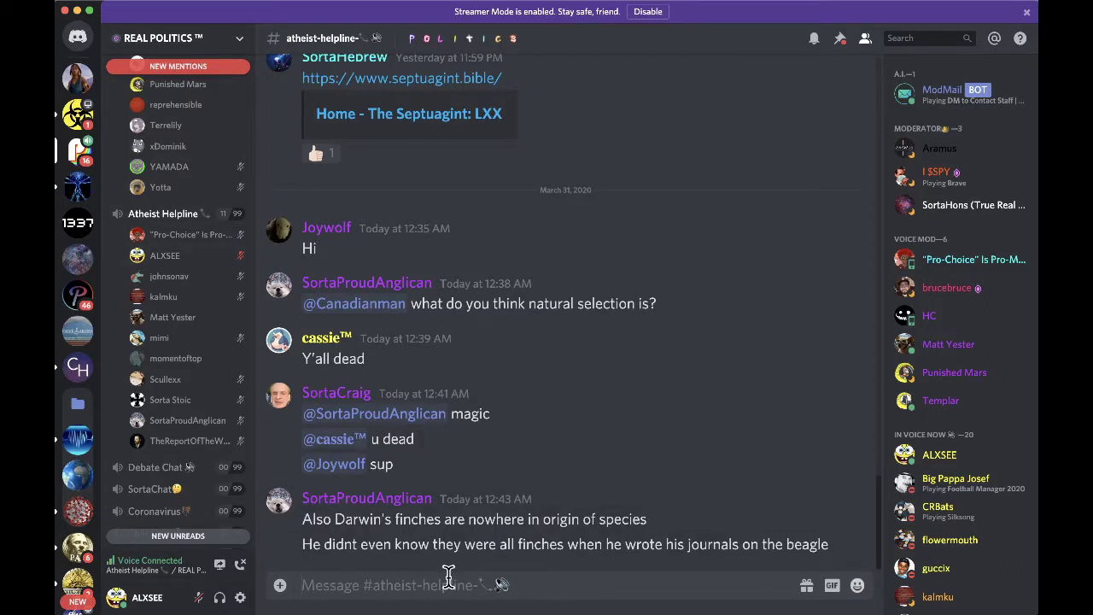
# - Send "who muted me? i get why. but it was just an audio issue." in atheist-helpline
pyautogui.click(449, 574)
pyautogui.write('who muted me? i get why. b')
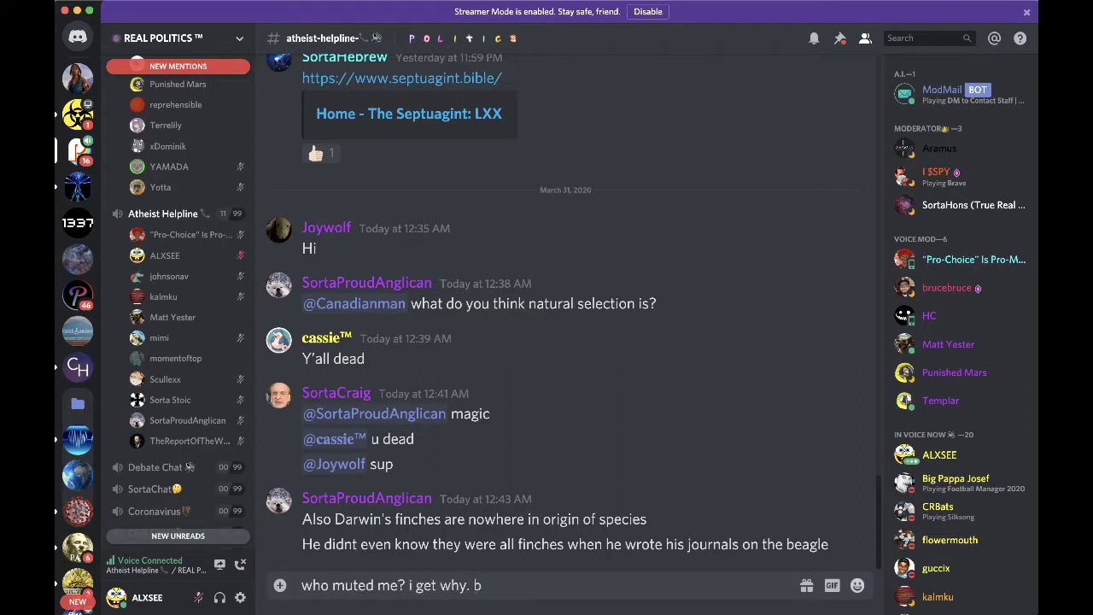
pyautogui.write('an ')
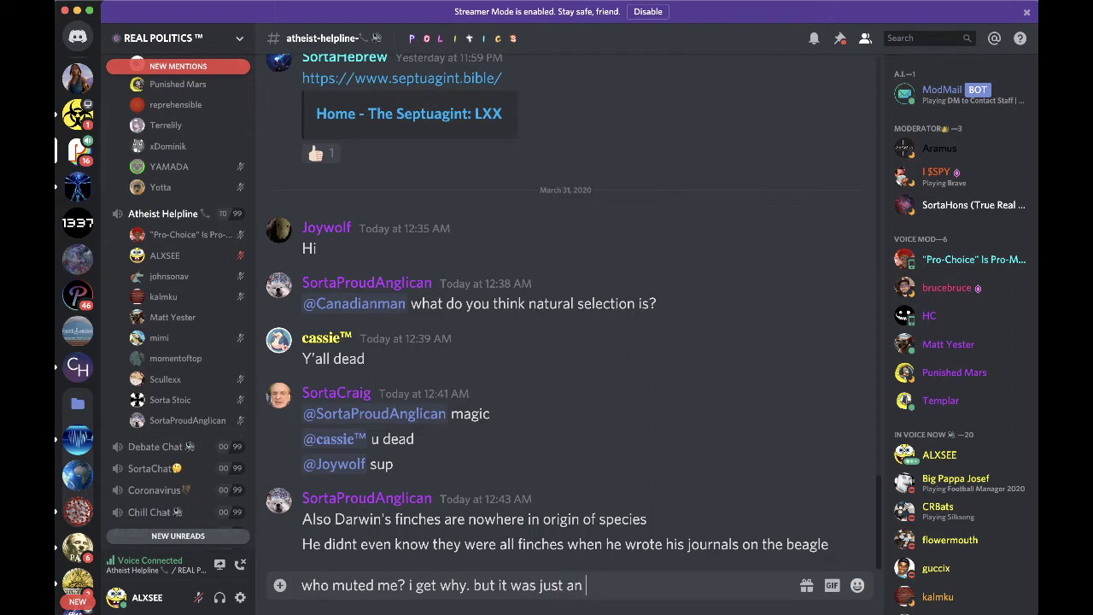
pyautogui.write('audio issue.')
pyautogui.press('Return')
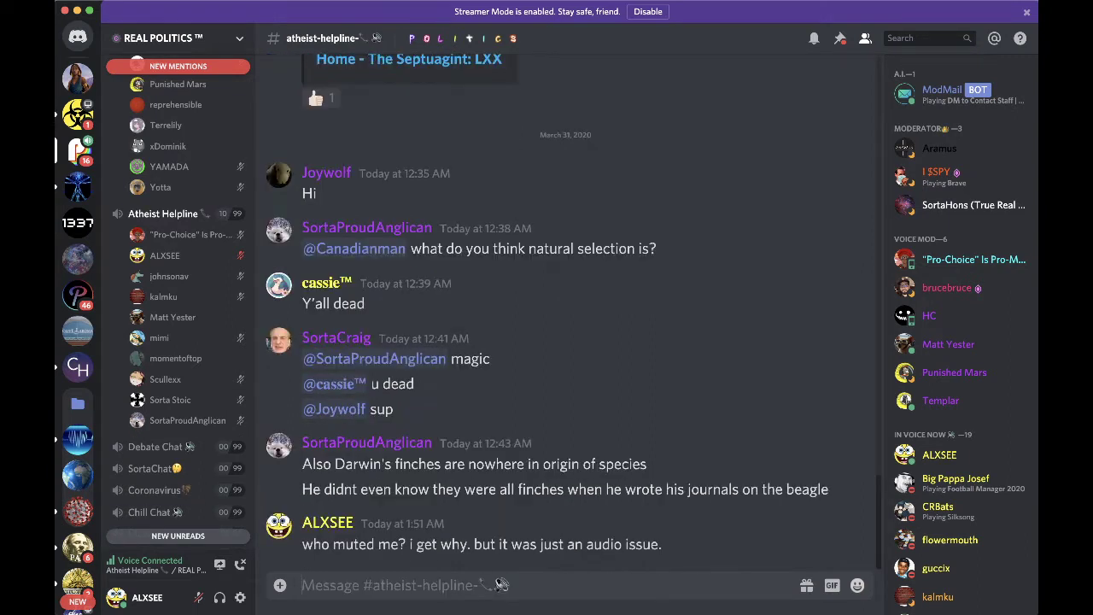
# - Bring up the user actions menu on your own posted name, then close it
pyautogui.rightClick(329, 524)
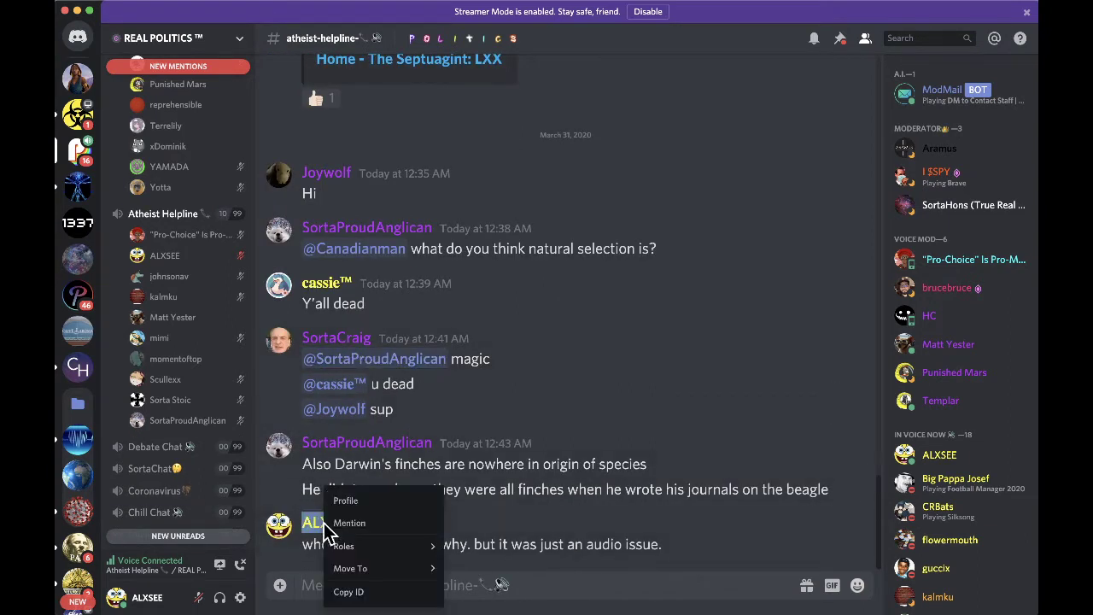
pyautogui.moveTo(368, 568)
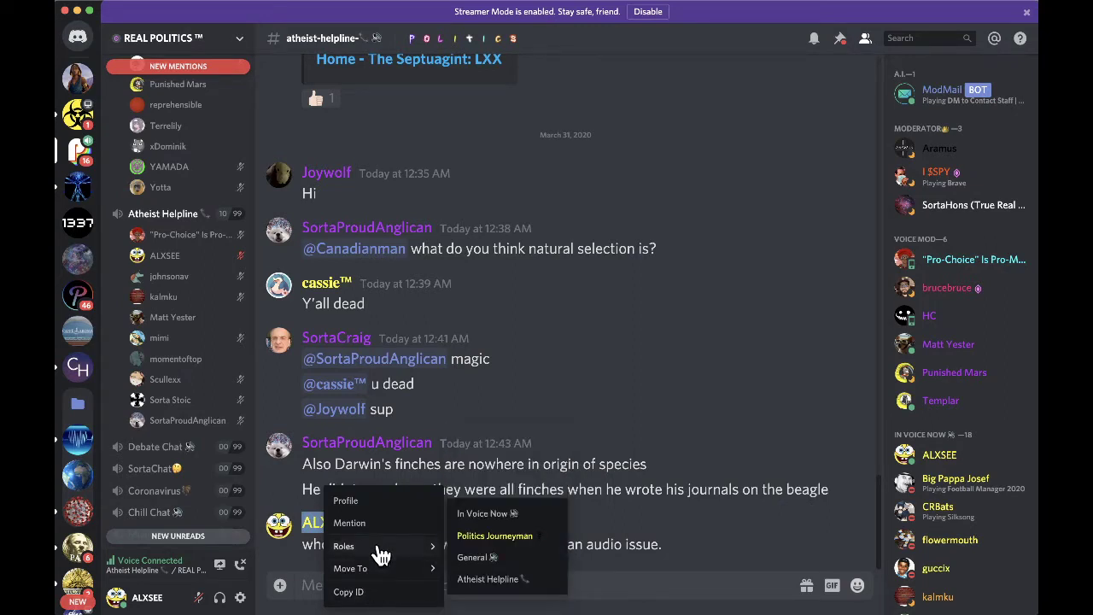
pyautogui.click(727, 325)
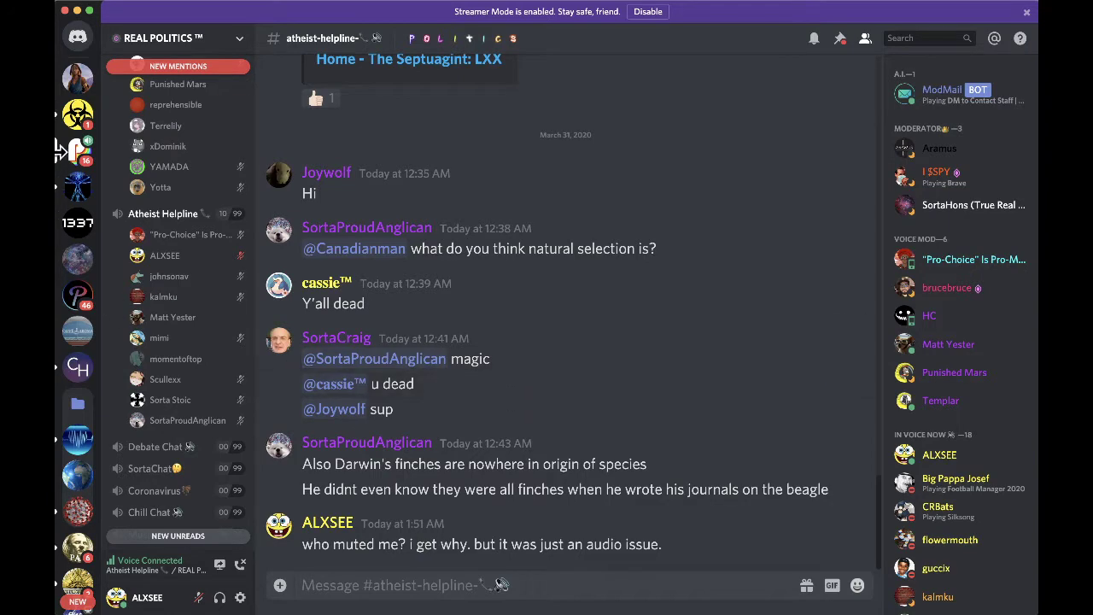
# - Browse the COVID-19 Information, Rainy and REAL POLITICS servers and a direct message conversation
pyautogui.click(86, 127)
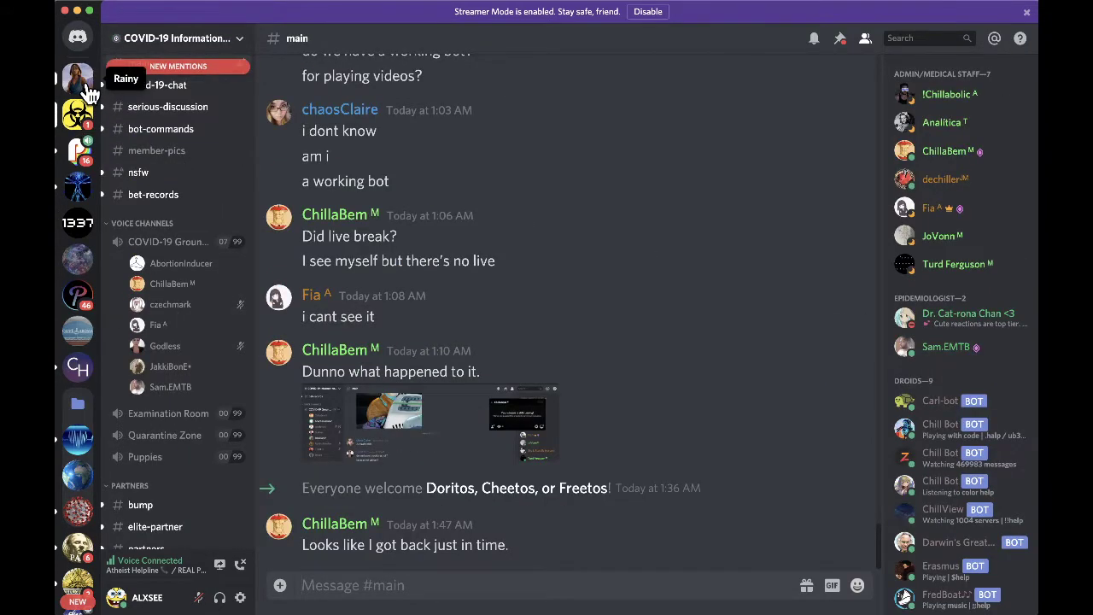
pyautogui.click(87, 87)
pyautogui.click(77, 117)
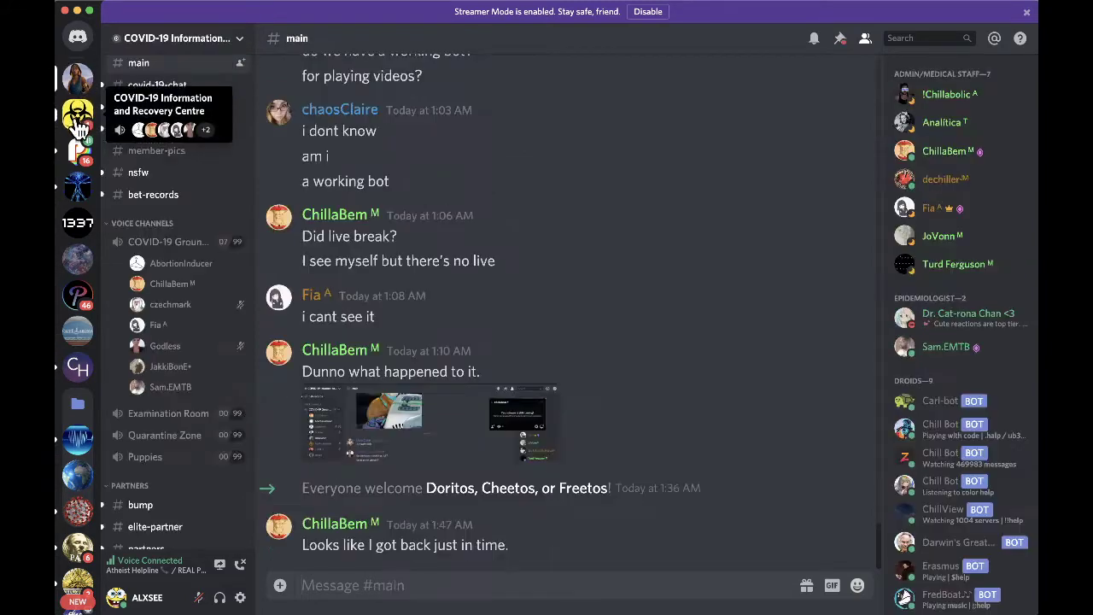
pyautogui.click(78, 151)
pyautogui.click(78, 41)
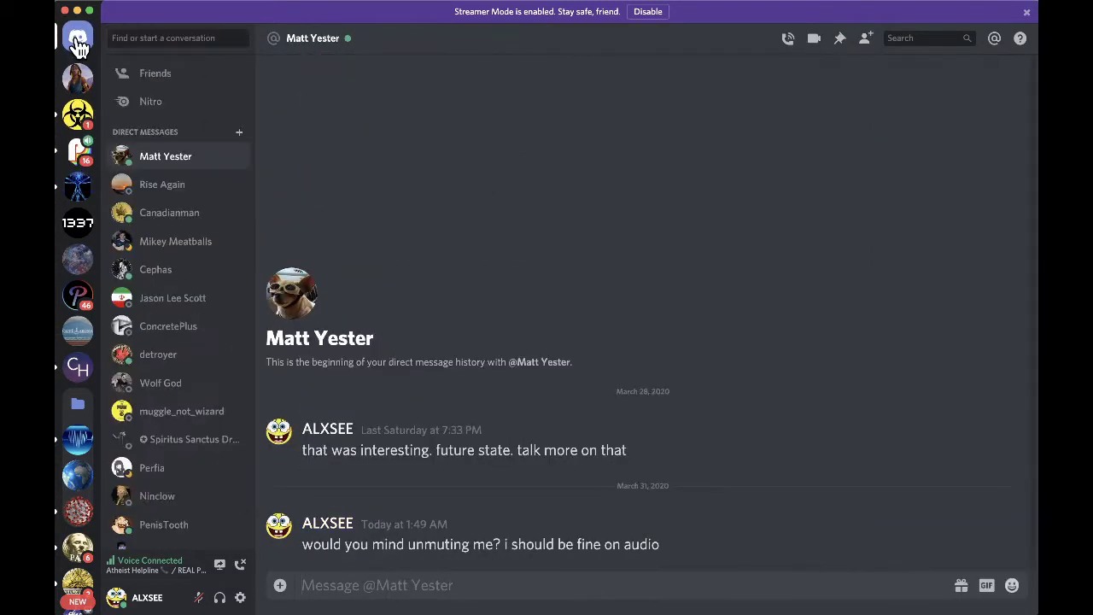
pyautogui.click(161, 187)
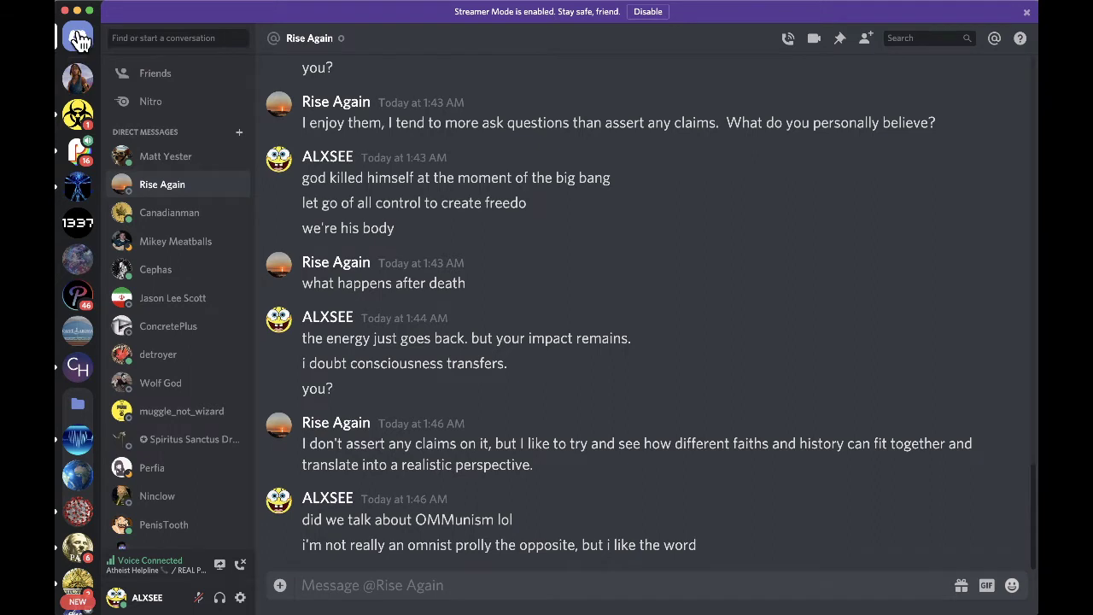
# - Close the Streamer Mode notice and move through the servers to Tell A Vision's bullshit-chat
pyautogui.click(1028, 13)
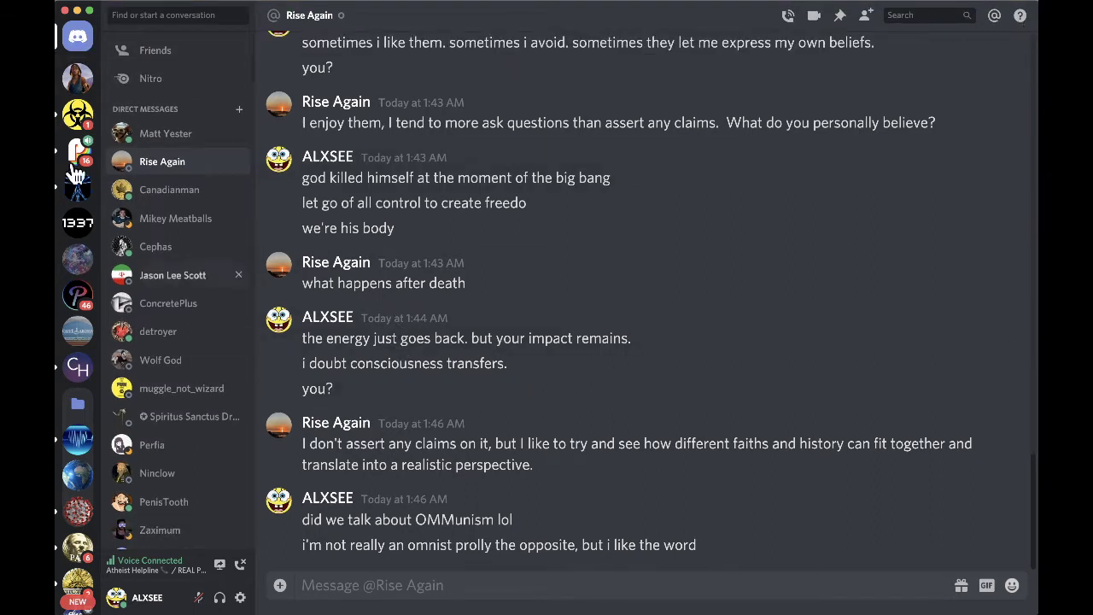
pyautogui.click(77, 77)
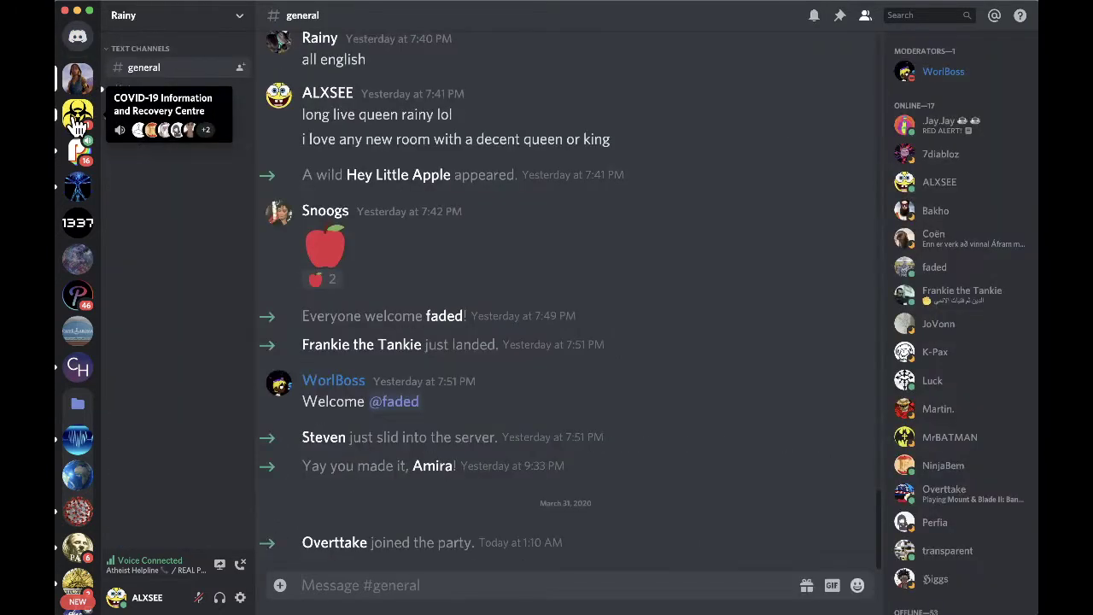
pyautogui.click(77, 115)
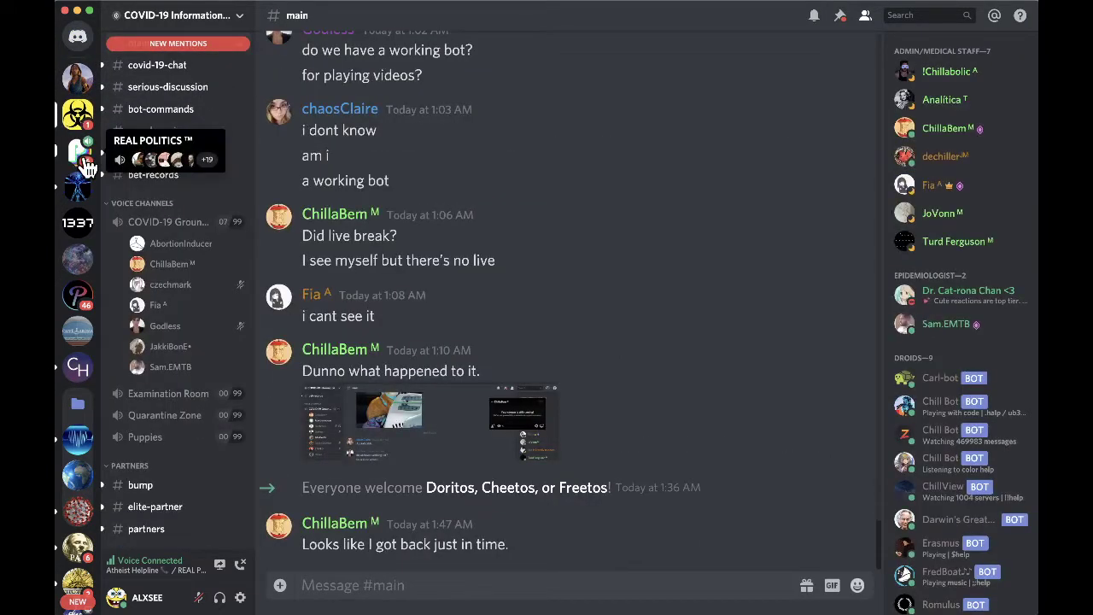
pyautogui.click(83, 158)
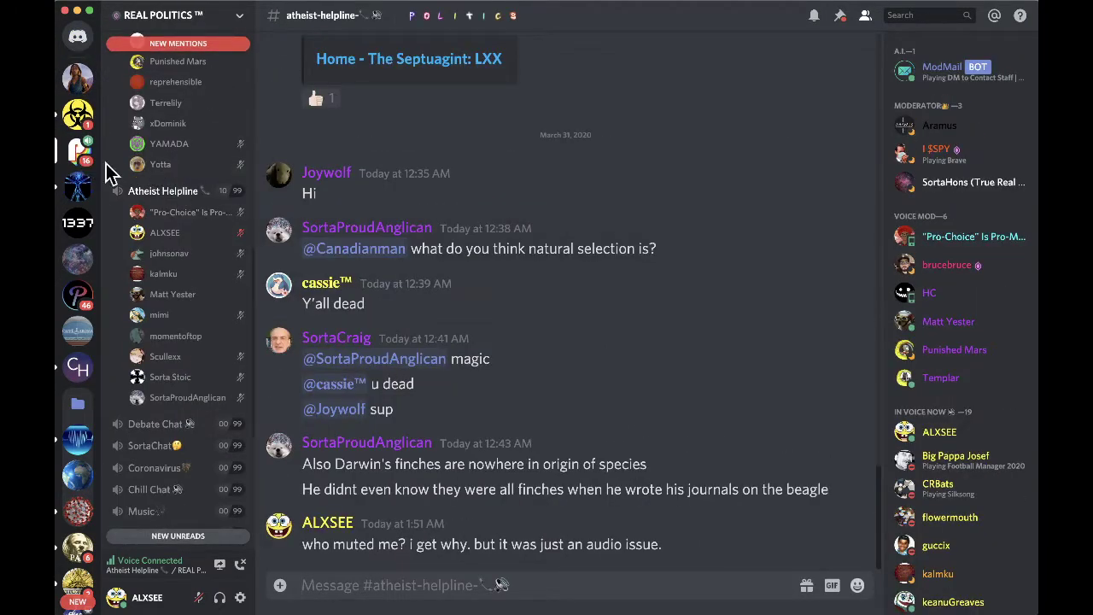
pyautogui.click(76, 181)
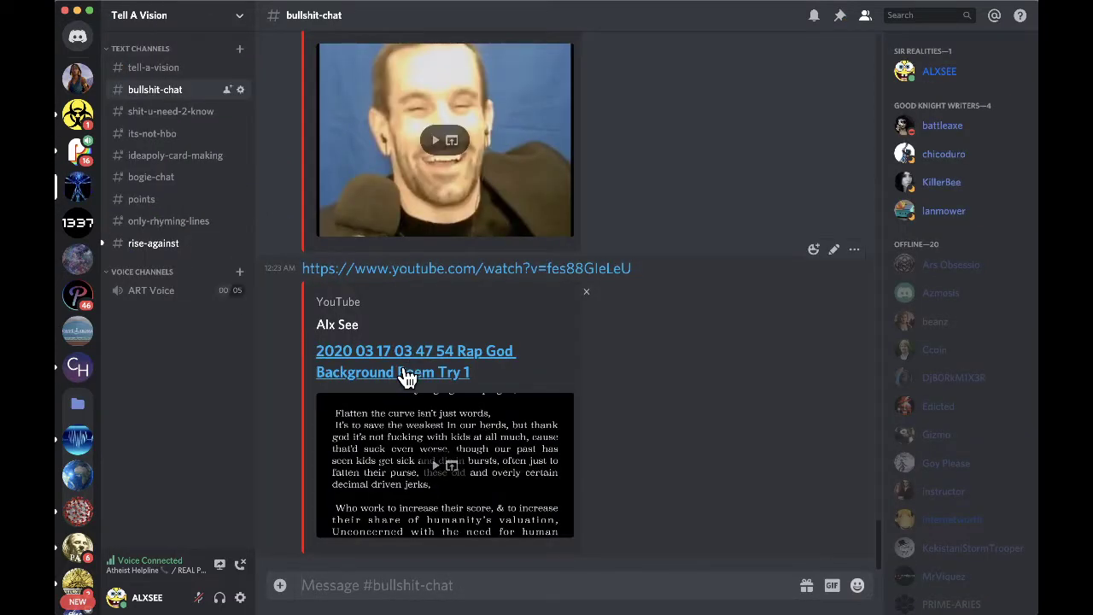
# - Join the Politics/Religion voice channel on REAL POLITICS, leaving Atheist Helpline
pyautogui.scroll(-3, 974, 465)
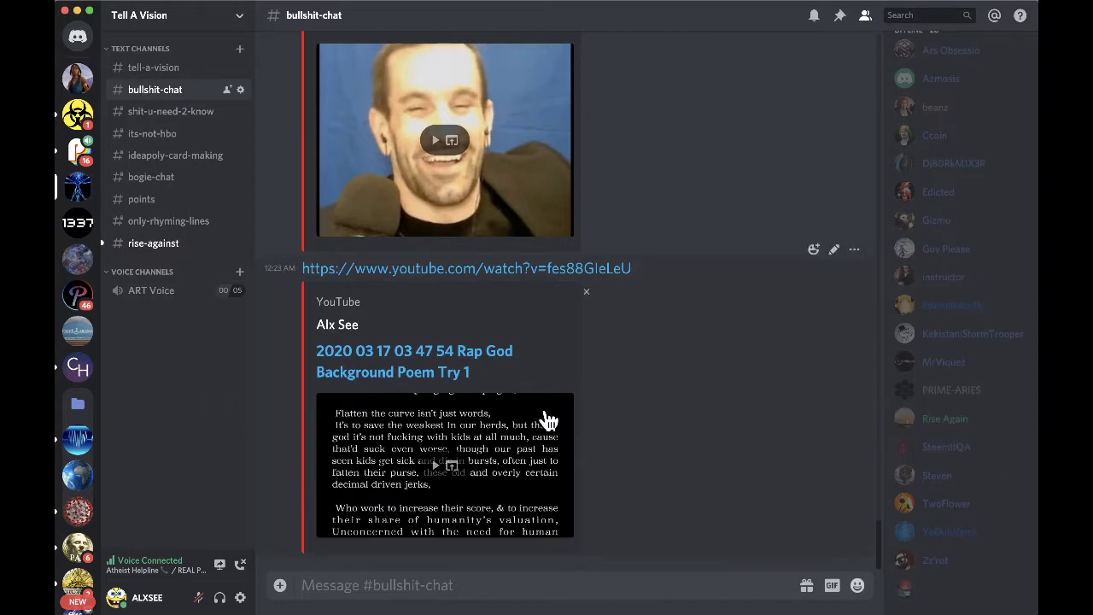
pyautogui.click(77, 113)
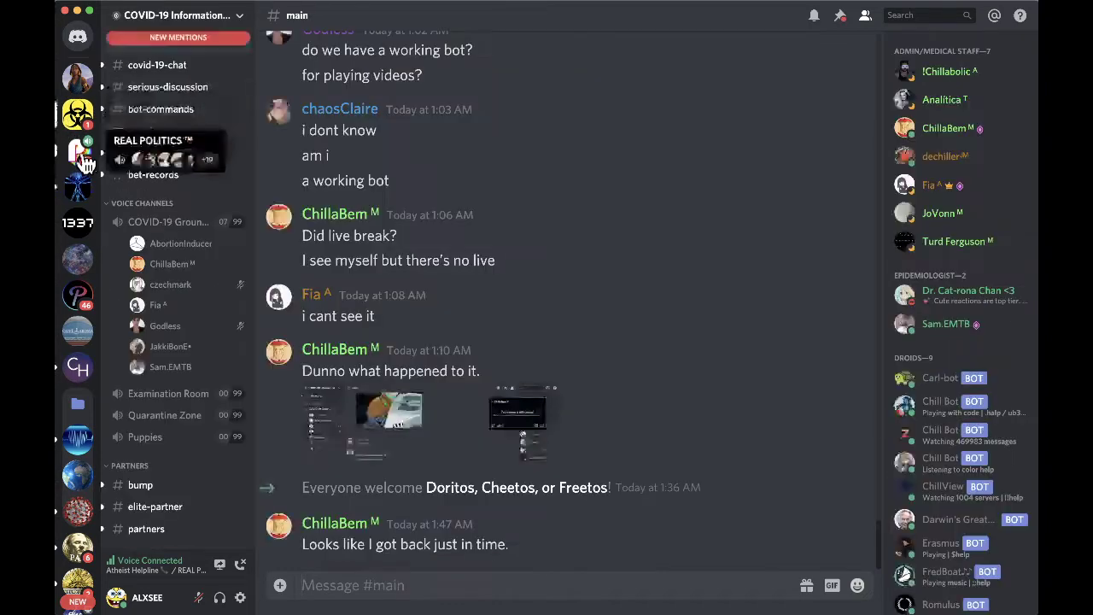
pyautogui.click(84, 158)
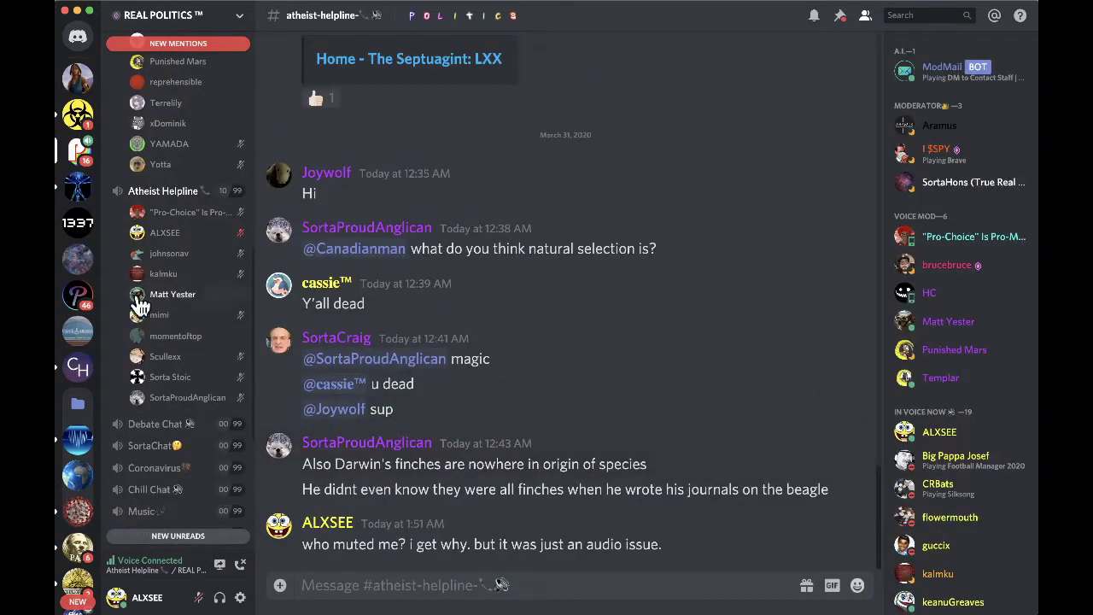
pyautogui.scroll(4, 155, 192)
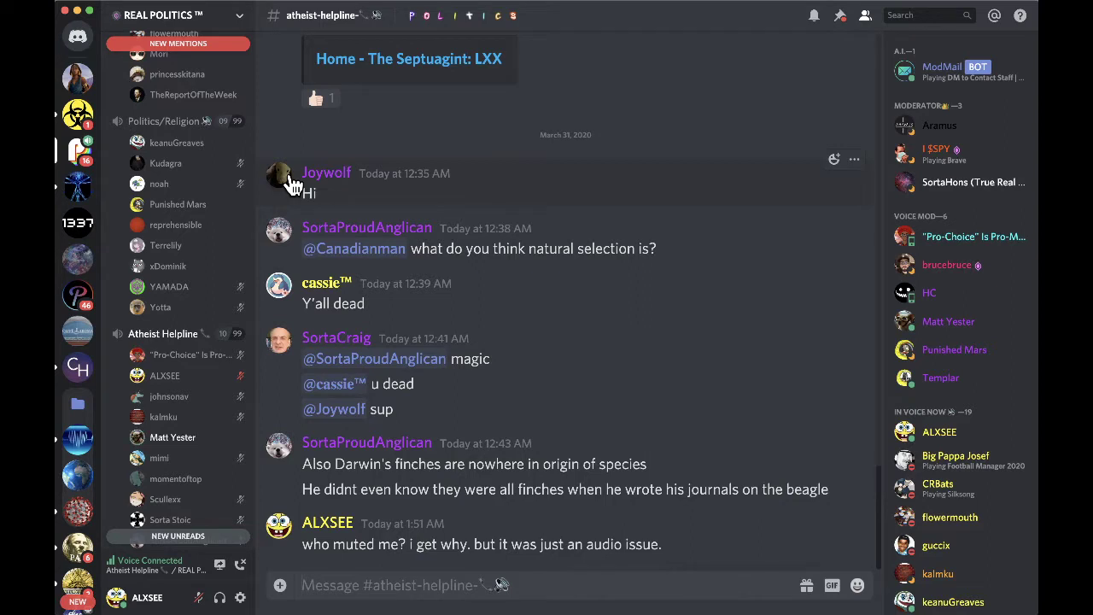
pyautogui.click(192, 127)
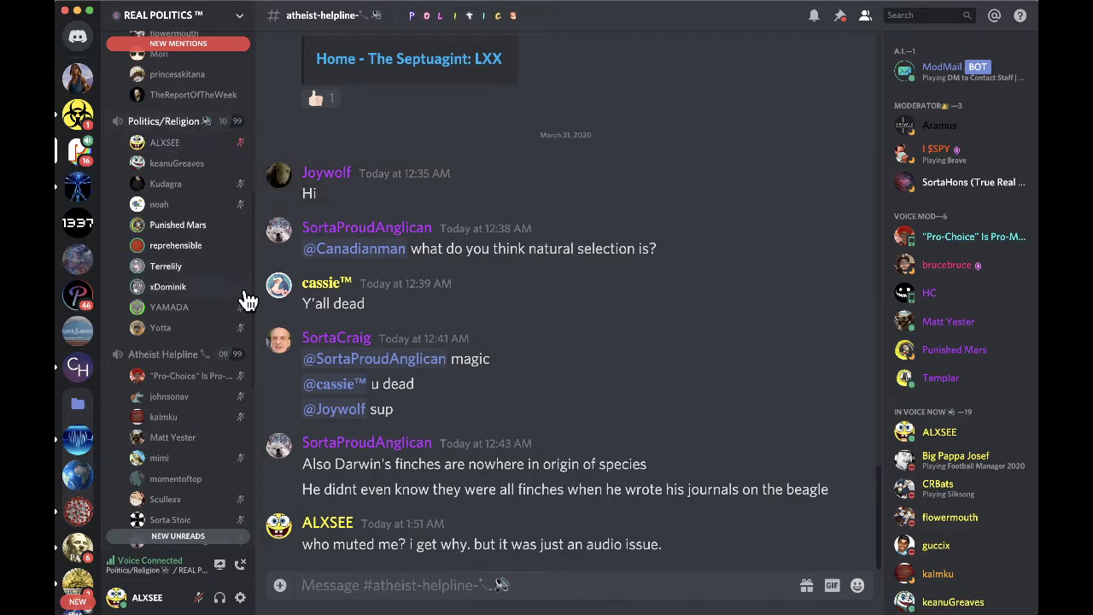
pyautogui.scroll(5, 192, 266)
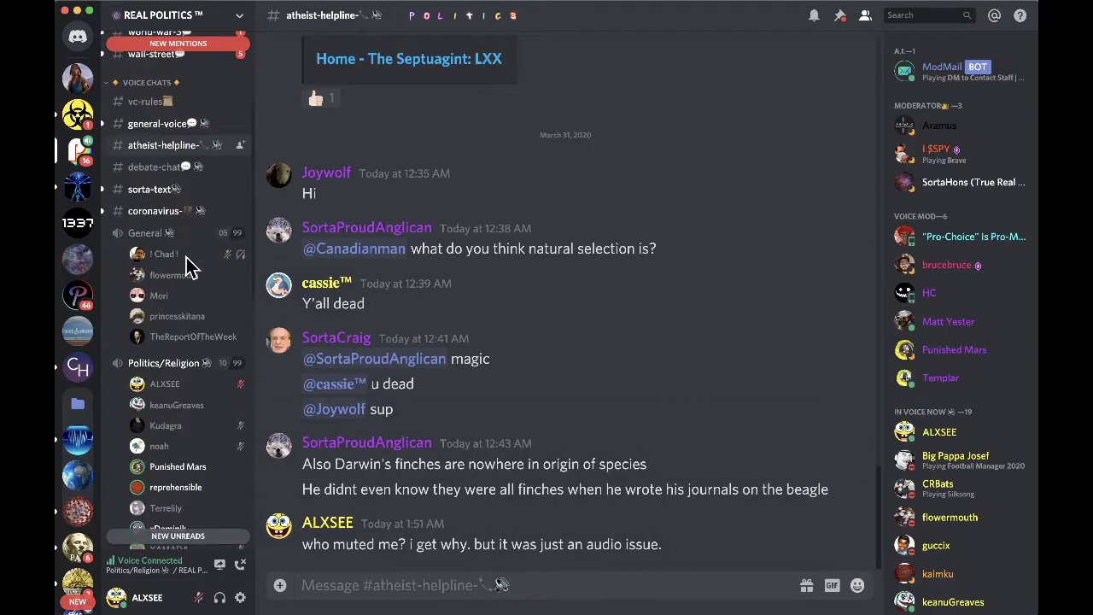
pyautogui.scroll(3, 190, 268)
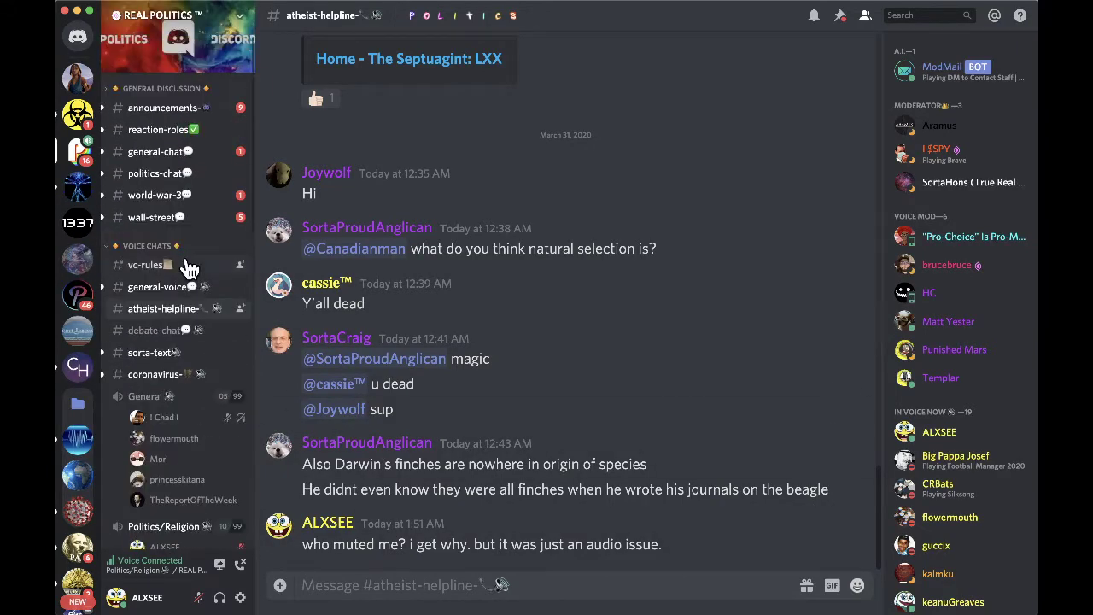
pyautogui.scroll(-5, 218, 282)
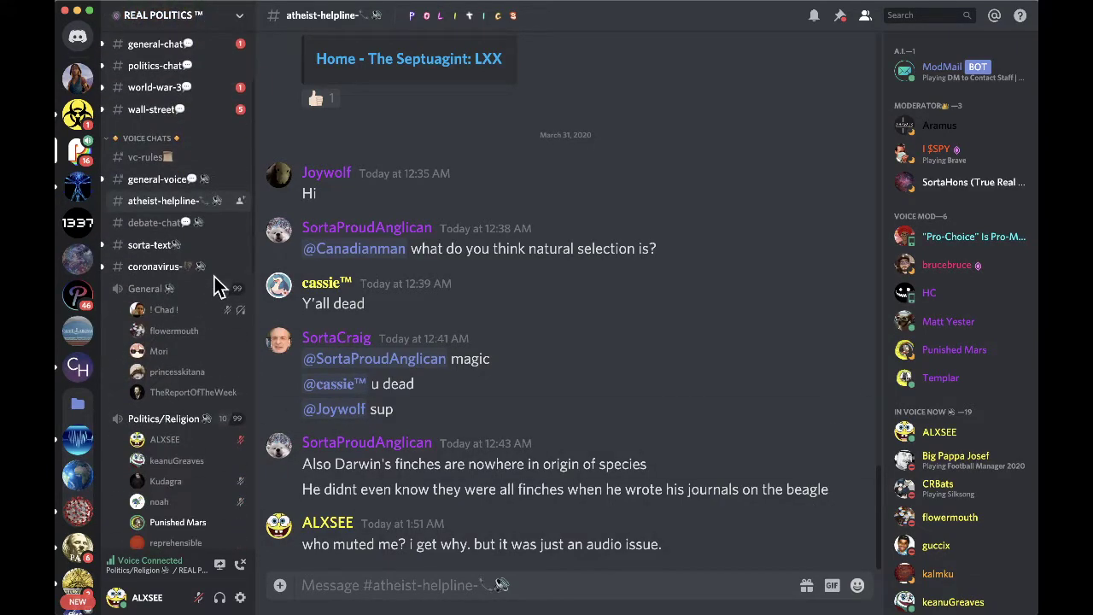
# - DM the voice moderator asking to be unmuted after an accidental browser sound crossover
pyautogui.click(177, 309)
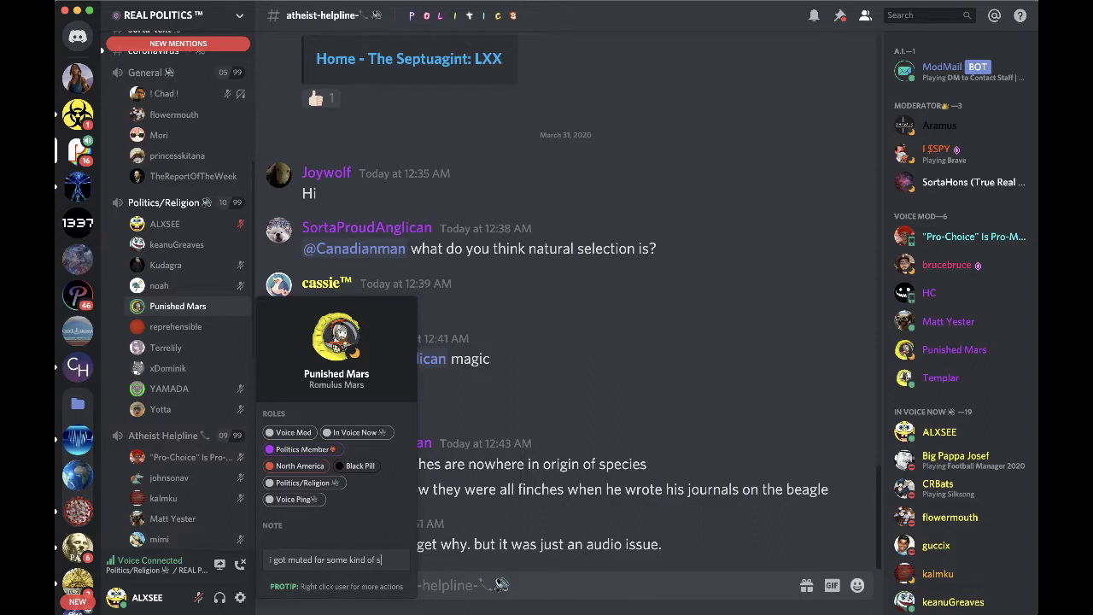
pyautogui.write('idental sound crossover from b')
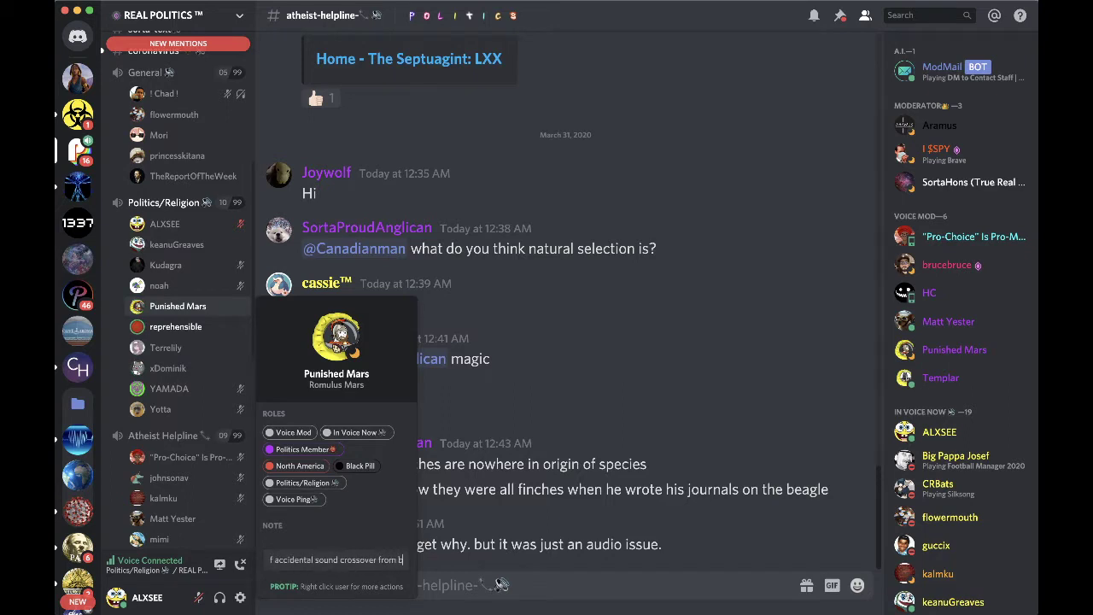
pyautogui.write('rowe')
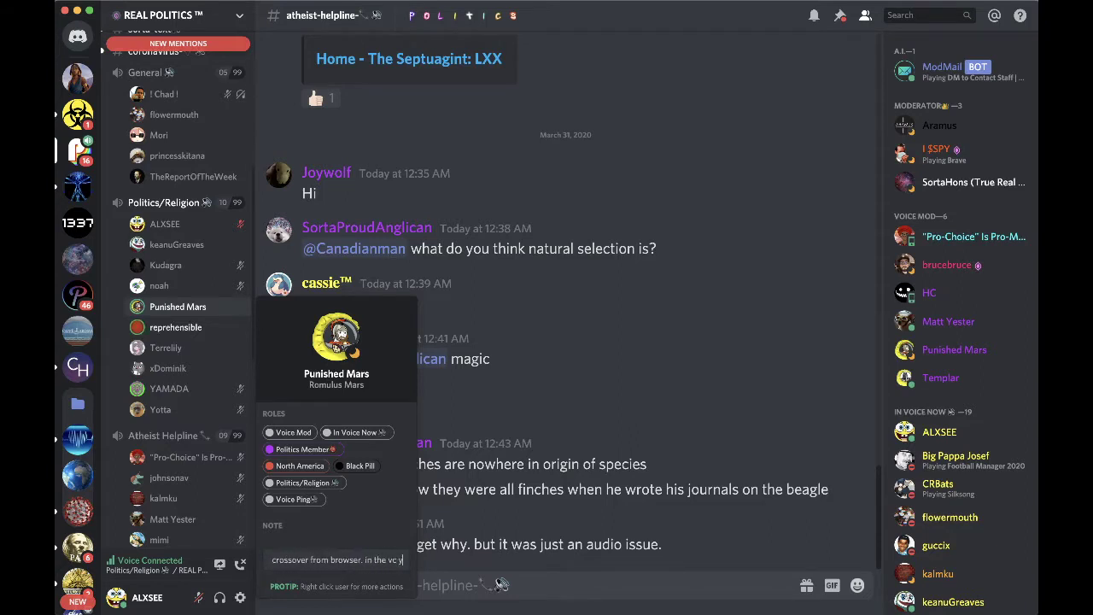
pyautogui.write(', wondering')
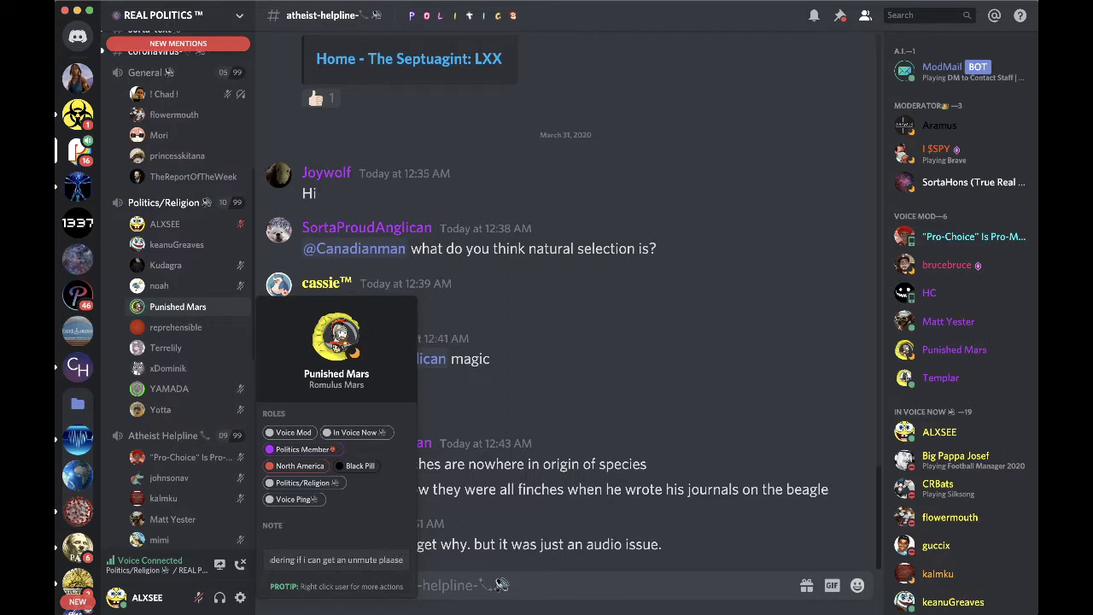
pyautogui.press('BackSpace')
pyautogui.press('BackSpace')
pyautogui.write('se')
pyautogui.press('Return')
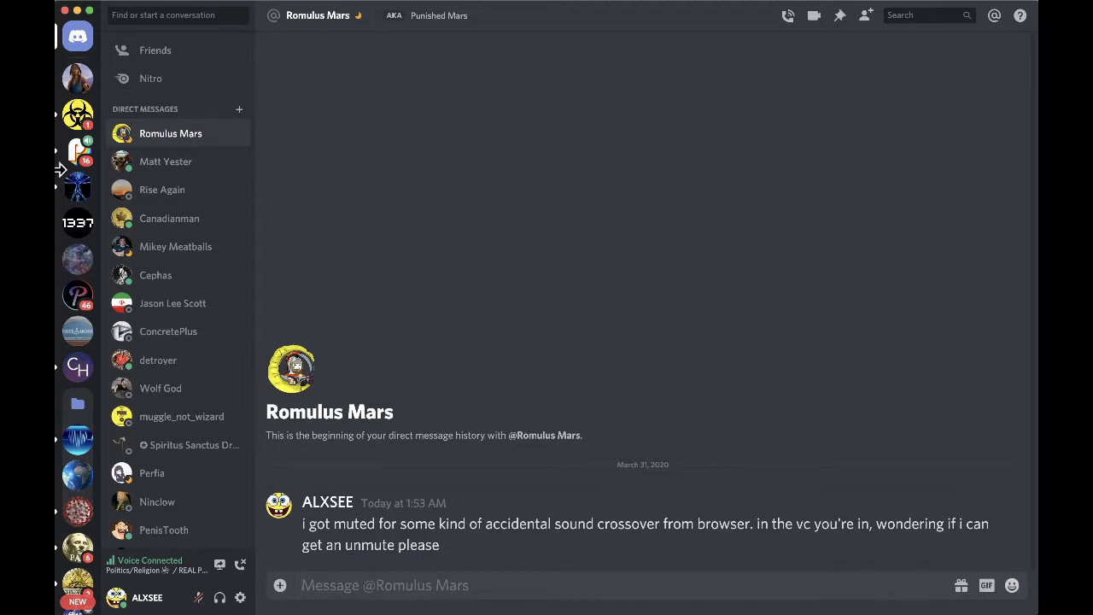
pyautogui.click(241, 598)
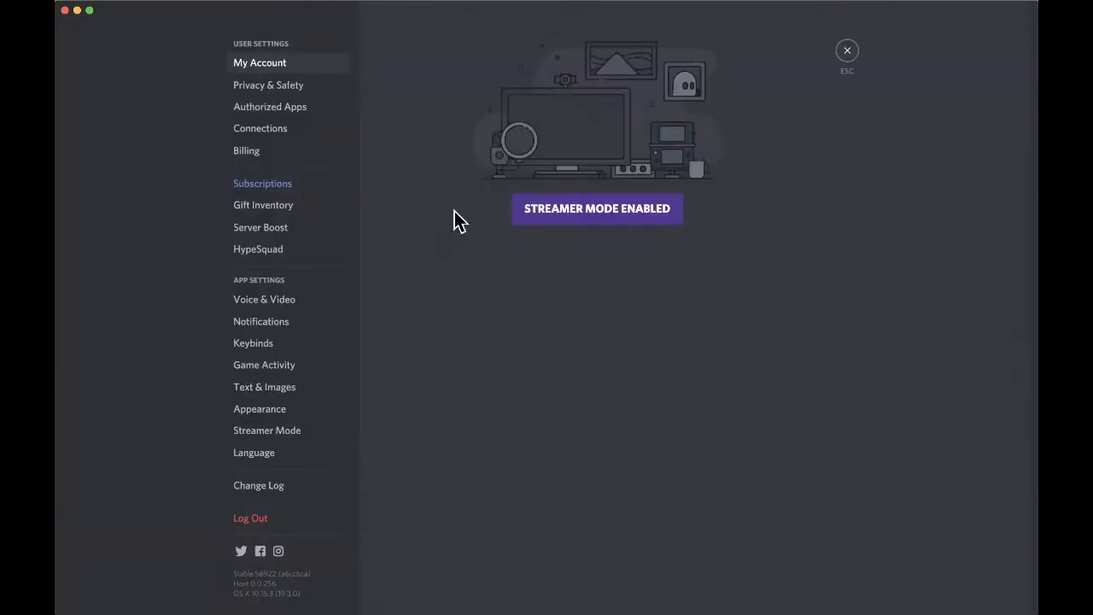
pyautogui.click(284, 300)
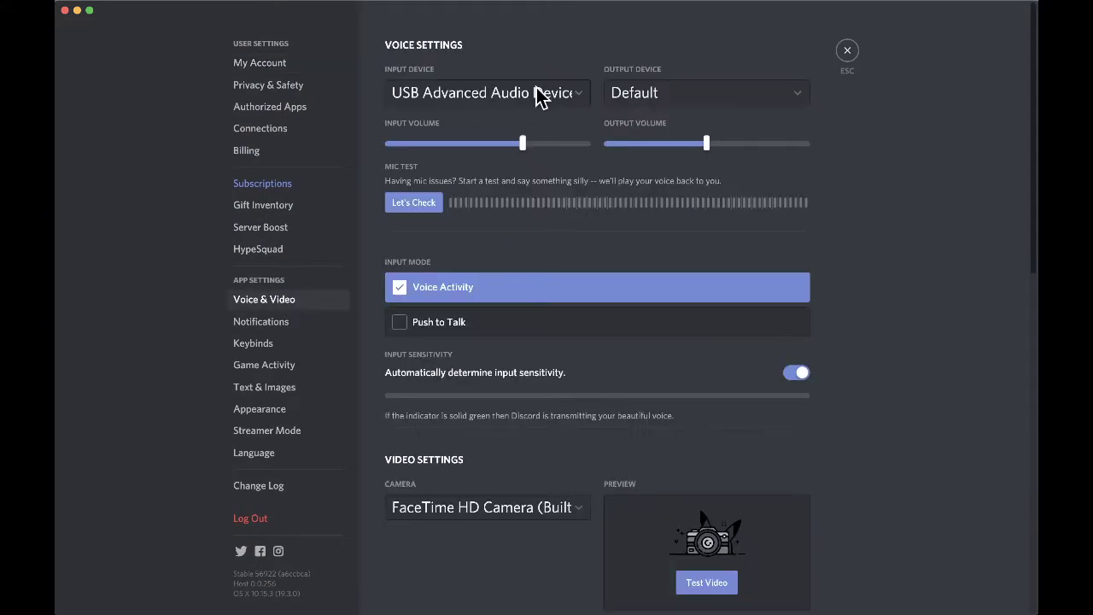
pyautogui.click(689, 94)
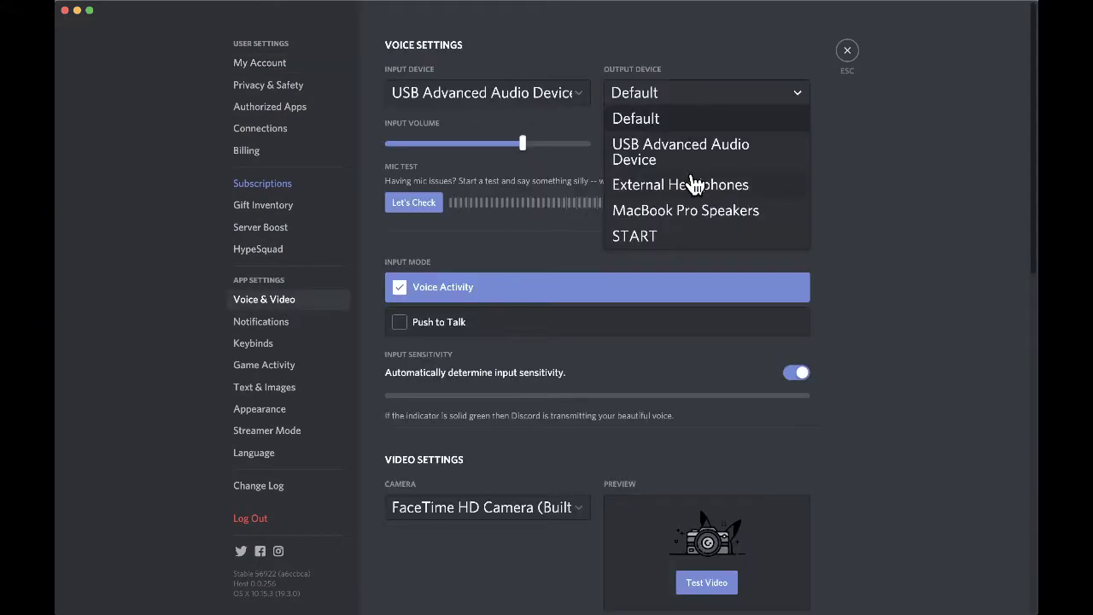
pyautogui.click(642, 121)
pyautogui.click(847, 53)
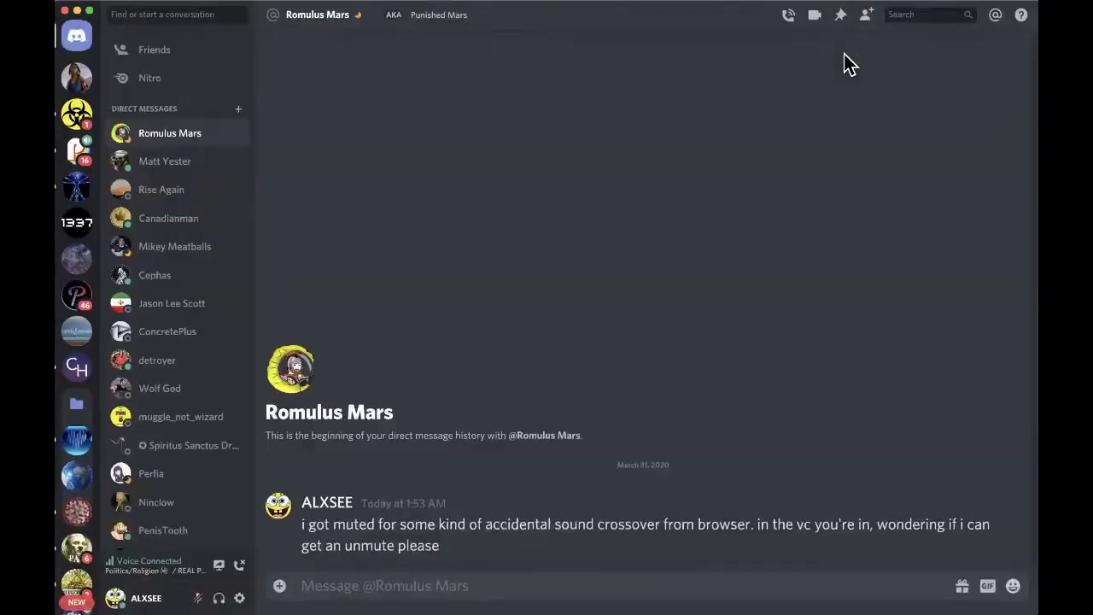
# - Return to the REAL POLITICS server and check your own mute status in voice
pyautogui.click(77, 78)
pyautogui.click(77, 118)
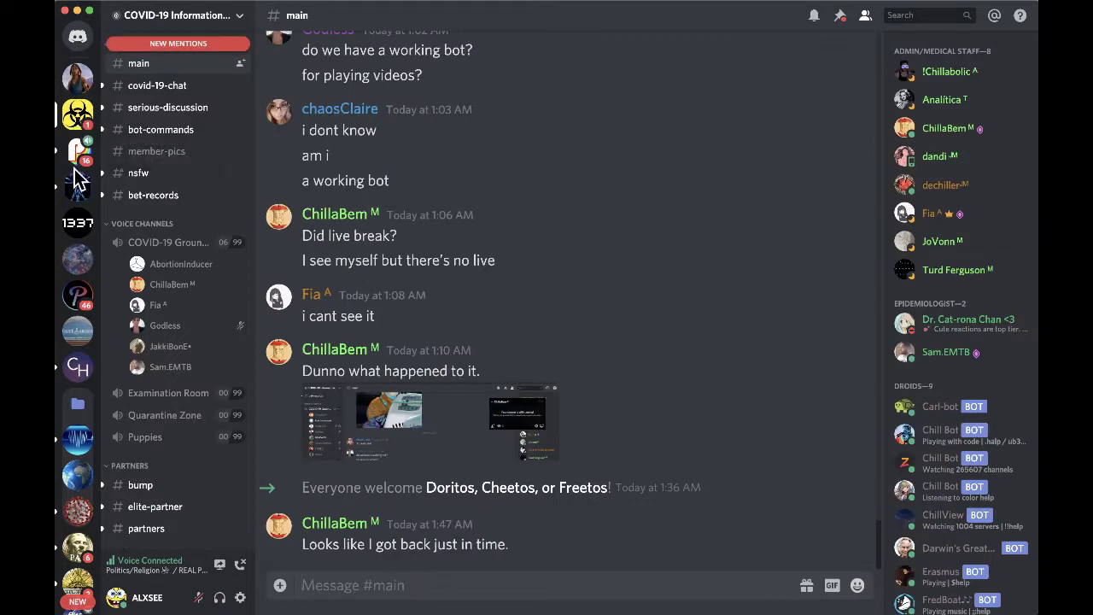
pyautogui.click(78, 151)
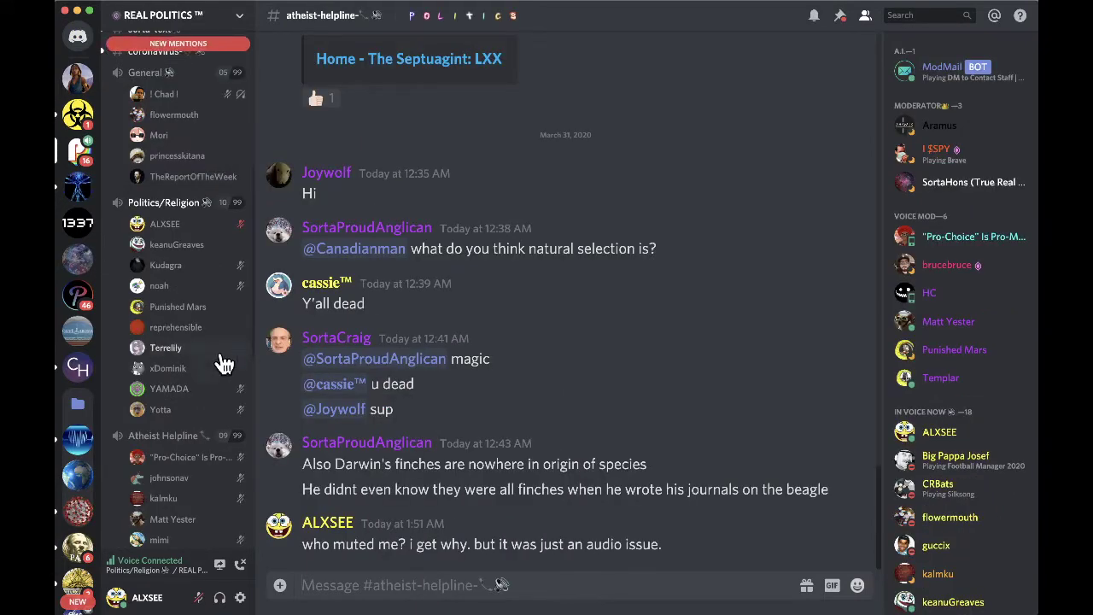
pyautogui.scroll(1, 220, 362)
pyautogui.rightClick(194, 243)
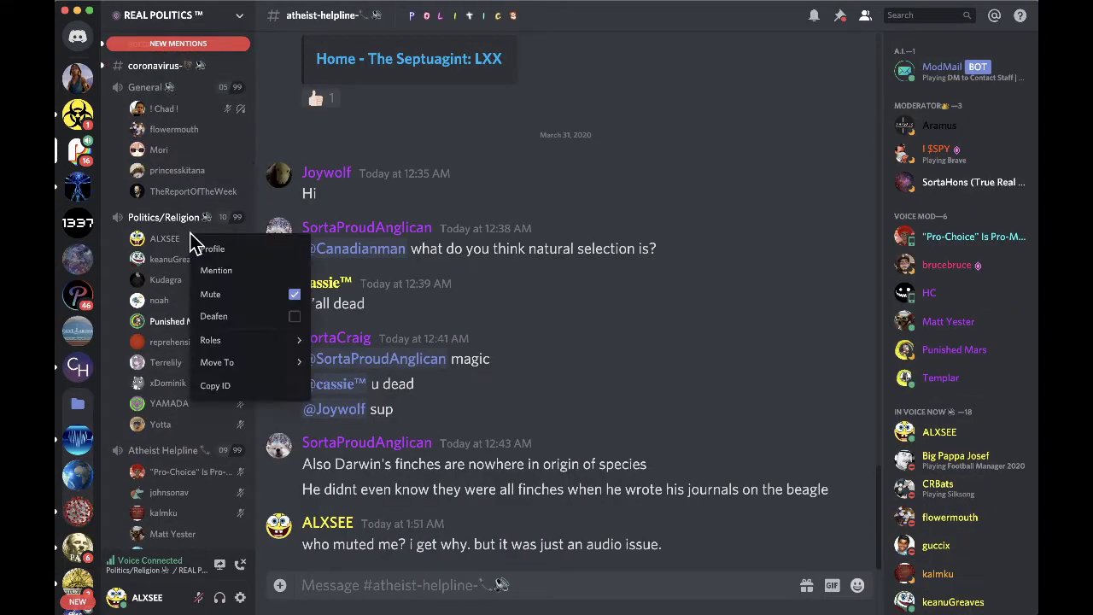
pyautogui.click(551, 176)
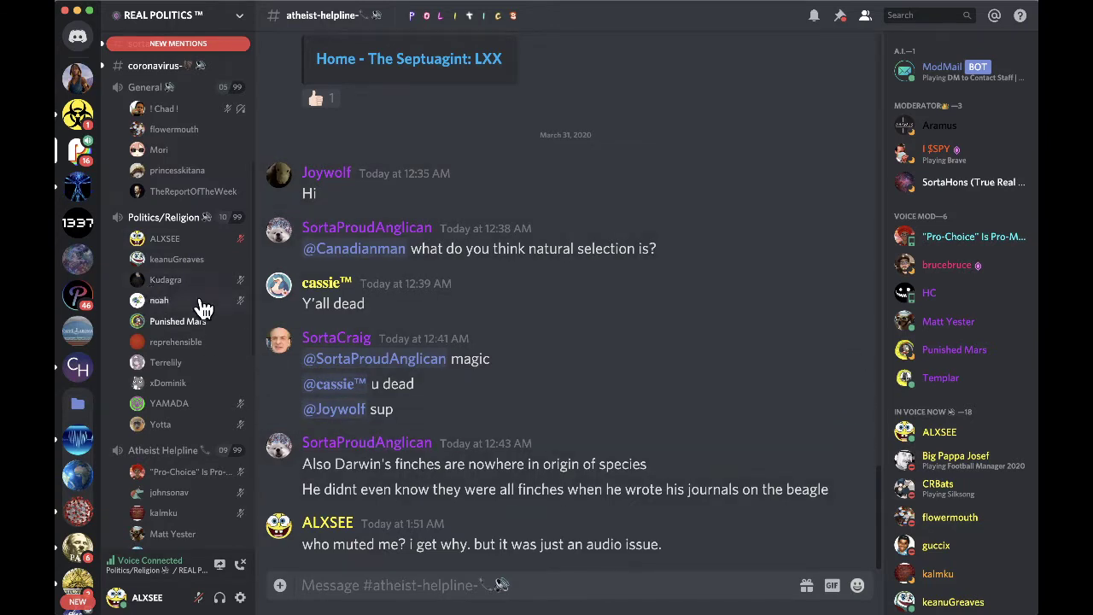
# - Open the politics-religion text channel and scroll down to its newest messages
pyautogui.scroll(3, 201, 306)
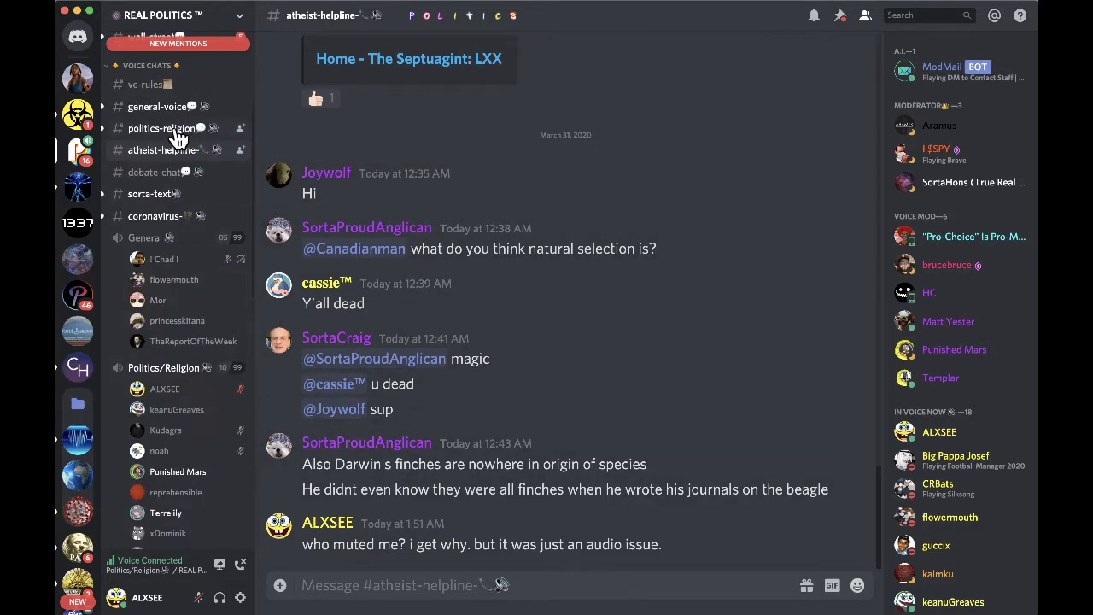
pyautogui.click(176, 136)
pyautogui.scroll(-10, 471, 390)
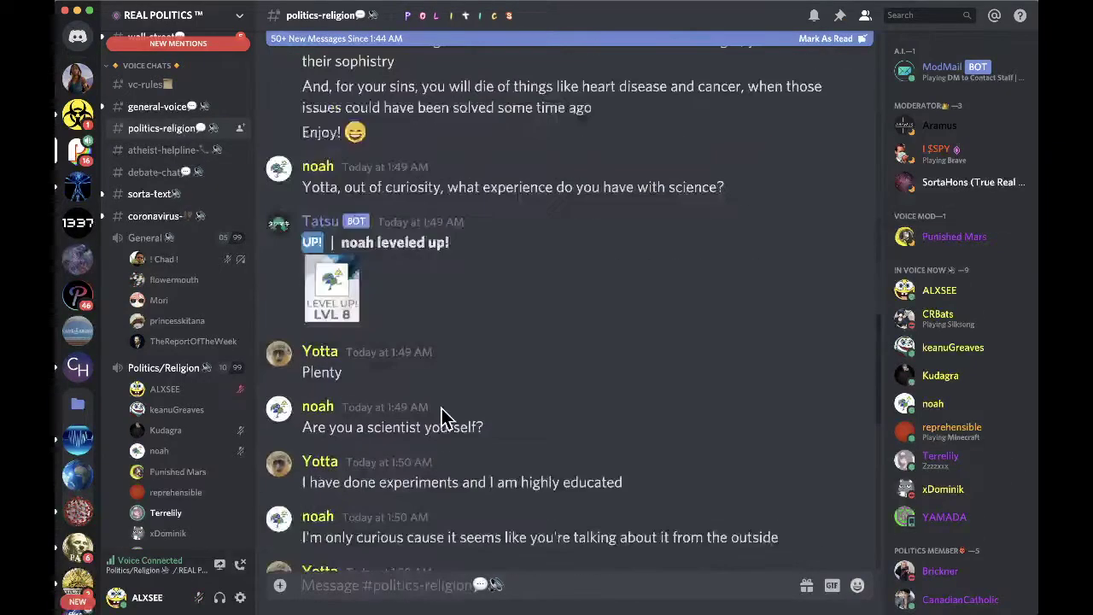
pyautogui.scroll(-10, 625, 452)
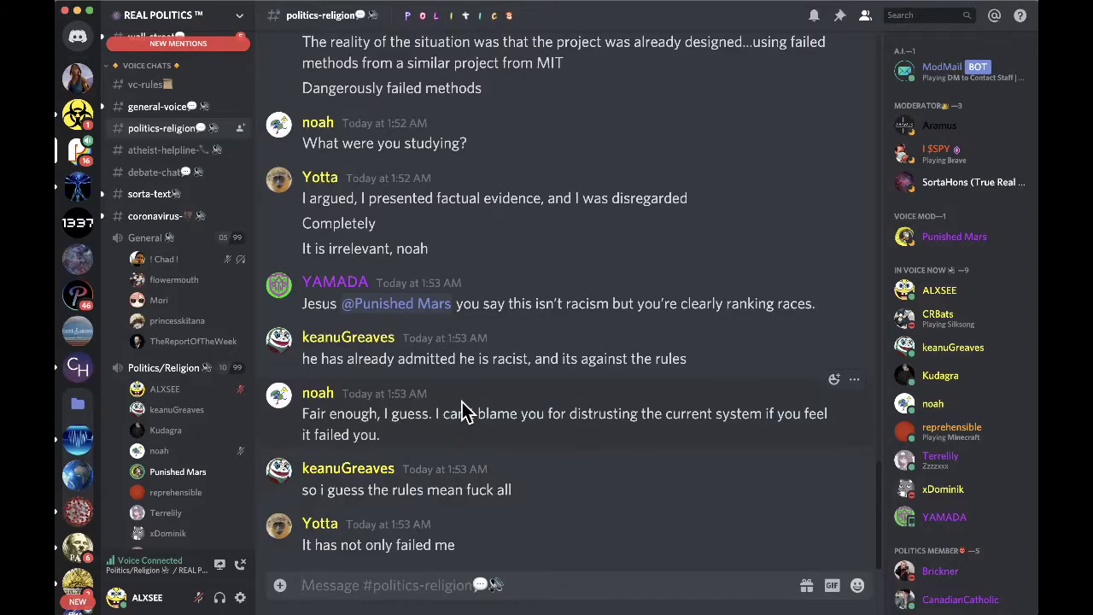
pyautogui.press('super+Tab')
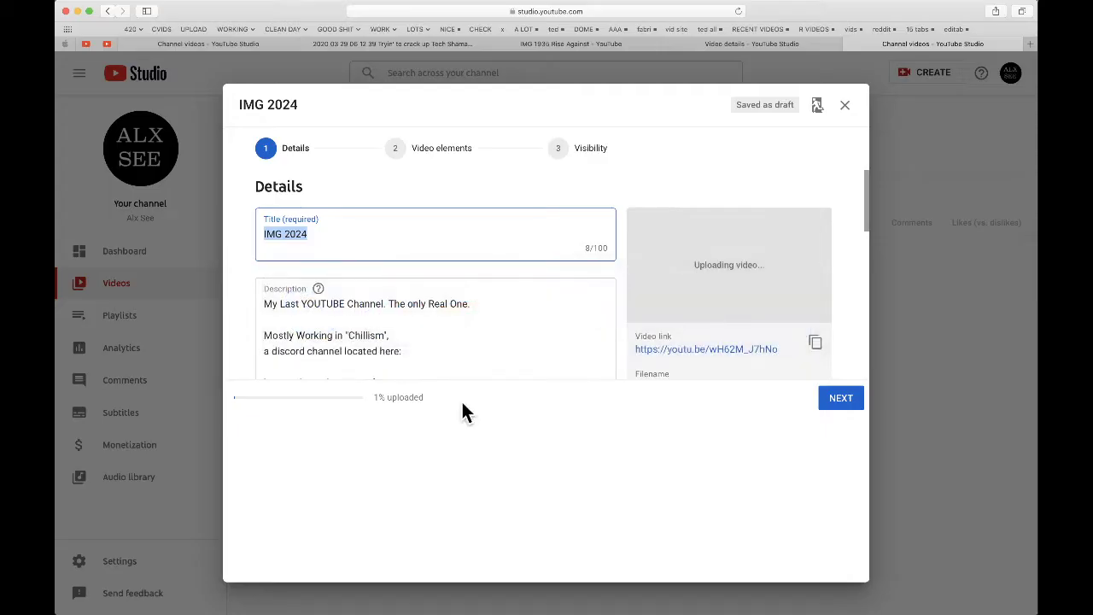
# - Move past the Details and Video elements pages and publish IMG 2024 as public
pyautogui.click(830, 403)
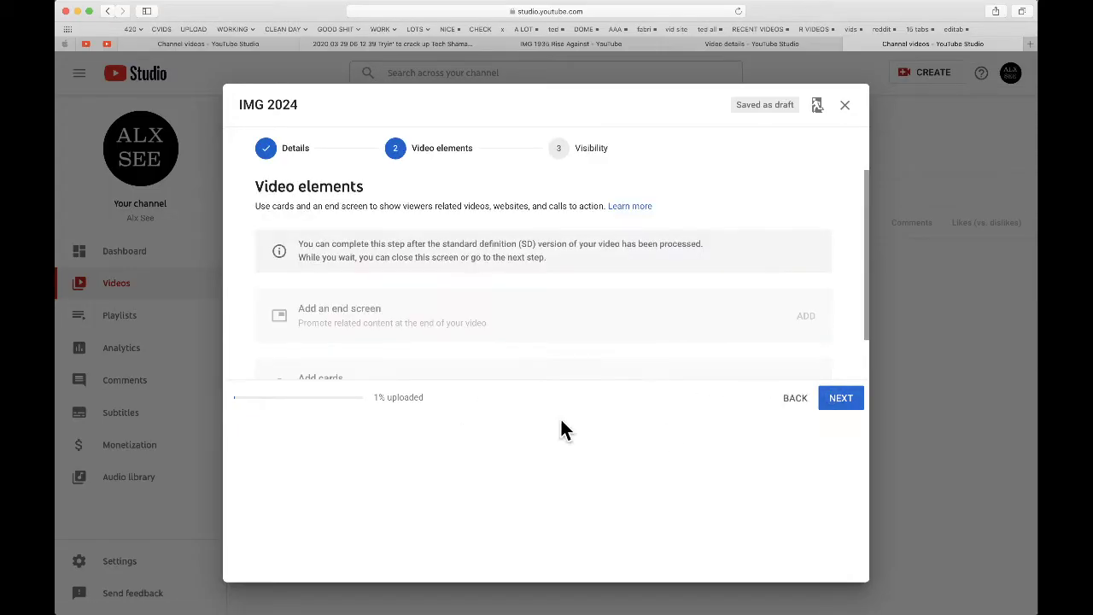
pyautogui.click(840, 408)
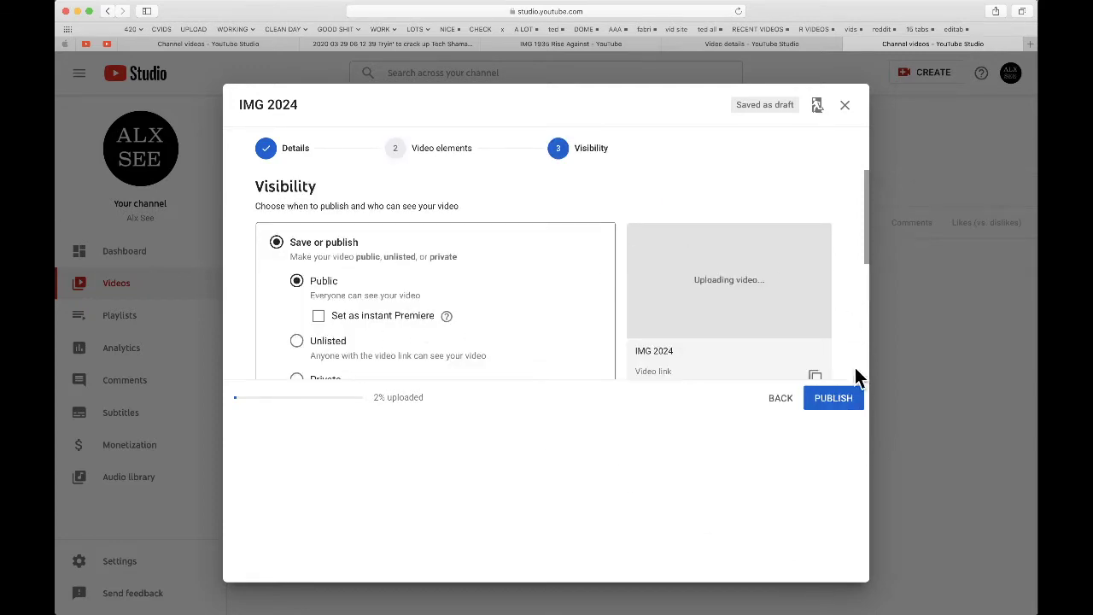
pyautogui.click(832, 404)
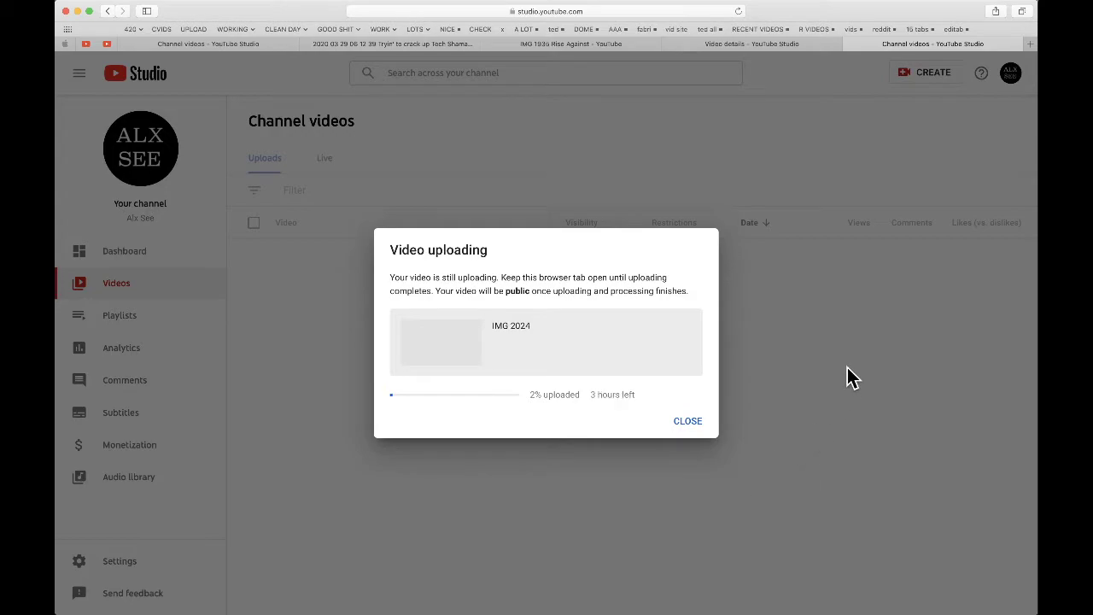
pyautogui.press('super+Tab')
pyautogui.press('super+Tab')
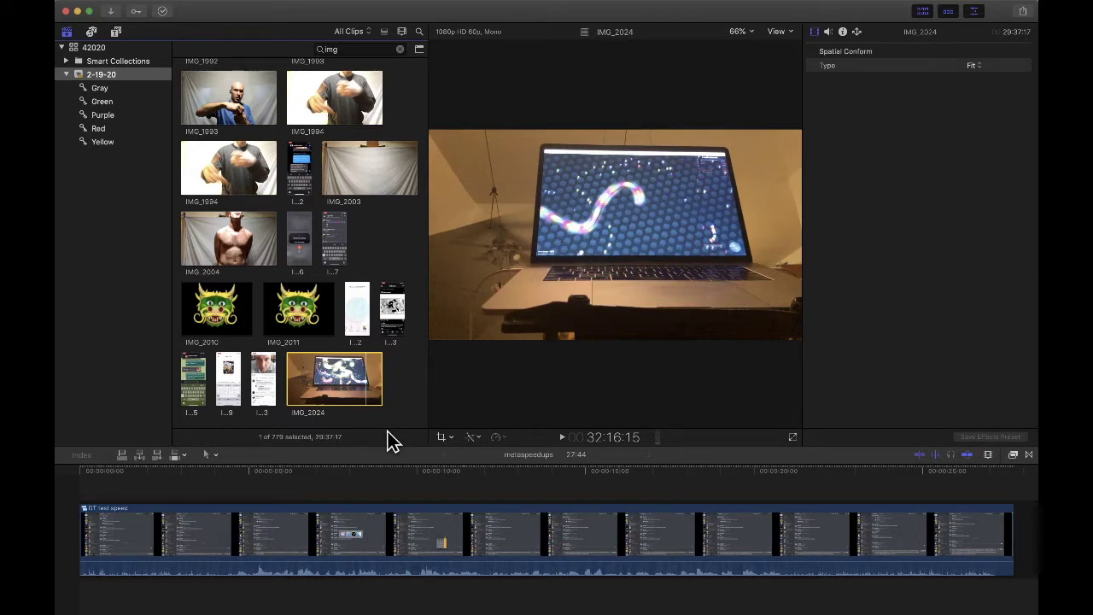
# - Create the project 'slither from phone lol' and place IMG_2024 into its timeline
pyautogui.click(363, 461)
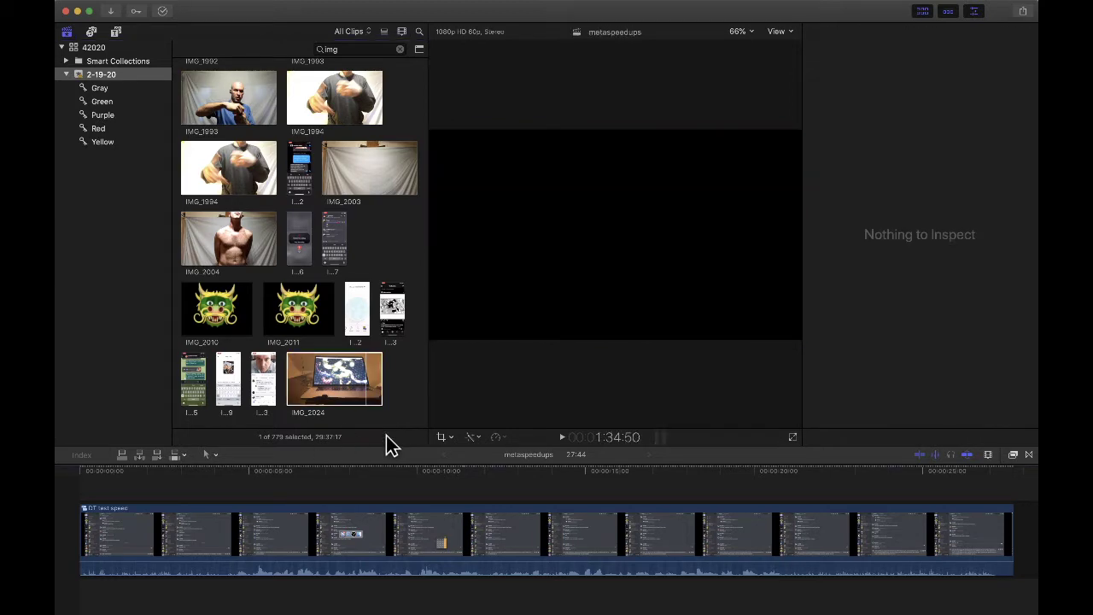
pyautogui.press('super+n')
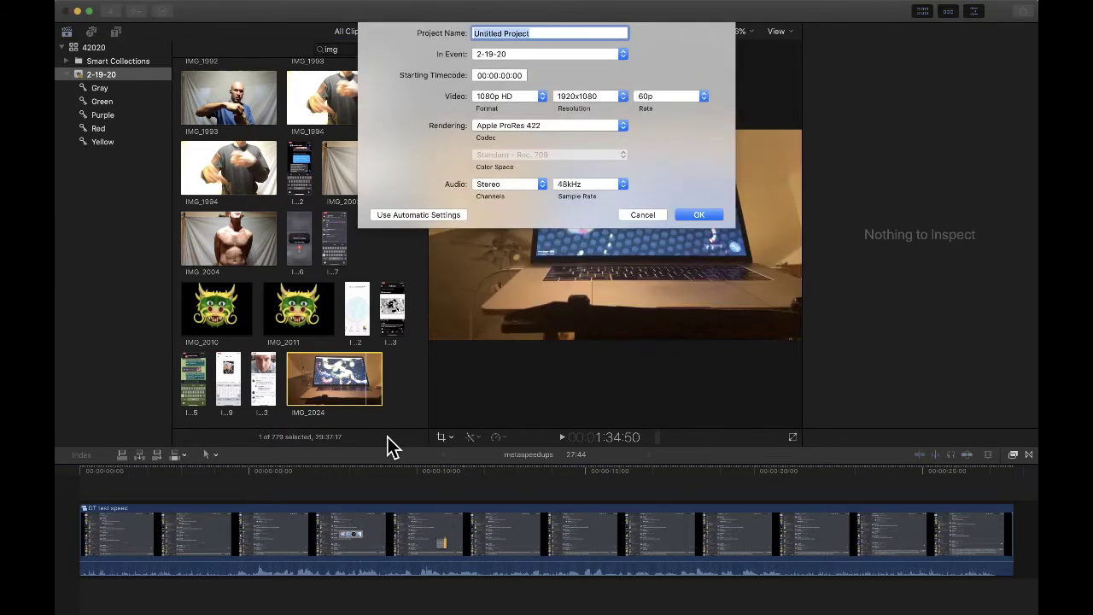
pyautogui.write('slither from phone lol')
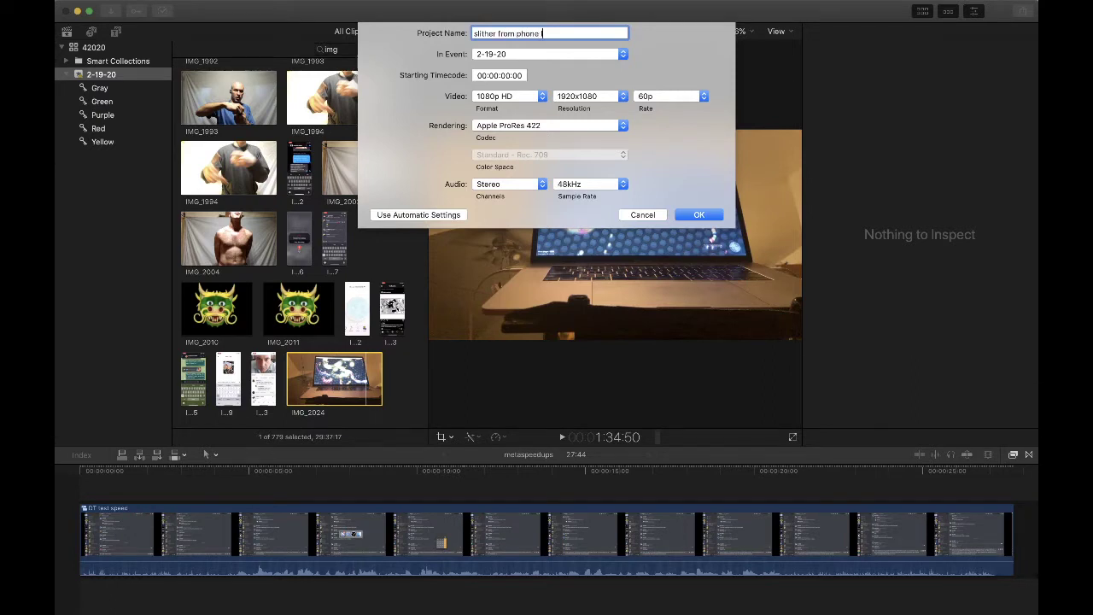
pyautogui.press('Return')
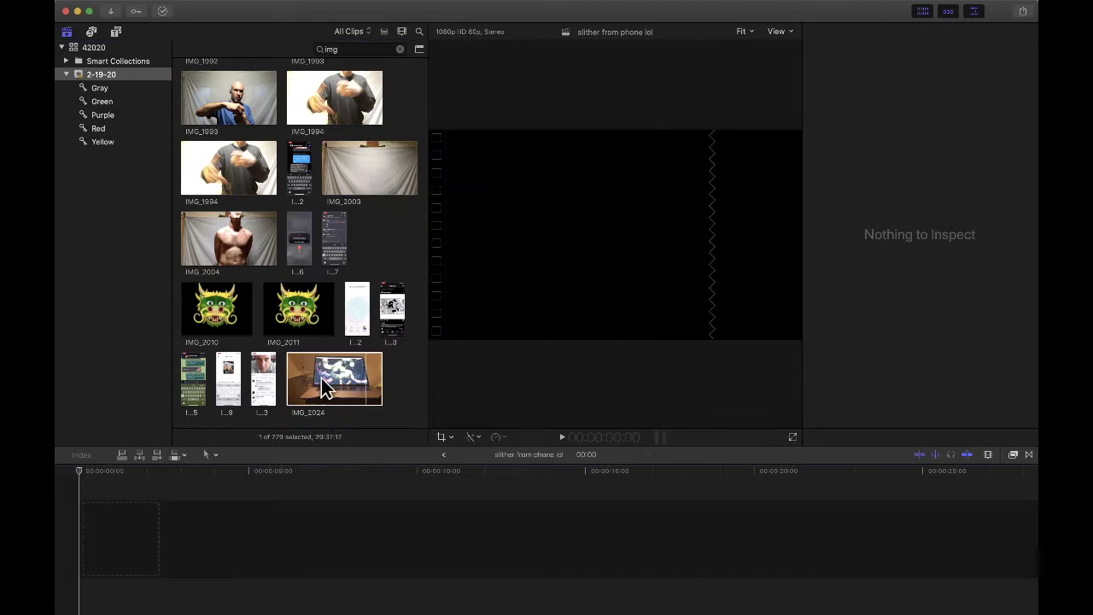
pyautogui.moveTo(320, 386); pyautogui.dragTo(253, 530)
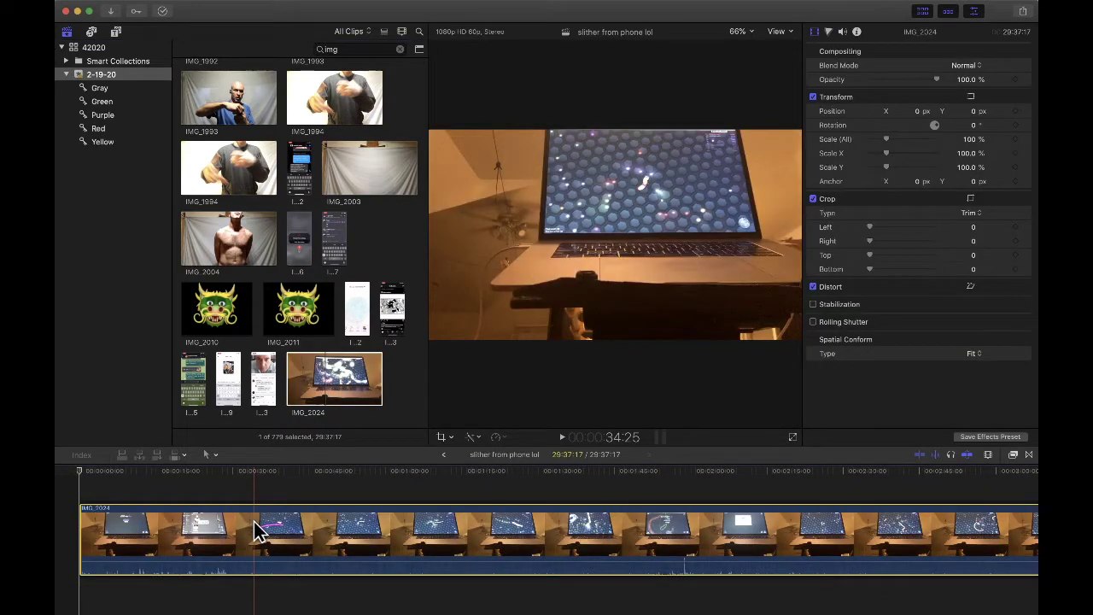
# - Hide the inspector and libraries list and widen the viewer for a larger preview
pyautogui.press('super+4')
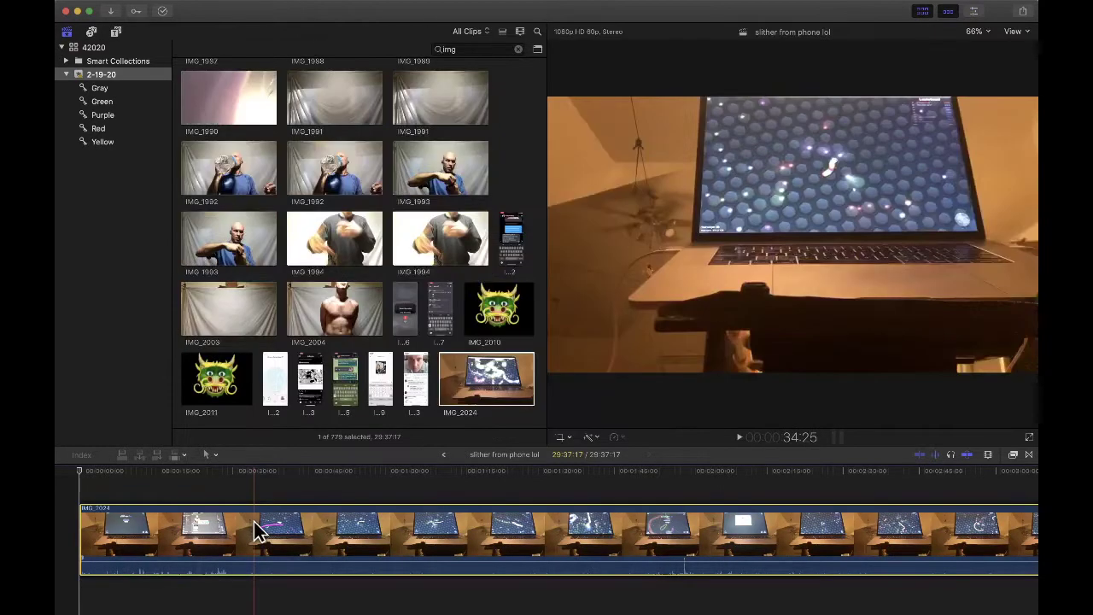
pyautogui.click(65, 33)
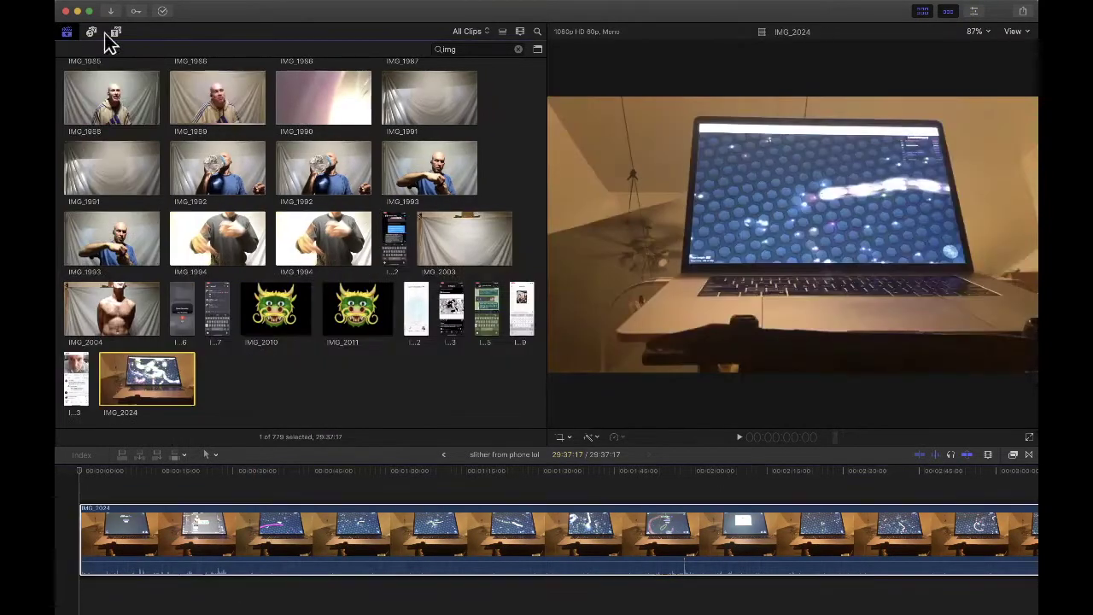
pyautogui.moveTo(547, 175); pyautogui.dragTo(279, 180)
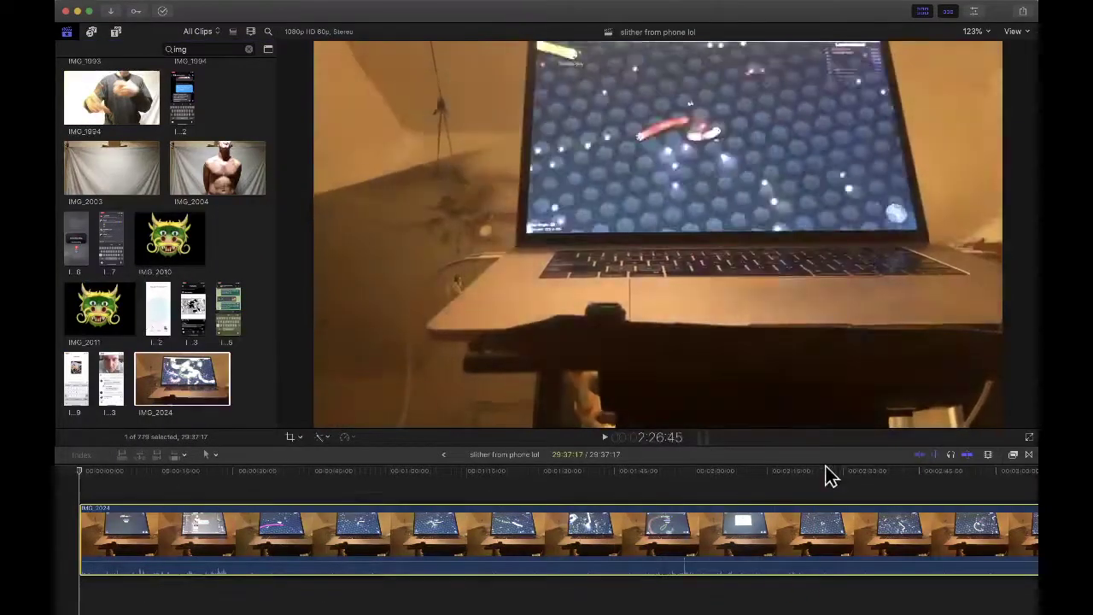
# - Zoom the timeline out to fit IMG_2024 and blade it near ten minutes
pyautogui.click(647, 475)
pyautogui.press('super+minus')
pyautogui.press('super+minus')
pyautogui.press('super+minus')
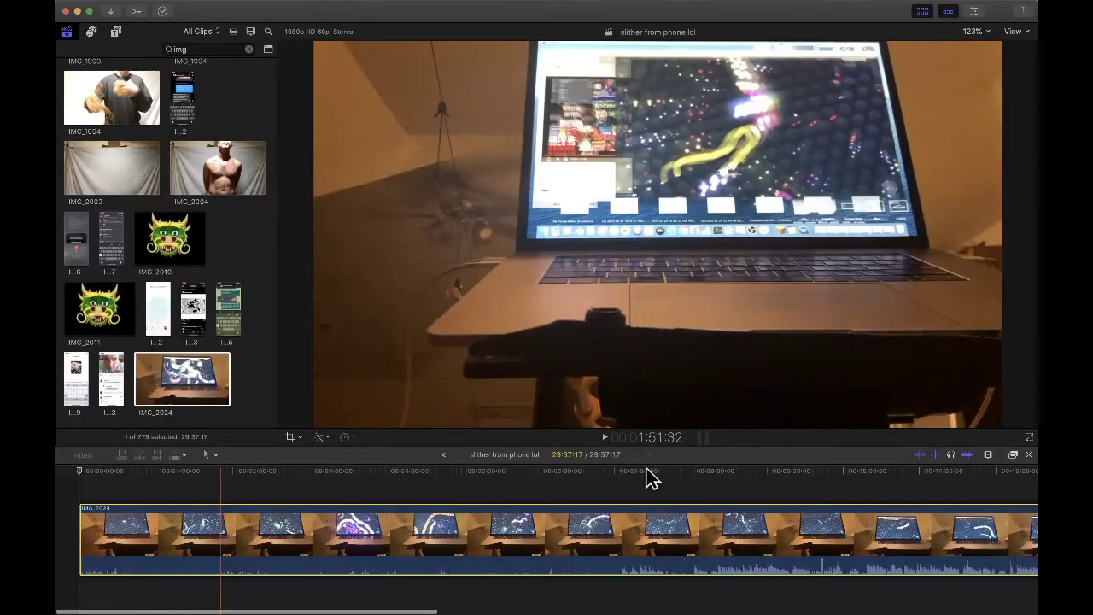
pyautogui.press('super+minus')
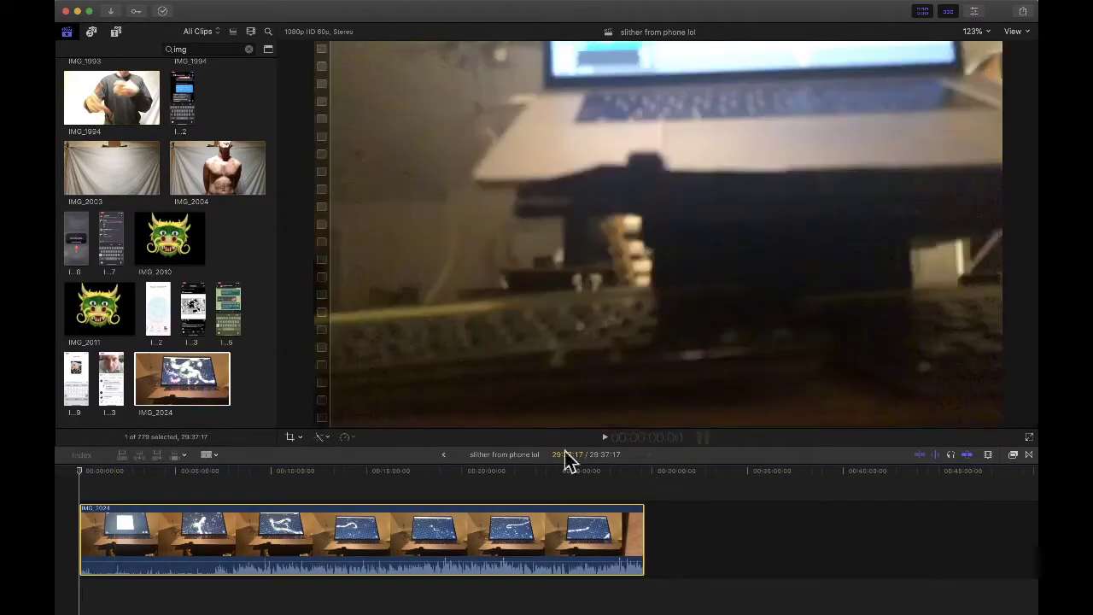
pyautogui.press('b')
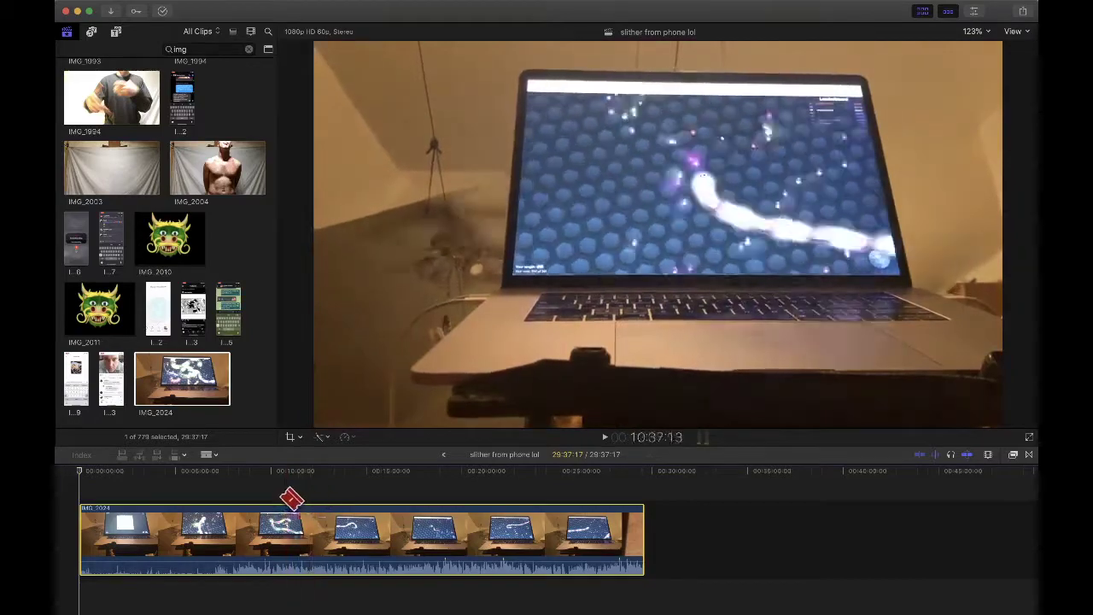
pyautogui.click(265, 523)
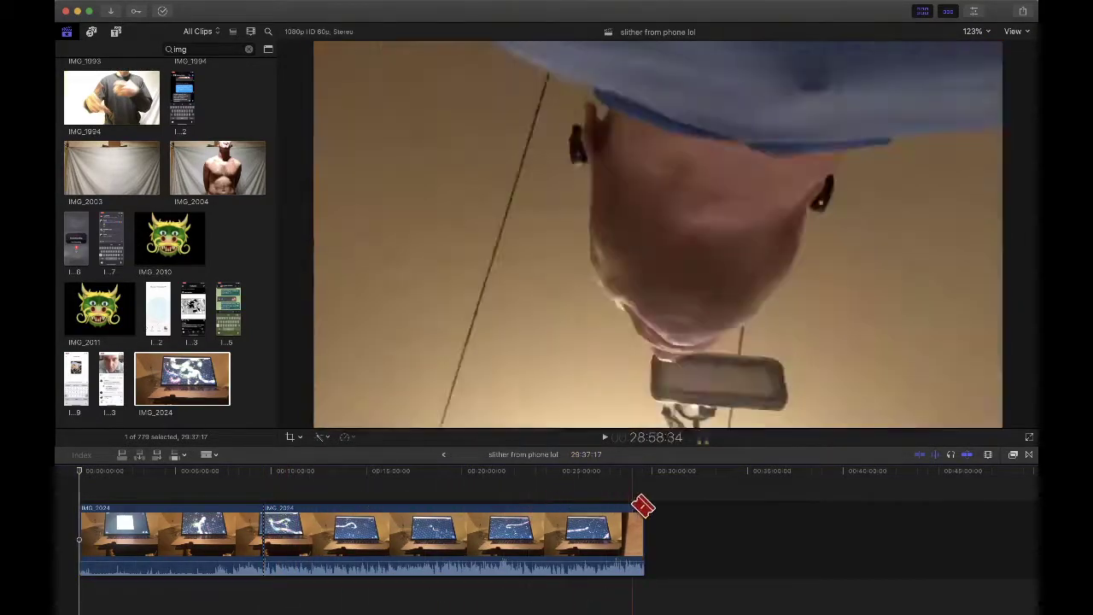
pyautogui.press('a')
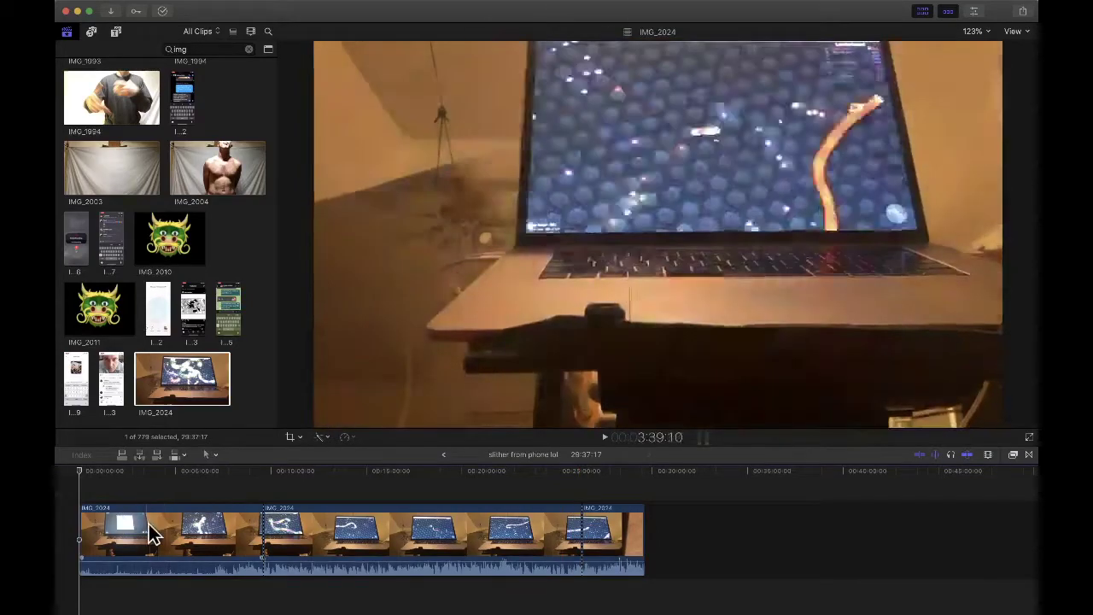
# - Crop the first IMG_2024 piece so the frame shows only the laptop screen
pyautogui.click(148, 524)
pyautogui.click(180, 487)
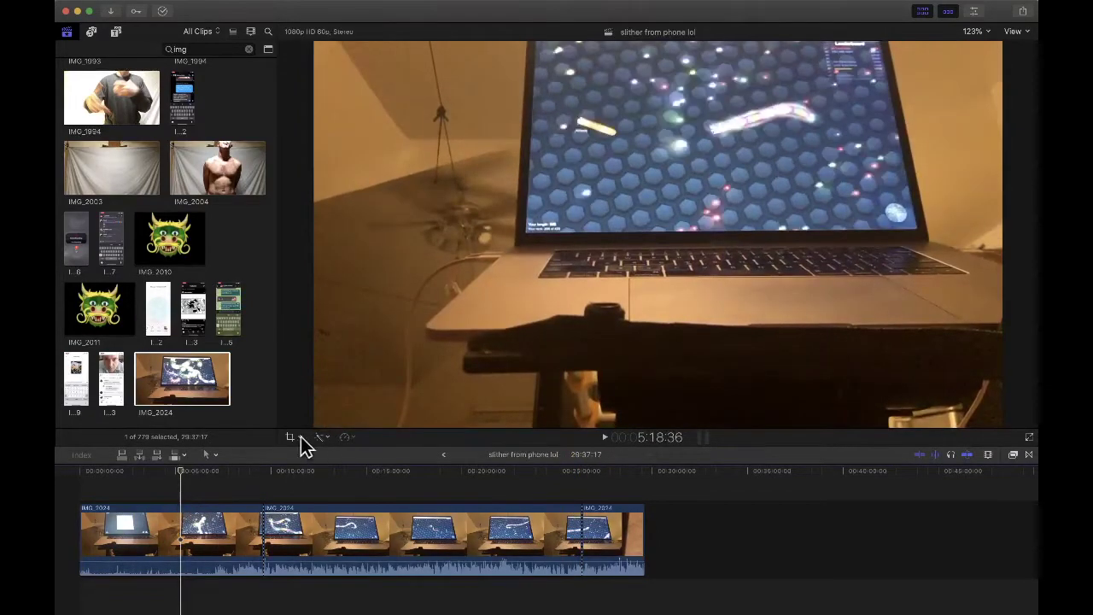
pyautogui.click(300, 439)
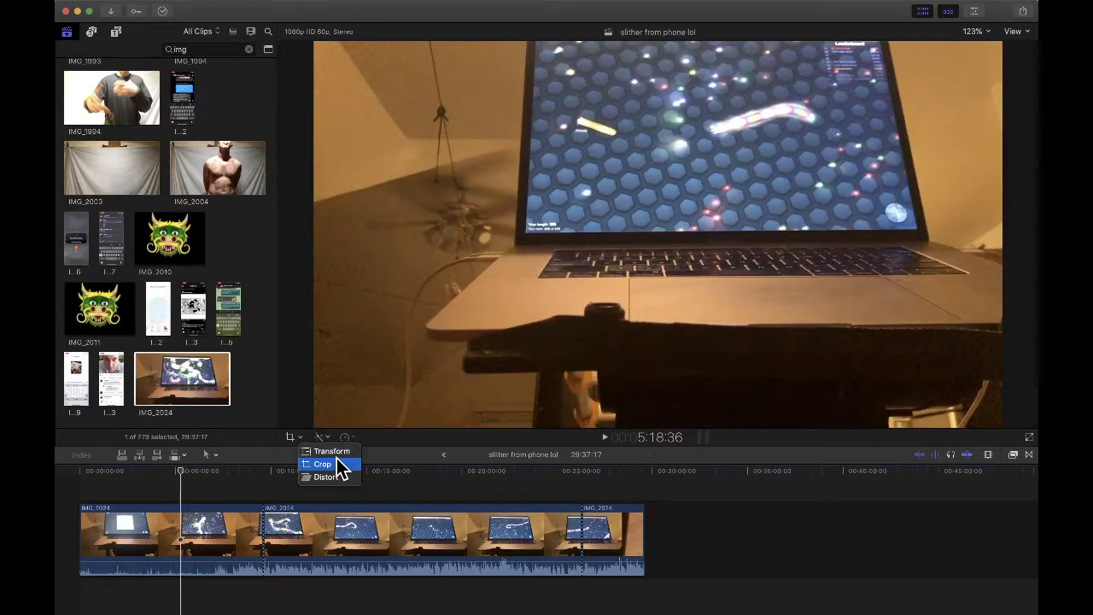
pyautogui.click(337, 464)
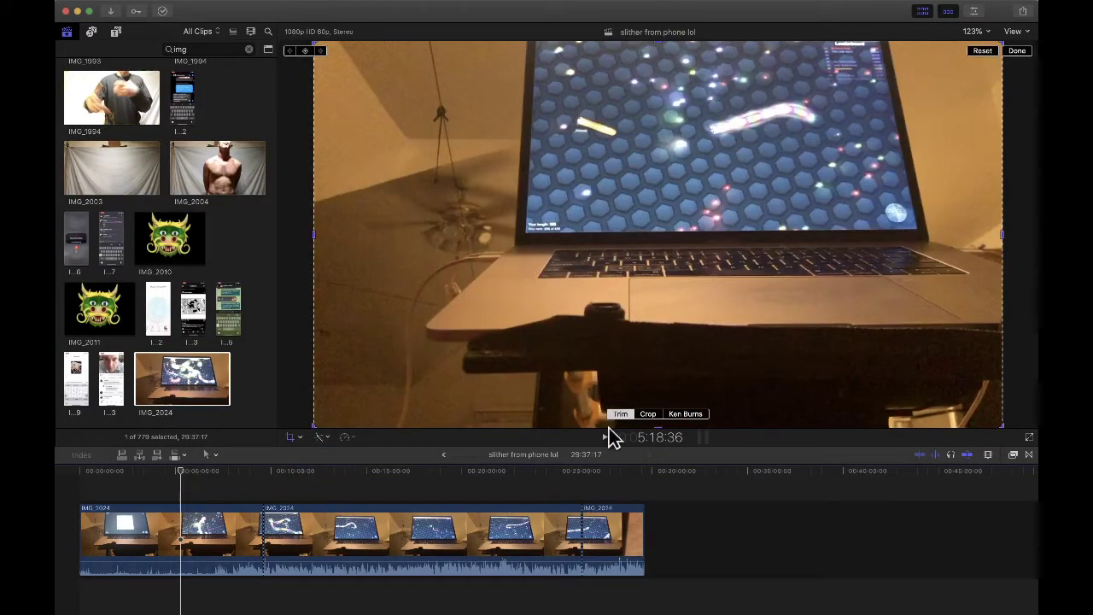
pyautogui.click(649, 414)
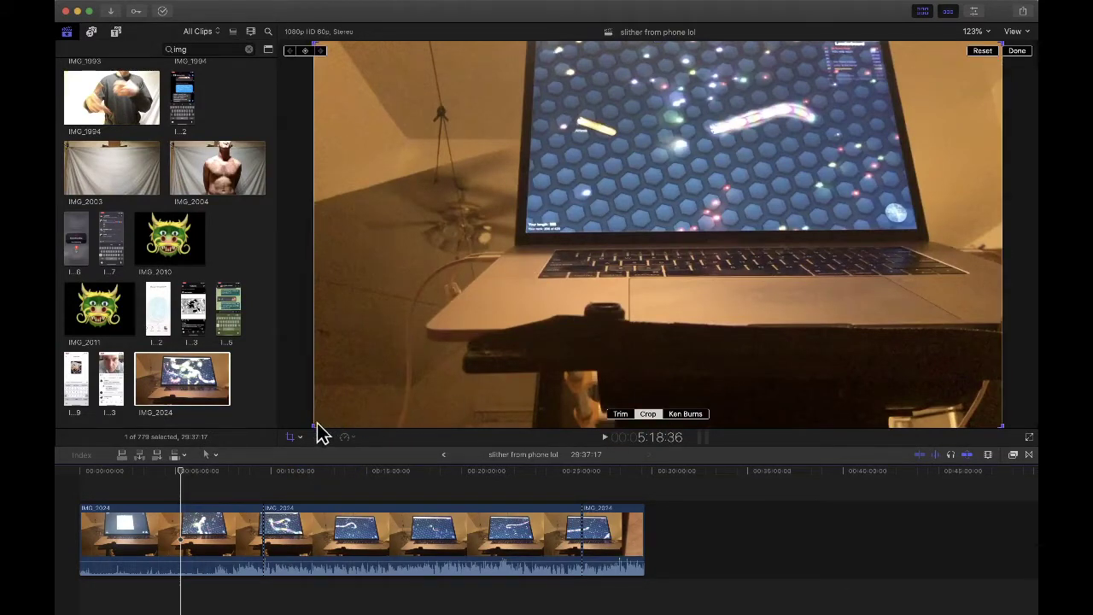
pyautogui.moveTo(314, 425); pyautogui.dragTo(622, 237)
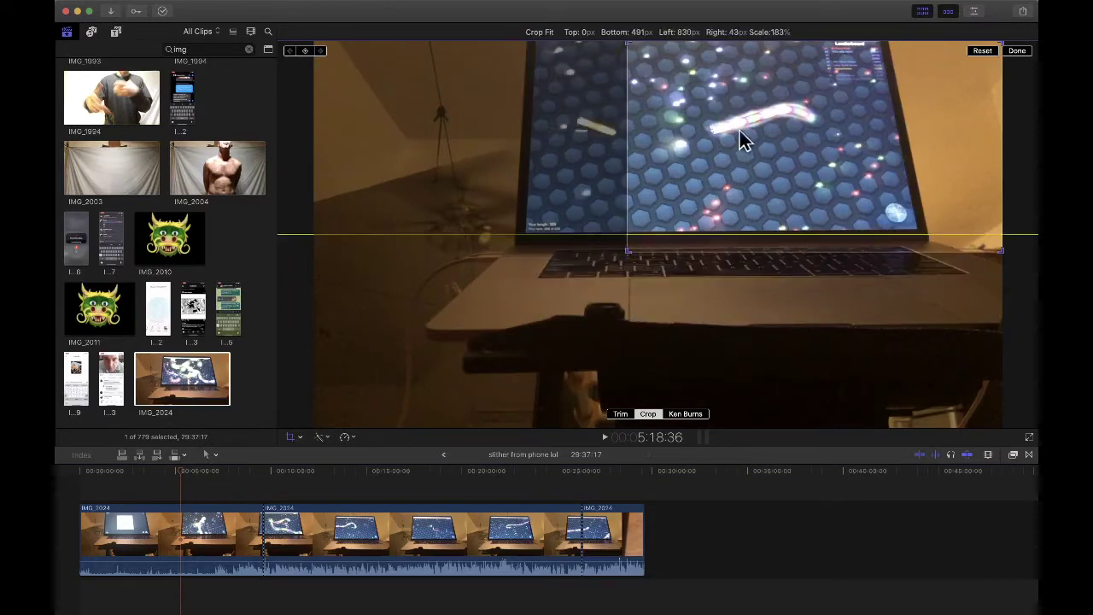
pyautogui.moveTo(740, 139); pyautogui.dragTo(676, 121)
pyautogui.moveTo(879, 245); pyautogui.dragTo(903, 264)
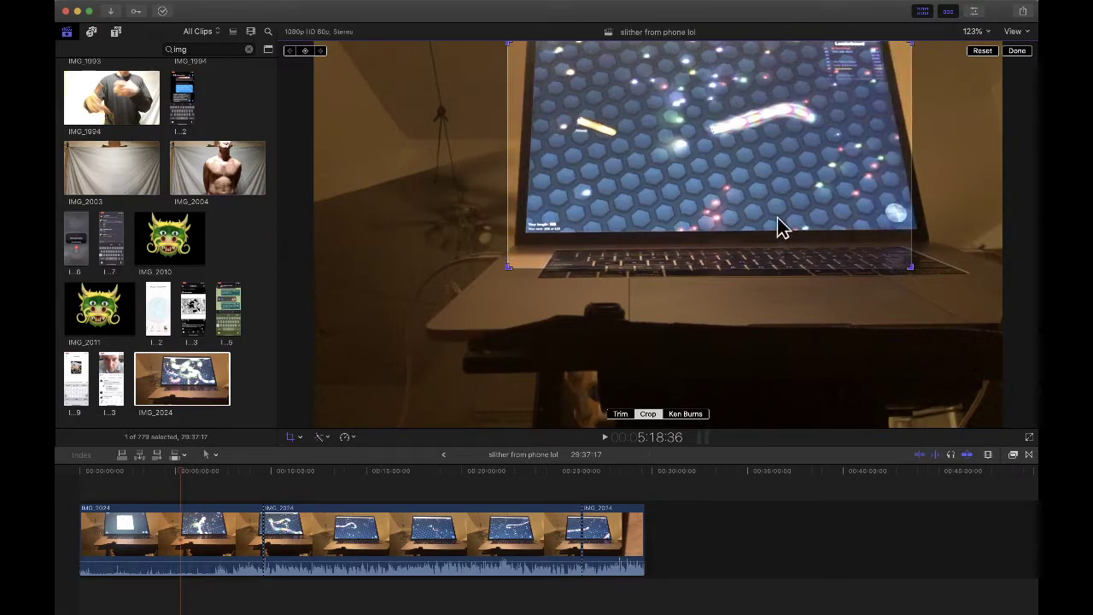
pyautogui.moveTo(717, 195)
pyautogui.mouseDown()
pyautogui.moveTo(736, 196)
pyautogui.moveTo(726, 202)
pyautogui.moveTo(719, 187)
pyautogui.moveTo(723, 210)
pyautogui.mouseUp()
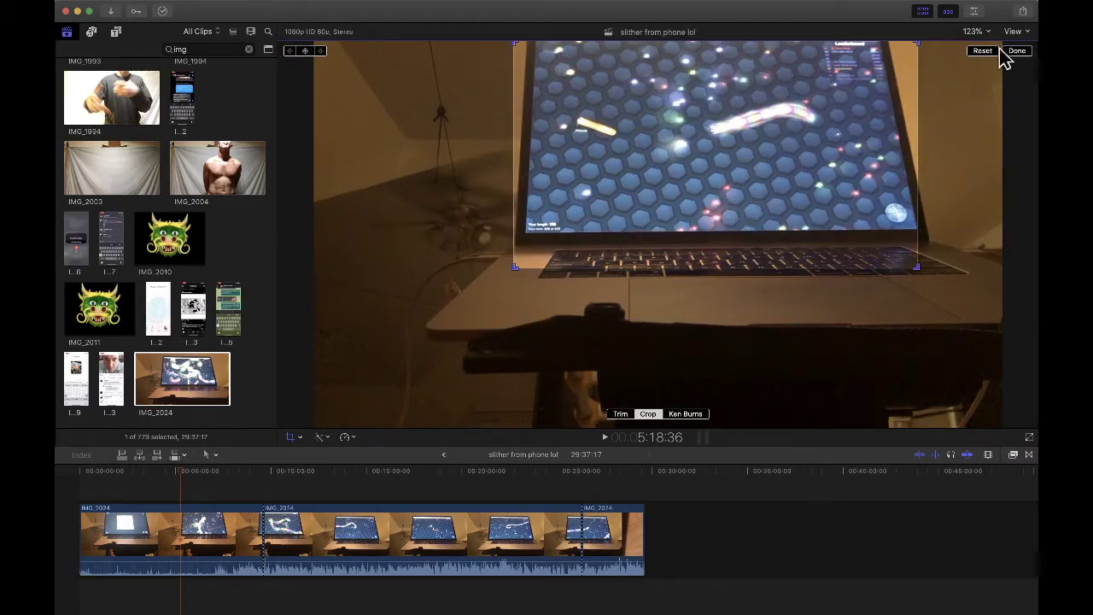
pyautogui.click(1025, 53)
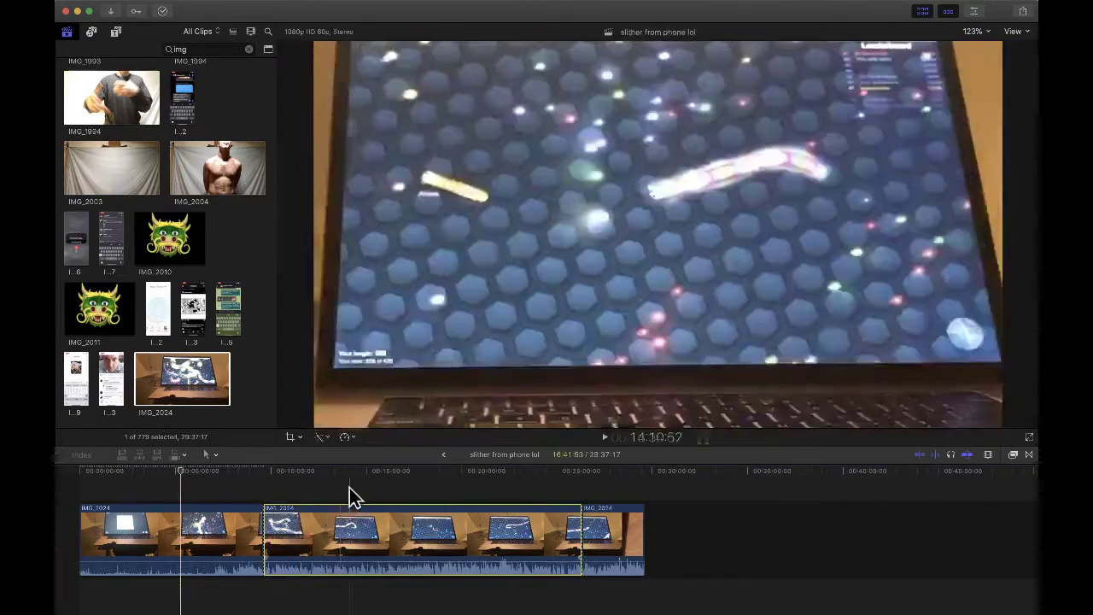
# - Crop the second piece the same way, onto just the laptop screen
pyautogui.click(351, 488)
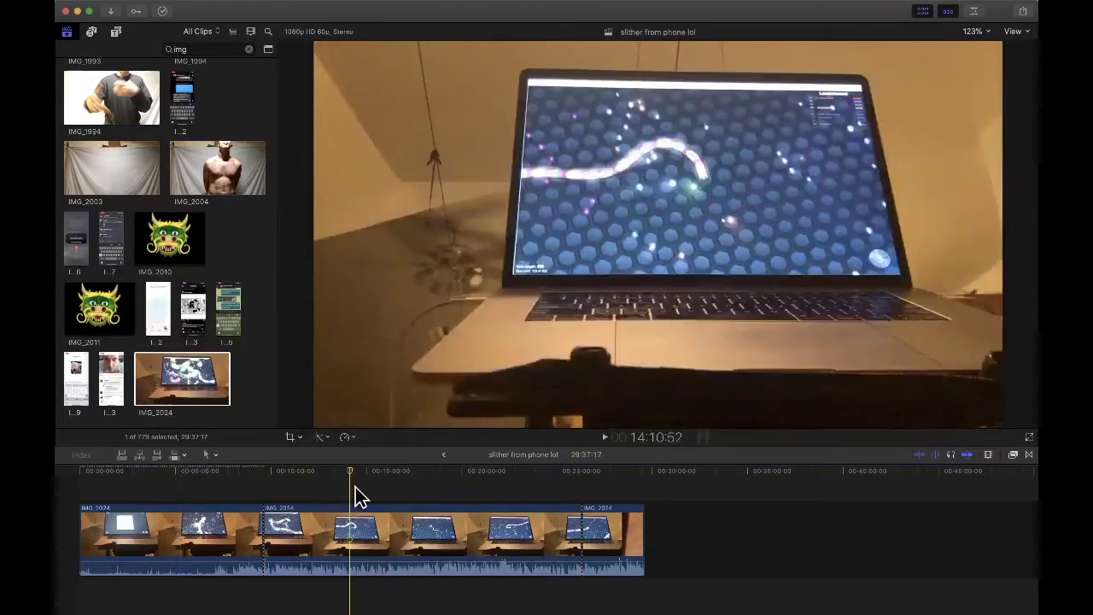
pyautogui.click(320, 438)
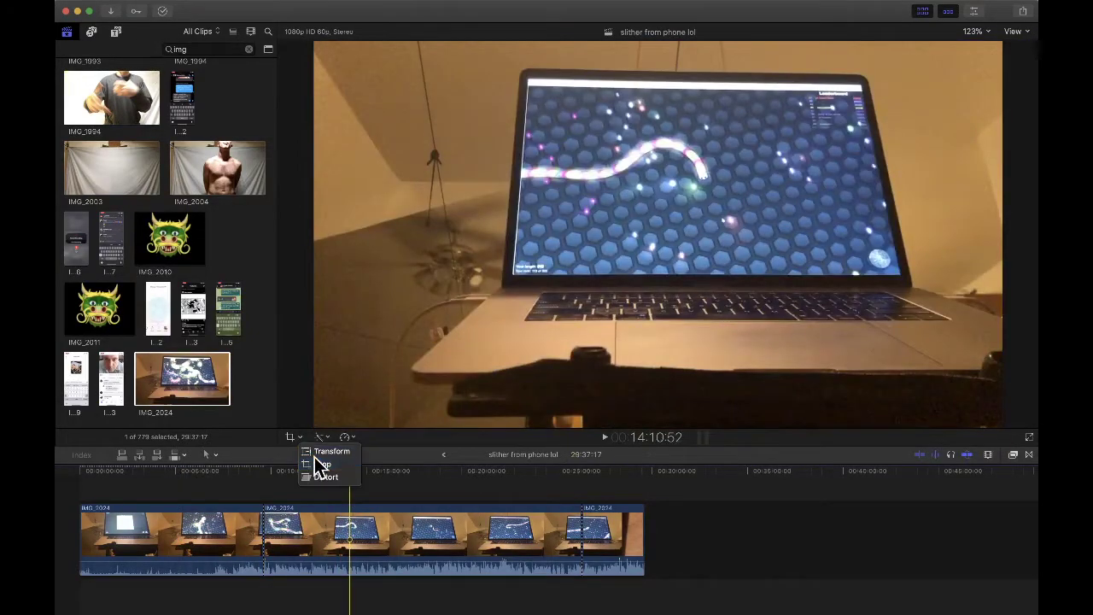
pyautogui.click(314, 457)
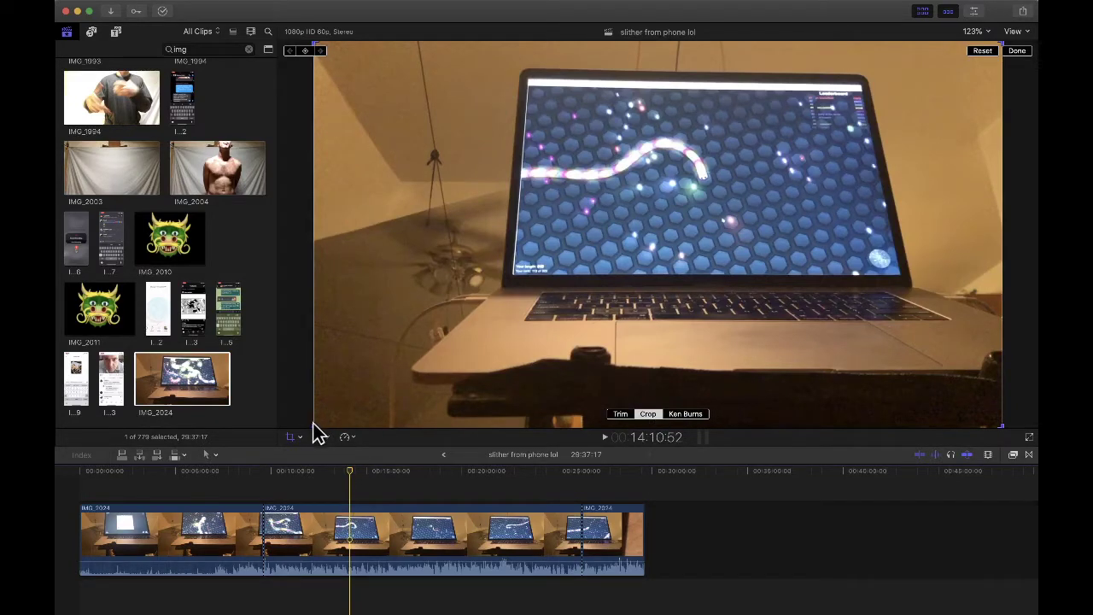
pyautogui.moveTo(312, 427); pyautogui.dragTo(598, 263)
pyautogui.moveTo(738, 205); pyautogui.dragTo(680, 219)
pyautogui.click(1019, 52)
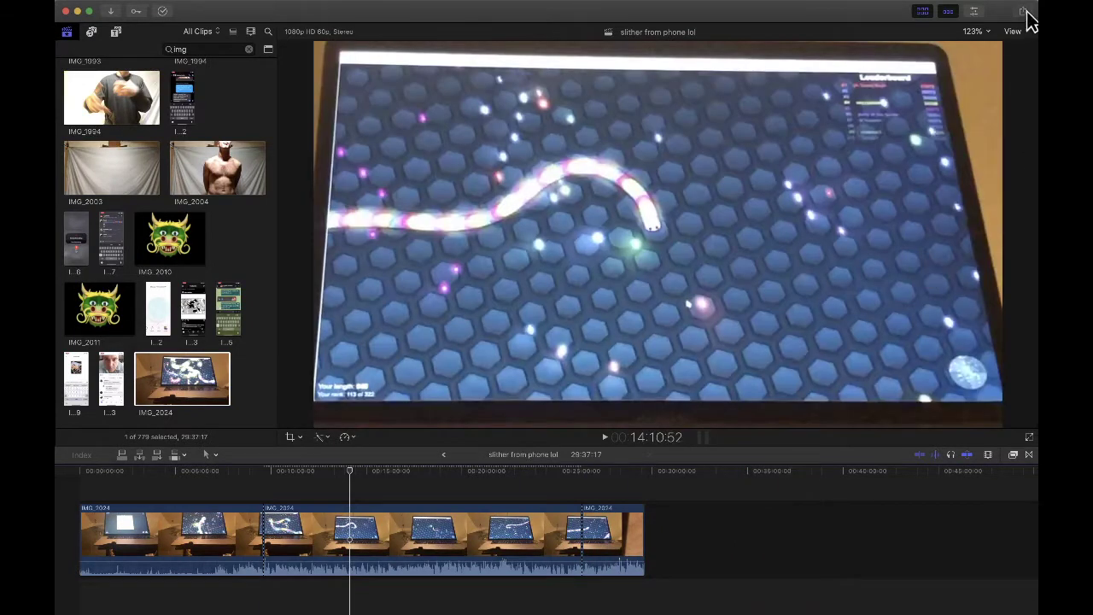
# - Export the slither from phone lol project as Apple Devices 720p into Home Videos, then return to the browser
pyautogui.click(1023, 12)
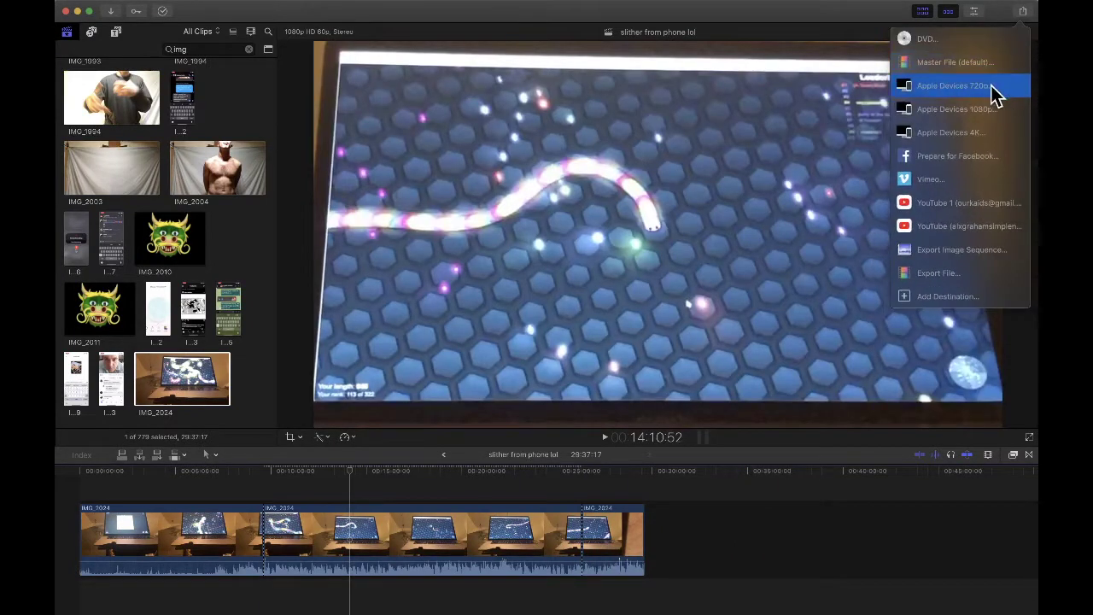
pyautogui.click(992, 87)
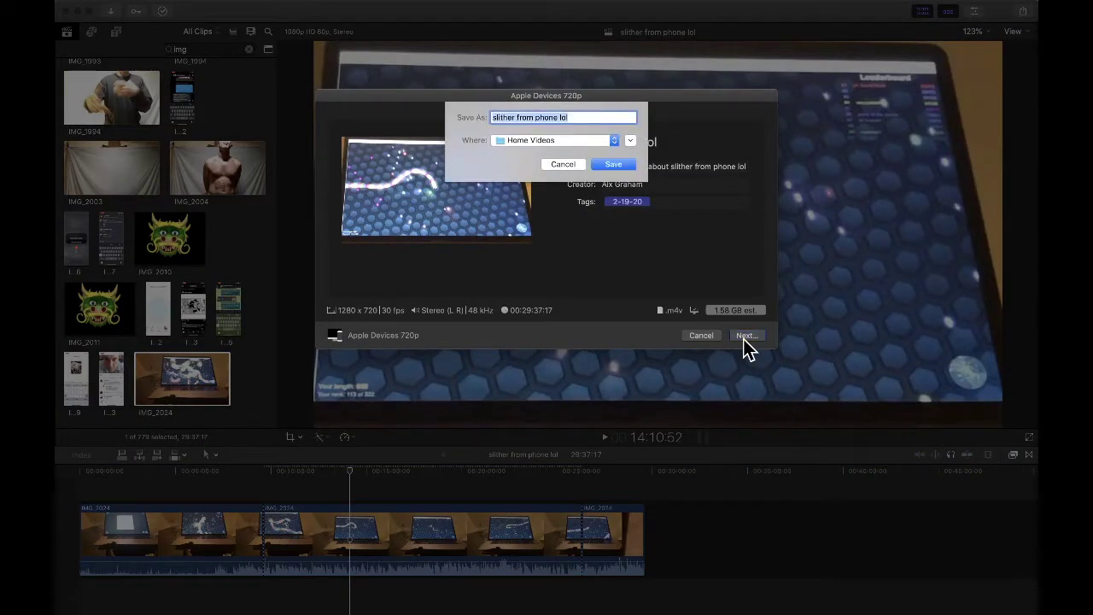
pyautogui.click(633, 163)
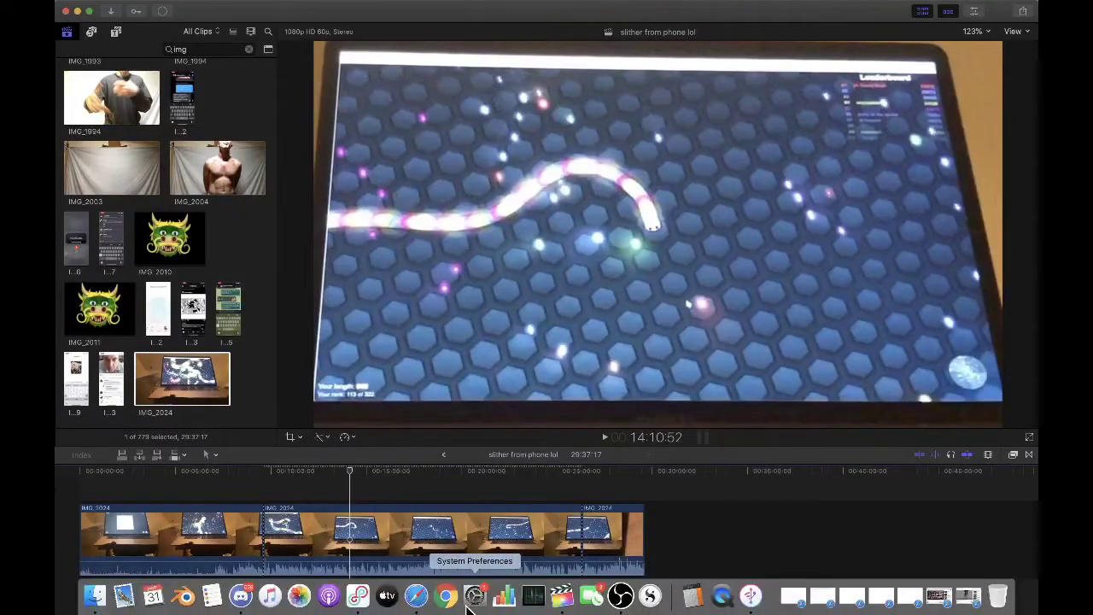
pyautogui.click(445, 597)
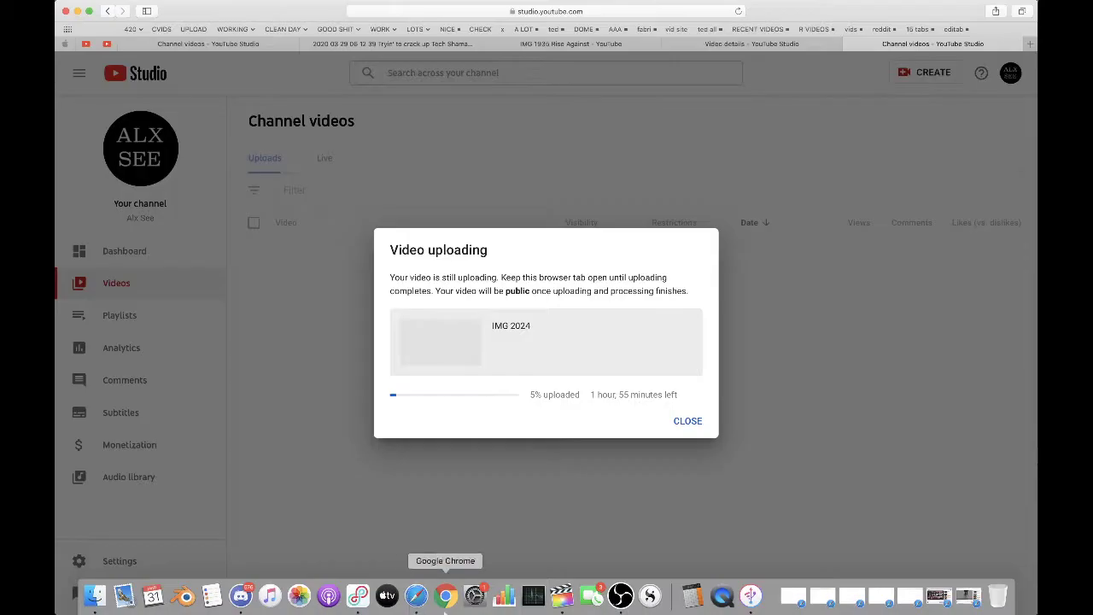
# - Dismiss the upload notice and open the rise 2 video and a search result in new tabs
pyautogui.click(689, 421)
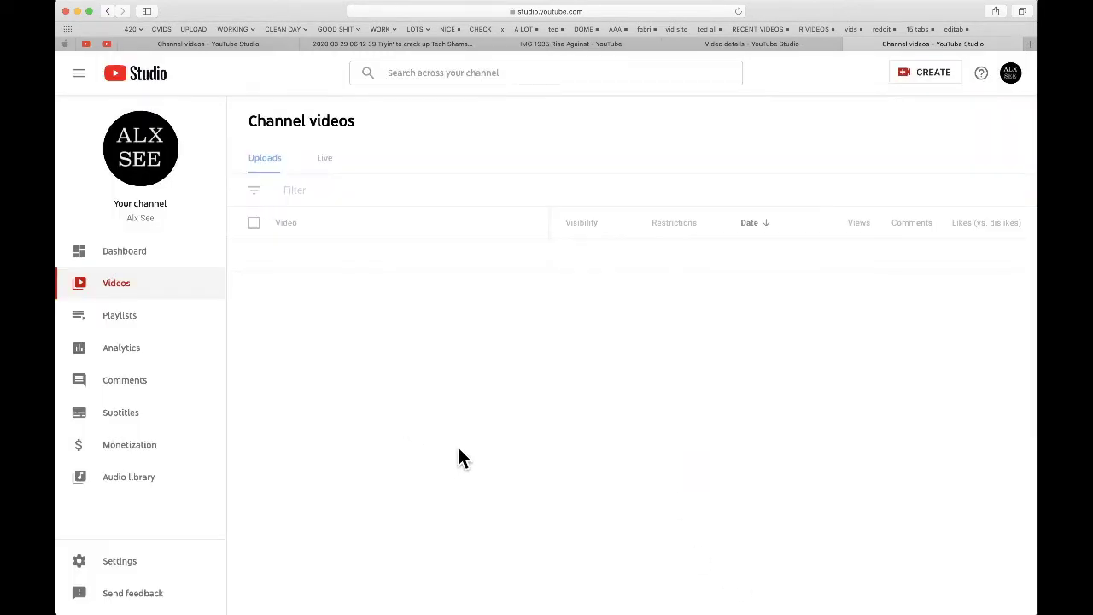
pyautogui.click(195, 46)
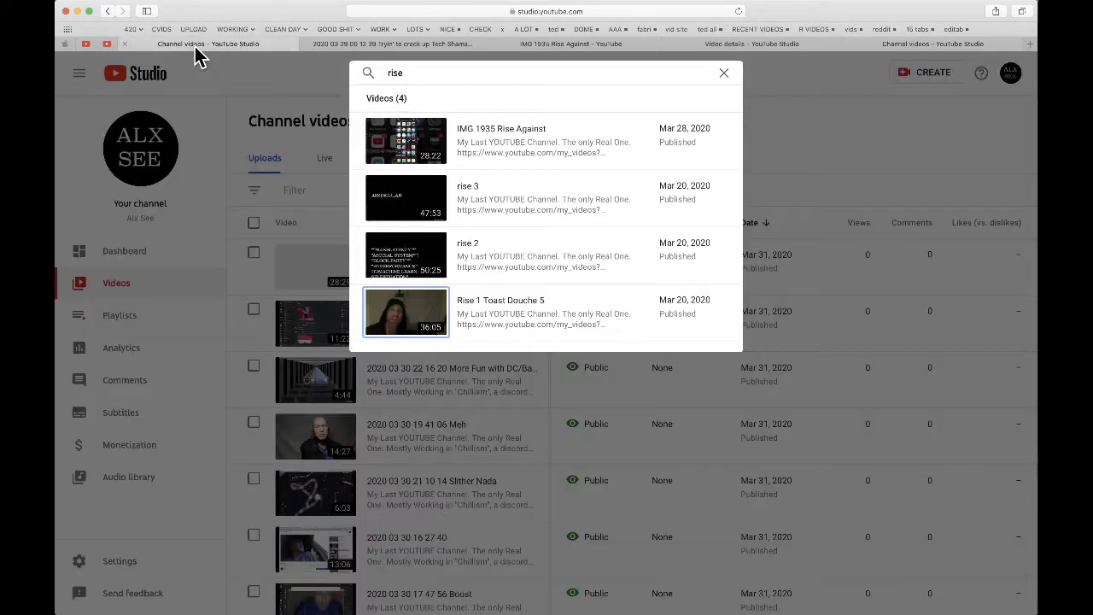
pyautogui.moveTo(423, 311)
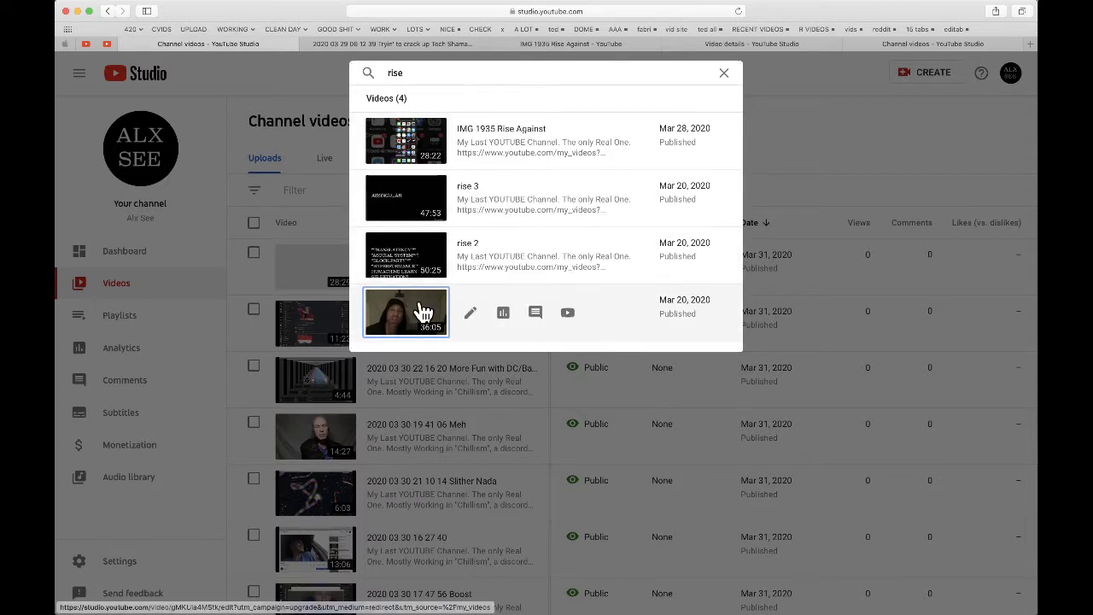
pyautogui.rightClick(416, 256)
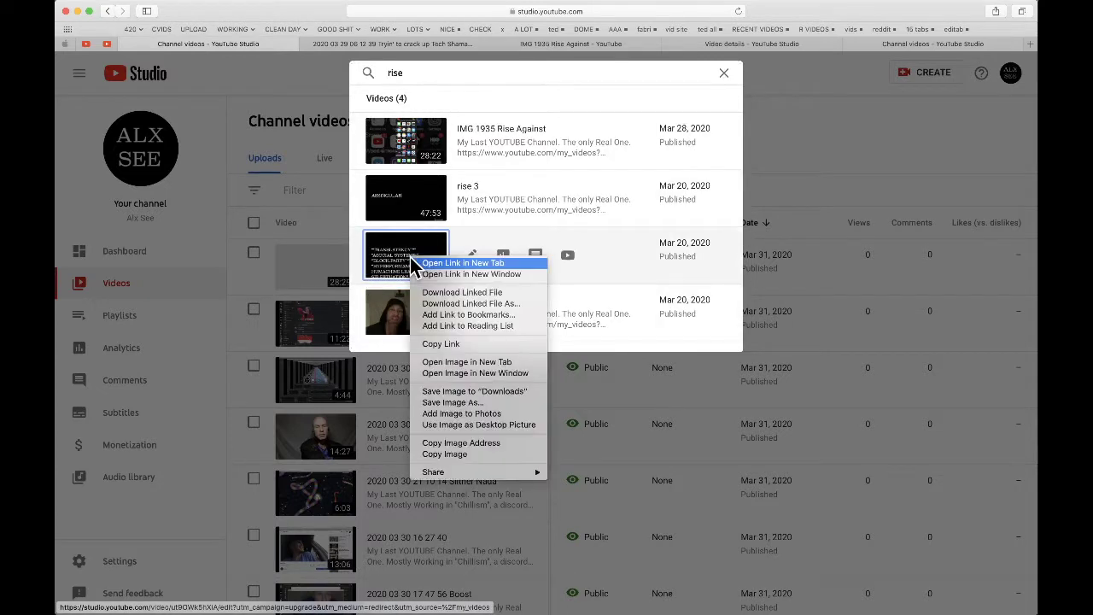
pyautogui.click(443, 263)
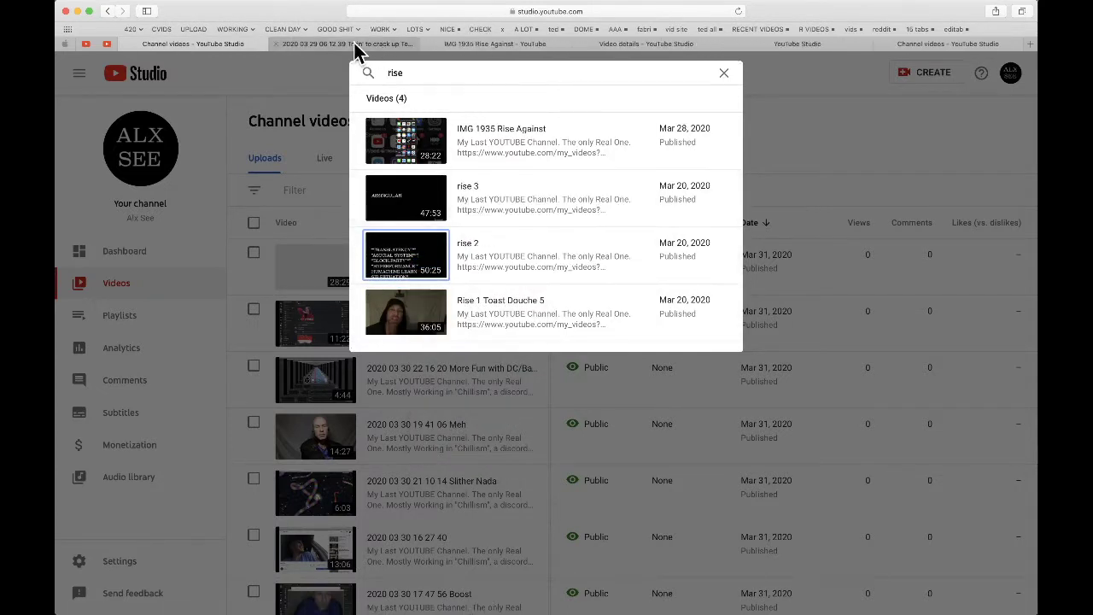
pyautogui.click(361, 44)
pyautogui.click(443, 47)
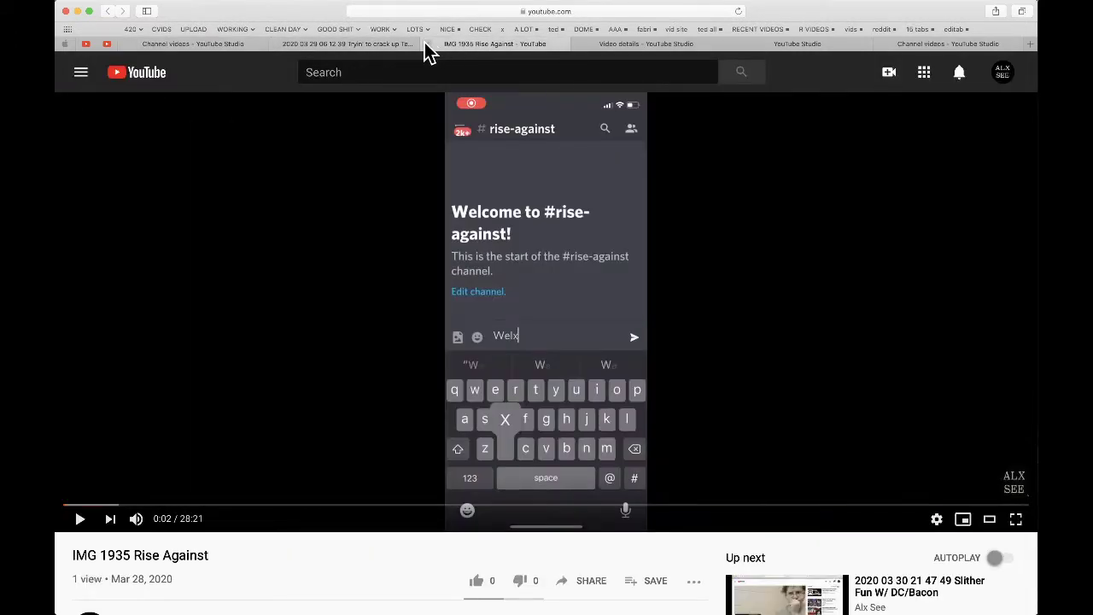
# - Close the IMG 1935 Rise Against page and open Rise 1 Toast Douche 5 for watching in a new tab
pyautogui.click(429, 44)
pyautogui.click(512, 44)
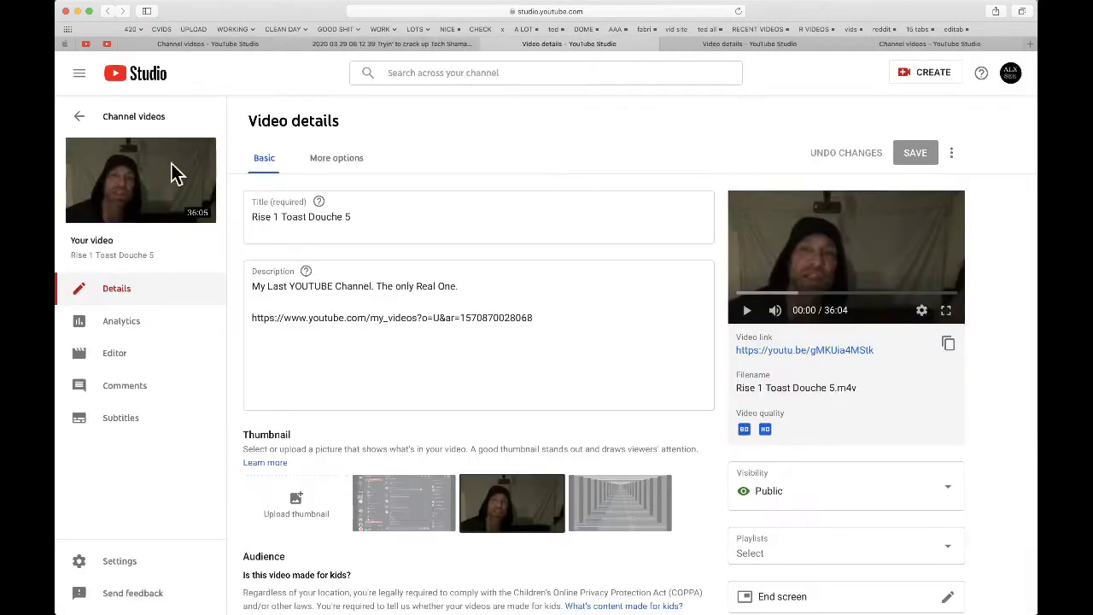
pyautogui.click(142, 182)
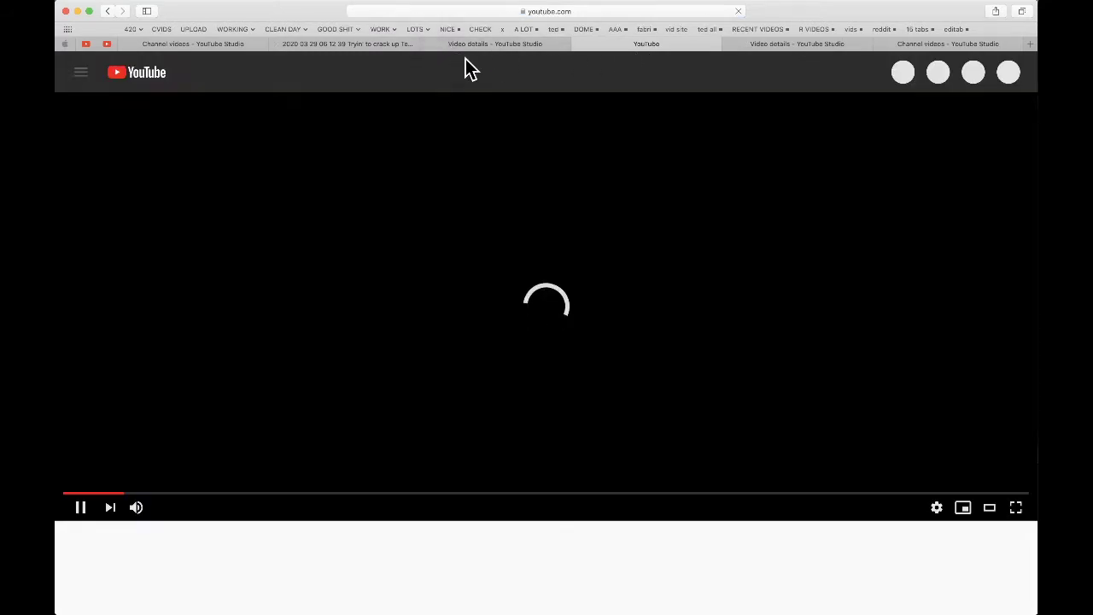
pyautogui.click(478, 44)
pyautogui.click(429, 43)
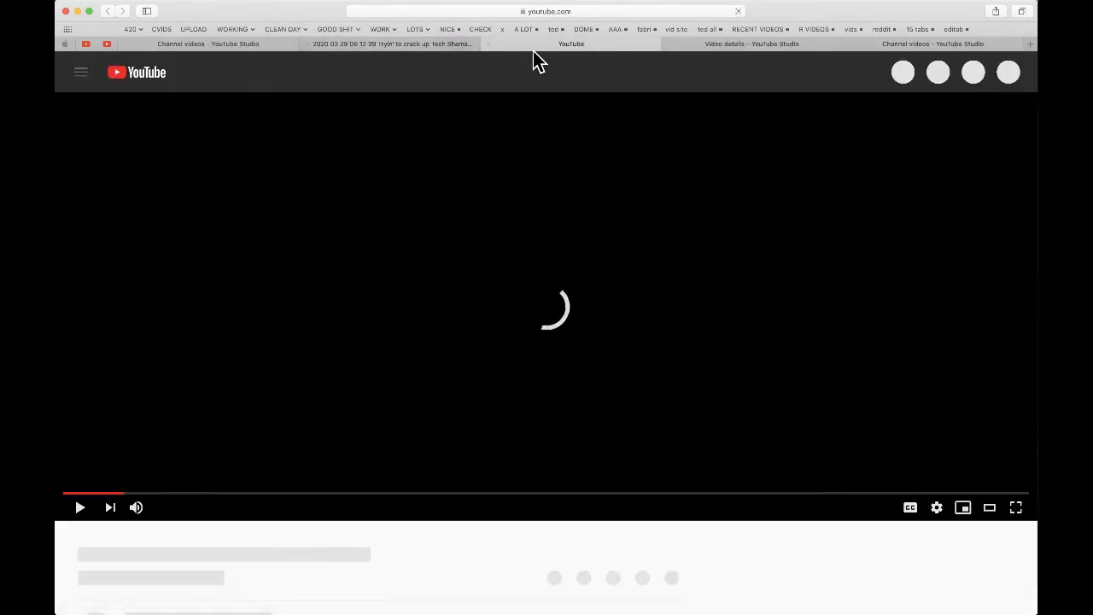
# - Open rise 2 for watching from its video details, then switch to Discord
pyautogui.click(740, 43)
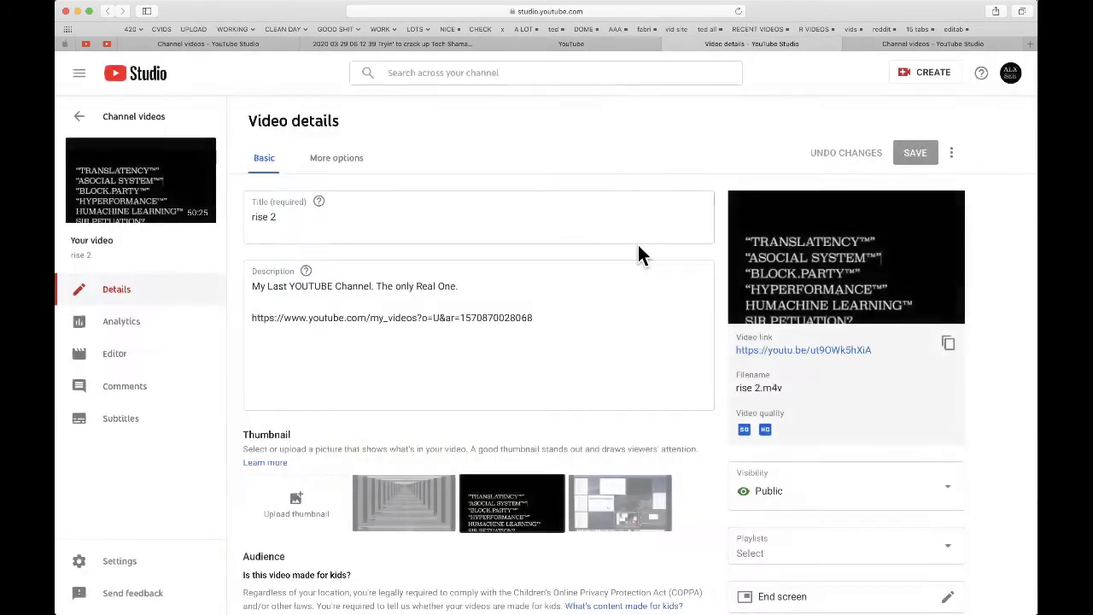
pyautogui.moveTo(191, 182)
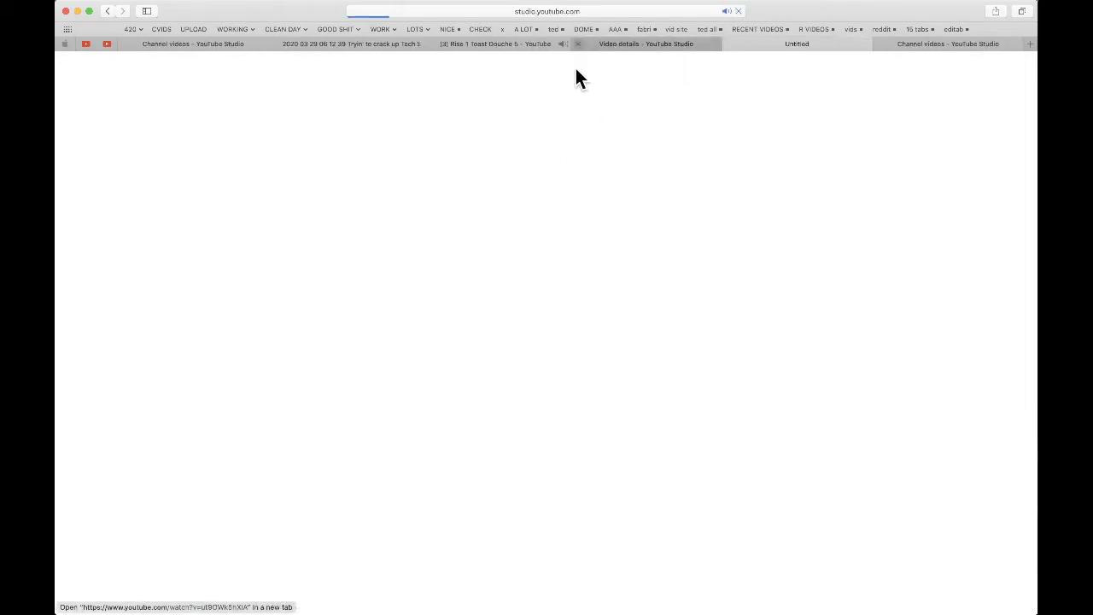
pyautogui.click(579, 45)
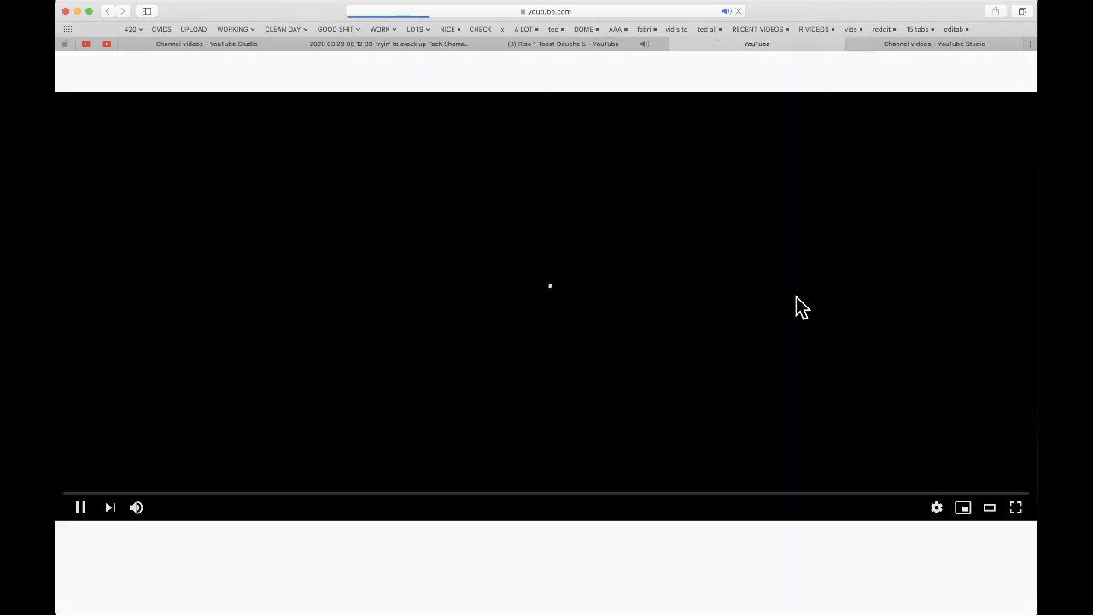
pyautogui.press('super+Tab')
pyautogui.press('super+Tab')
pyautogui.press('super+Tab')
pyautogui.press('super+Tab')
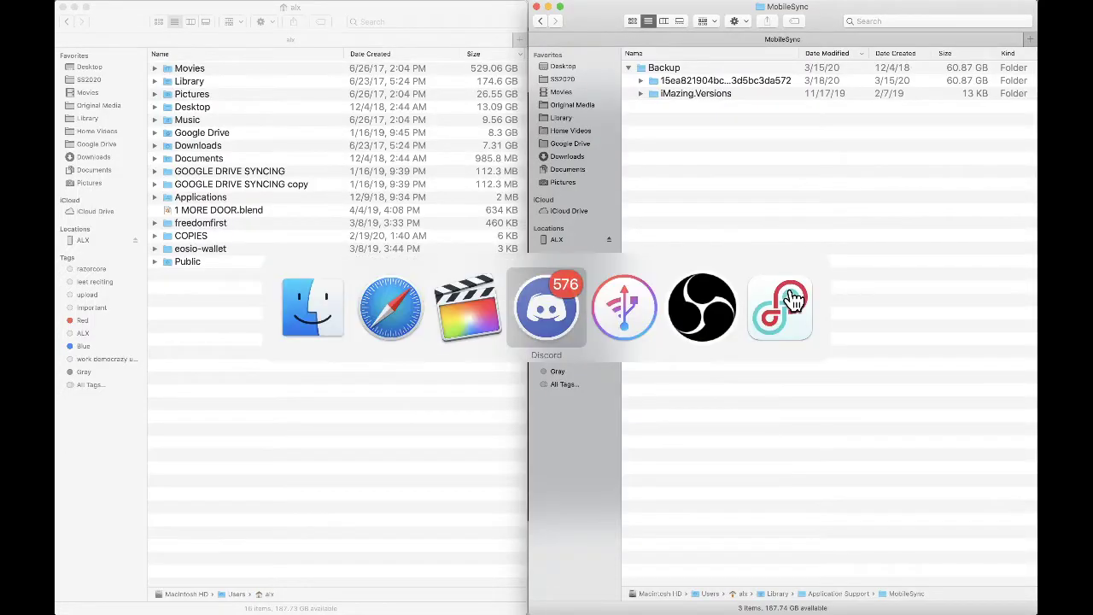
pyautogui.scroll(-5, 153, 376)
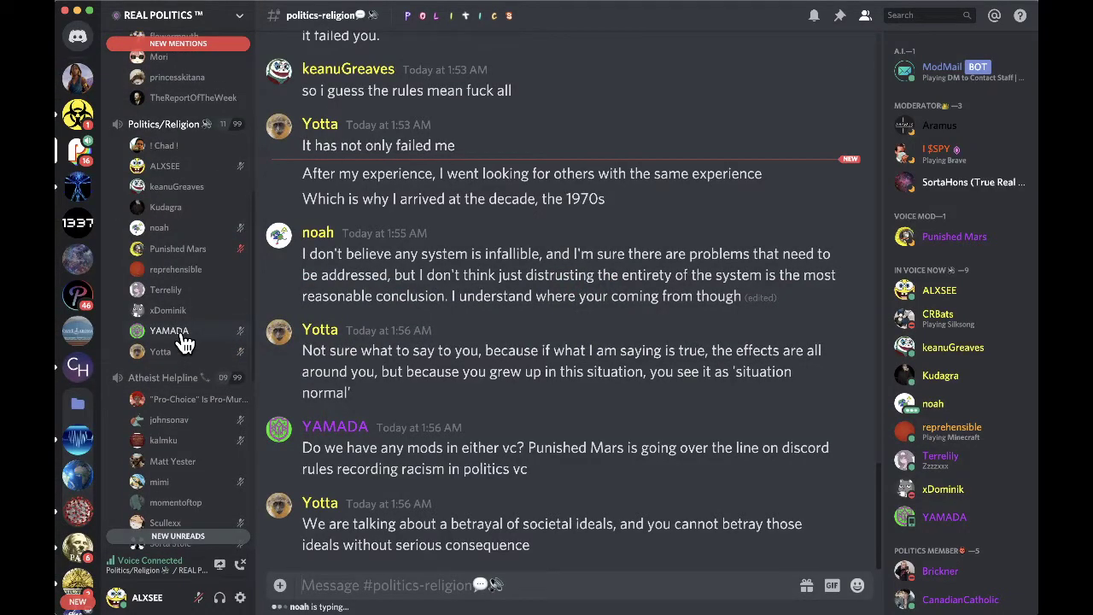
pyautogui.scroll(1, 184, 342)
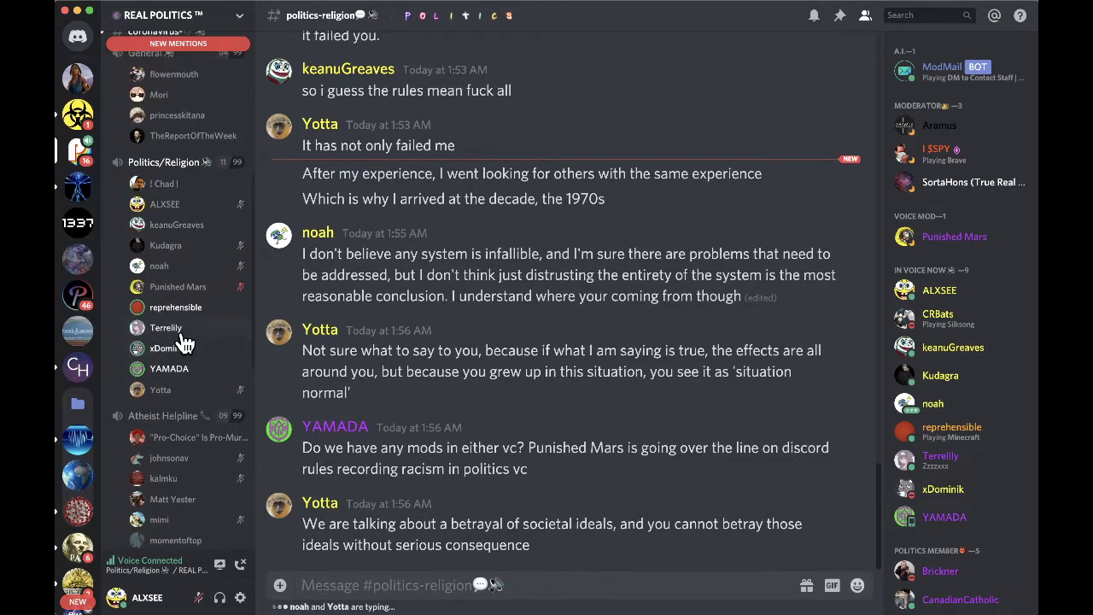
pyautogui.scroll(-5, 184, 341)
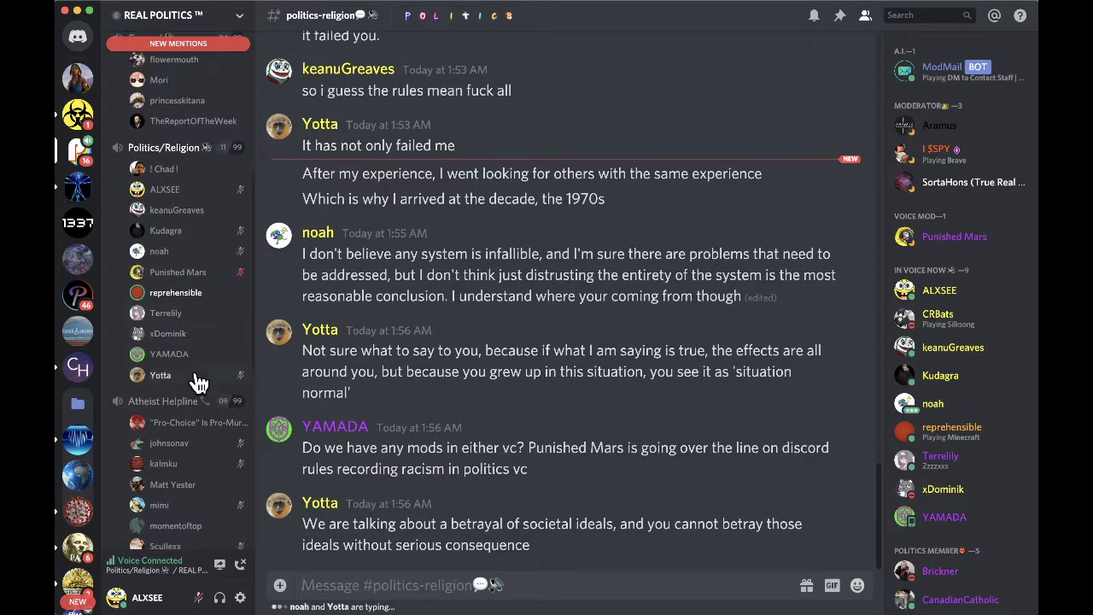
pyautogui.scroll(-3, 193, 397)
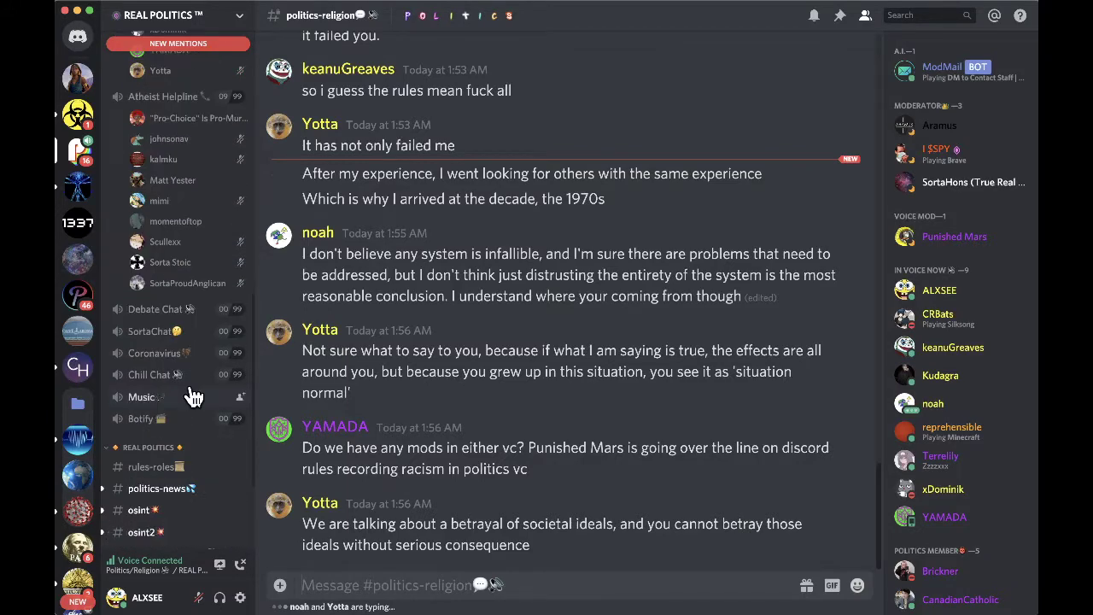
pyautogui.scroll(5, 193, 397)
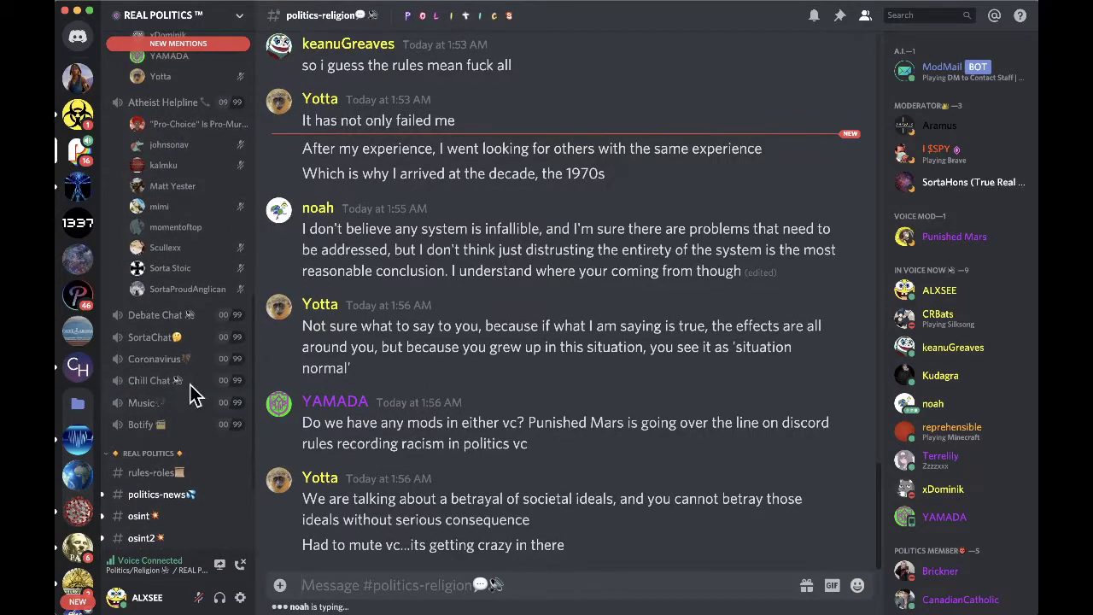
pyautogui.scroll(2, 189, 394)
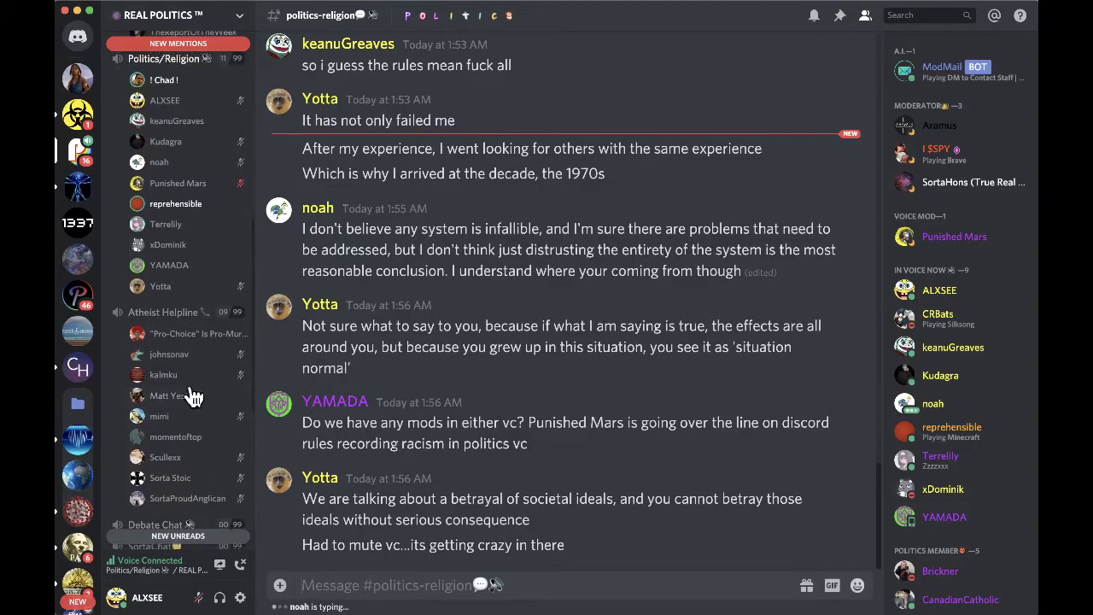
pyautogui.press('super+Tab')
pyautogui.press('super+Tab')
pyautogui.press('super+Tab')
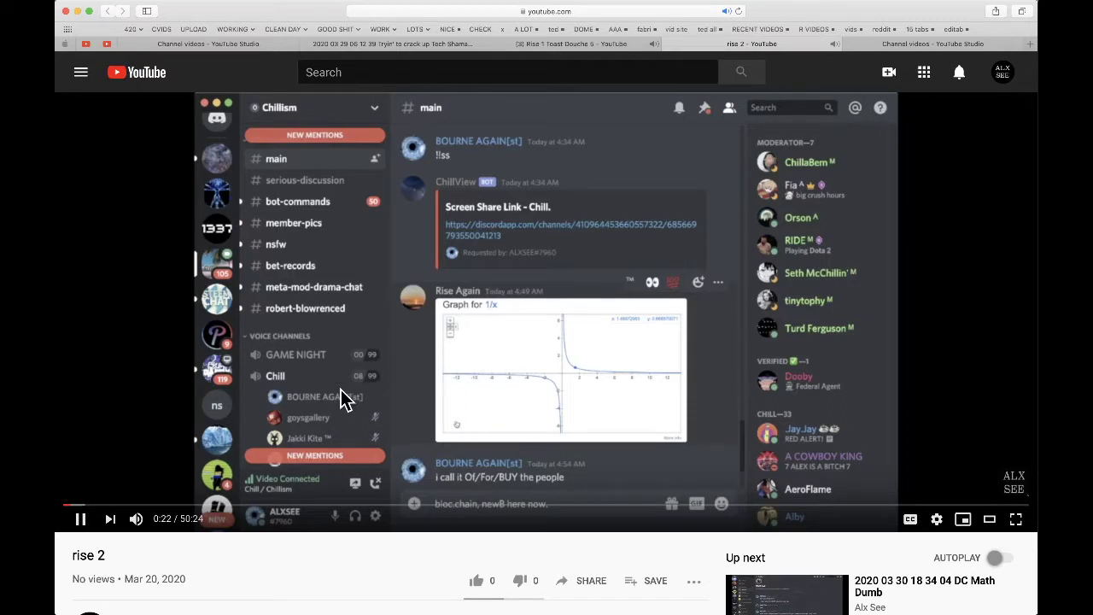
# - Pause Rise 1 Toast Douche 5, jump rise 2 to 11:14 with the volume raised, then go back to Discord
pyautogui.click(569, 45)
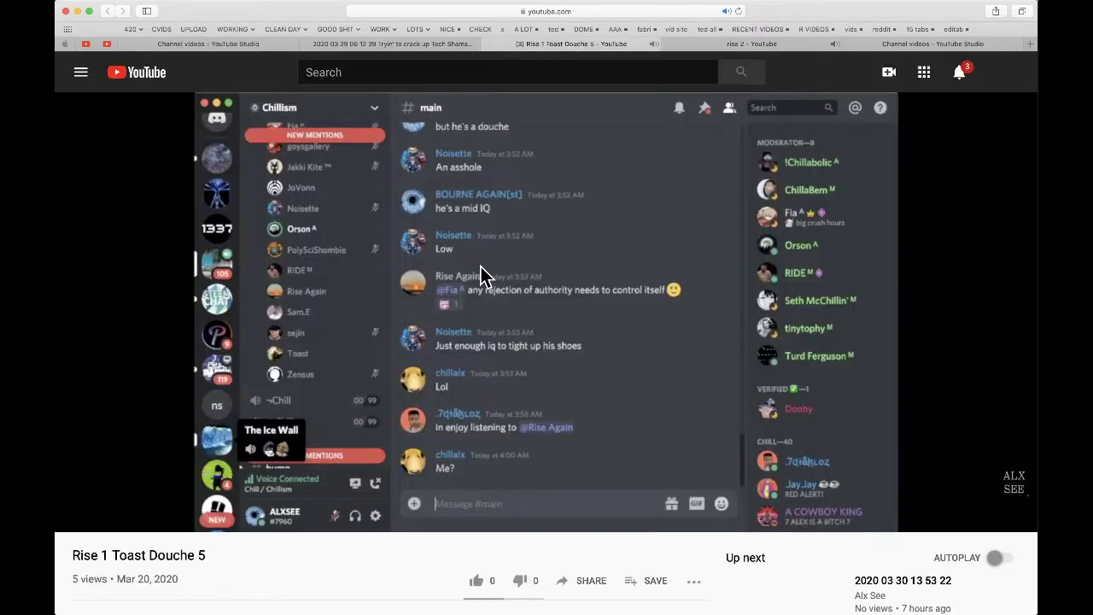
pyautogui.press('space')
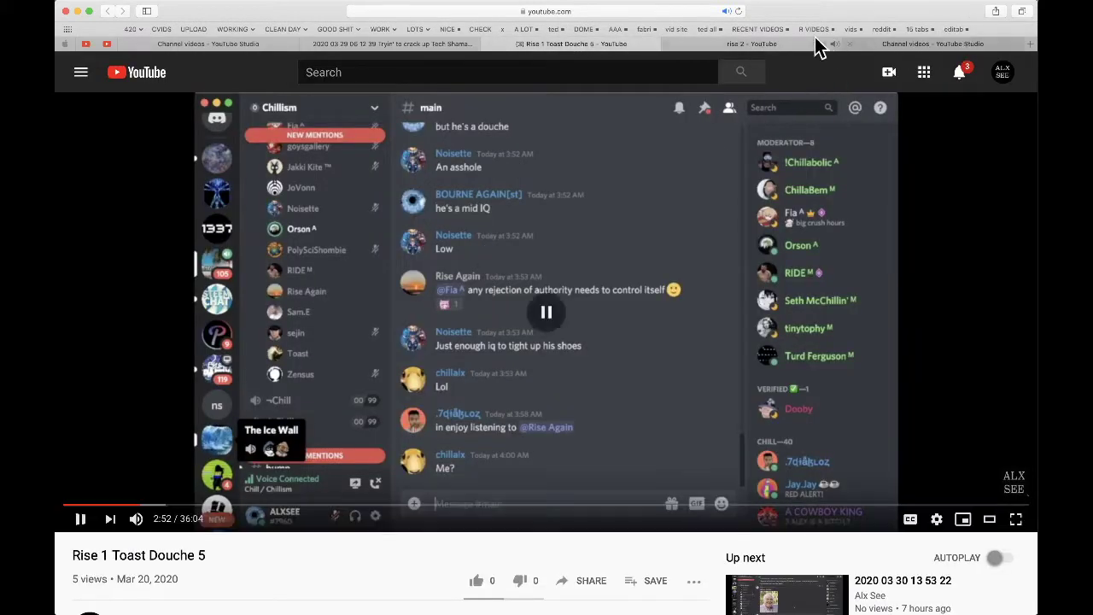
pyautogui.click(726, 44)
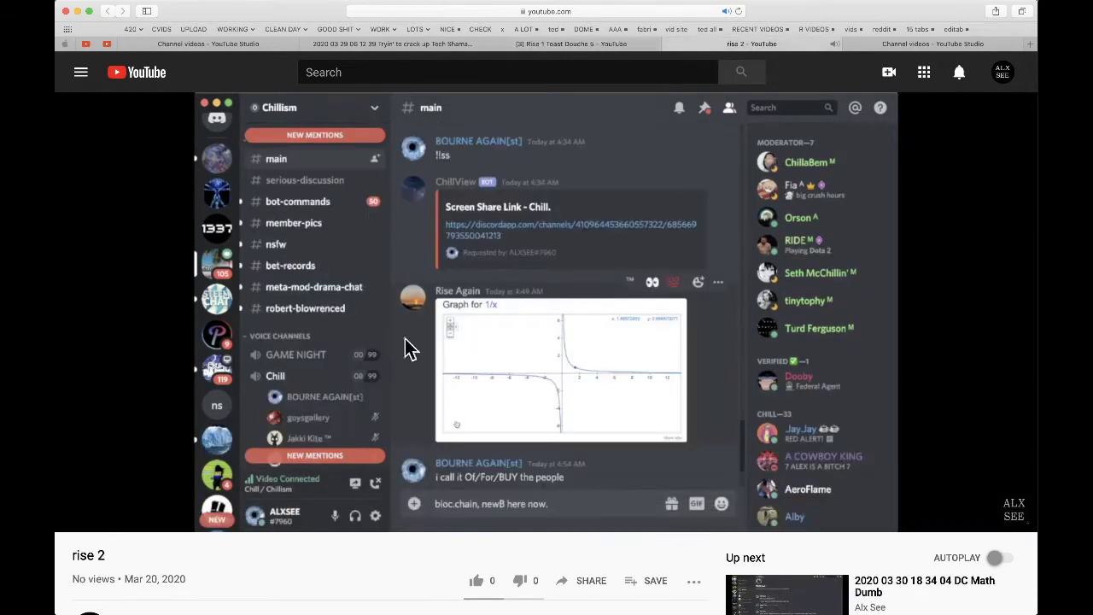
pyautogui.click(280, 504)
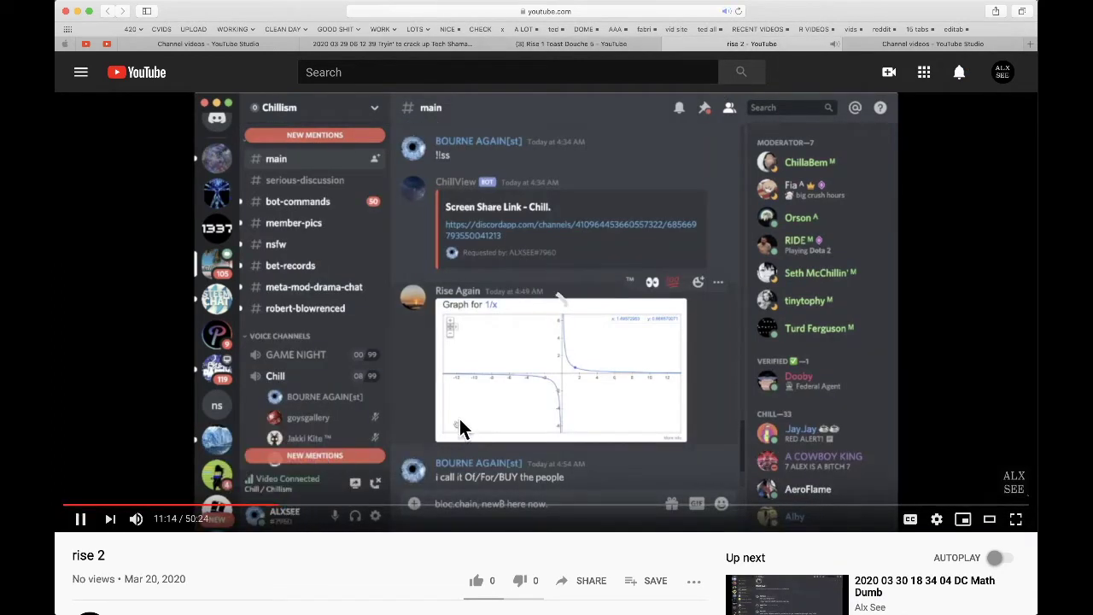
pyautogui.press('XF86AudioRaiseVolume')
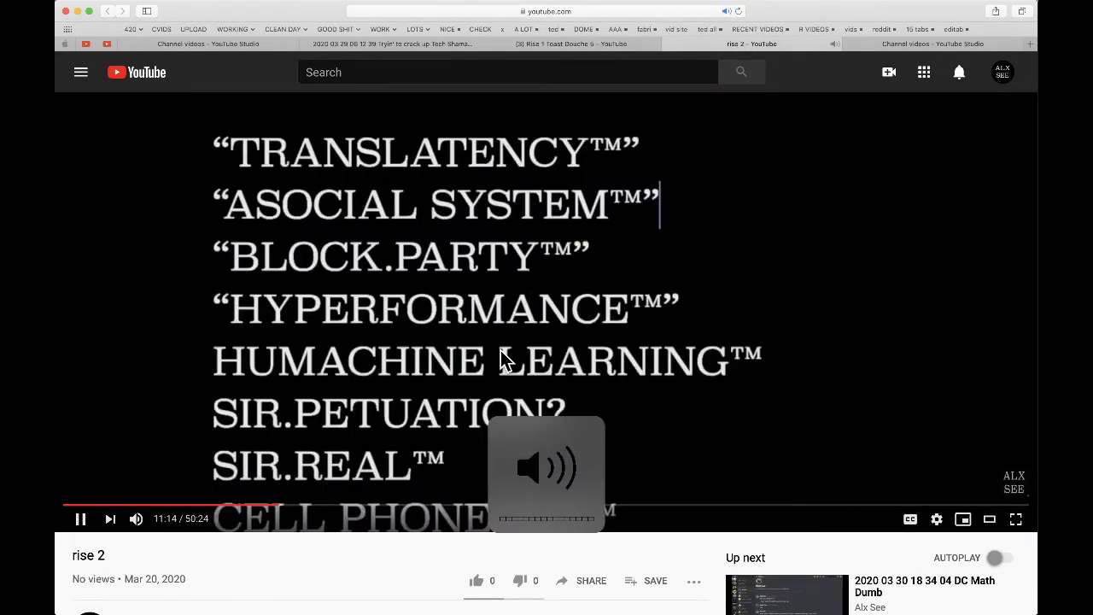
pyautogui.press('super+Tab')
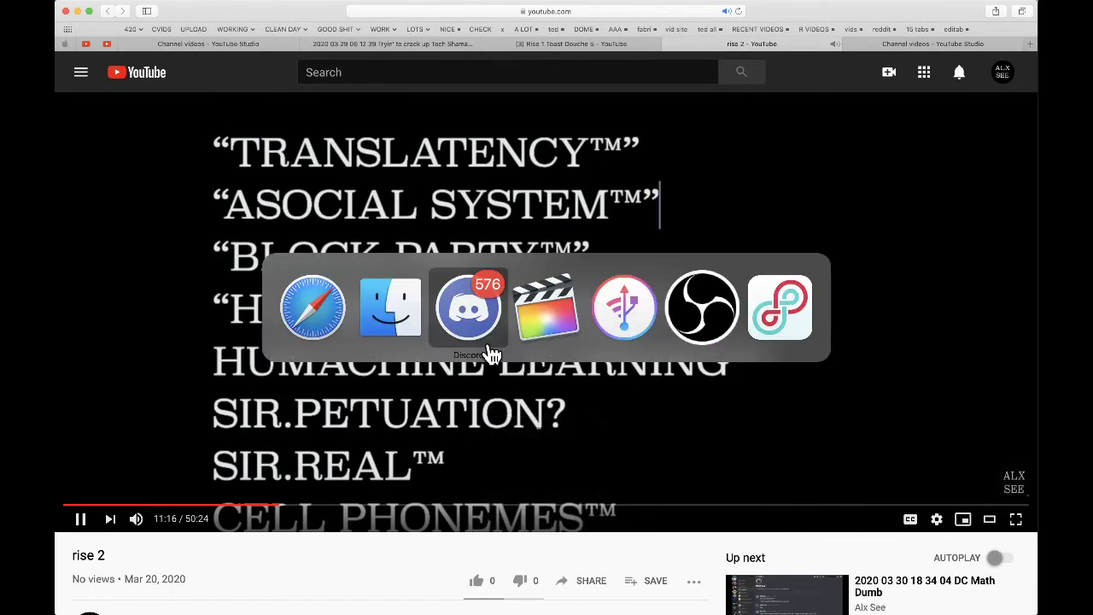
pyautogui.press('Tab')
pyautogui.press('Tab')
pyautogui.press('Tab')
pyautogui.press('Tab')
pyautogui.press('Tab')
pyautogui.press('Tab')
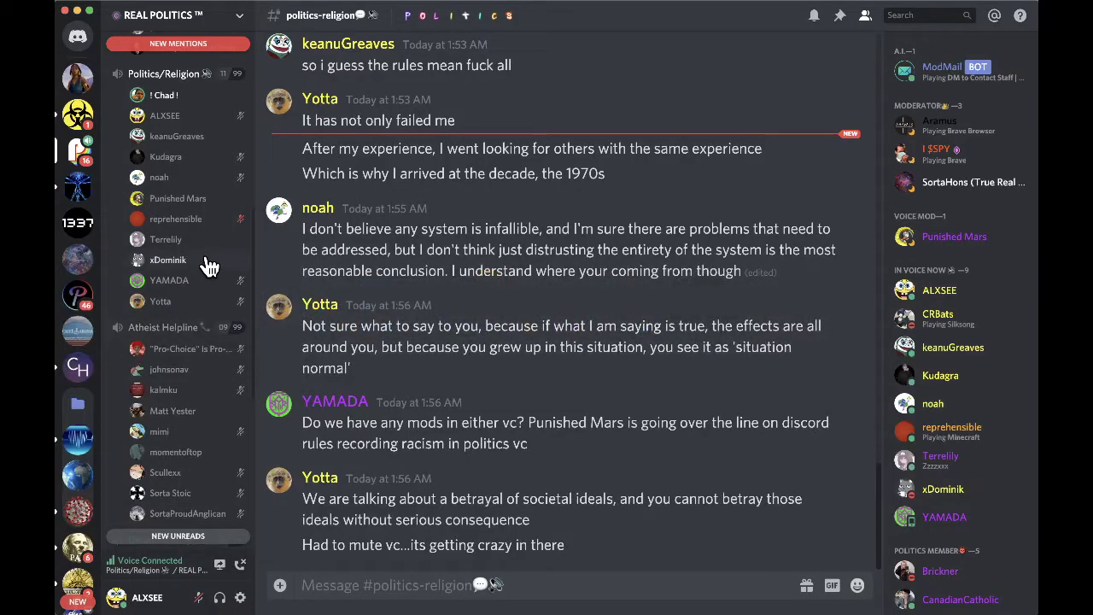
# - View a voice member's profile card and actions, then return to the politics-religion channel
pyautogui.scroll(2, 209, 267)
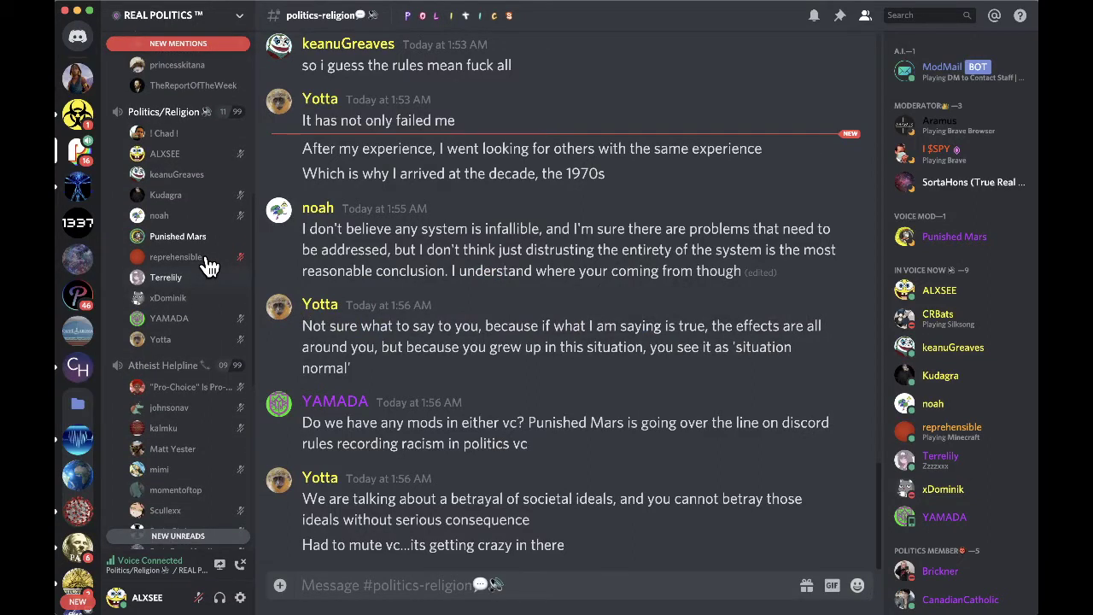
pyautogui.click(179, 319)
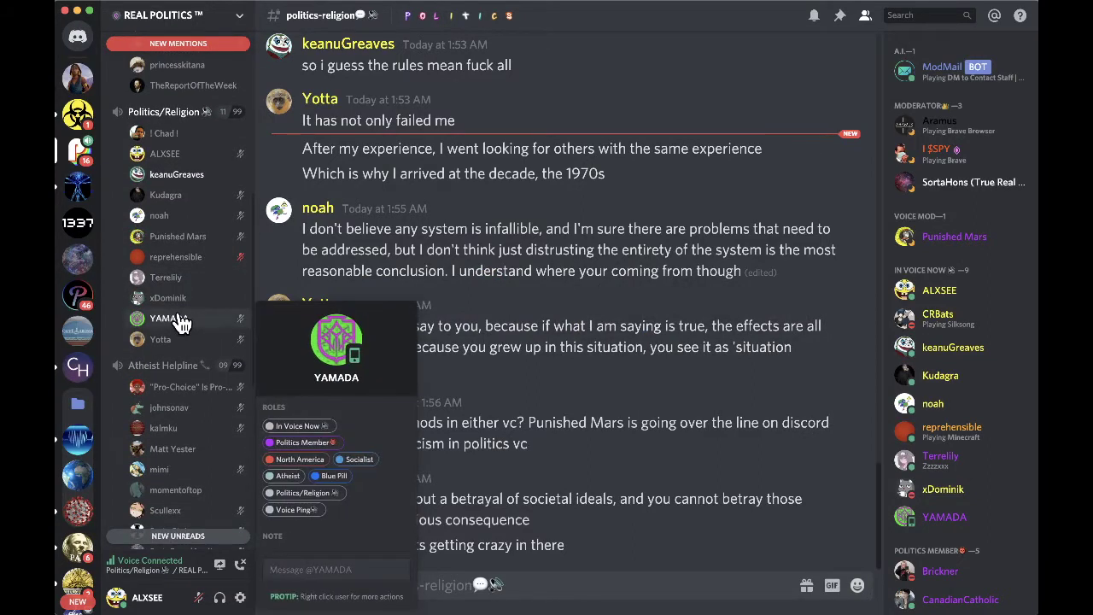
pyautogui.rightClick(179, 319)
pyautogui.press('Escape')
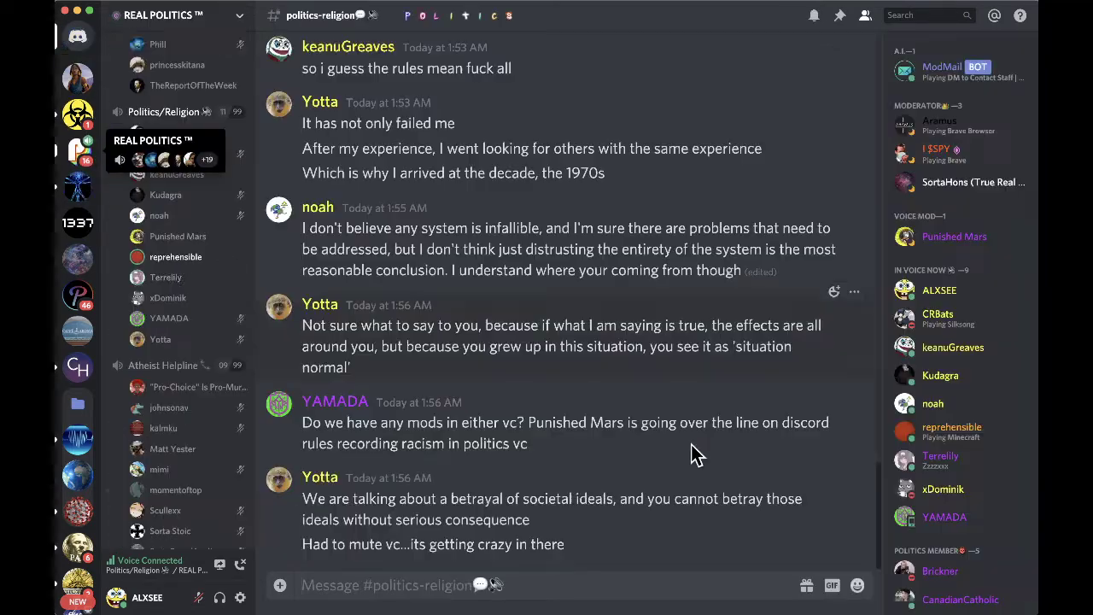
pyautogui.press('super+bracketleft')
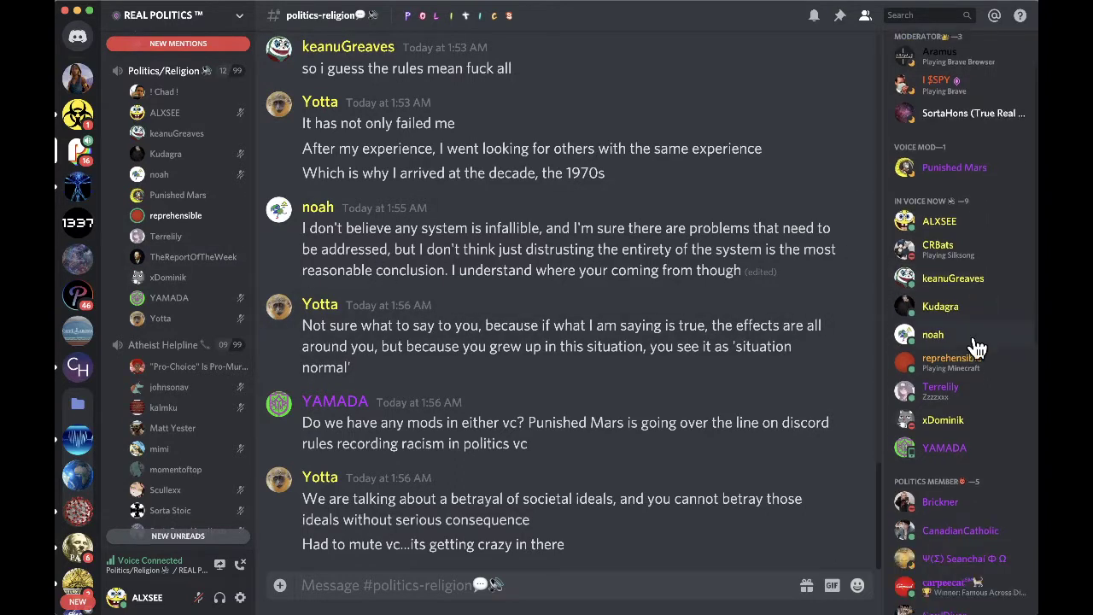
# - Scroll the channel list and open the COVID-19 Information and Recovery Centre server
pyautogui.scroll(-2, 973, 345)
pyautogui.scroll(2, 978, 348)
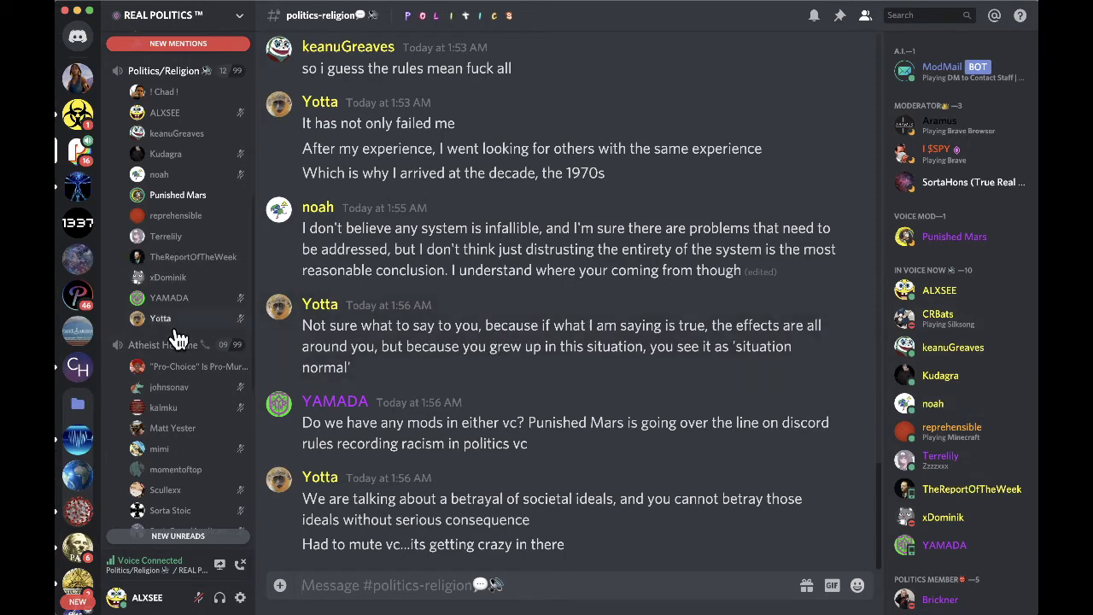
pyautogui.scroll(-4, 177, 337)
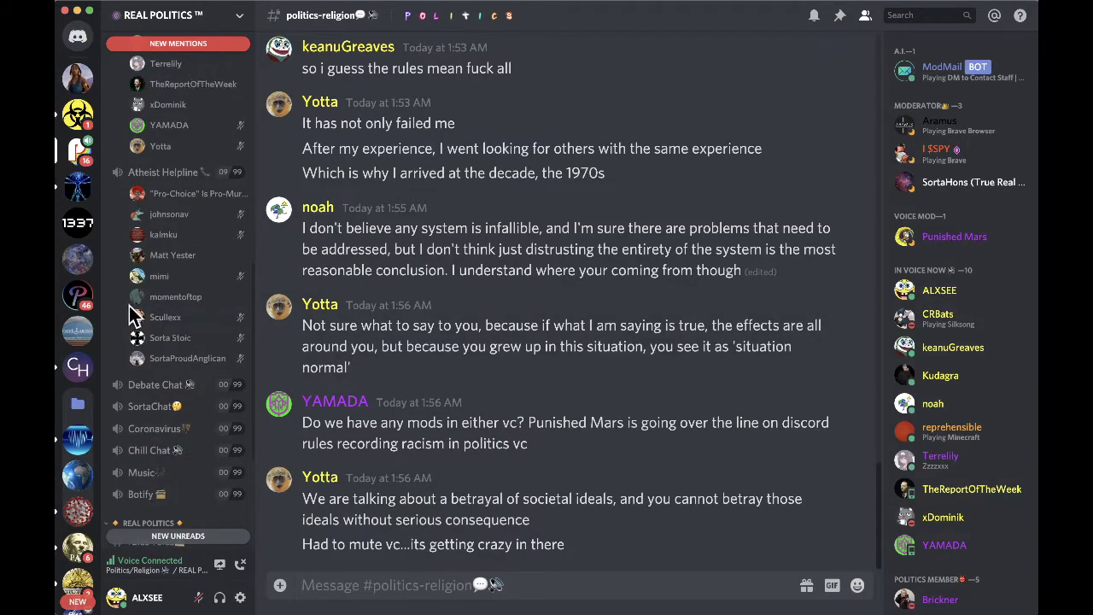
pyautogui.click(78, 114)
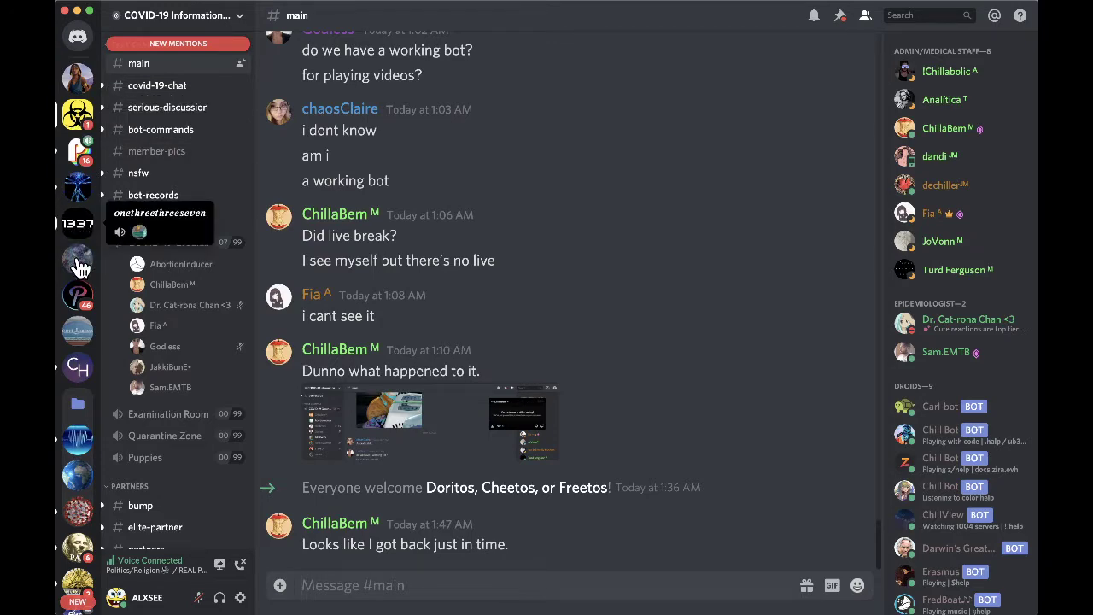
# - Browse the onethreethreeseven, krillism and Rainy servers in turn
pyautogui.click(77, 268)
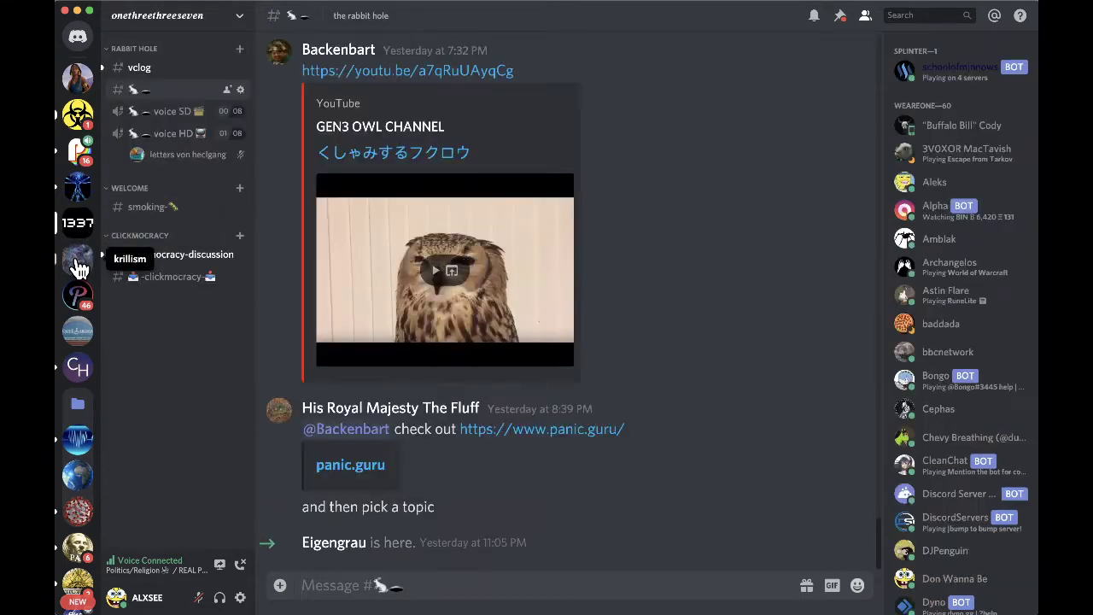
pyautogui.click(77, 267)
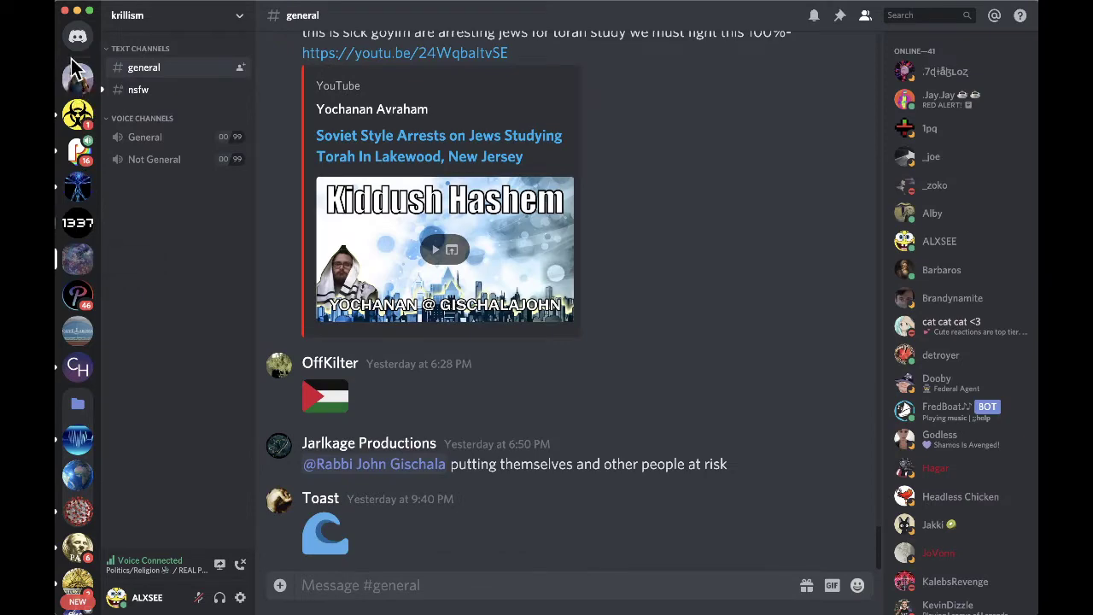
pyautogui.click(80, 85)
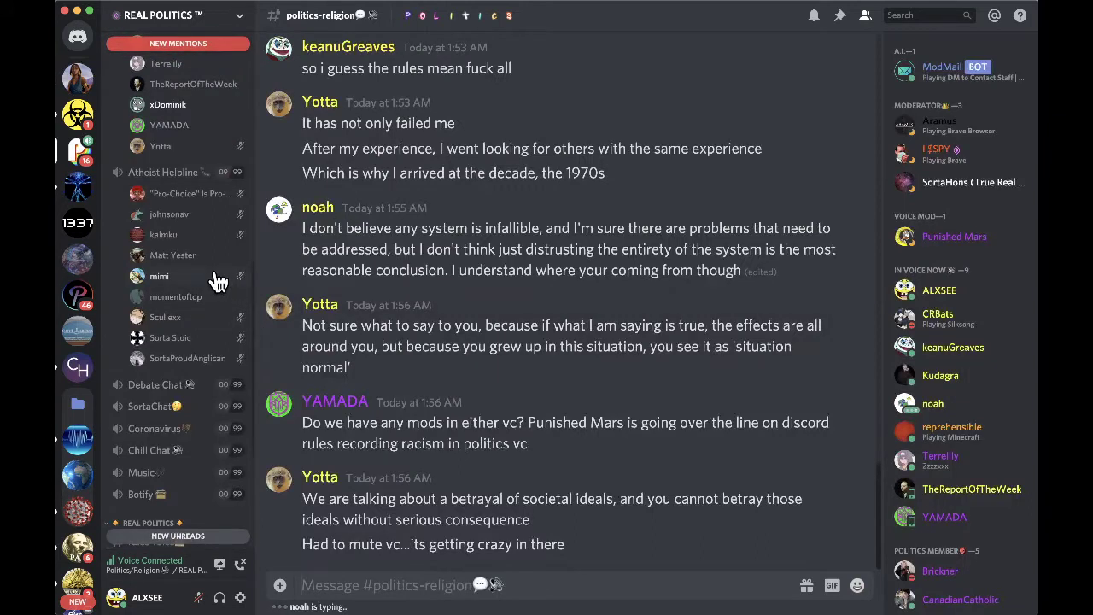
# - Scroll up the channel list and disconnect from the Politics/Religion voice channel
pyautogui.scroll(5, 217, 282)
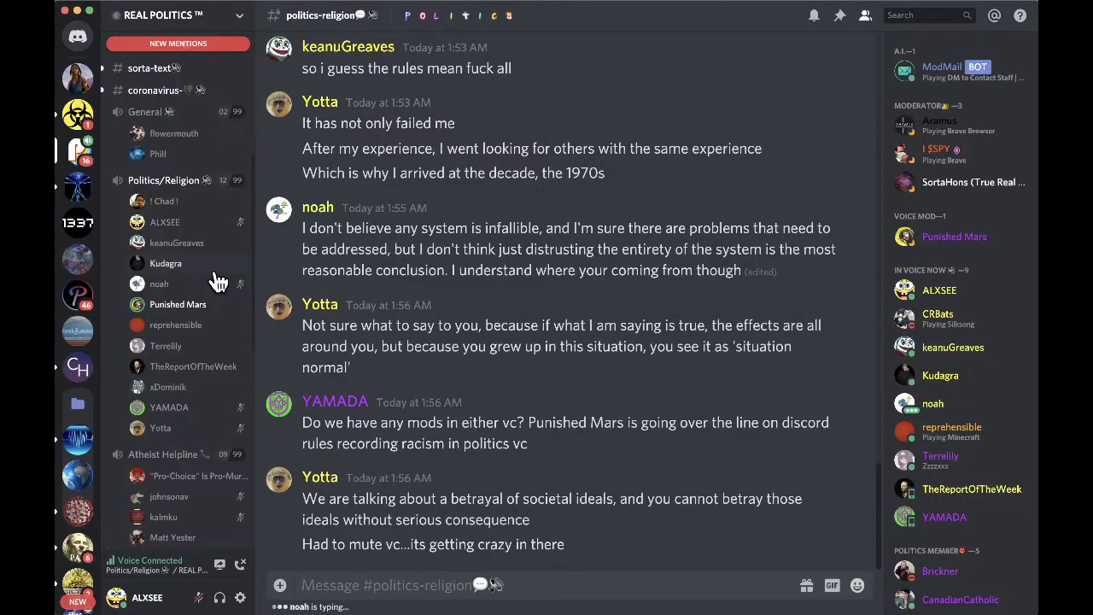
pyautogui.click(240, 565)
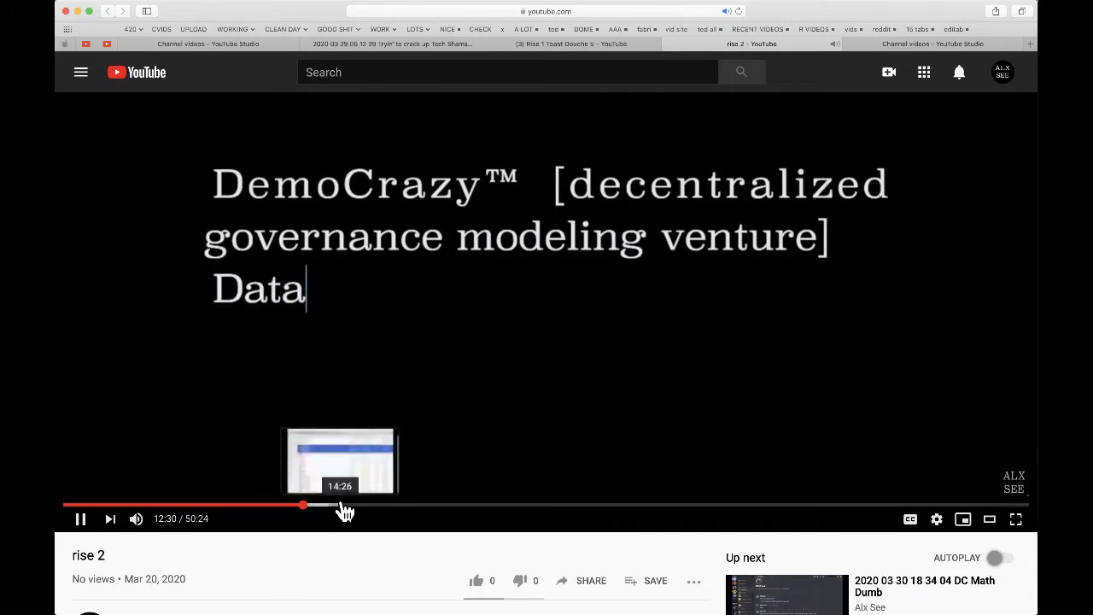
# - Skip ahead twice in the rise 2 video, then go to the Channel videos - YouTube Studio tab
pyautogui.click(418, 506)
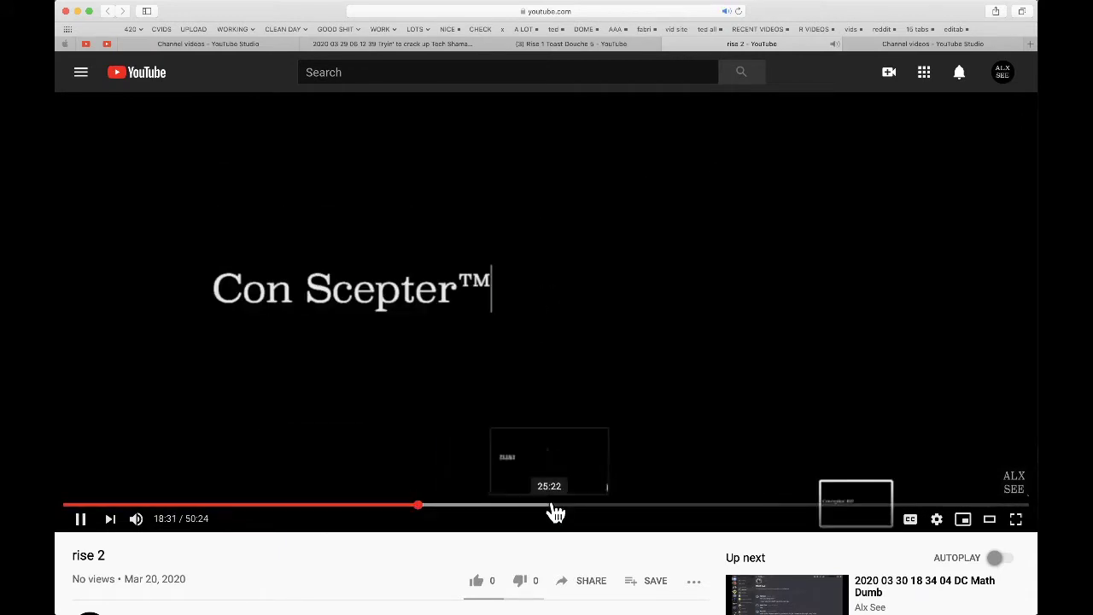
pyautogui.click(552, 504)
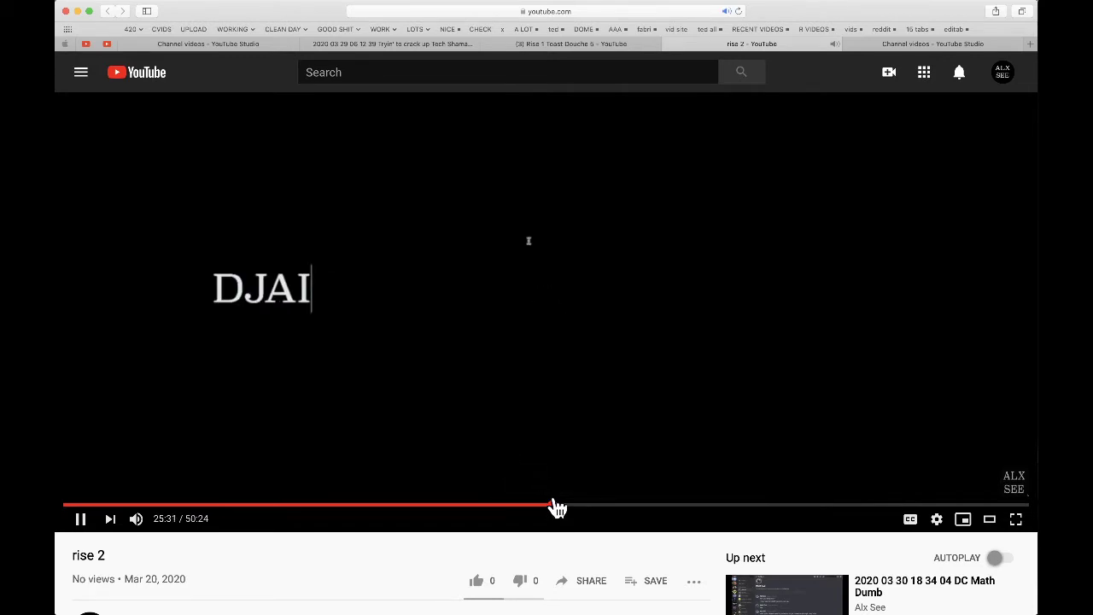
pyautogui.click(935, 44)
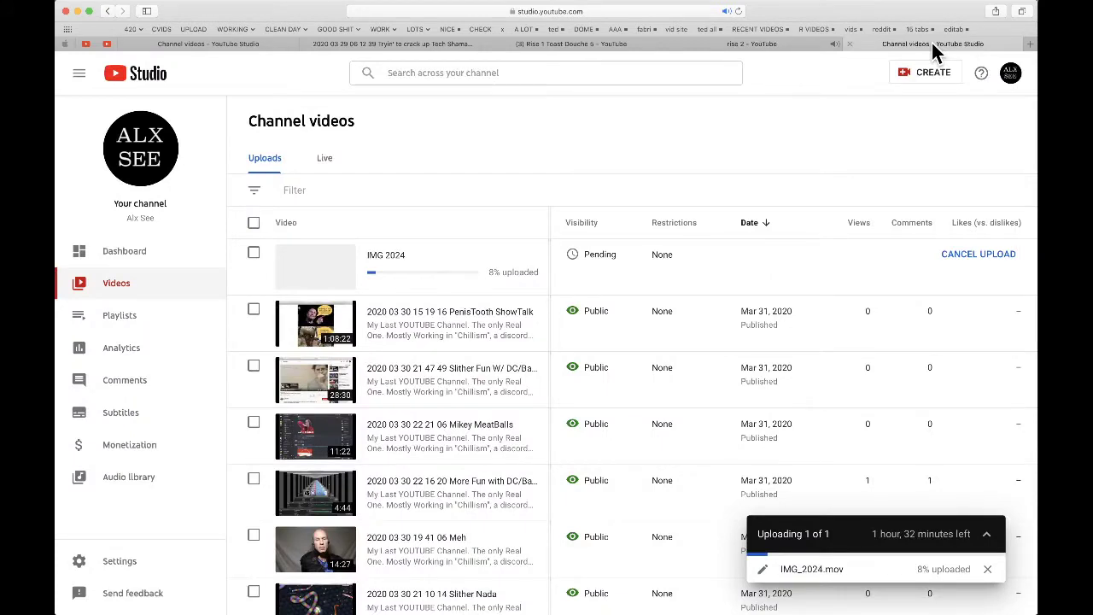
# - Cancel the IMG 2024 upload and confirm it in the CANCEL UPLOAD dialog
pyautogui.click(973, 256)
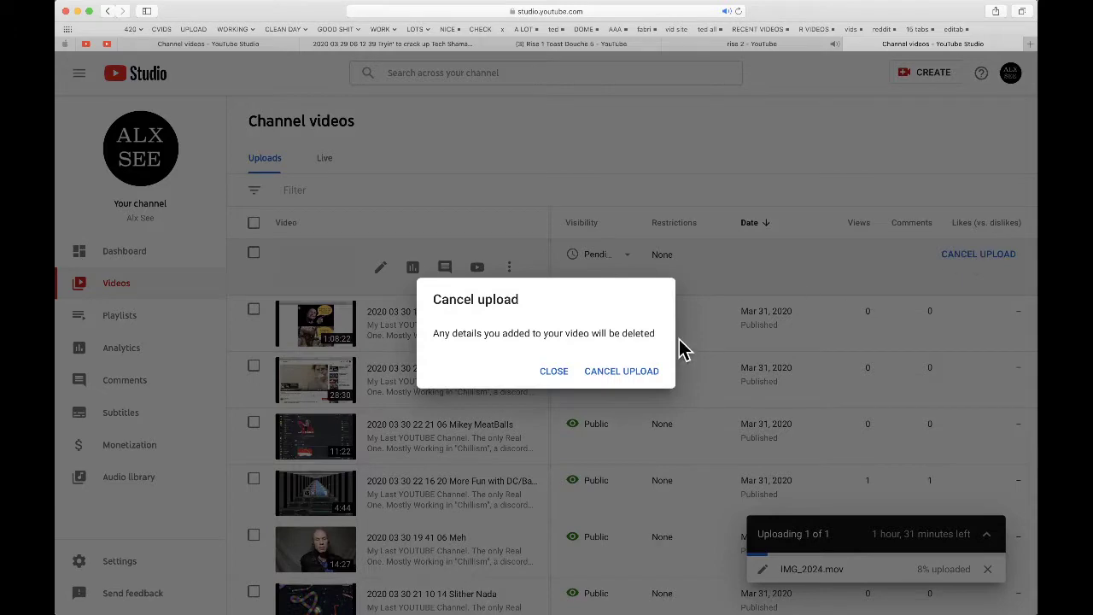
pyautogui.click(605, 368)
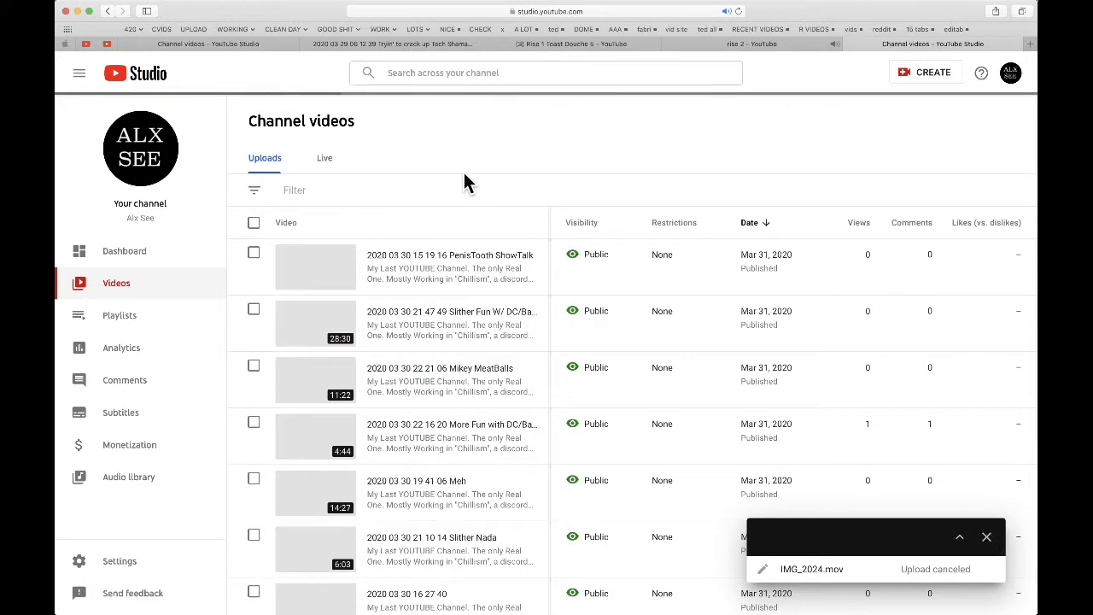
pyautogui.scroll(-3, 447, 261)
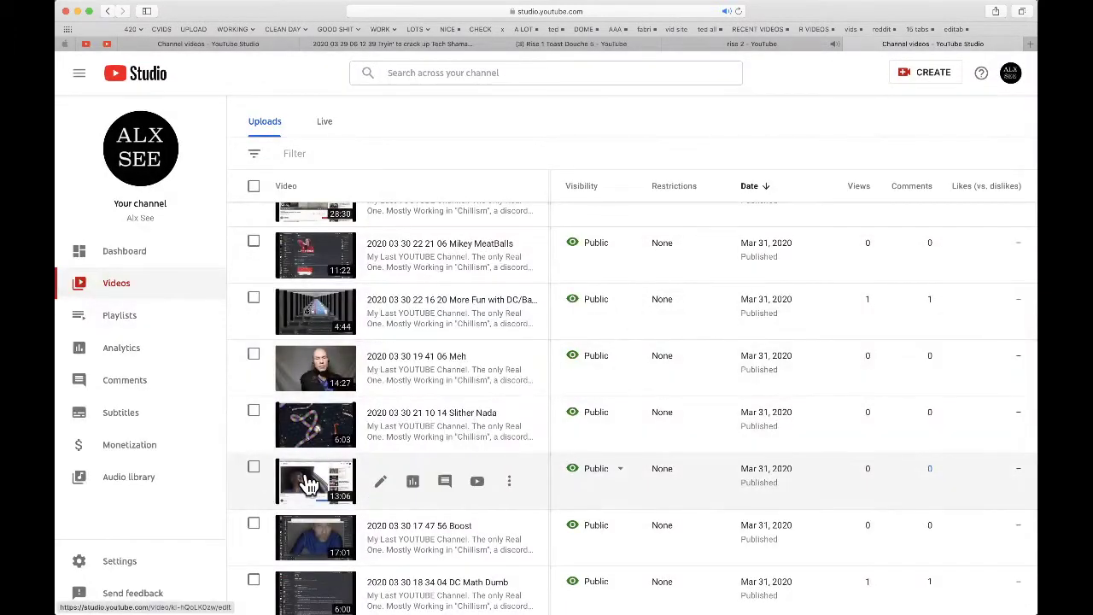
# - Dismiss a thumbnail's link menu, return to the rise 2 page, then switch to Final Cut Pro
pyautogui.rightClick(309, 480)
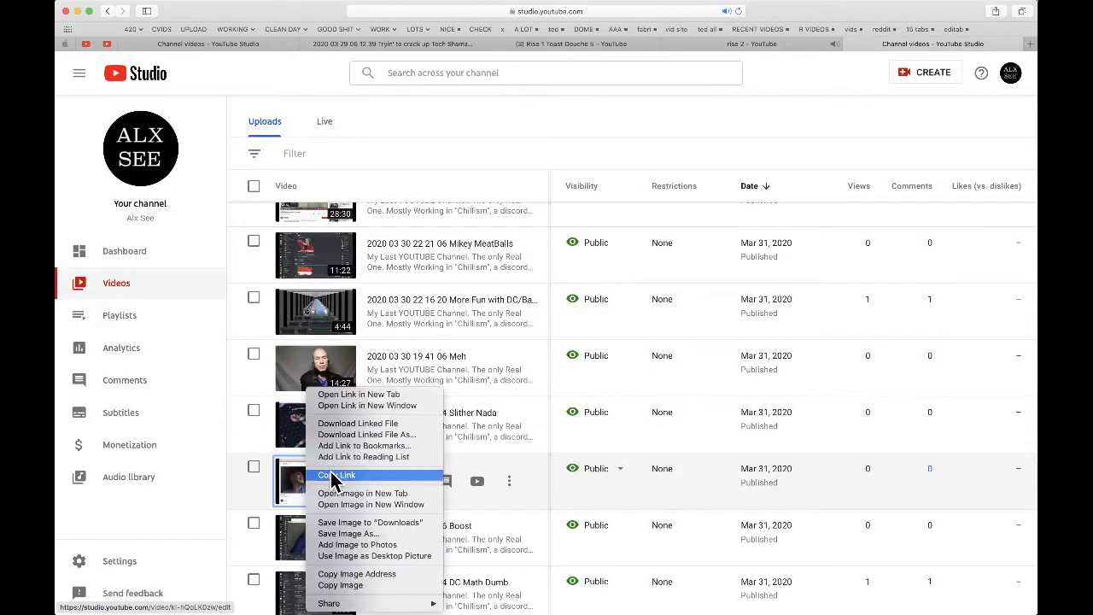
pyautogui.click(521, 133)
pyautogui.click(729, 44)
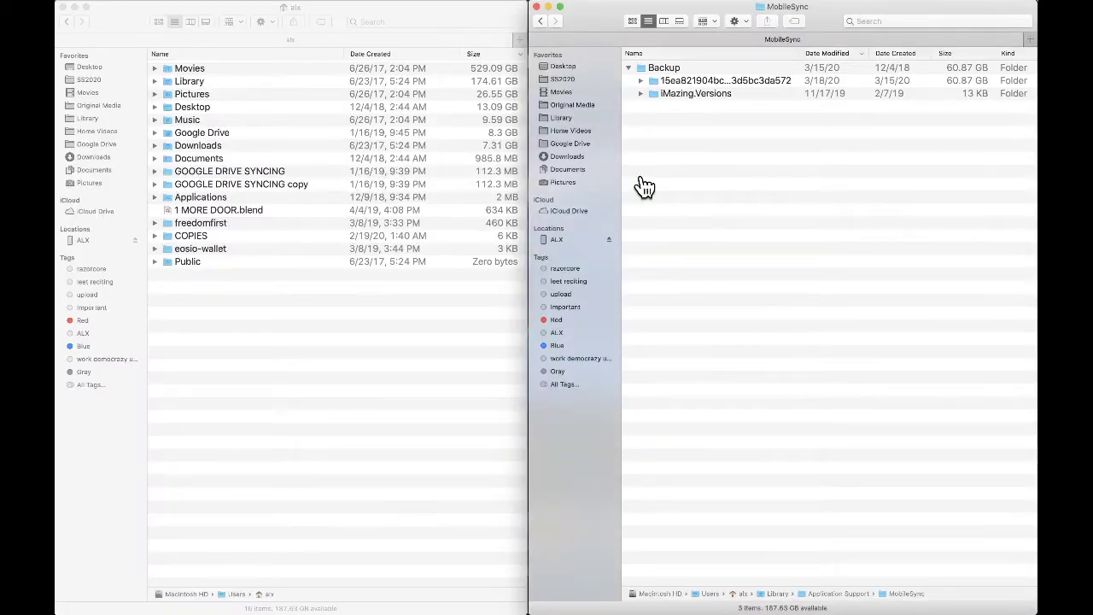
pyautogui.press('super+Tab')
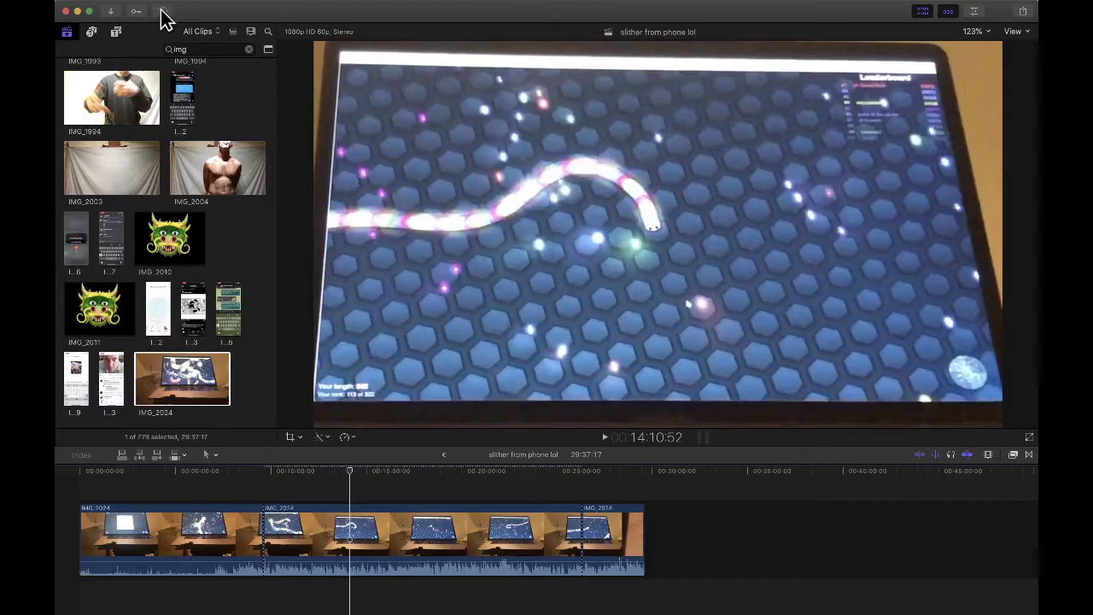
pyautogui.click(163, 12)
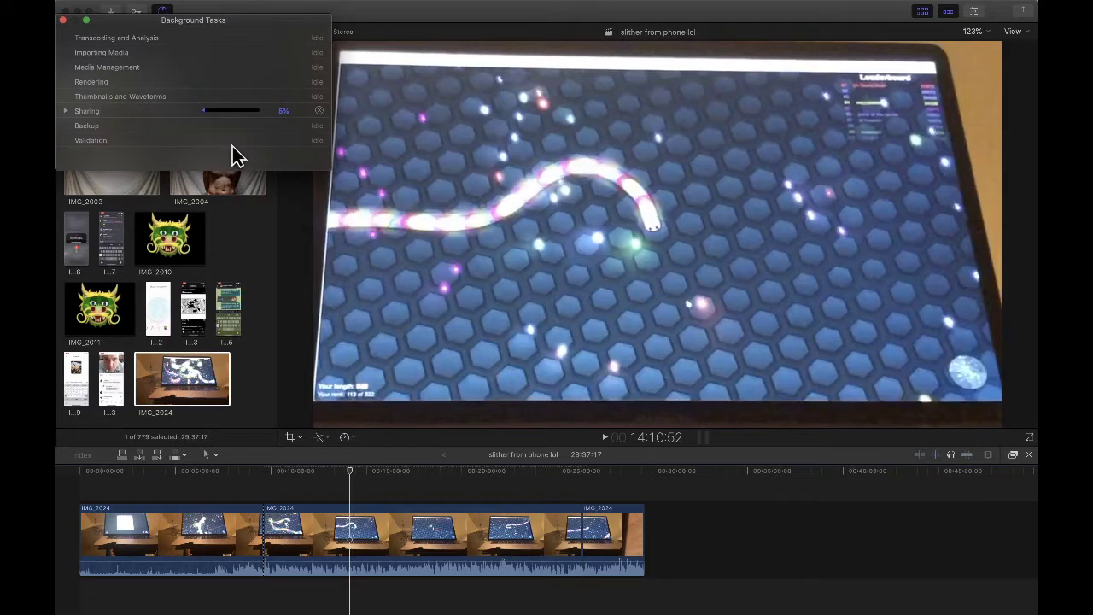
pyautogui.click(64, 111)
pyautogui.click(63, 20)
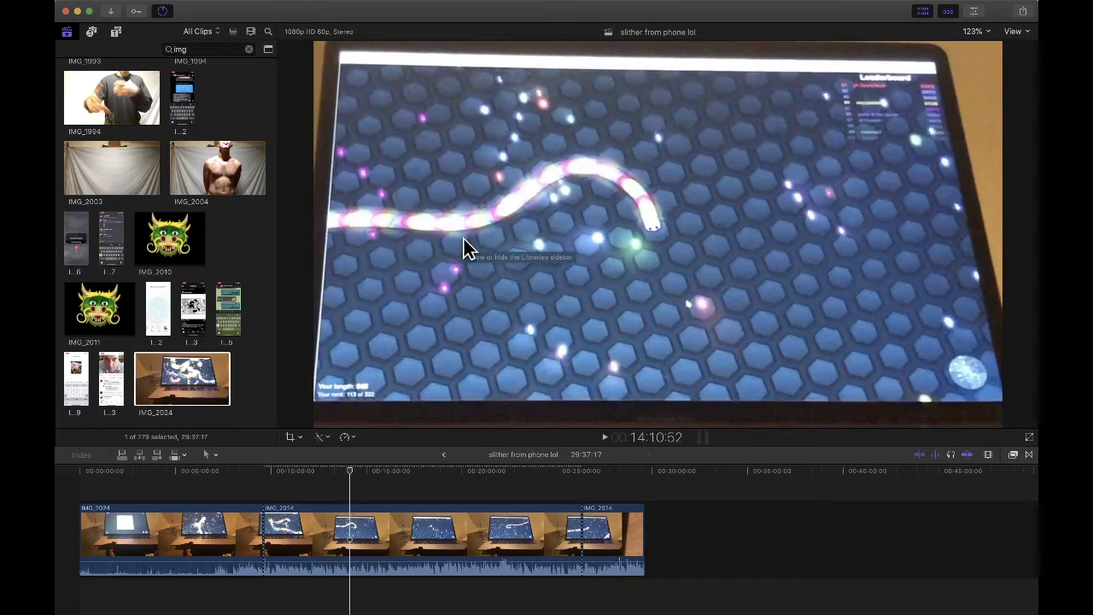
pyautogui.moveTo(586, 598)
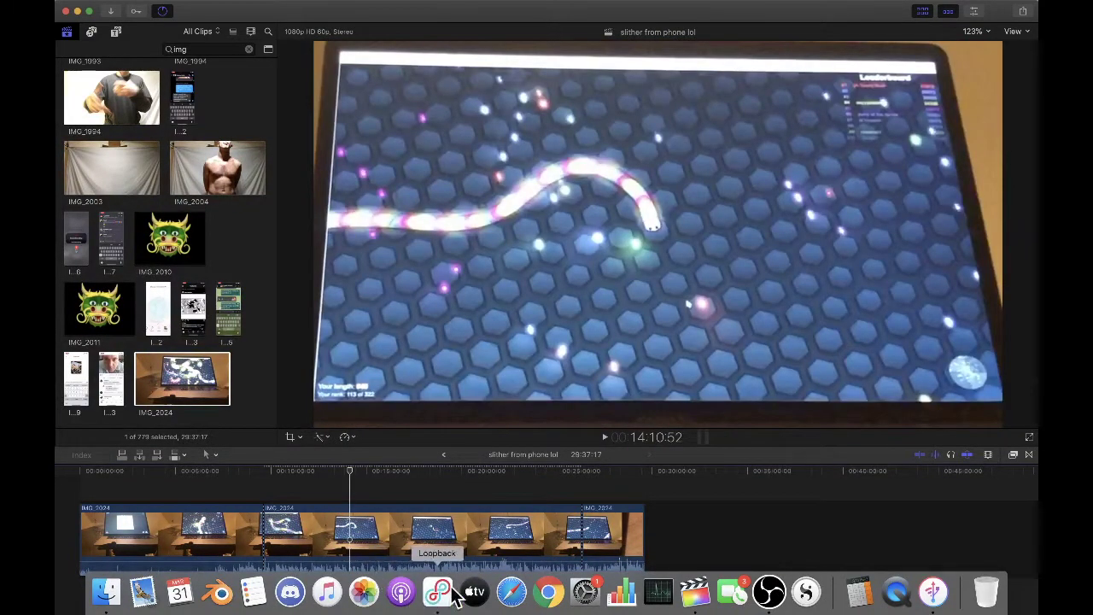
# - Start a backup of the connected iPhone X in iMazing
pyautogui.click(932, 598)
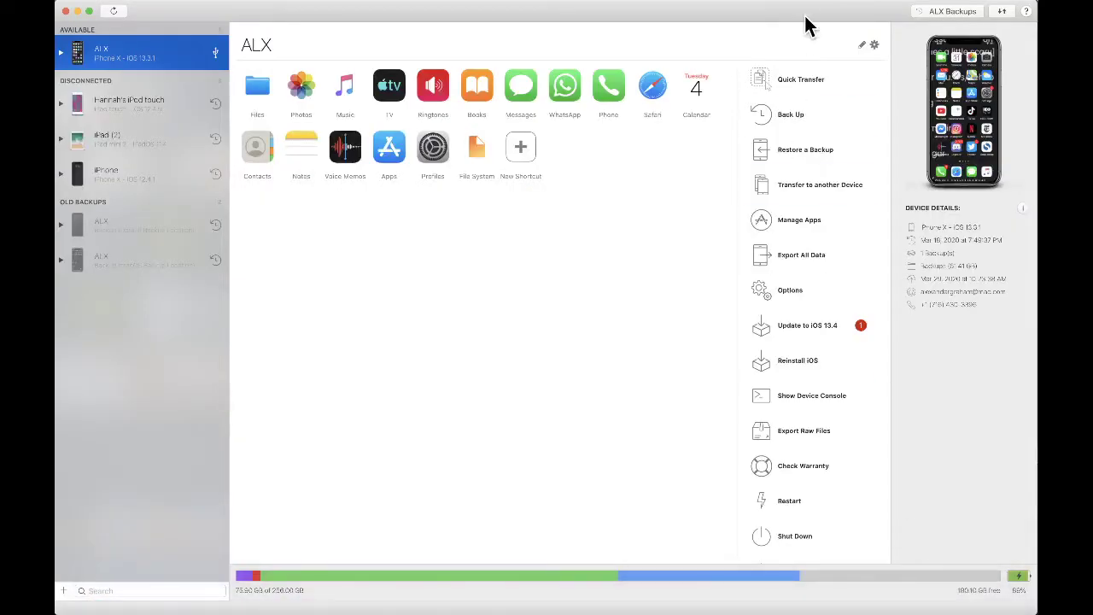
pyautogui.click(810, 115)
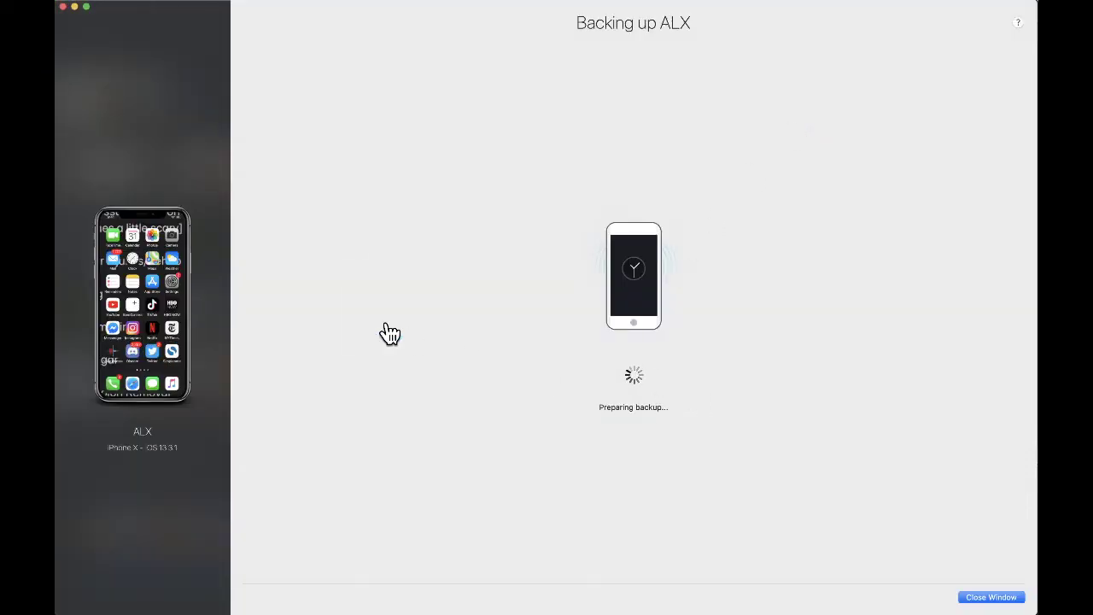
pyautogui.press('super+Tab')
pyautogui.press('super+Tab')
pyautogui.press('super+Tab')
# - Bring OBS forward and select the VID MAIN scene and the VID ZOOM source
pyautogui.press('super+Tab')
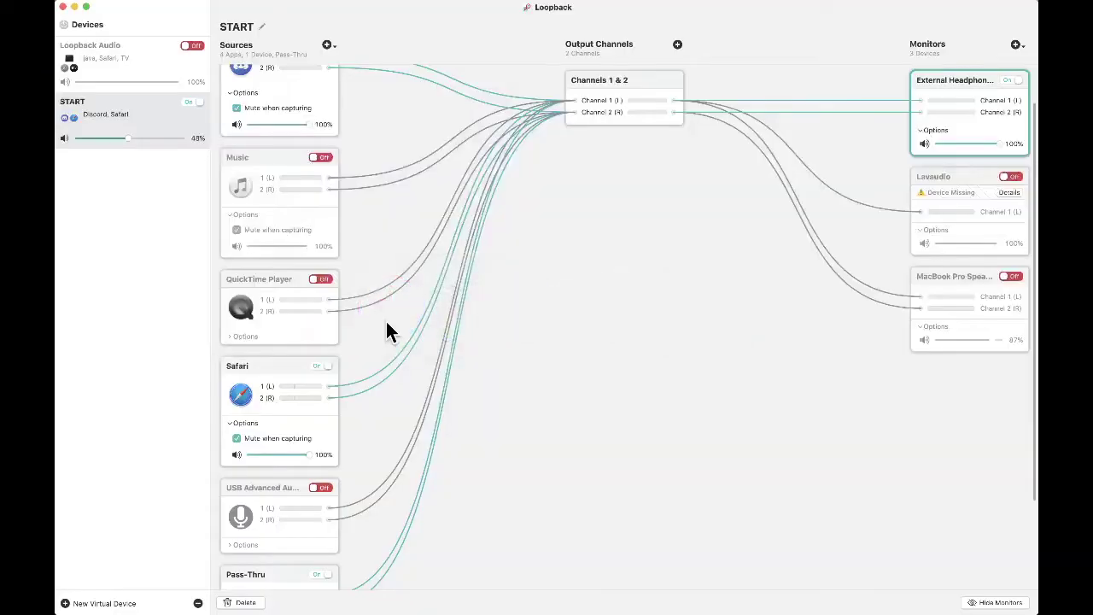
pyautogui.press('super+q')
pyautogui.press('super+Tab')
pyautogui.press('super+Tab')
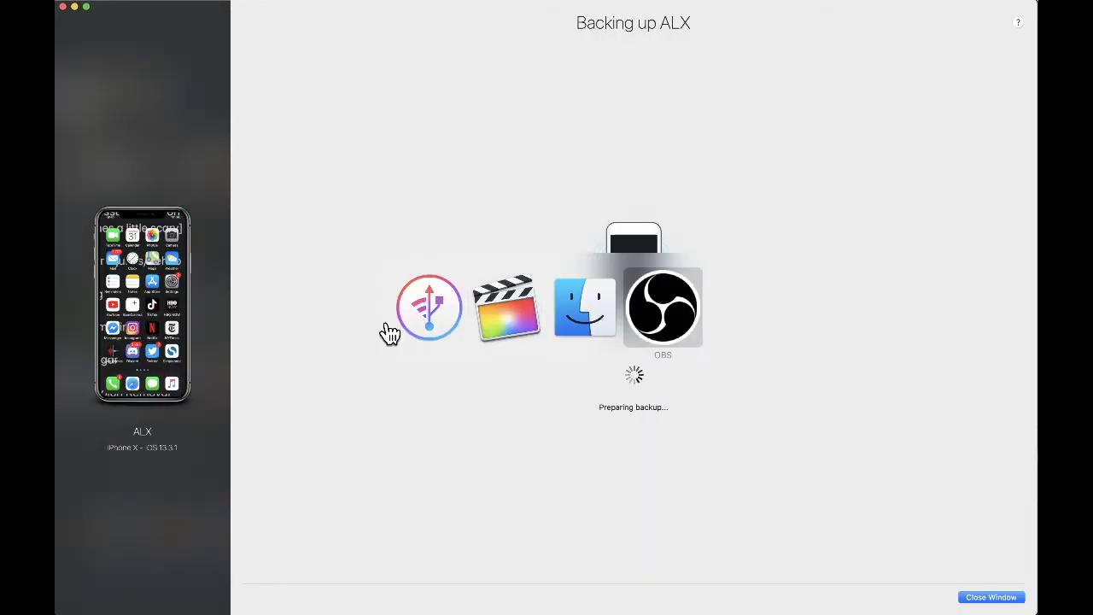
pyautogui.press('super+Tab')
pyautogui.click(94, 552)
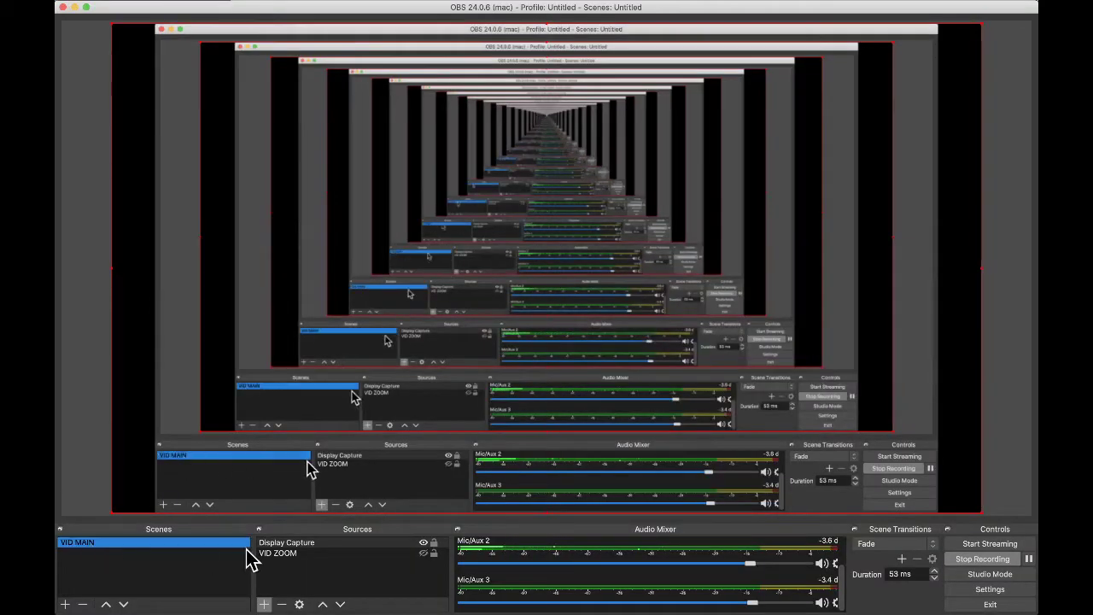
pyautogui.click(285, 555)
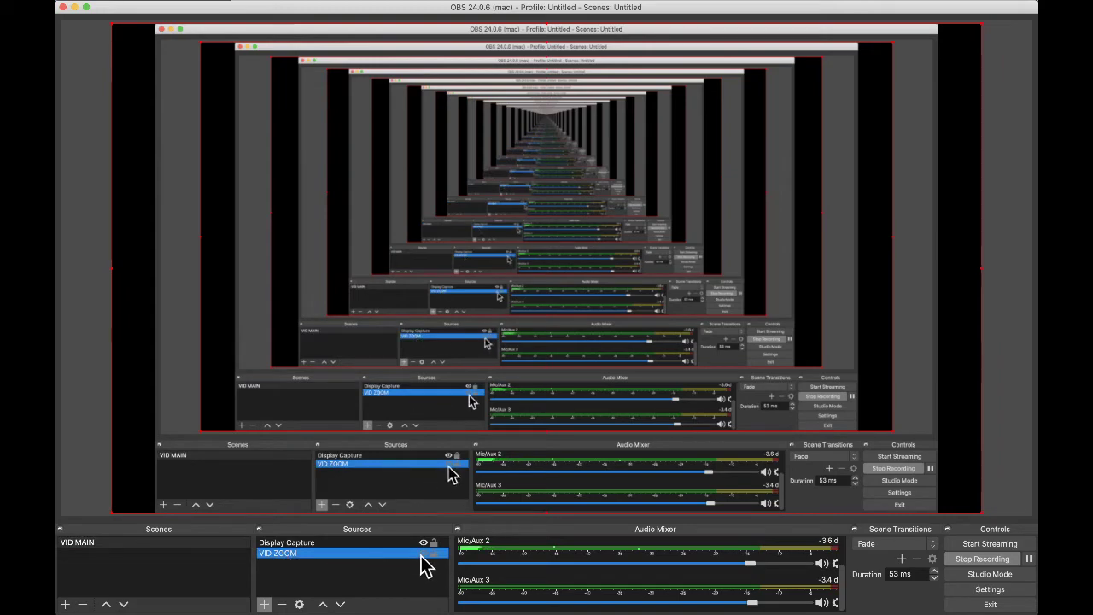